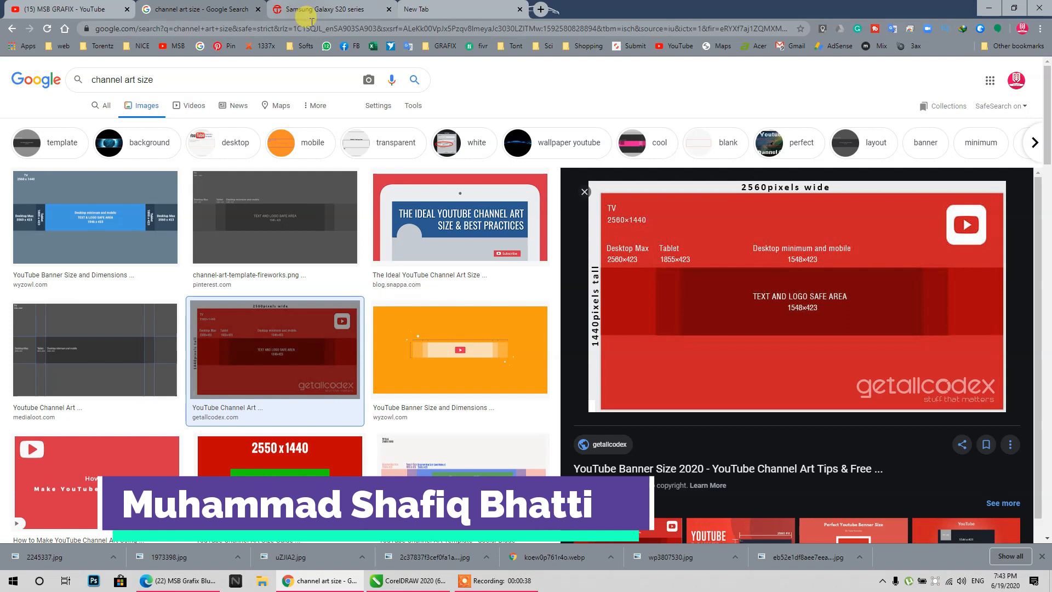
- Open the MSB GRAFIX channel in customisation mode and check the recommended size in the channel art upload dialog
{"action": "left_click", "coordinate": [107, 10]}
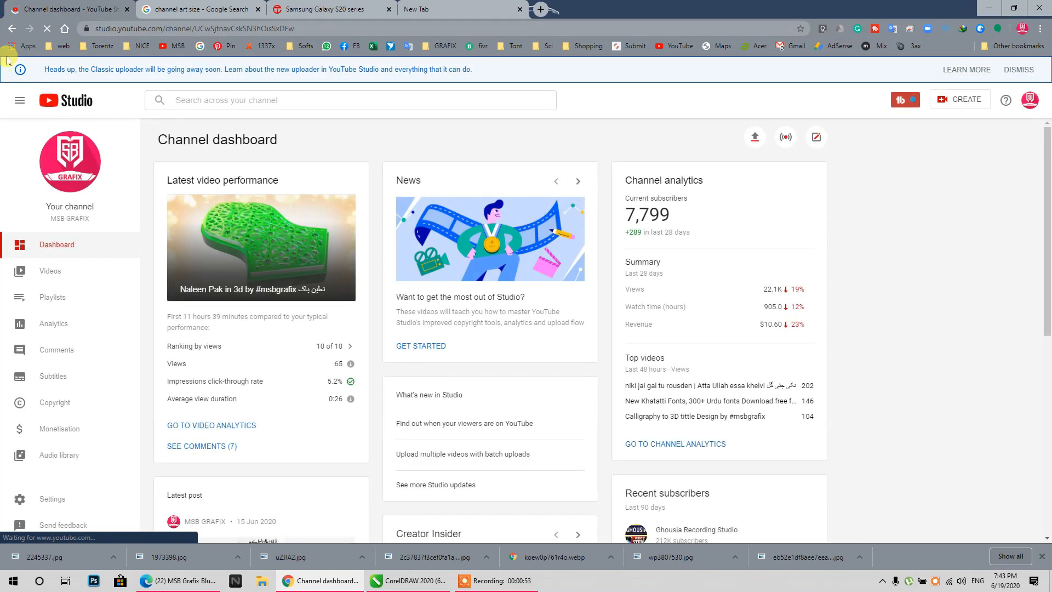
{"action": "left_click", "coordinate": [16, 31]}
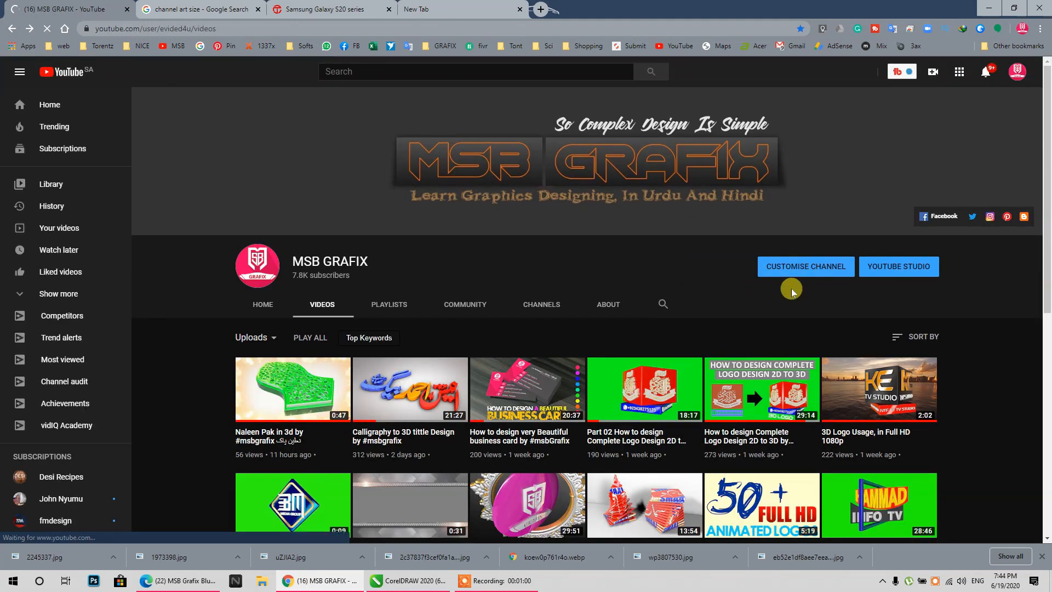
{"action": "left_click", "coordinate": [682, 267]}
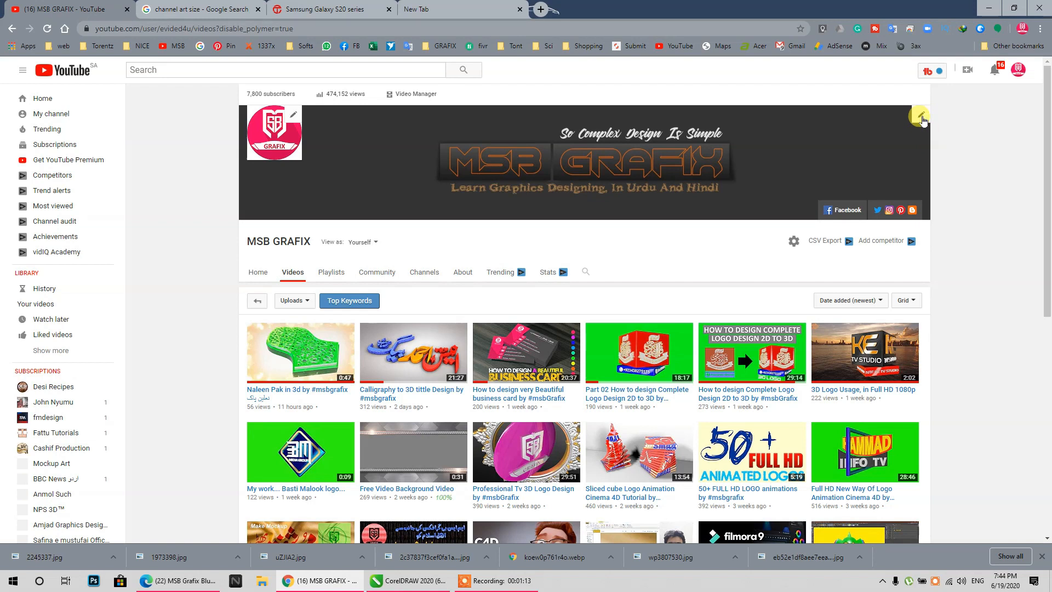
{"action": "left_click", "coordinate": [921, 117]}
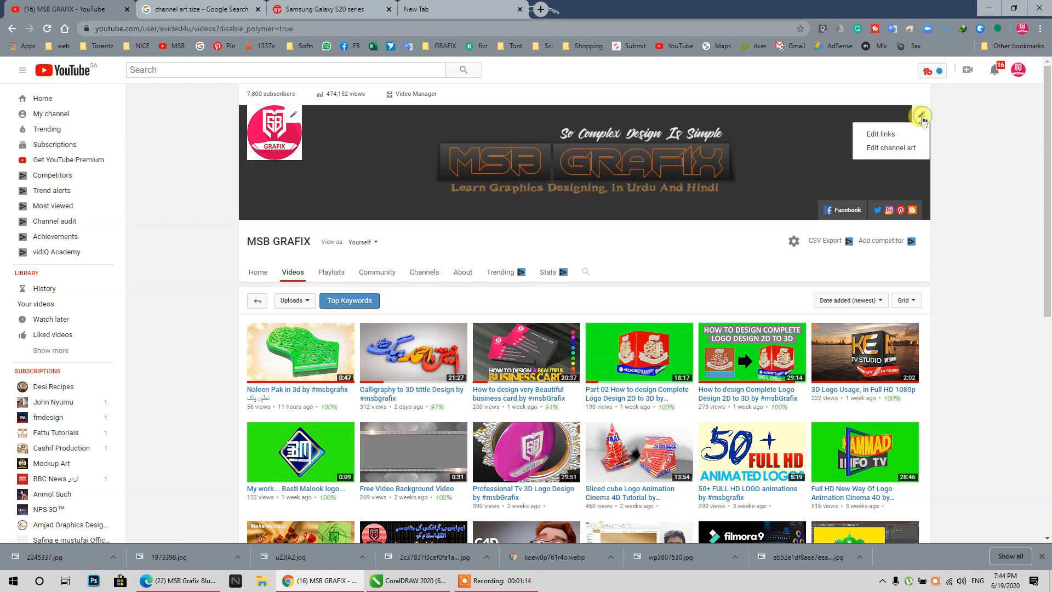
{"action": "left_click", "coordinate": [891, 149]}
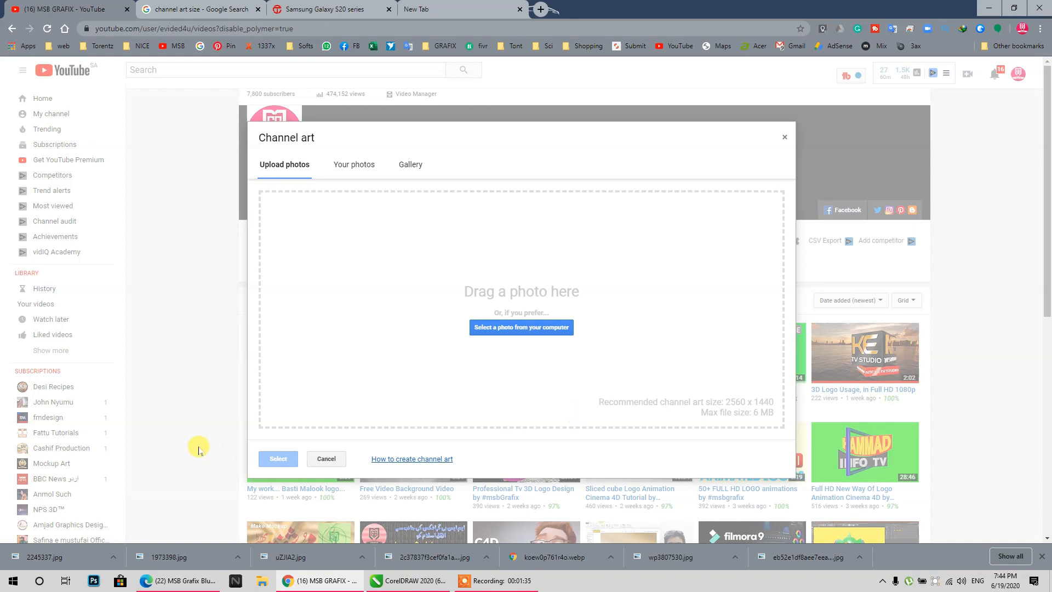
{"action": "left_click", "coordinate": [784, 138]}
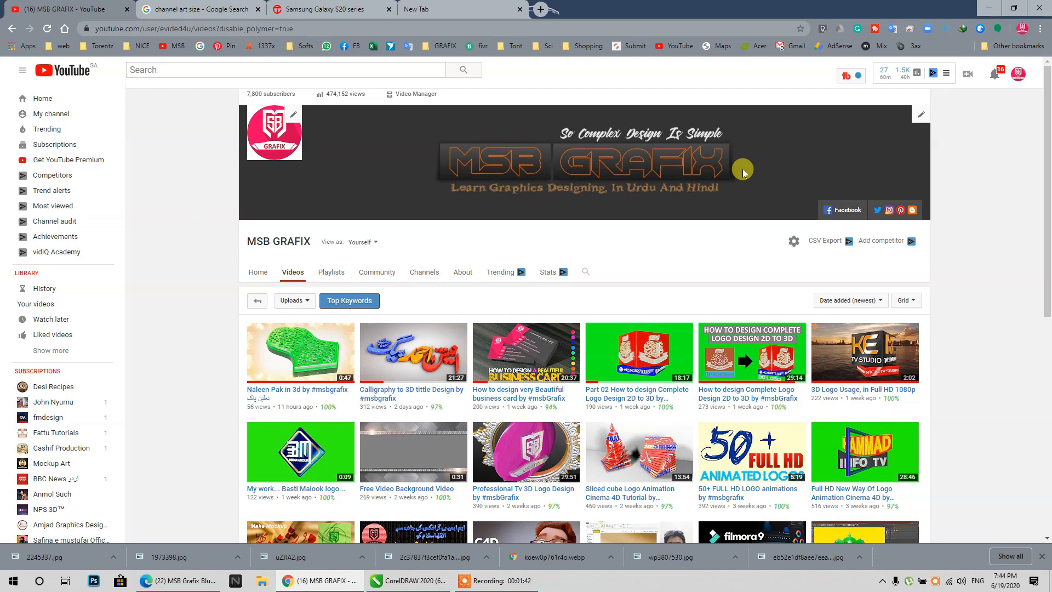
- Switch to CorelDRAW and pull the stacked magenta, red and green outline rectangles apart
{"action": "left_click", "coordinate": [414, 584]}
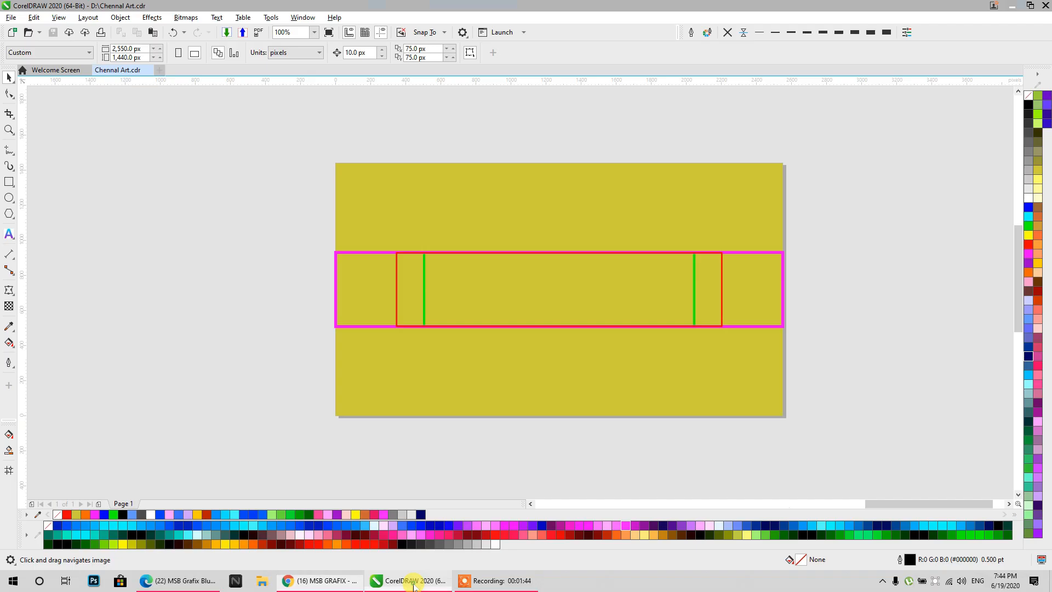
{"action": "left_click", "coordinate": [479, 265]}
{"action": "left_click_drag", "start_coordinate": [471, 296], "coordinate": [522, 186]}
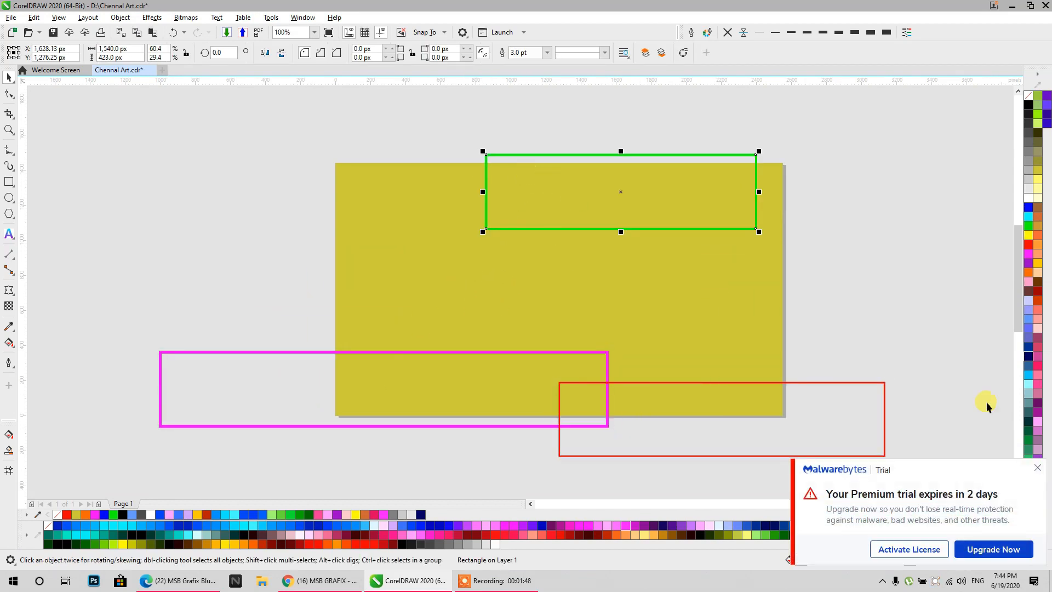
- Dismiss the Malwarebytes trial notification and check the system's notification settings
{"action": "left_click", "coordinate": [1037, 469]}
{"action": "left_click", "coordinate": [1032, 580]}
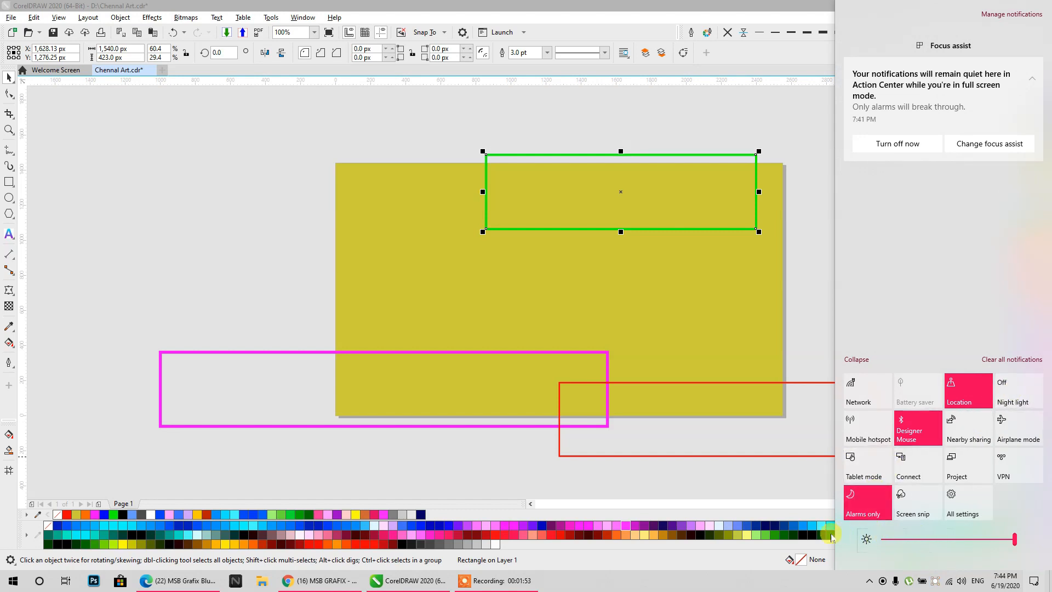
{"action": "left_click", "coordinate": [781, 582]}
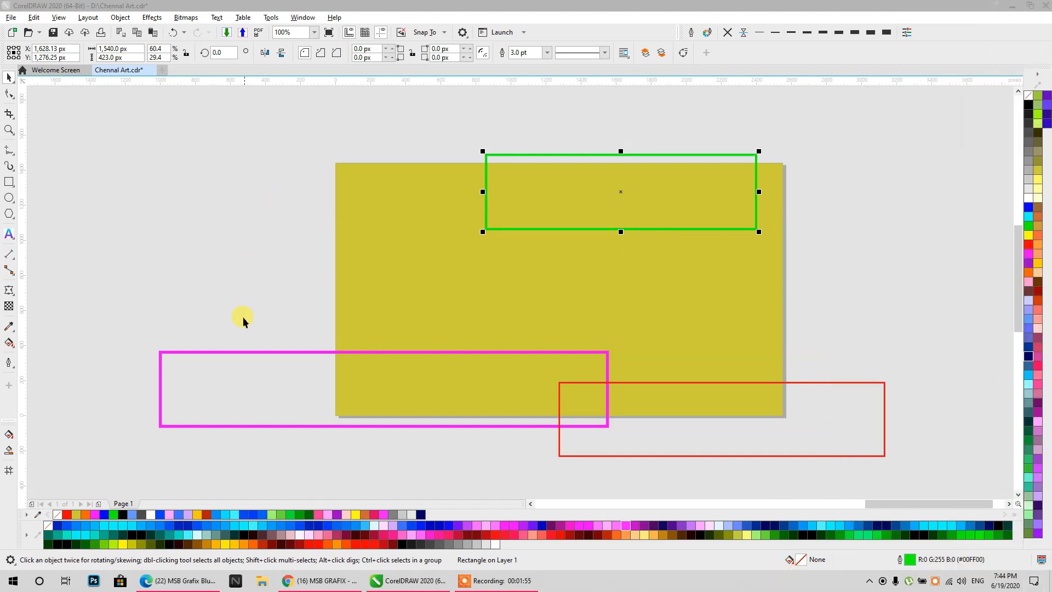
- Move the magenta, green and red outline rectangles off the yellow background
{"action": "left_click", "coordinate": [237, 366]}
{"action": "left_click_drag", "start_coordinate": [246, 381], "coordinate": [413, 113]}
{"action": "left_click_drag", "start_coordinate": [507, 156], "coordinate": [869, 202]}
{"action": "left_click_drag", "start_coordinate": [829, 381], "coordinate": [887, 430]}
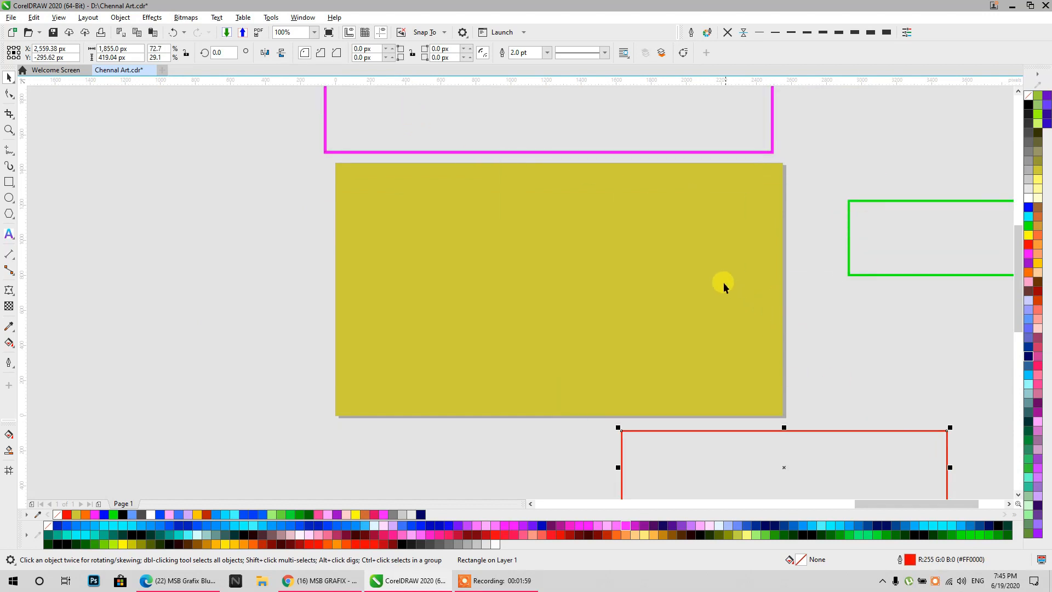
{"action": "scroll", "coordinate": [723, 281], "scroll_direction": "down", "scroll_amount": 1}
{"action": "left_click_drag", "start_coordinate": [776, 362], "coordinate": [838, 169]}
{"action": "scroll", "coordinate": [488, 148], "scroll_direction": "down", "scroll_amount": 2}
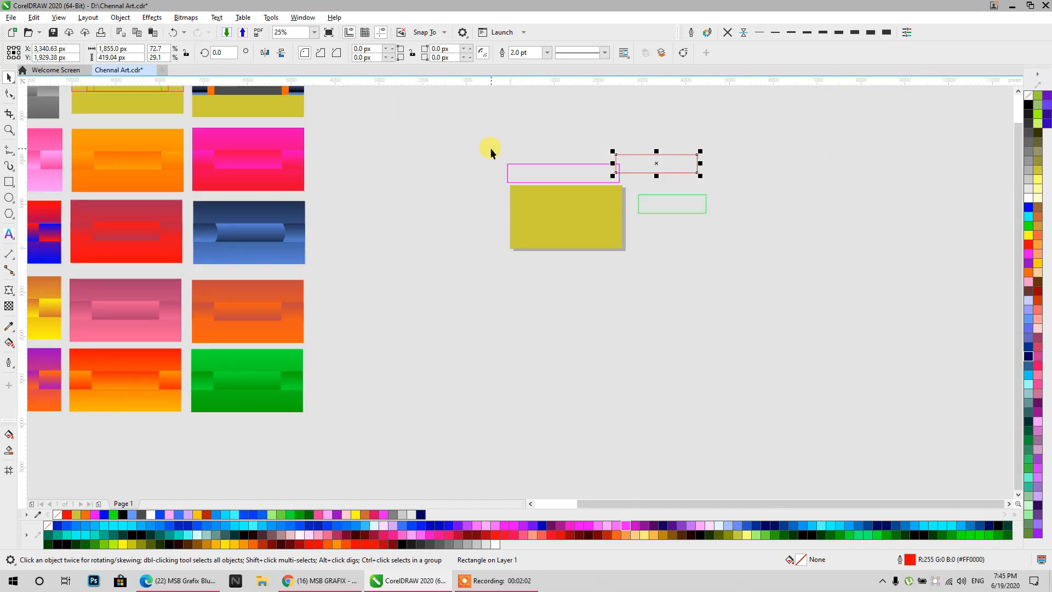
{"action": "scroll", "coordinate": [774, 230], "scroll_direction": "down", "scroll_amount": 2}
{"action": "scroll", "coordinate": [548, 218], "scroll_direction": "up", "scroll_amount": 1}
{"action": "scroll", "coordinate": [740, 251], "scroll_direction": "right", "scroll_amount": 3}
{"action": "scroll", "coordinate": [770, 248], "scroll_direction": "up", "scroll_amount": 1}
{"action": "left_click_drag", "start_coordinate": [770, 243], "coordinate": [546, 260]}
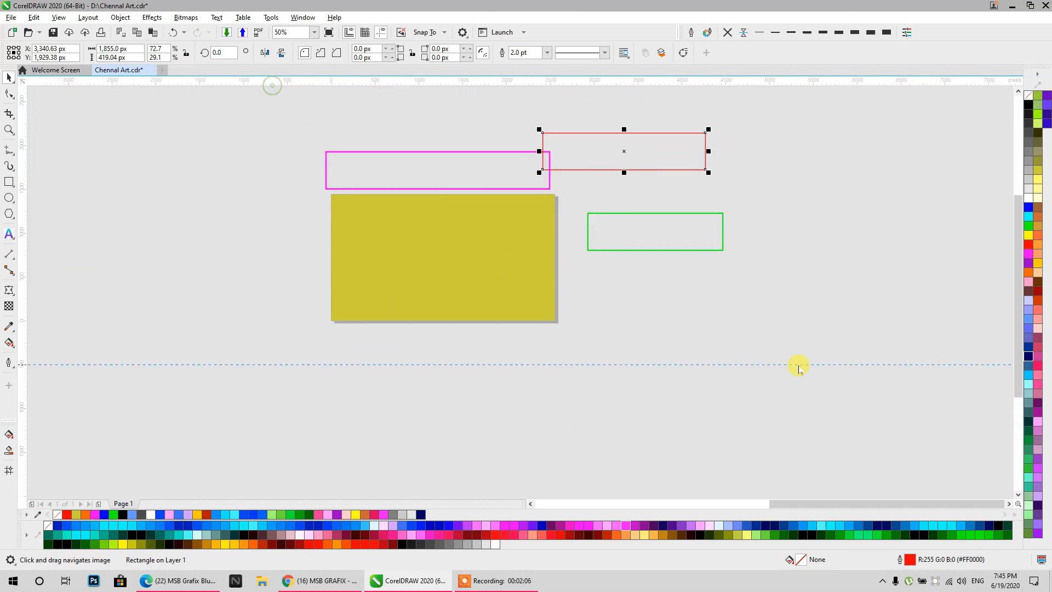
{"action": "left_click_drag", "start_coordinate": [778, 353], "coordinate": [787, 365]}
{"action": "key", "text": "Delete"}
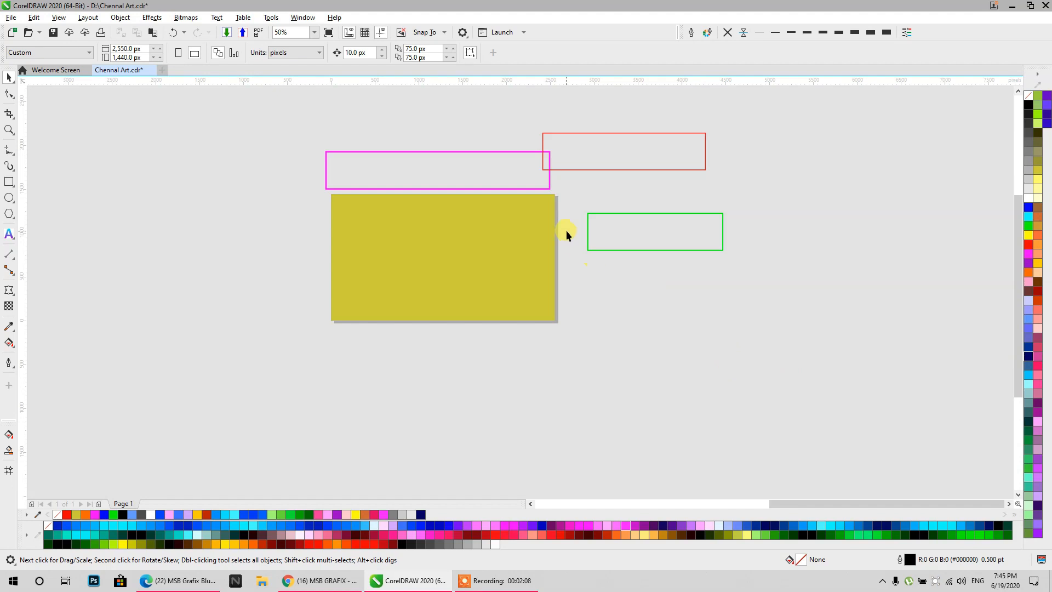
- Move the yellow background and the three outline rectangles together off the page to leave it blank
{"action": "left_click_drag", "start_coordinate": [227, 143], "coordinate": [227, 144]}
{"action": "left_click_drag", "start_coordinate": [393, 254], "coordinate": [997, 247]}
{"action": "left_click", "coordinate": [172, 163]}
- Apply the Letter page size preset and set the document units to pixels
{"action": "left_click", "coordinate": [40, 52]}
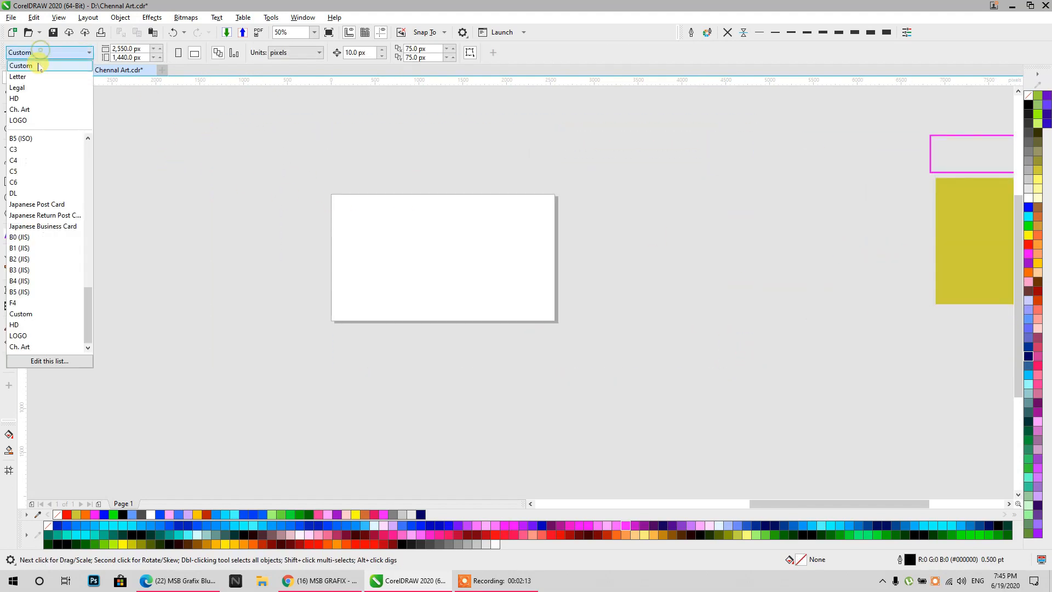
{"action": "left_click", "coordinate": [22, 77]}
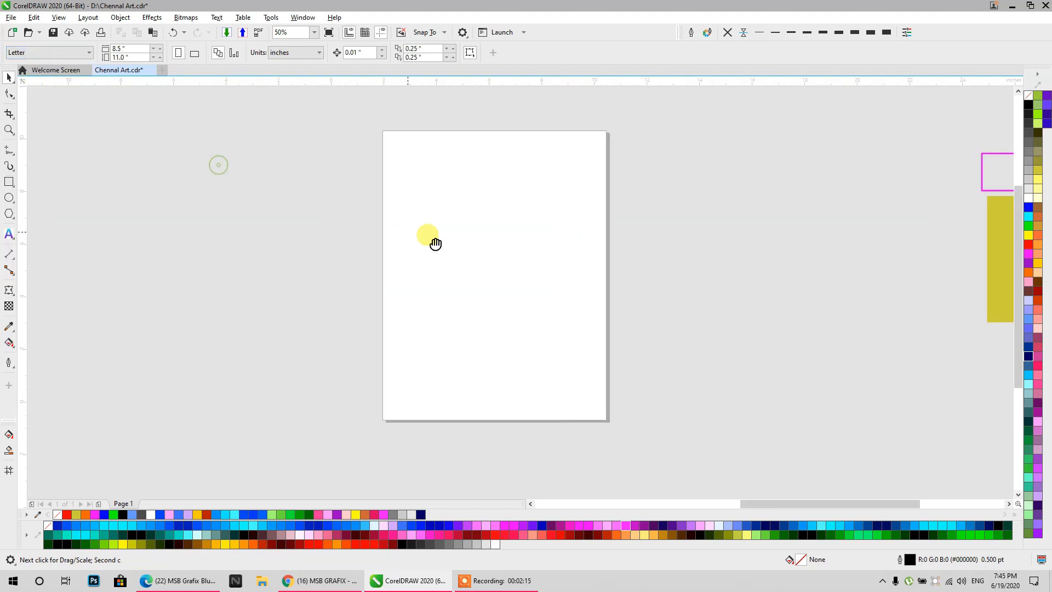
{"action": "left_click", "coordinate": [287, 55]}
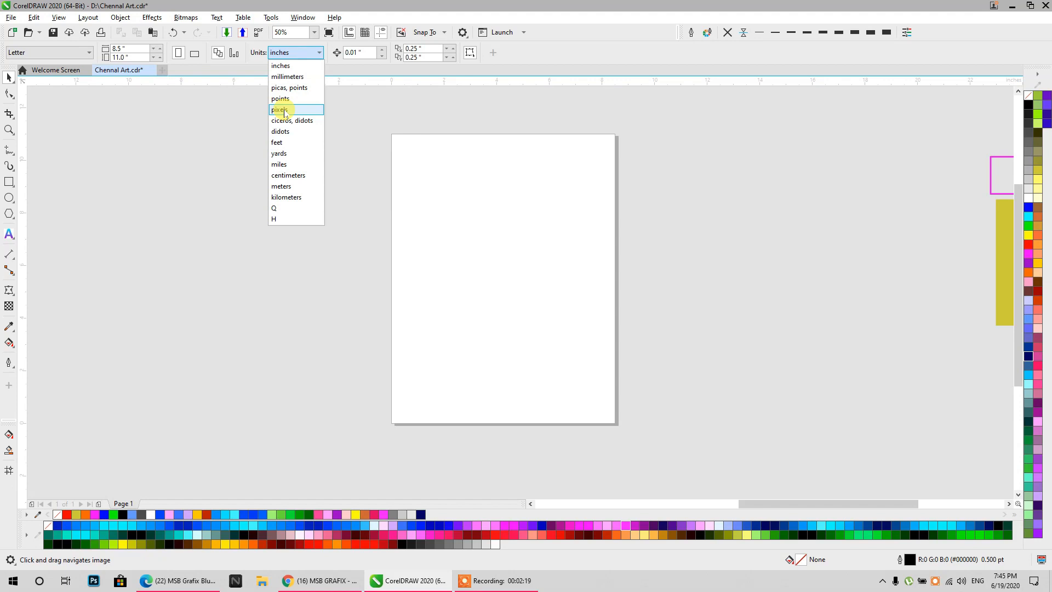
{"action": "left_click", "coordinate": [285, 112]}
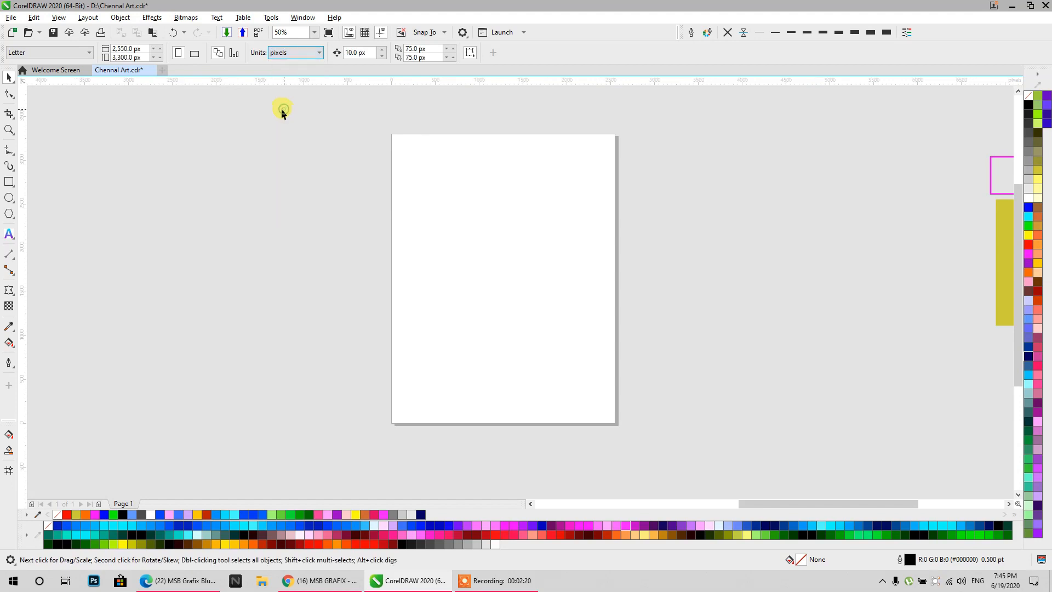
- Set the page height to 1440 px and the page width to 2560 px
{"action": "left_click", "coordinate": [136, 57]}
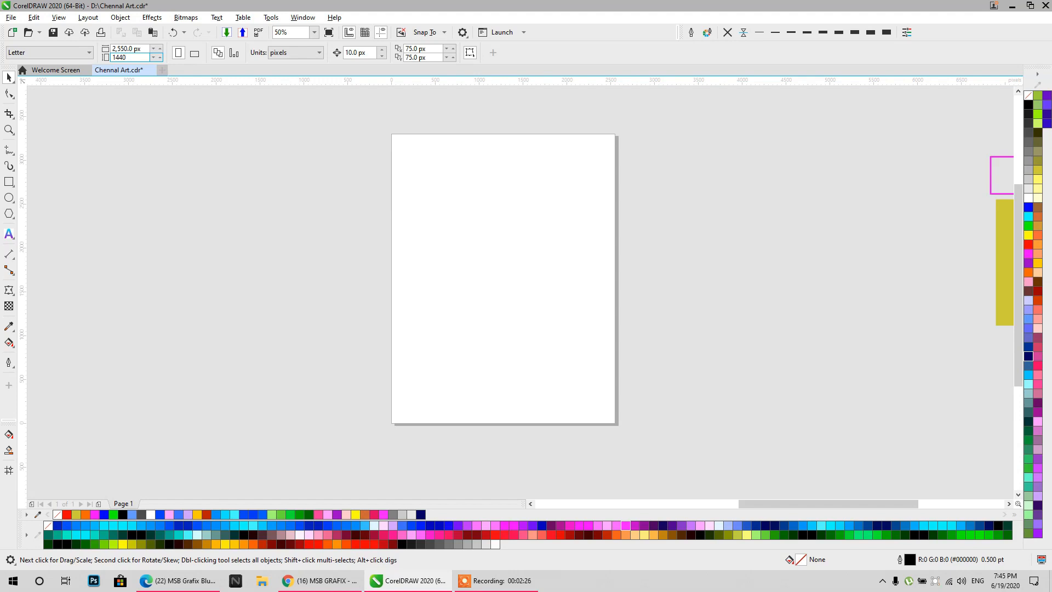
{"action": "type", "text": "1440"}
{"action": "key", "text": "Return"}
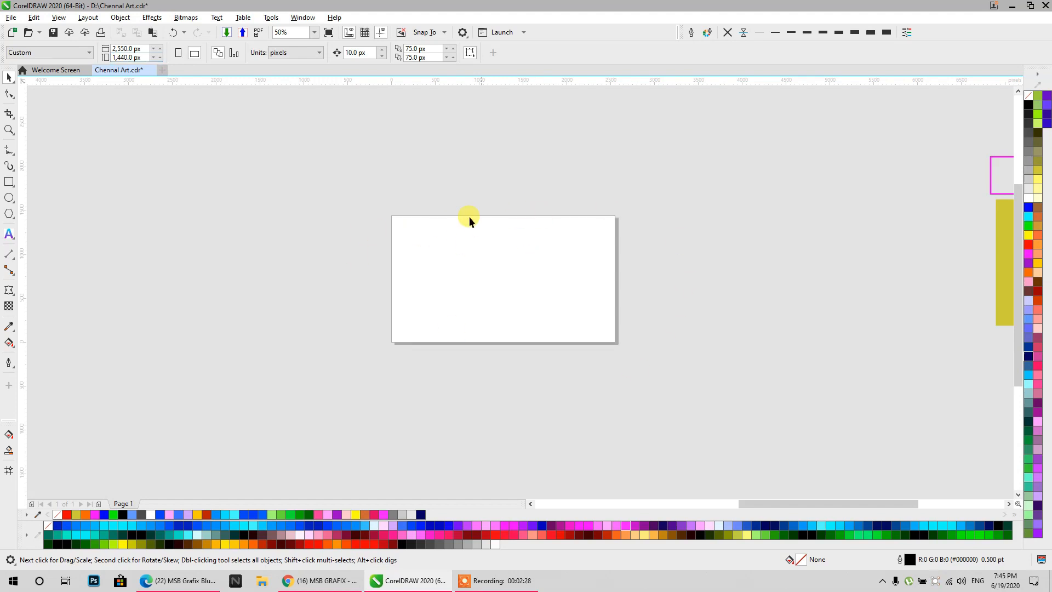
{"action": "left_click", "coordinate": [127, 48]}
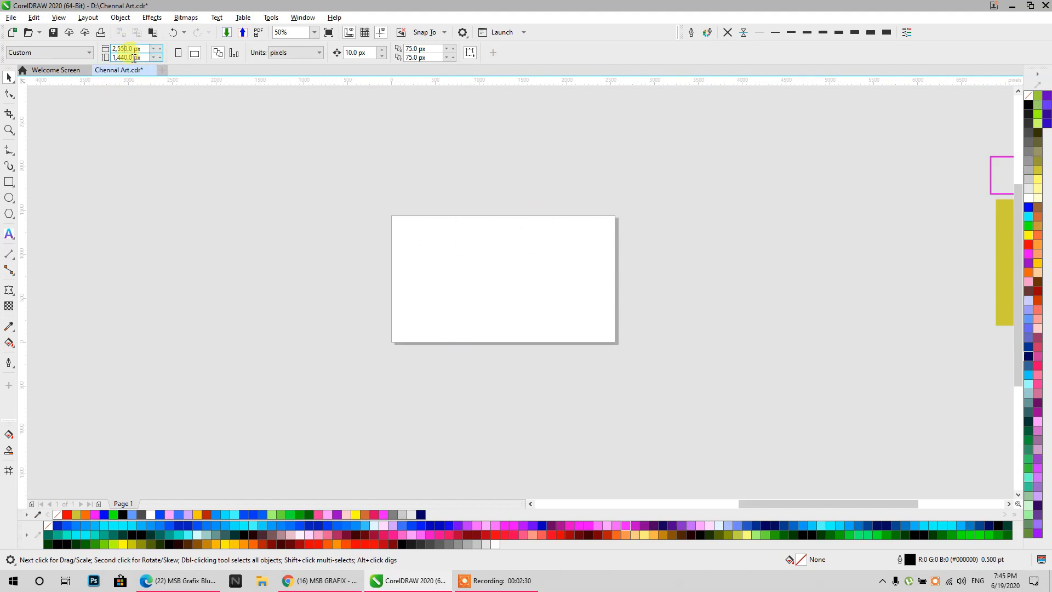
{"action": "key", "text": "BackSpace"}
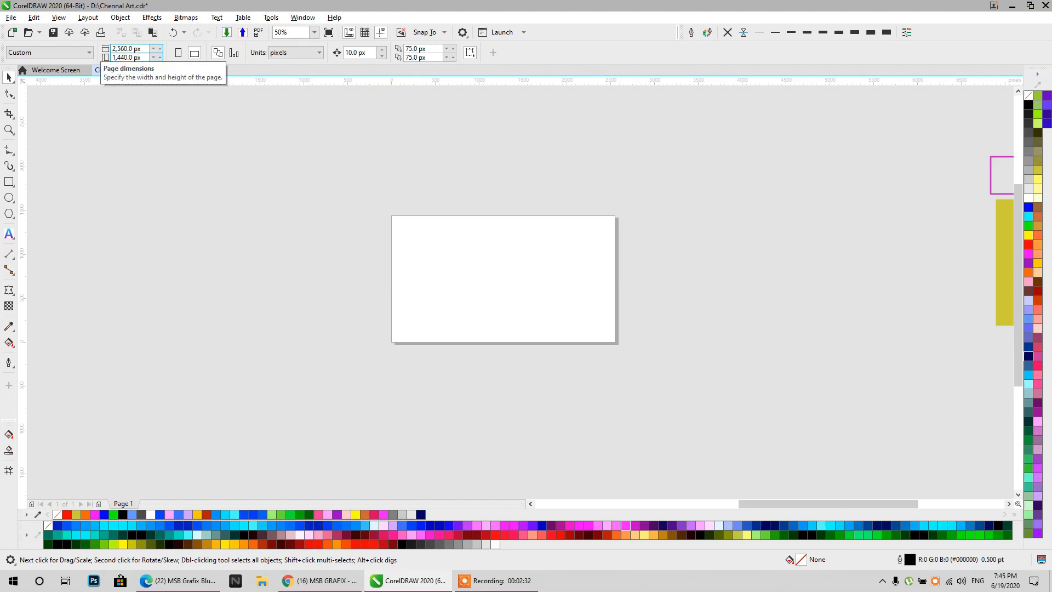
{"action": "key", "text": "Return"}
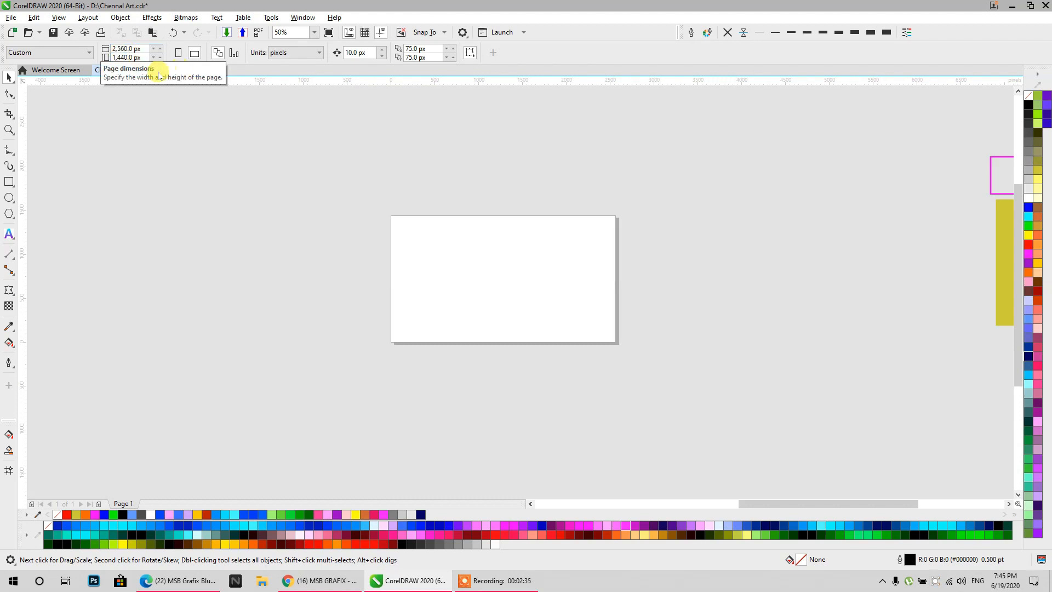
{"action": "left_click", "coordinate": [132, 56]}
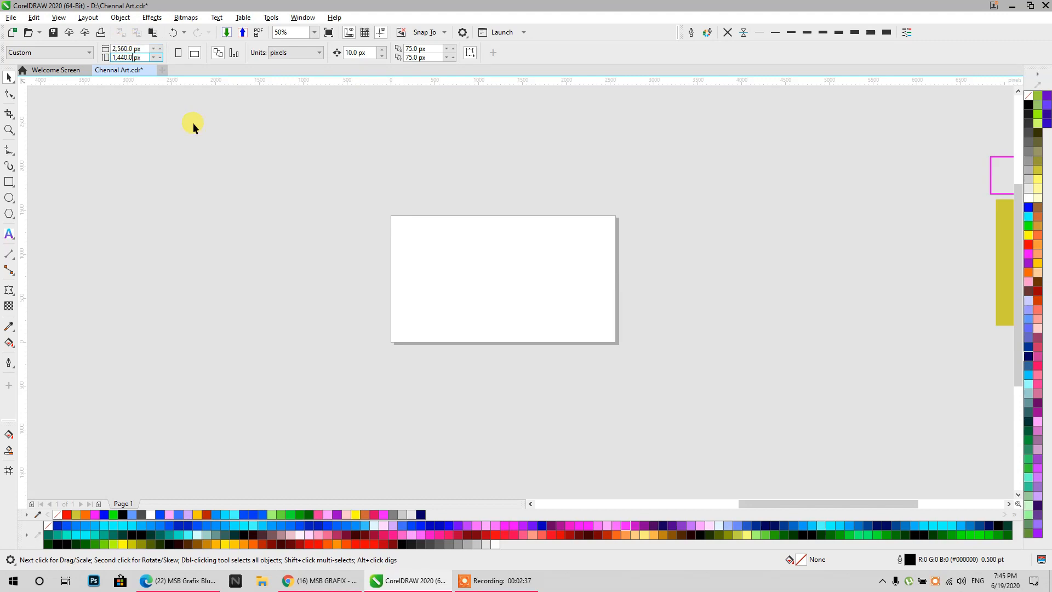
- Switch to the browser, check the recommended size and maximum file size in YouTube's channel art dialog, and return to CorelDRAW
{"action": "left_click", "coordinate": [314, 580]}
{"action": "left_click", "coordinate": [921, 114]}
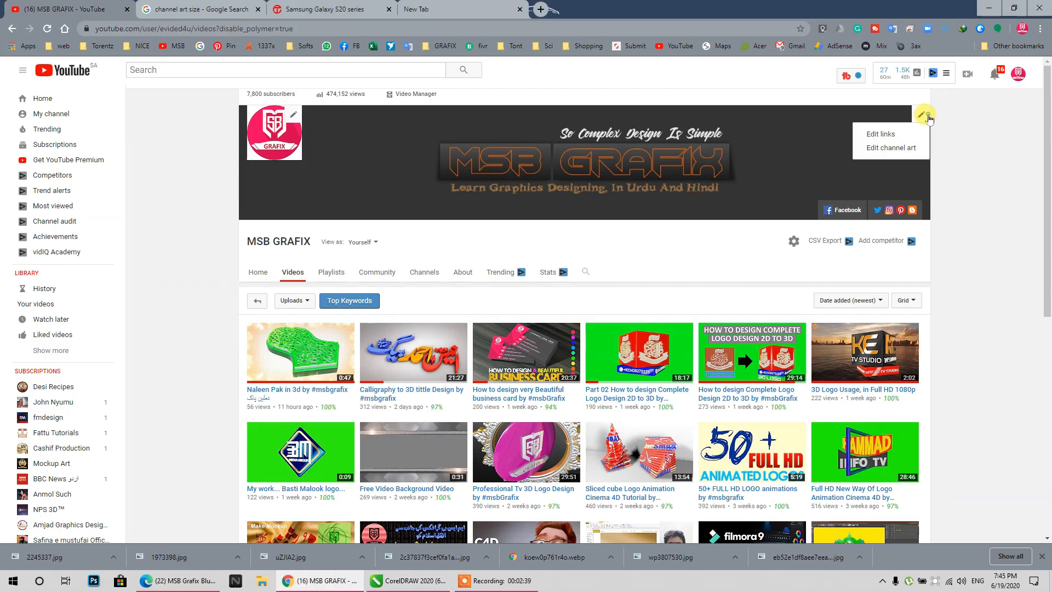
{"action": "left_click", "coordinate": [890, 148]}
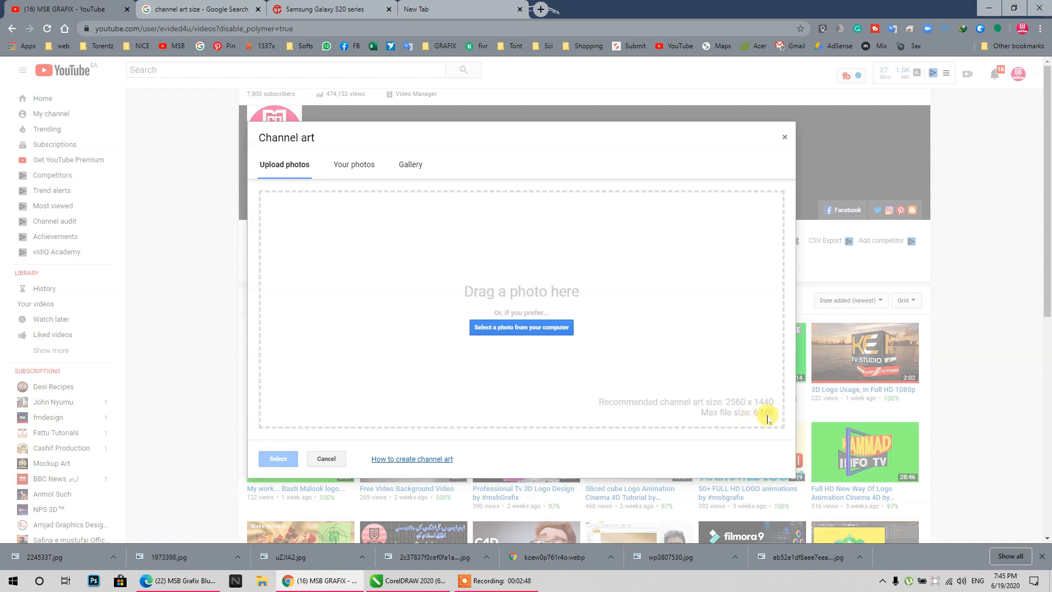
{"action": "left_click", "coordinate": [785, 138]}
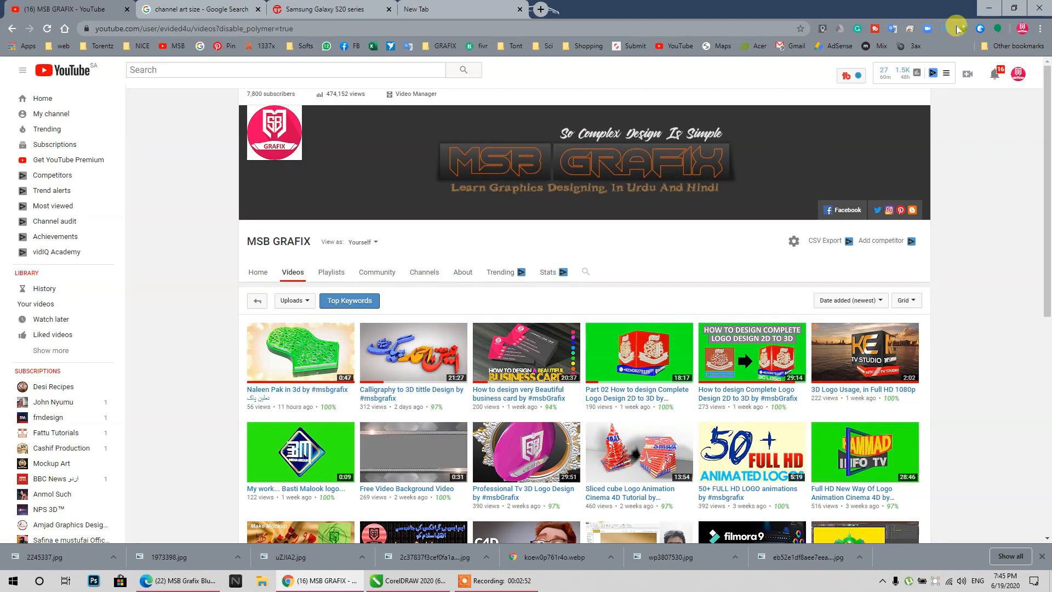
{"action": "left_click", "coordinate": [989, 7]}
{"action": "scroll", "coordinate": [440, 258], "scroll_direction": "up", "scroll_amount": 1}
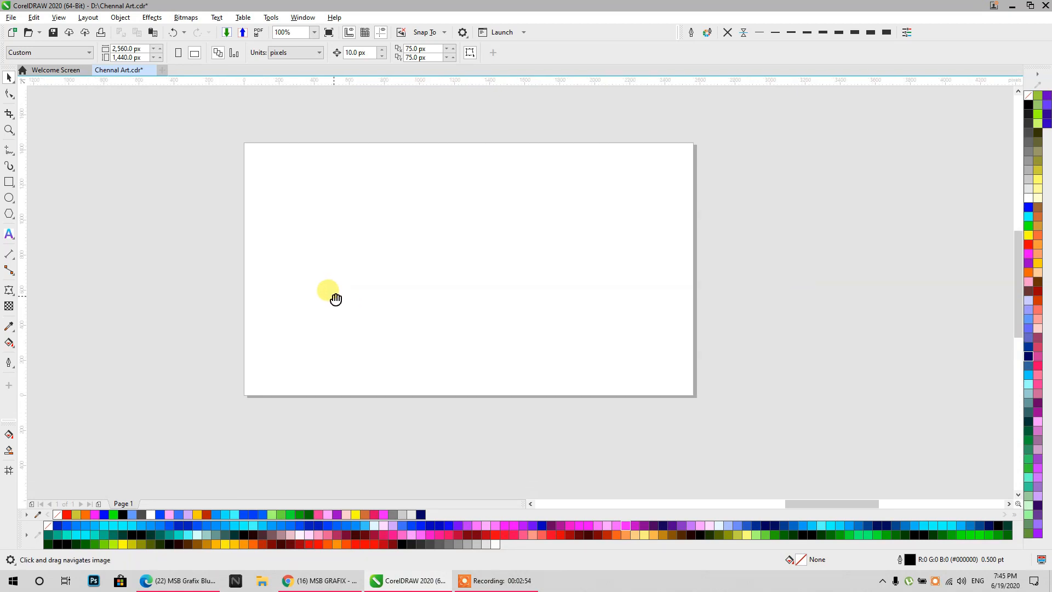
- Switch to the Google Images results for "channel art size" and examine the safe-area dimensions on the getallcodex template
{"action": "left_click", "coordinate": [320, 580]}
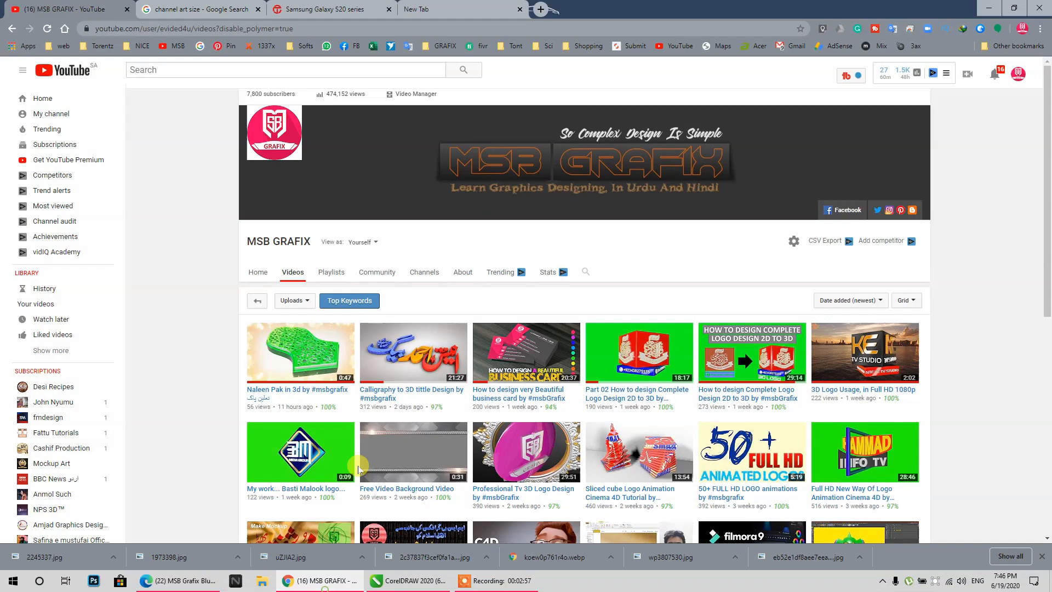
{"action": "left_click", "coordinate": [328, 8]}
{"action": "left_click", "coordinate": [188, 5]}
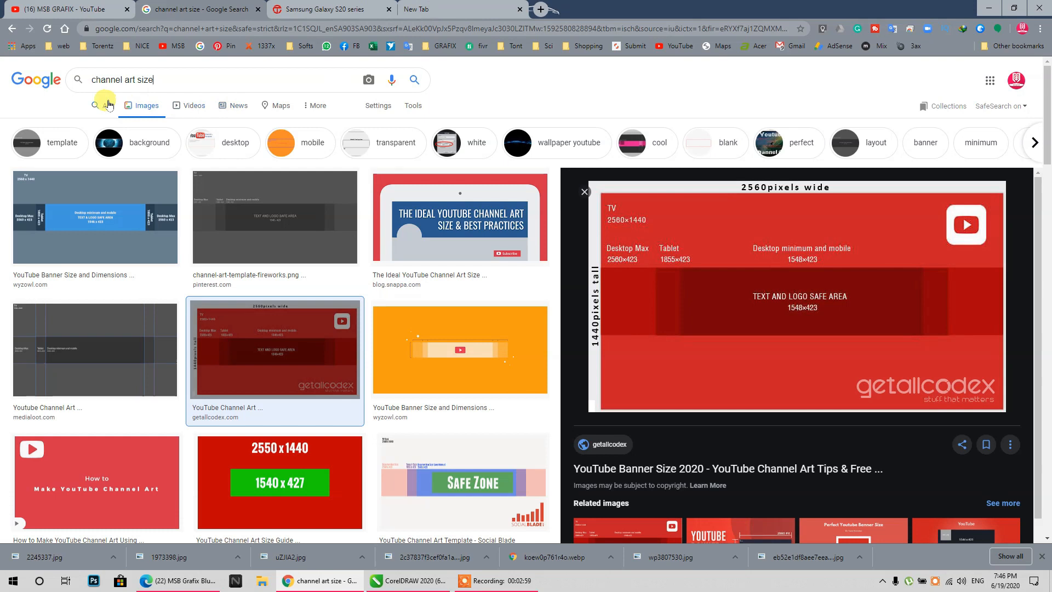
{"action": "scroll", "coordinate": [770, 282], "scroll_direction": "down", "scroll_amount": 2}
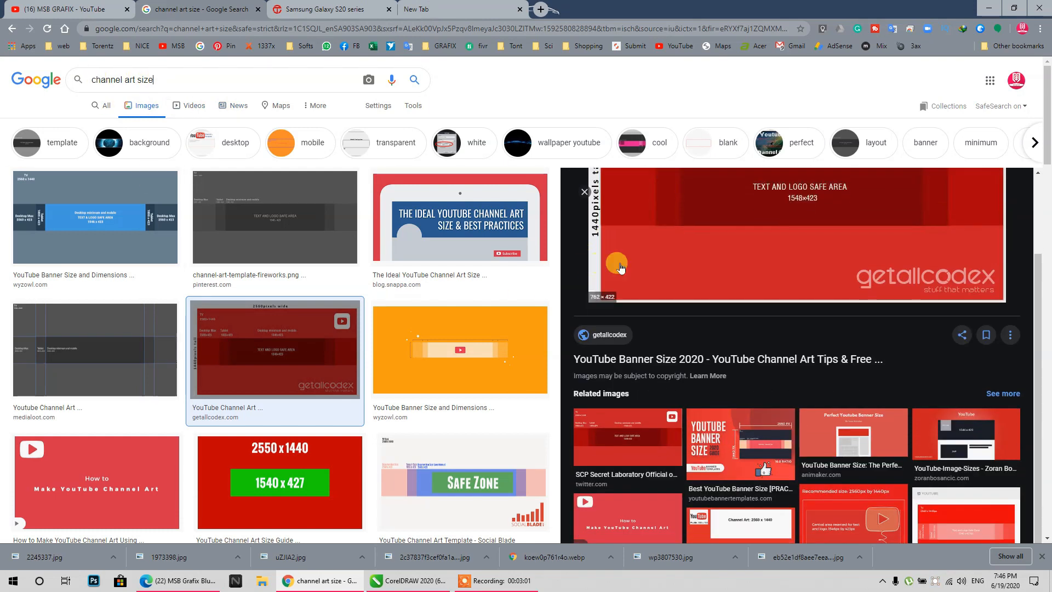
{"action": "scroll", "coordinate": [879, 225], "scroll_direction": "up", "scroll_amount": 2}
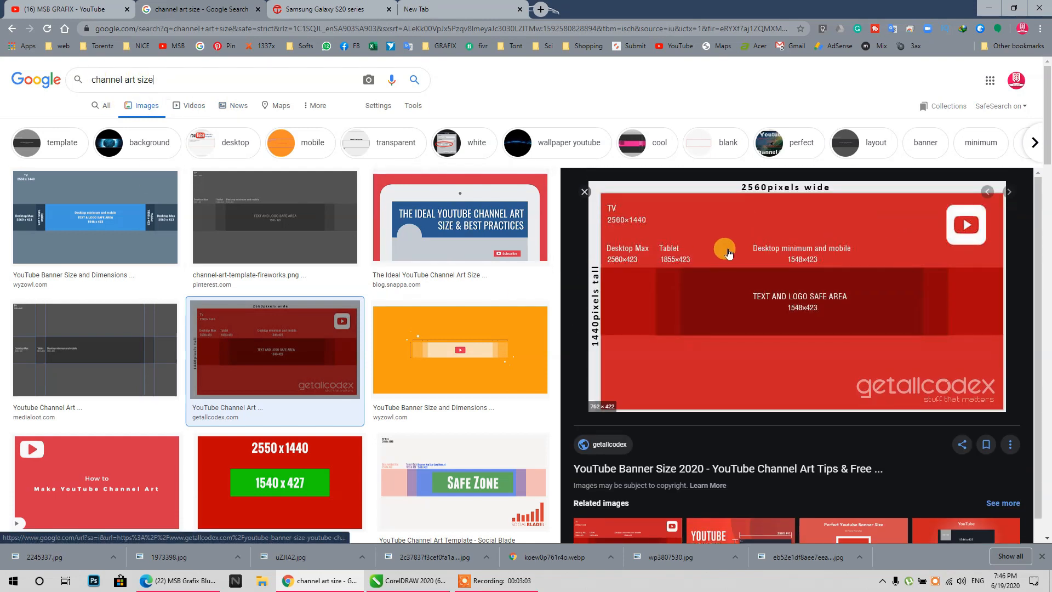
- Copy the Medialoot YouTube Channel Art template image from the search results and paste it into the CorelDRAW page
{"action": "left_click", "coordinate": [258, 221]}
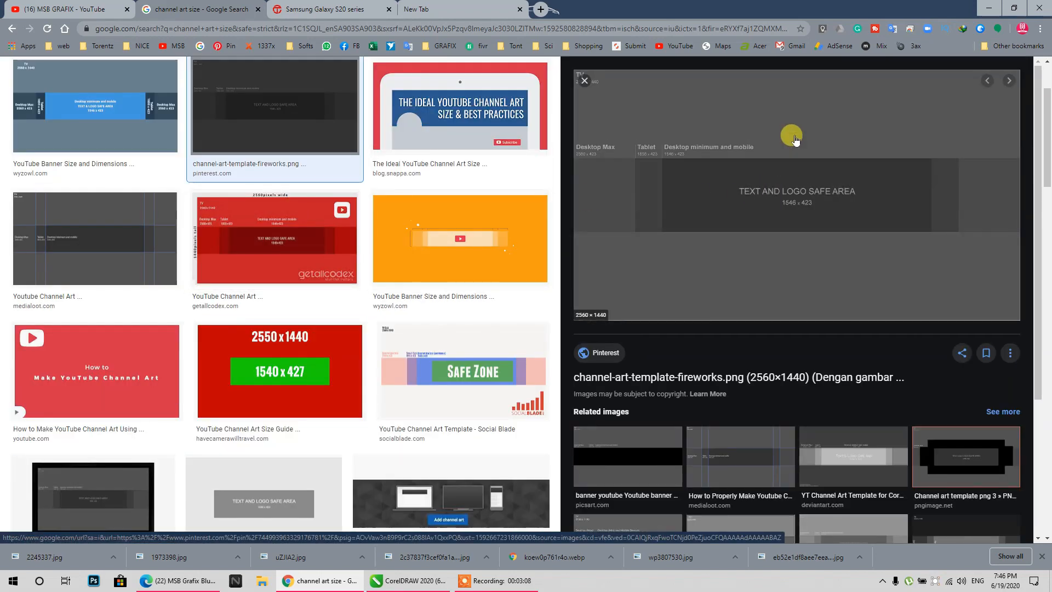
{"action": "left_click", "coordinate": [145, 239]}
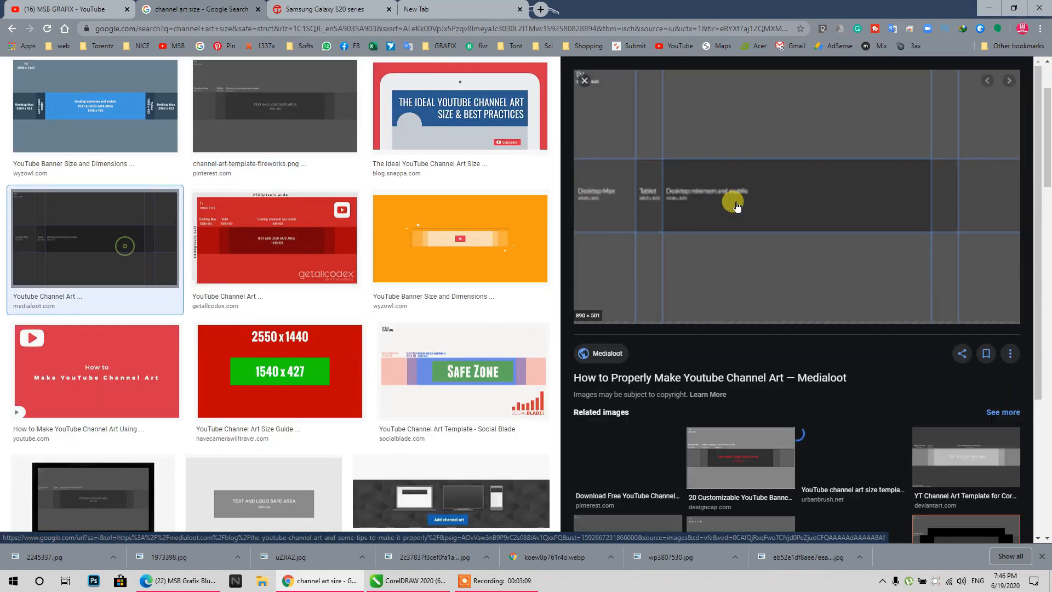
{"action": "right_click", "coordinate": [769, 188]}
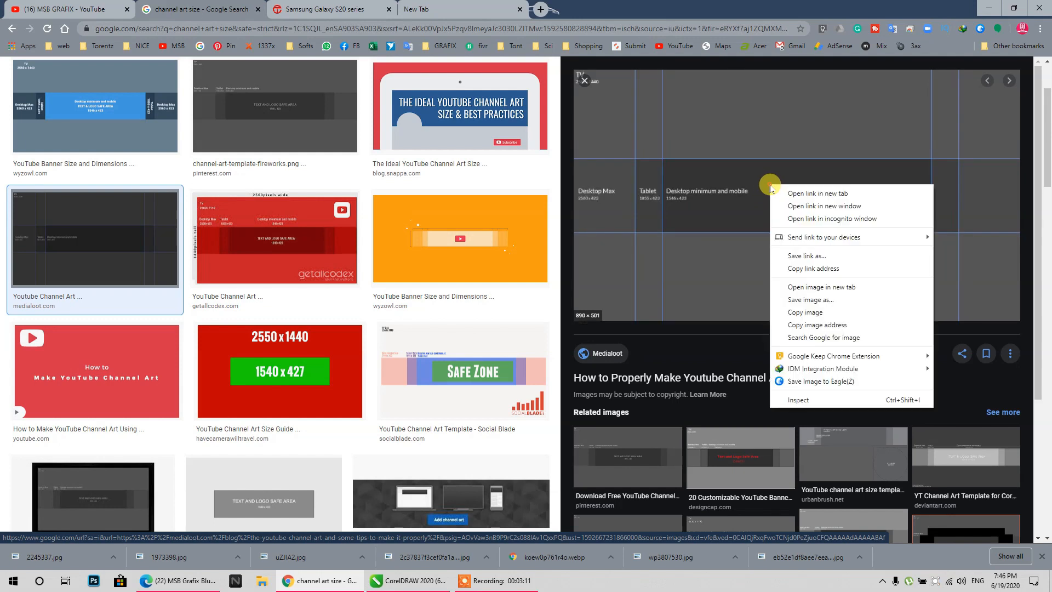
{"action": "left_click", "coordinate": [812, 312]}
{"action": "left_click", "coordinate": [989, 9]}
{"action": "right_click", "coordinate": [755, 152]}
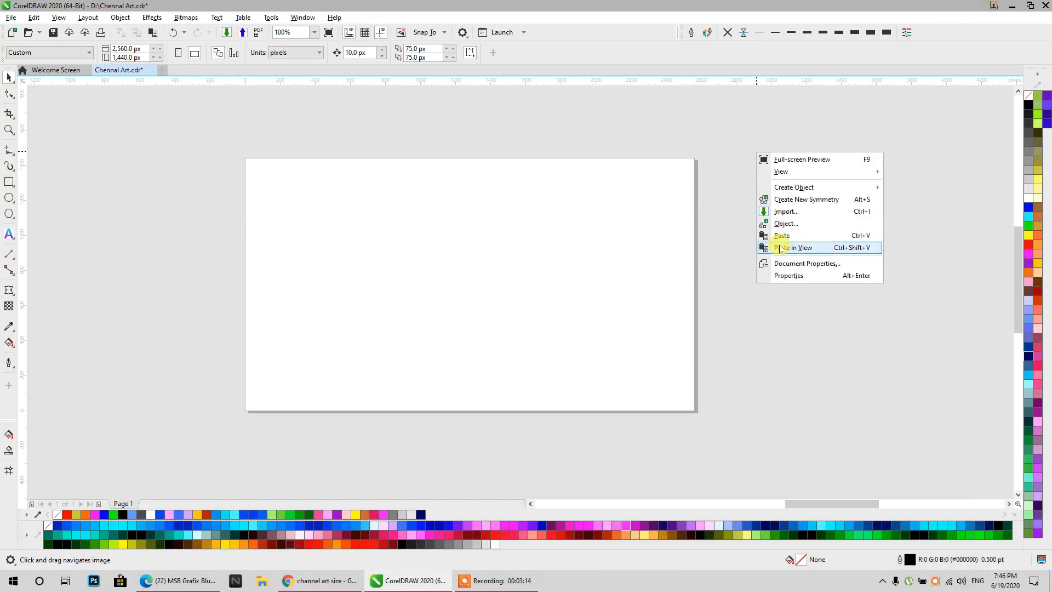
{"action": "left_click", "coordinate": [783, 235]}
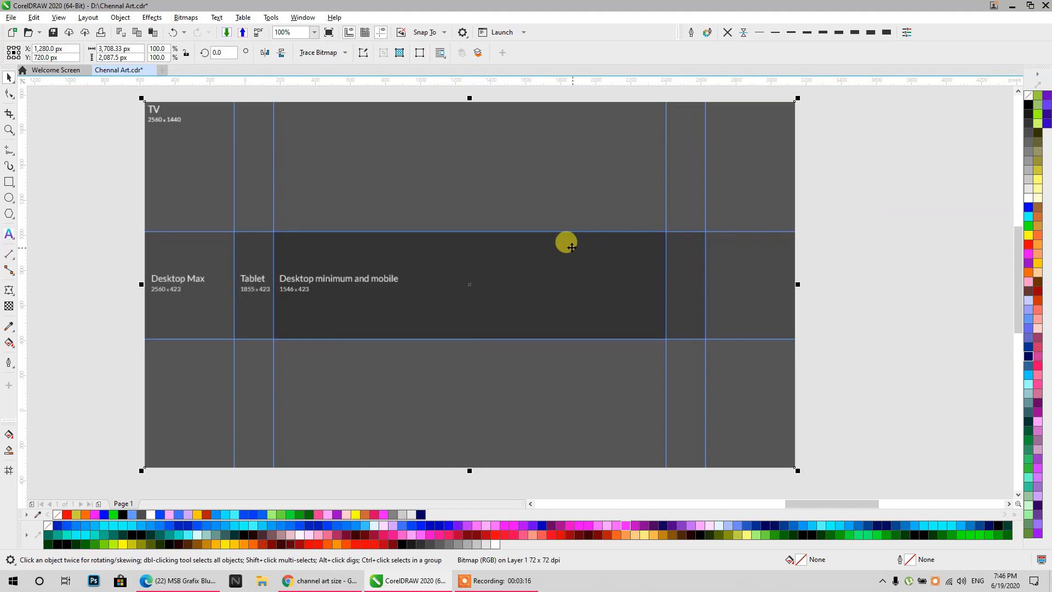
{"action": "left_click", "coordinate": [79, 135]}
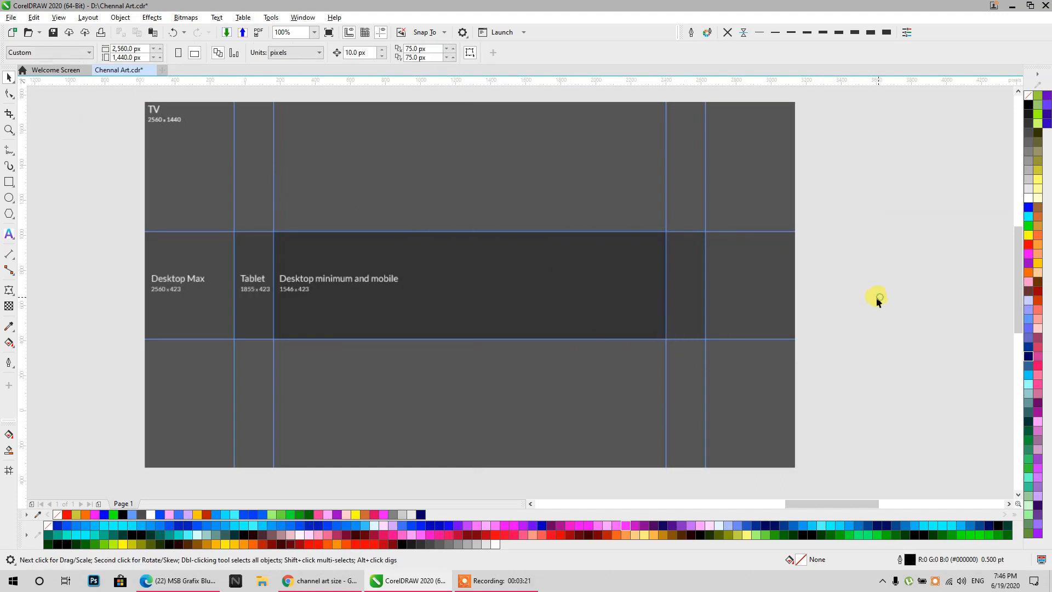
- Add a horizontal guideline, and scale the template image proportionally to 2560 px wide, centred on the page
{"action": "left_click_drag", "start_coordinate": [228, 83], "coordinate": [180, 231]}
{"action": "left_click", "coordinate": [470, 169]}
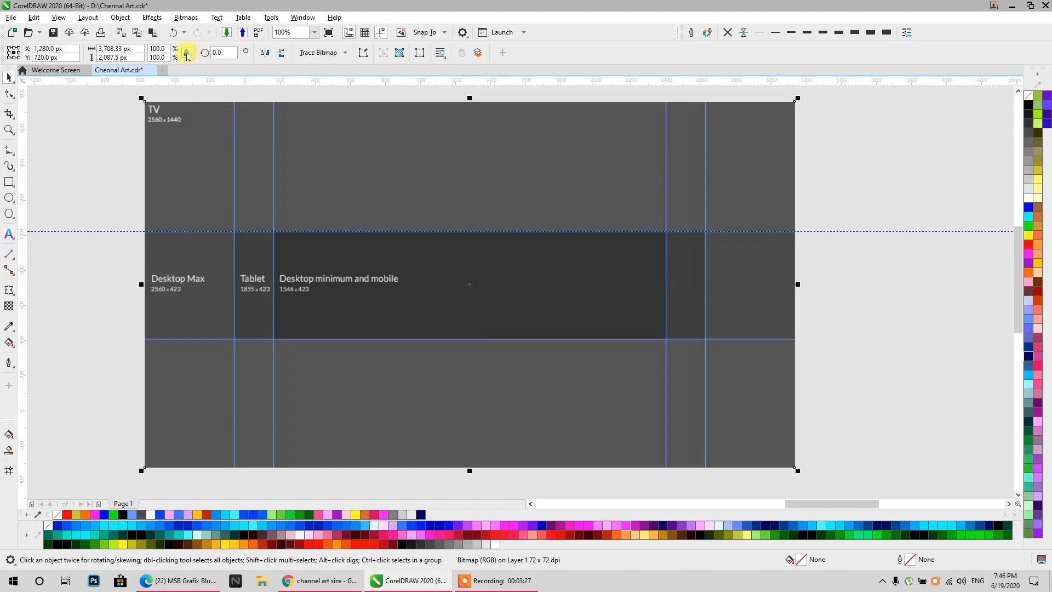
{"action": "left_click", "coordinate": [137, 48]}
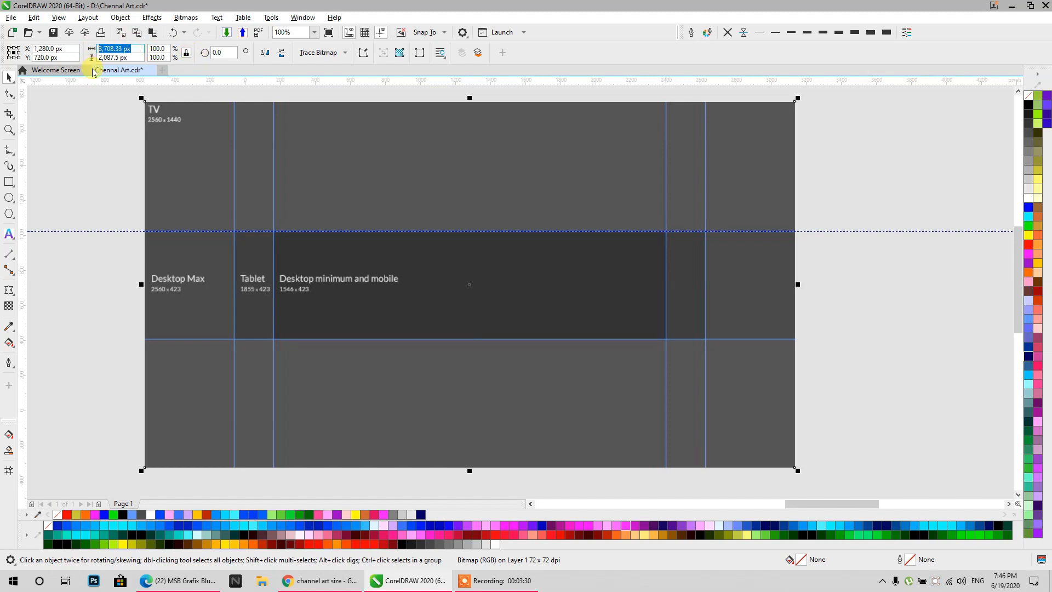
{"action": "type", "text": "2560"}
{"action": "key", "text": "Return"}
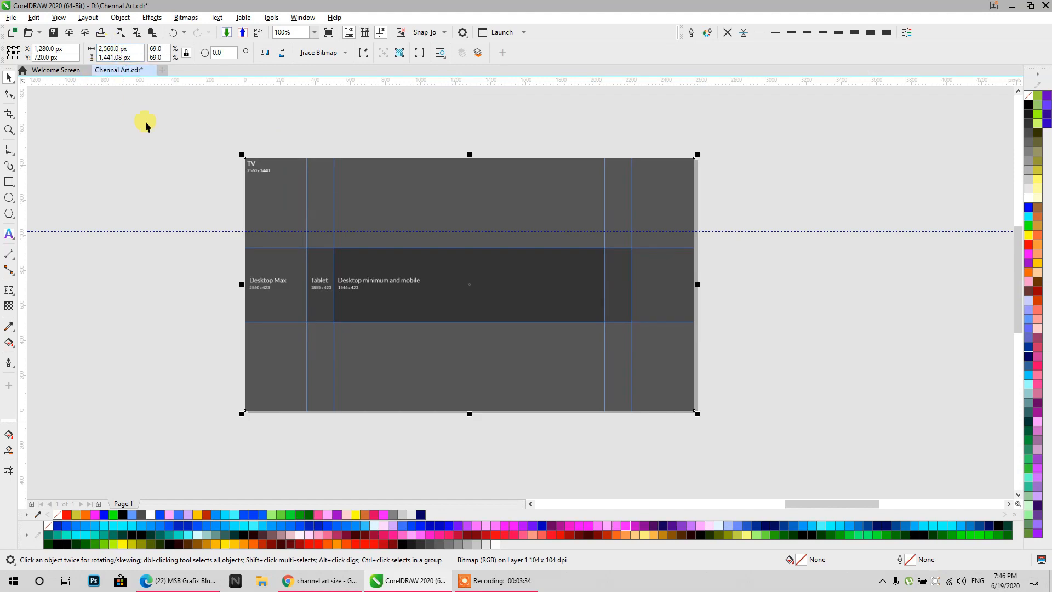
{"action": "left_click_drag", "start_coordinate": [372, 198], "coordinate": [460, 220]}
{"action": "key", "text": "p"}
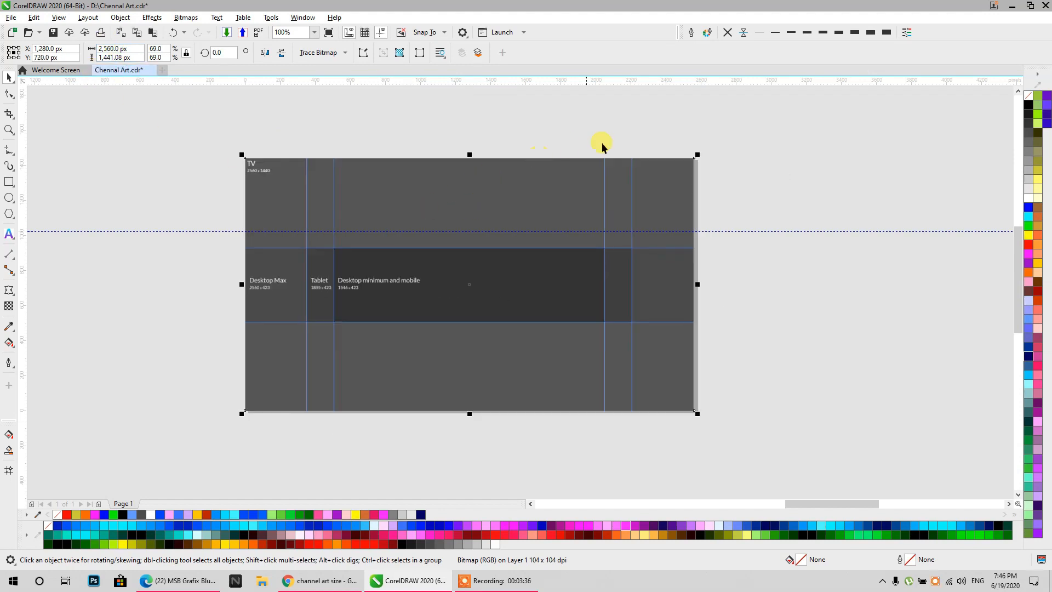
- Align horizontal guidelines with both edges of the template's central band, and vertical guidelines with both edges of the Tablet and Desktop minimum areas
{"action": "left_click_drag", "start_coordinate": [709, 231], "coordinate": [664, 248]}
{"action": "left_click_drag", "start_coordinate": [505, 88], "coordinate": [436, 321]}
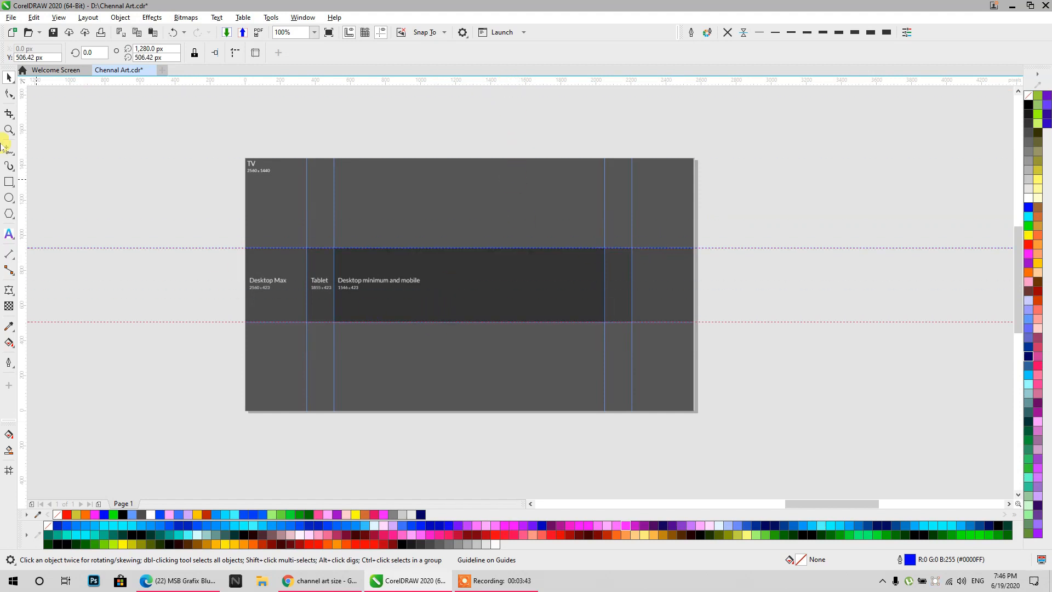
{"action": "left_click_drag", "start_coordinate": [292, 204], "coordinate": [306, 213]}
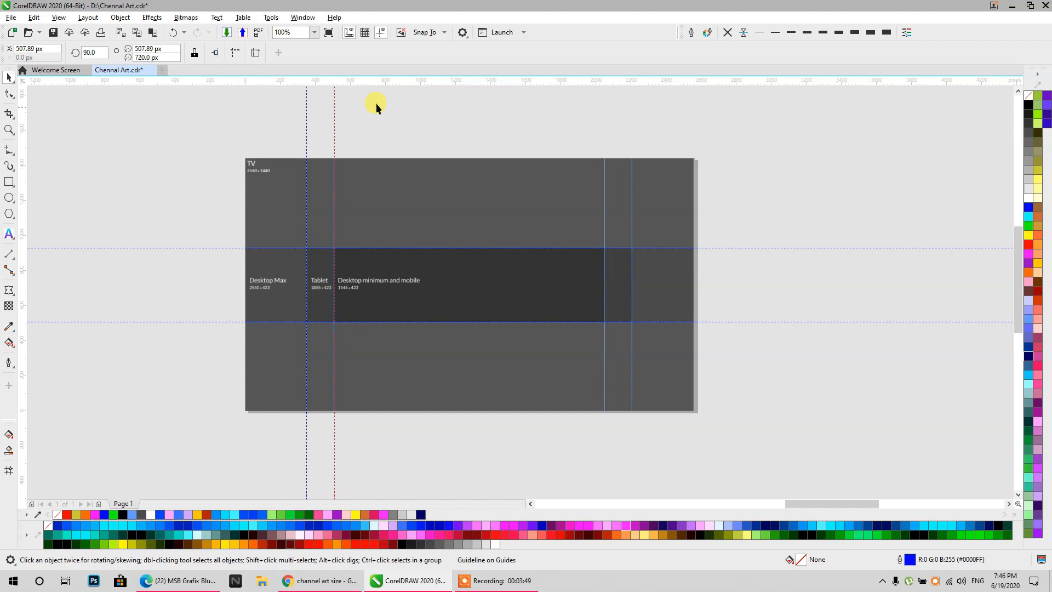
{"action": "left_click_drag", "start_coordinate": [25, 115], "coordinate": [604, 221]}
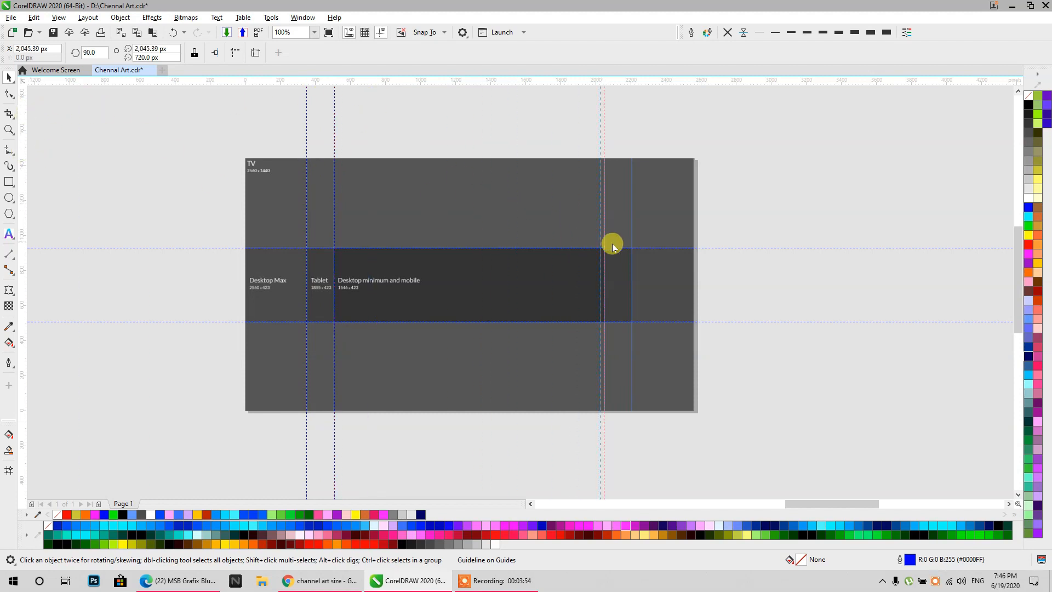
{"action": "left_click", "coordinate": [741, 148]}
{"action": "scroll", "coordinate": [406, 300], "scroll_direction": "up", "scroll_amount": 1}
{"action": "scroll", "coordinate": [405, 300], "scroll_direction": "down", "scroll_amount": 1}
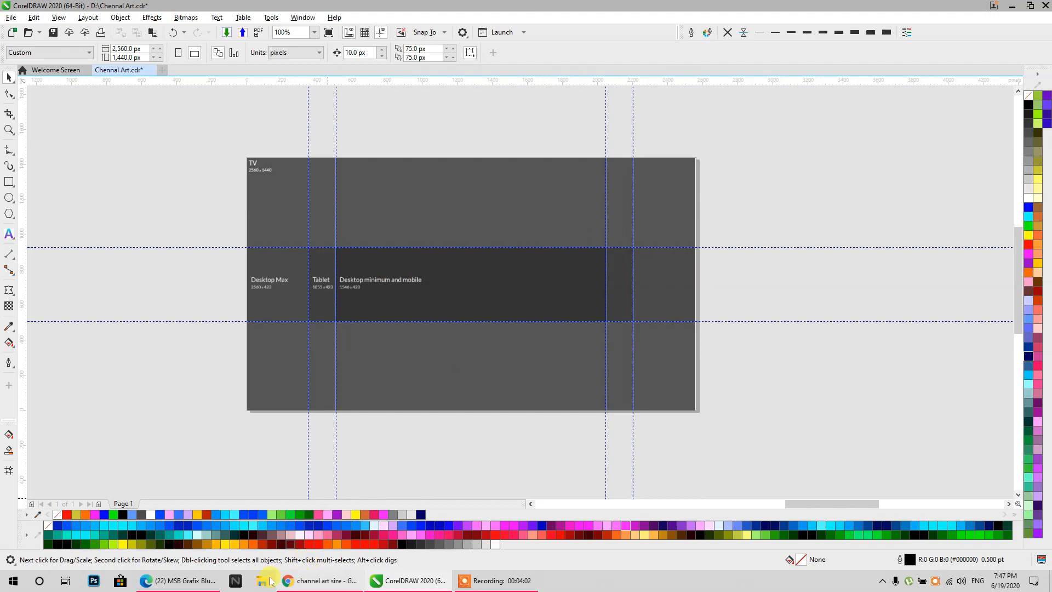
- Switch to the browser, examine the banner on the YouTube channel page, and return to CorelDRAW
{"action": "left_click", "coordinate": [321, 581]}
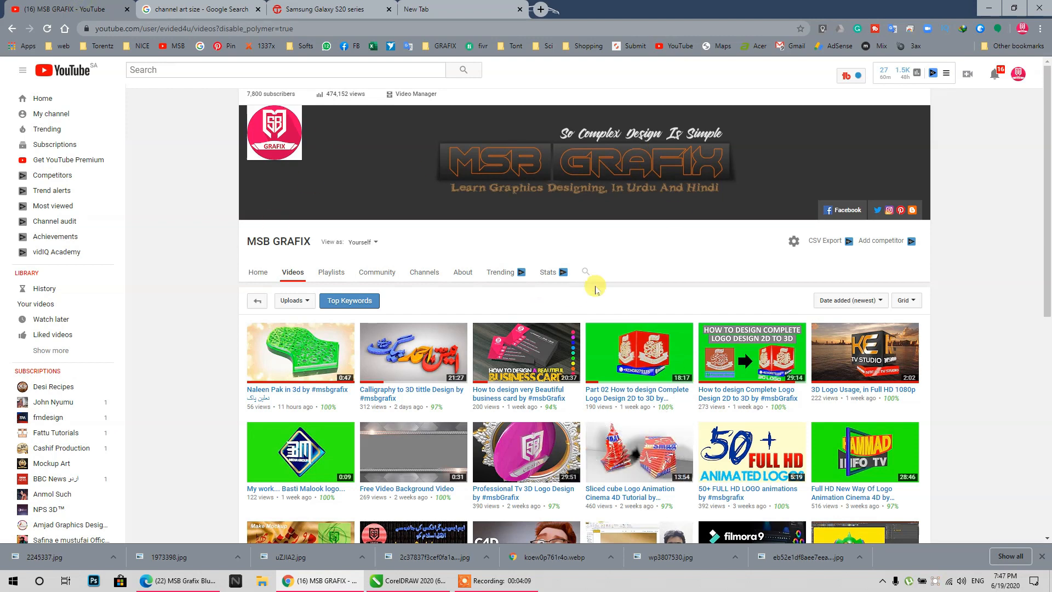
{"action": "left_click", "coordinate": [988, 8]}
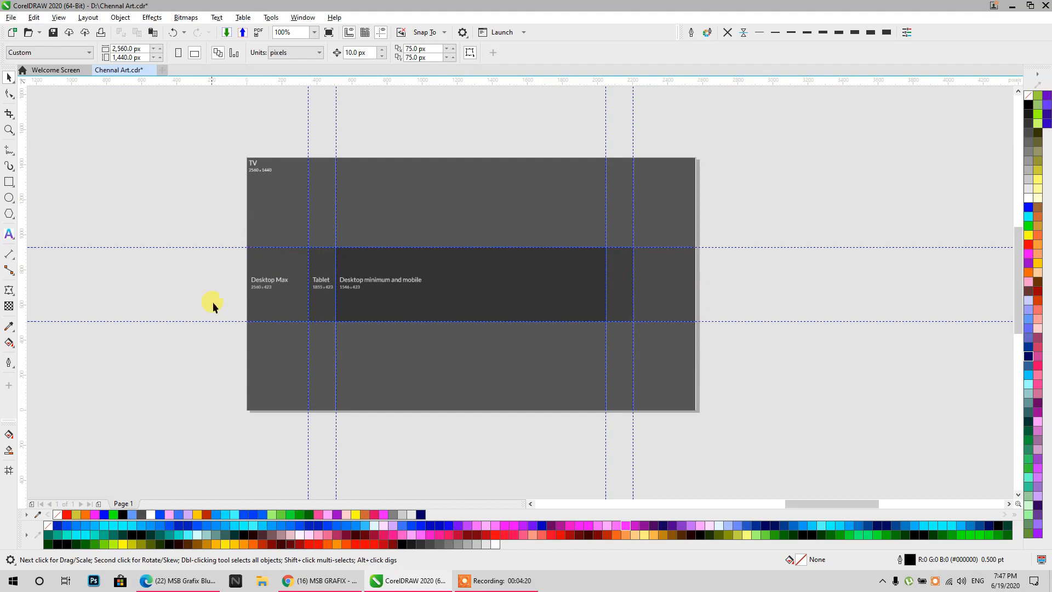
{"action": "left_click", "coordinate": [320, 580]}
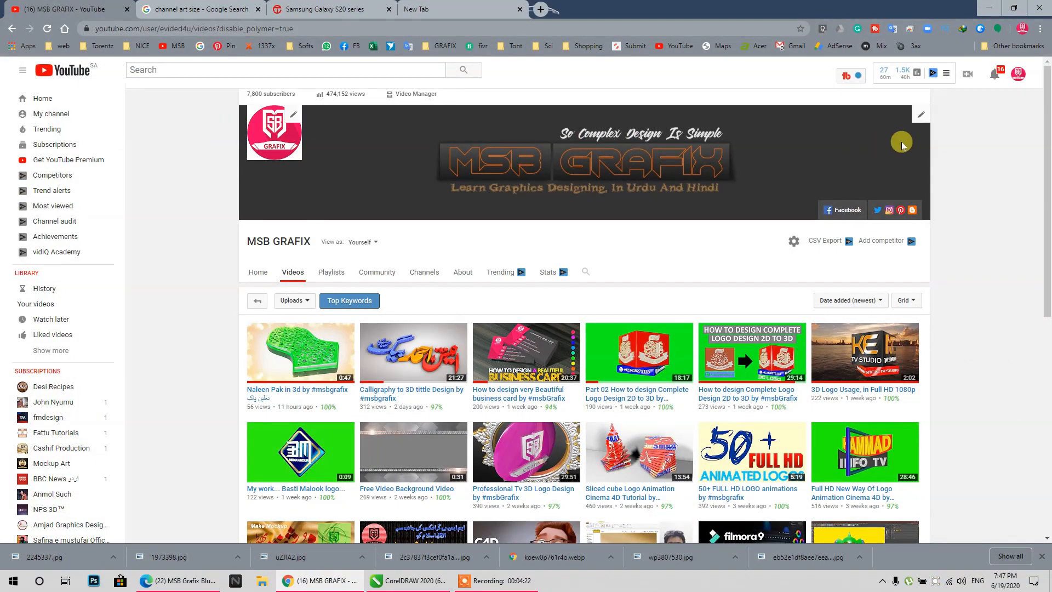
{"action": "left_click", "coordinate": [432, 584]}
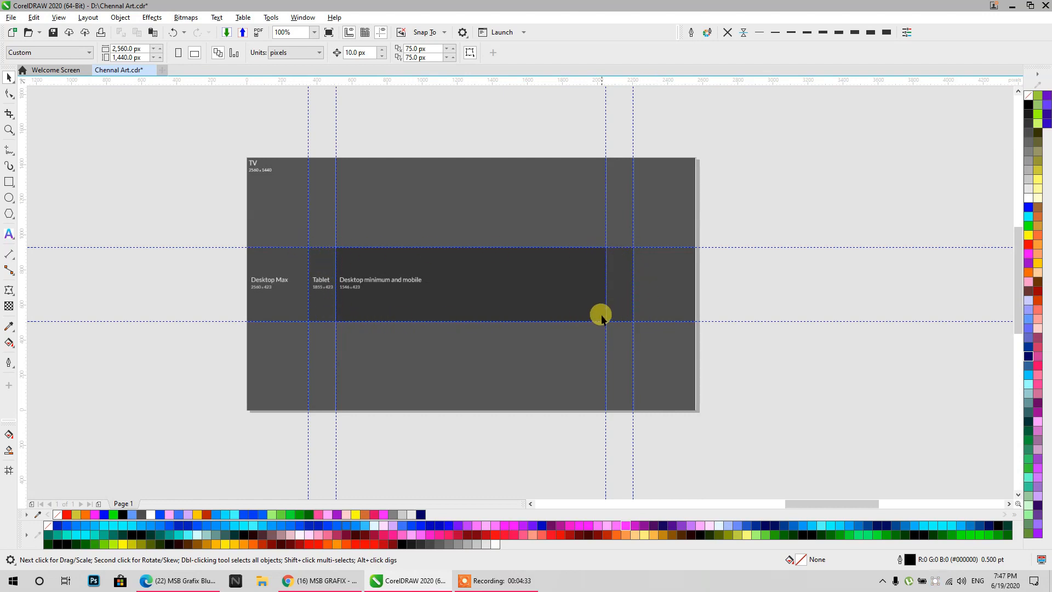
- Draw a rectangle about 2560 x 422 px over the Desktop Max band and give it a 2 pt magenta outline
{"action": "left_click", "coordinate": [9, 182]}
{"action": "left_click", "coordinate": [426, 33]}
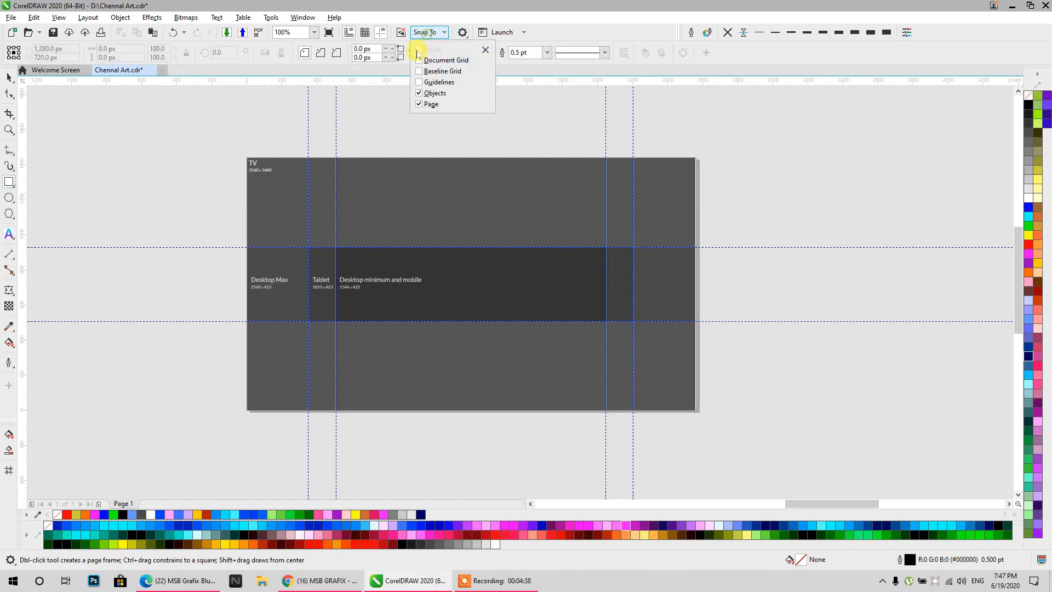
{"action": "left_click", "coordinate": [264, 128]}
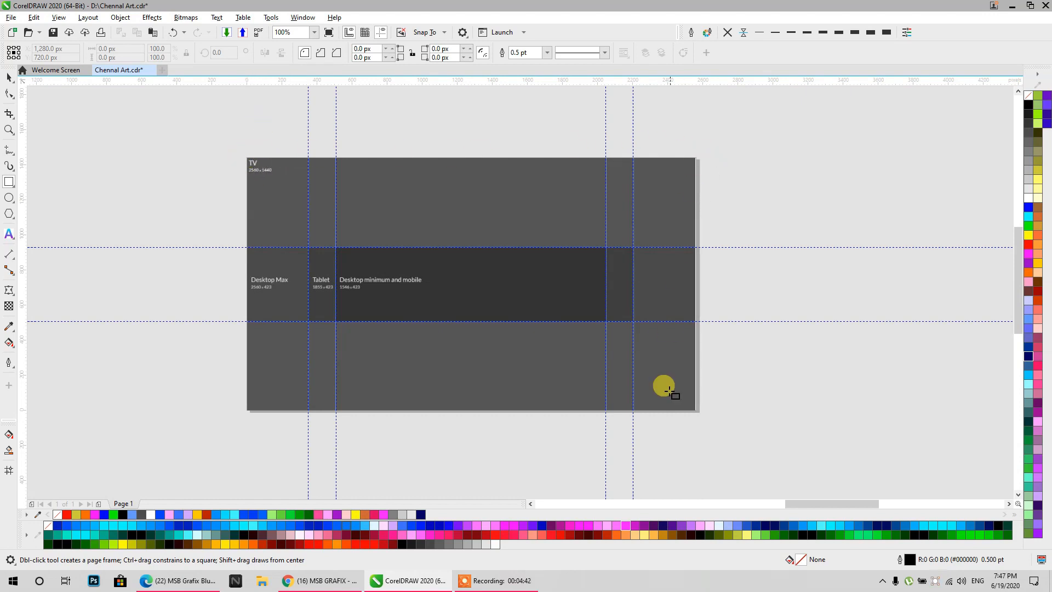
{"action": "left_click_drag", "start_coordinate": [253, 247], "coordinate": [696, 322]}
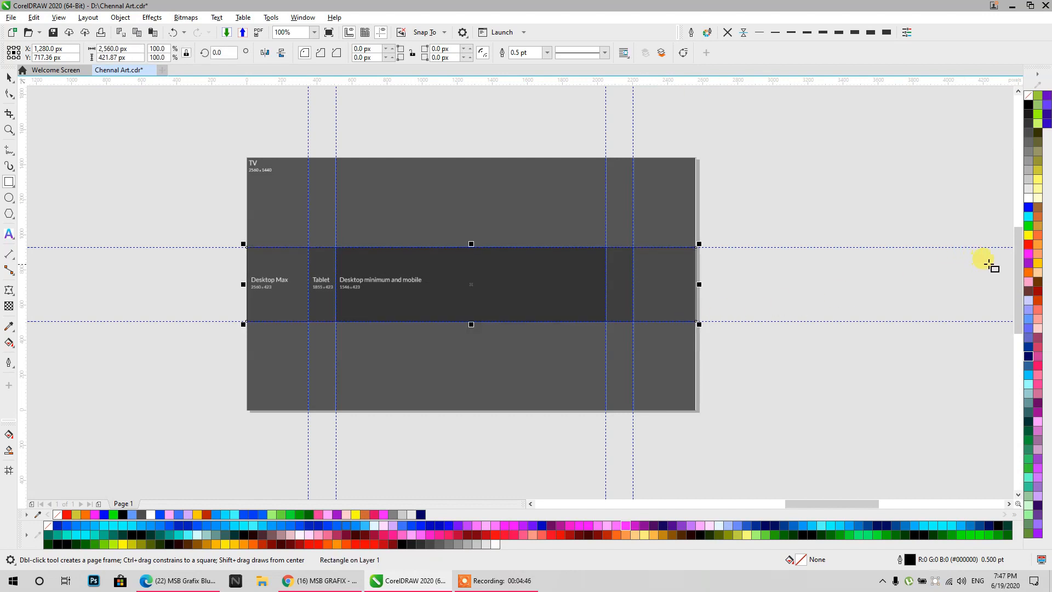
{"action": "right_click", "coordinate": [1029, 257]}
{"action": "left_click", "coordinate": [821, 32]}
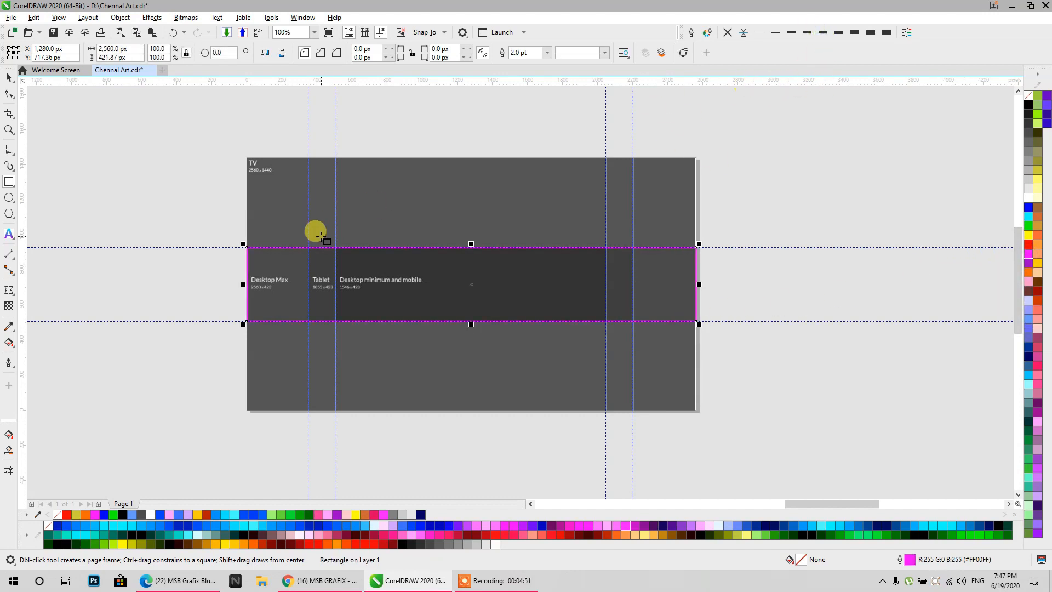
- Draw rectangles about 1853 x 422 px over the Tablet area and 1538 x 422 px over the Desktop minimum area, and delete the template image
{"action": "left_click_drag", "start_coordinate": [308, 247], "coordinate": [633, 321]}
{"action": "left_click_drag", "start_coordinate": [336, 247], "coordinate": [605, 321]}
{"action": "left_click", "coordinate": [9, 77]}
{"action": "left_click_drag", "start_coordinate": [258, 188], "coordinate": [857, 206]}
{"action": "key", "text": "Delete"}
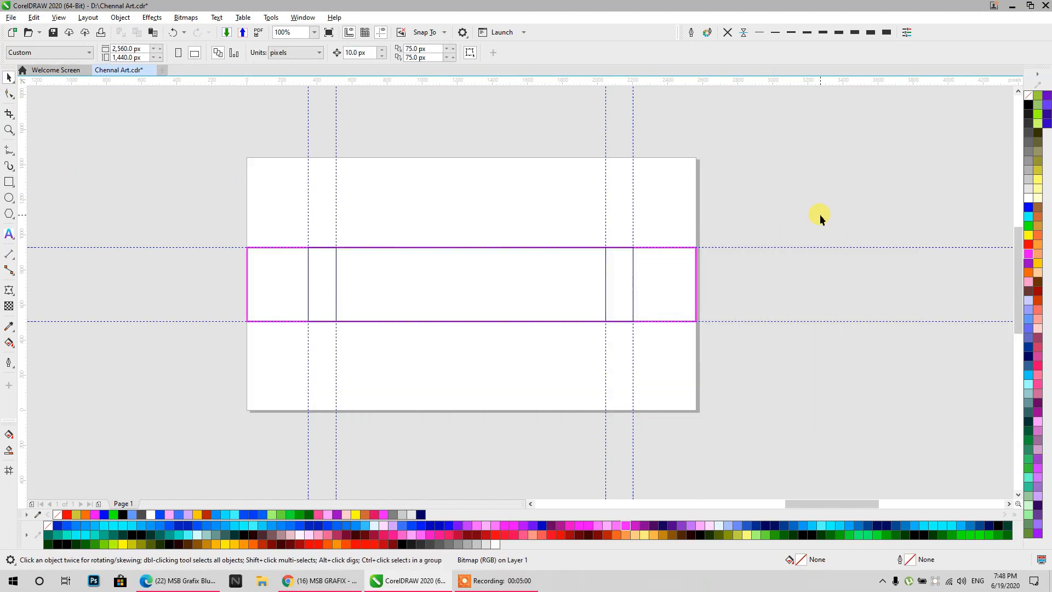
- Give the innermost rectangle, for the desktop minimum and mobile area, an 8 pt blue outline
{"action": "left_click", "coordinate": [603, 284]}
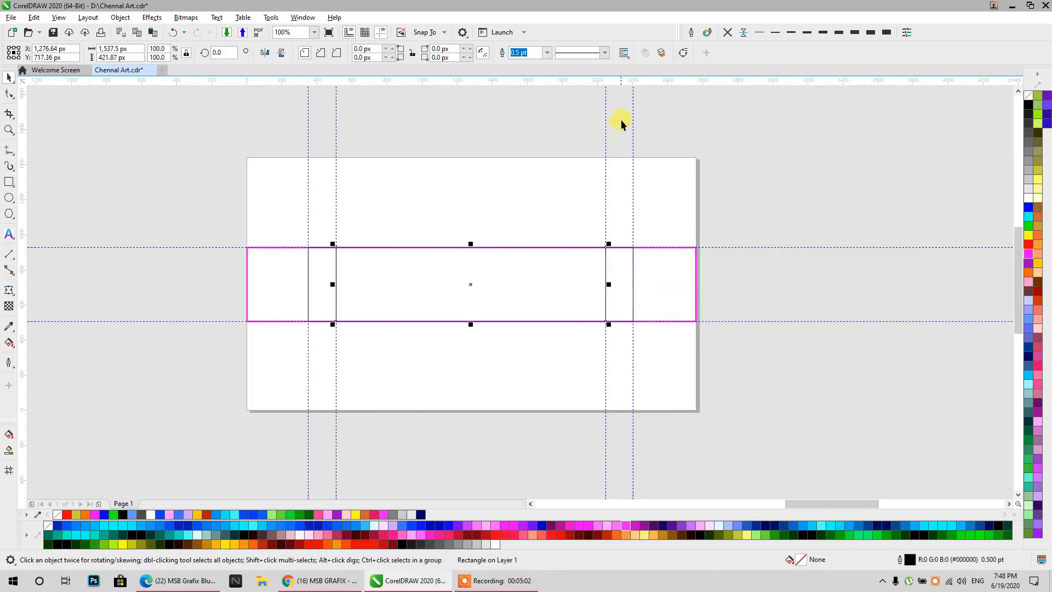
{"action": "right_click", "coordinate": [1028, 211]}
{"action": "left_click", "coordinate": [870, 35]}
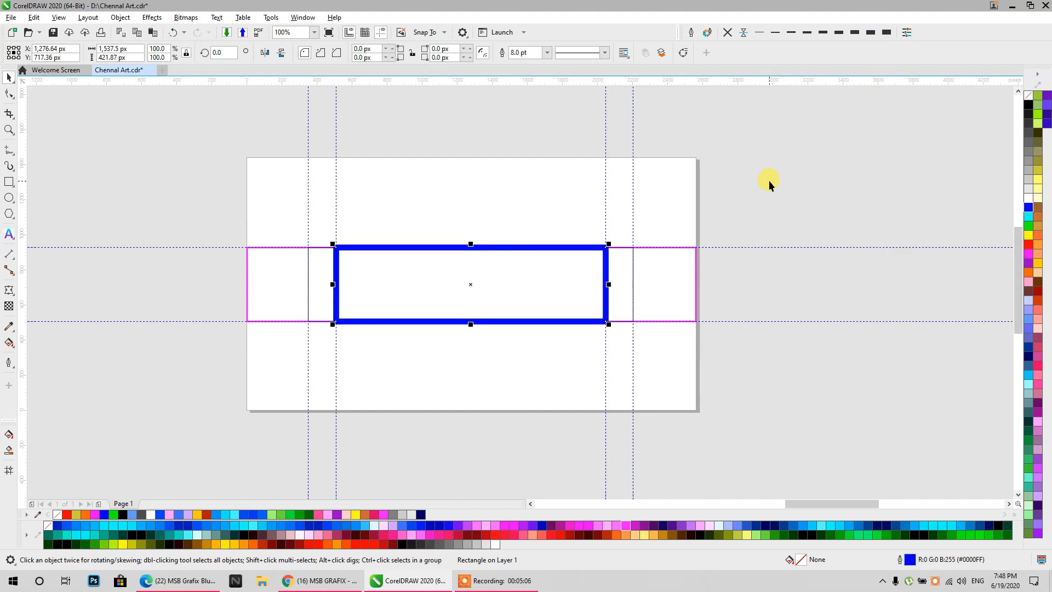
- Give the tablet-area rectangle an 8 pt brown outline and set the full-width magenta rectangle's outline to 8 pt
{"action": "left_click", "coordinate": [632, 263]}
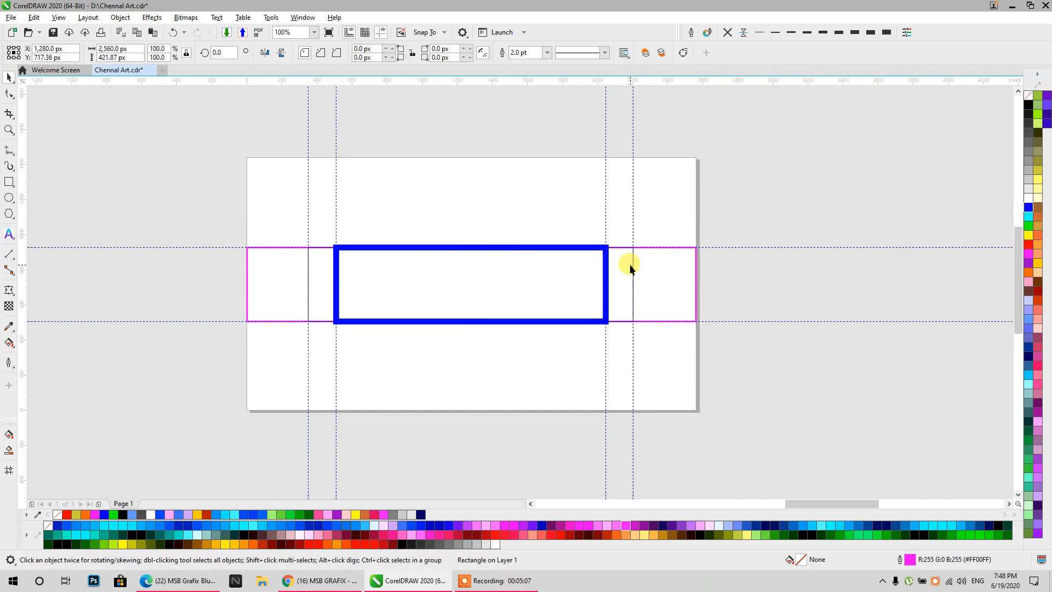
{"action": "right_click", "coordinate": [1036, 204]}
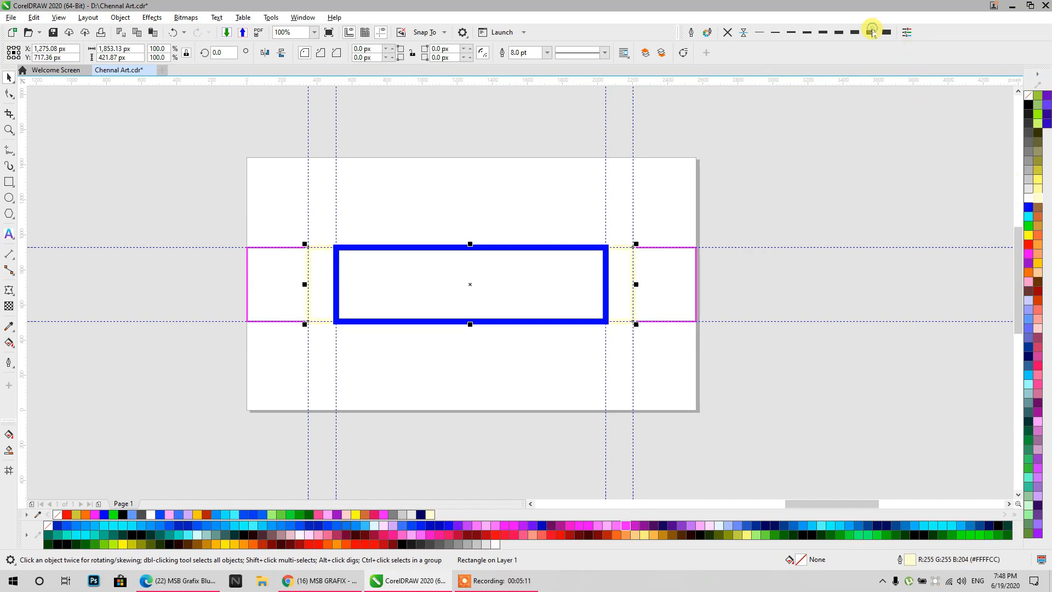
{"action": "right_click", "coordinate": [1038, 209]}
{"action": "left_click", "coordinate": [834, 208]}
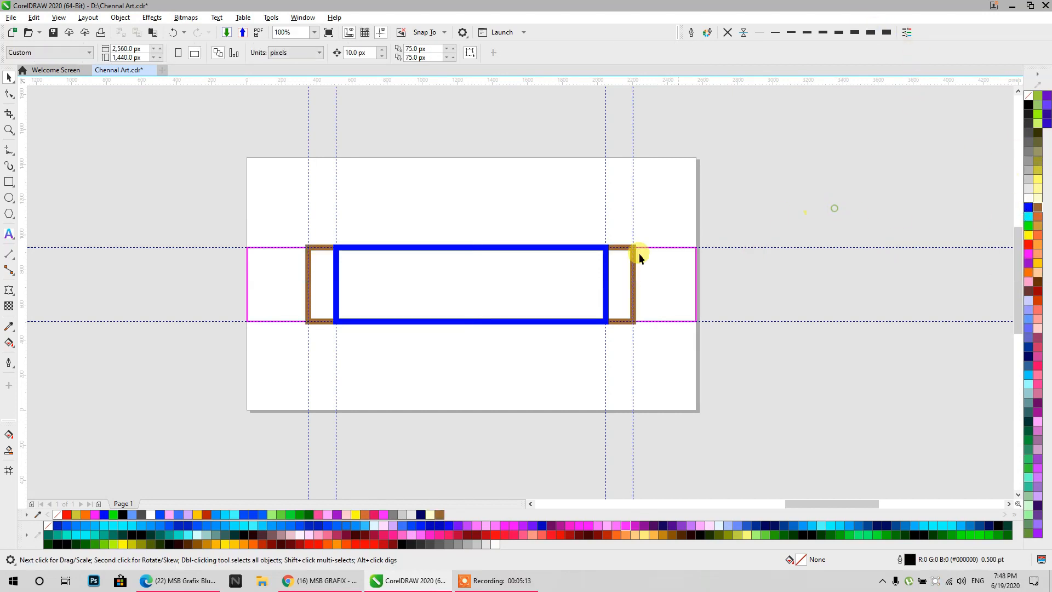
{"action": "left_click", "coordinate": [301, 282]}
{"action": "left_click", "coordinate": [870, 32]}
{"action": "left_click", "coordinate": [763, 126]}
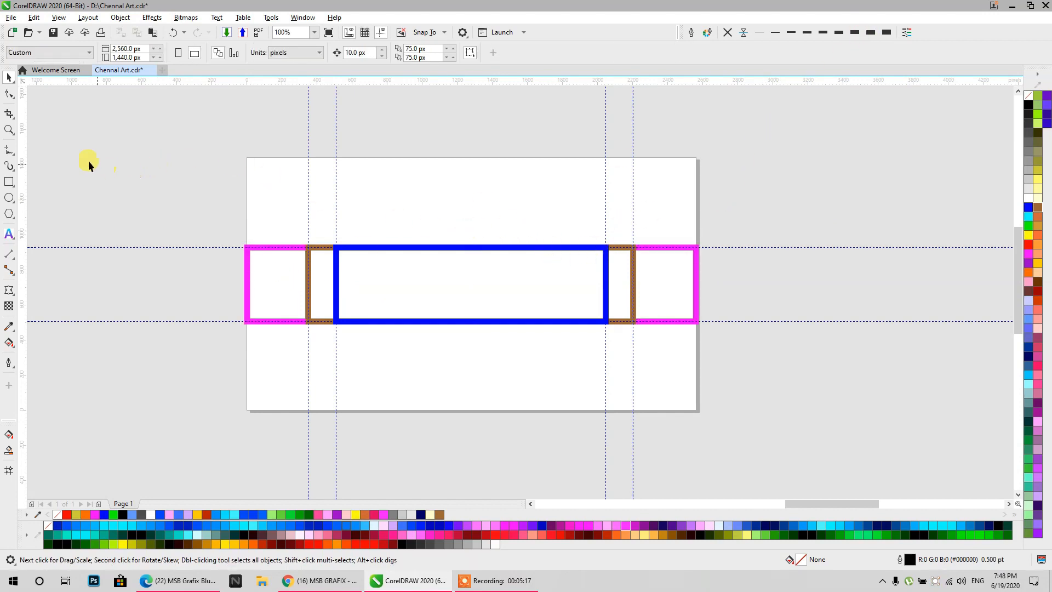
- Create a page-sized rectangle for the TV area and give it a 10 pt black outline
{"action": "double_click", "coordinate": [9, 182]}
{"action": "left_click", "coordinate": [8, 78]}
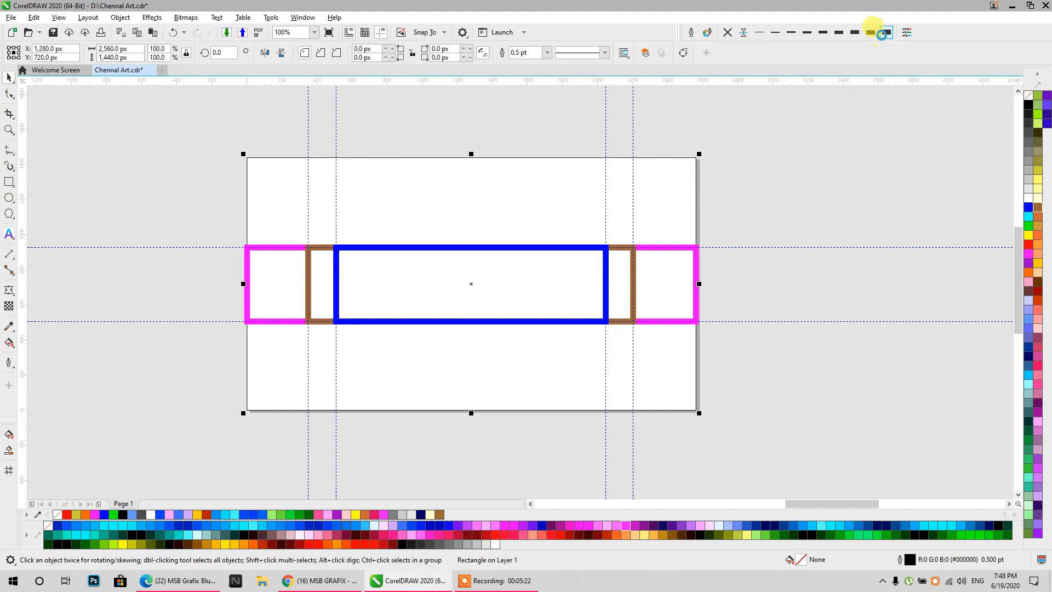
{"action": "left_click", "coordinate": [880, 33]}
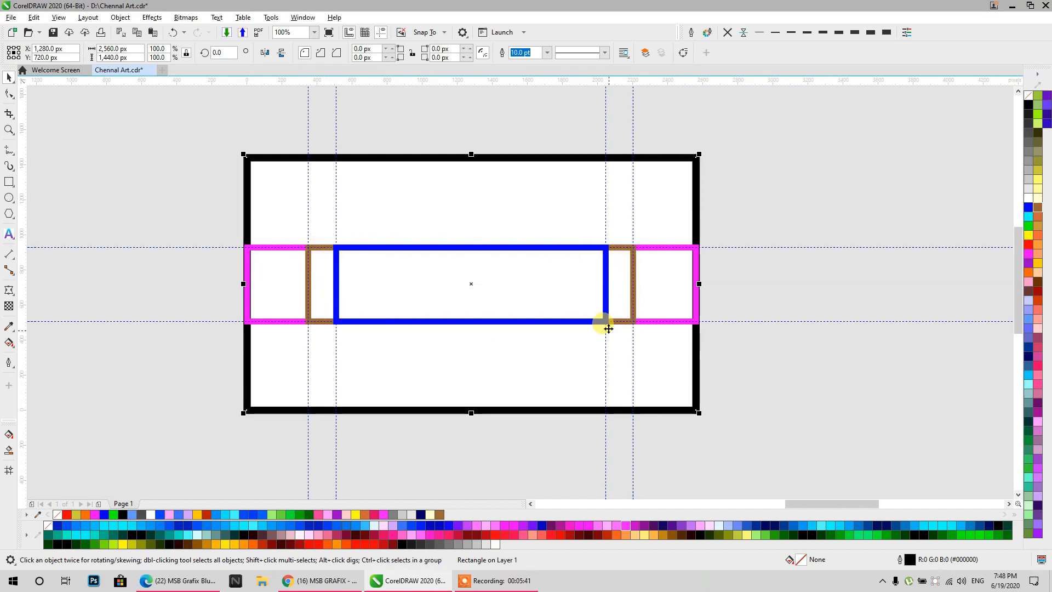
- Select all four safe-area rectangles and reduce their outlines to a thin uniform width
{"action": "left_click", "coordinate": [606, 263]}
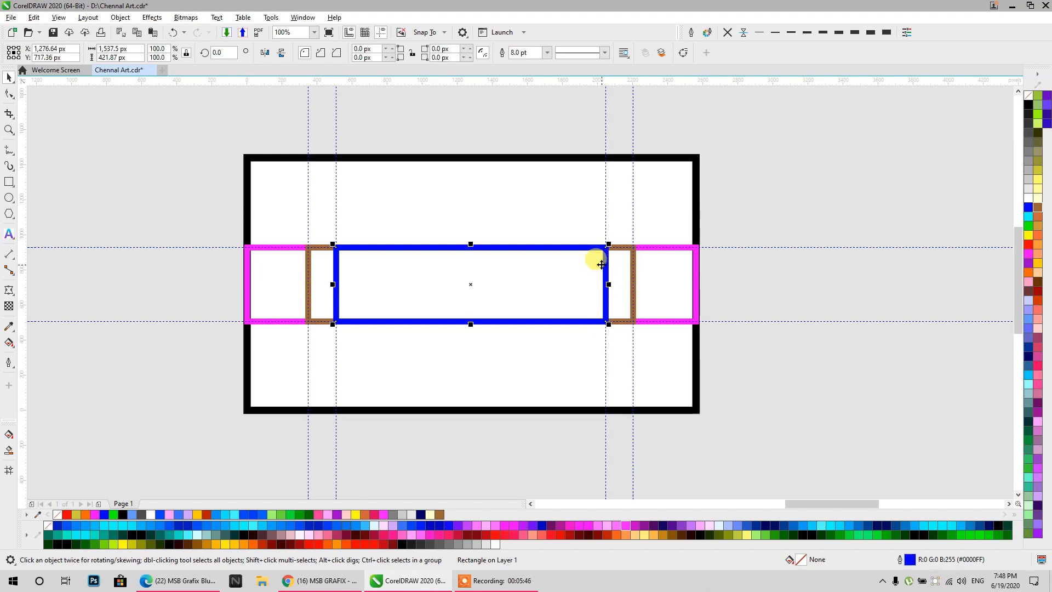
{"action": "left_click_drag", "start_coordinate": [767, 129], "coordinate": [221, 488]}
{"action": "left_click", "coordinate": [760, 31]}
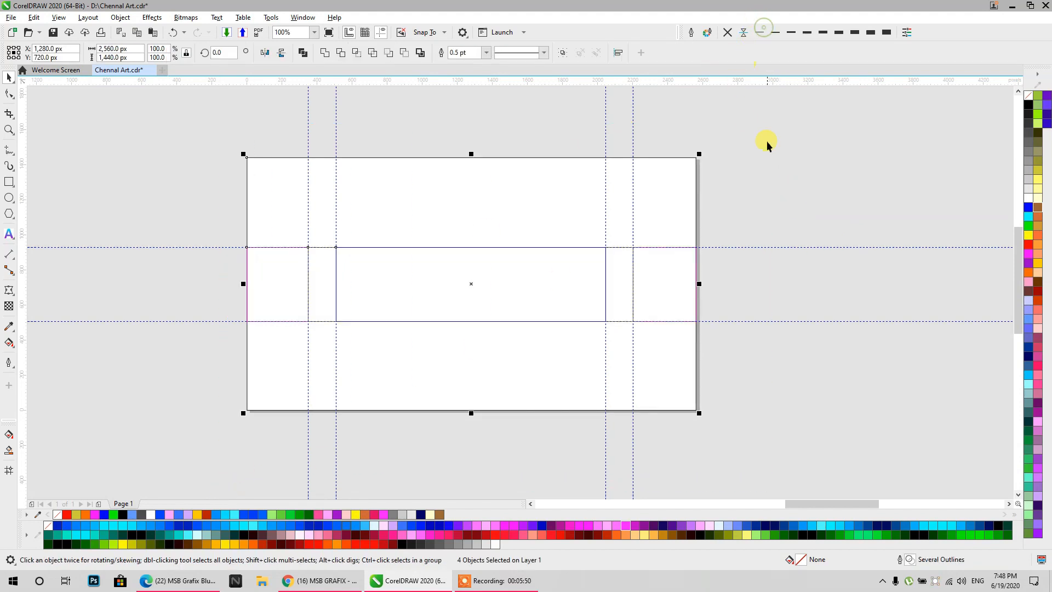
{"action": "left_click", "coordinate": [789, 33]}
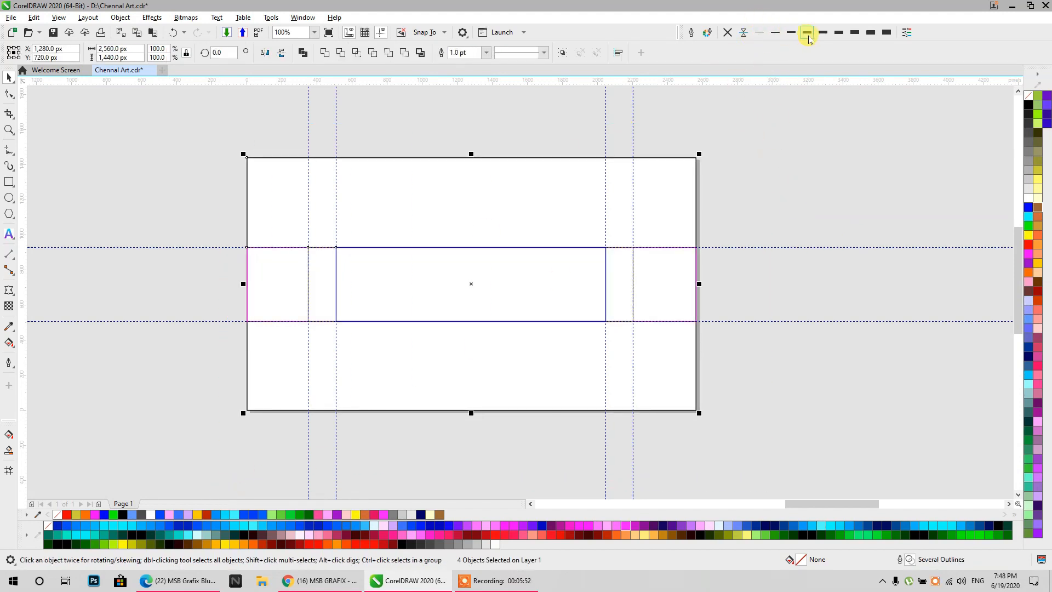
{"action": "left_click", "coordinate": [808, 33]}
{"action": "left_click", "coordinate": [626, 236]}
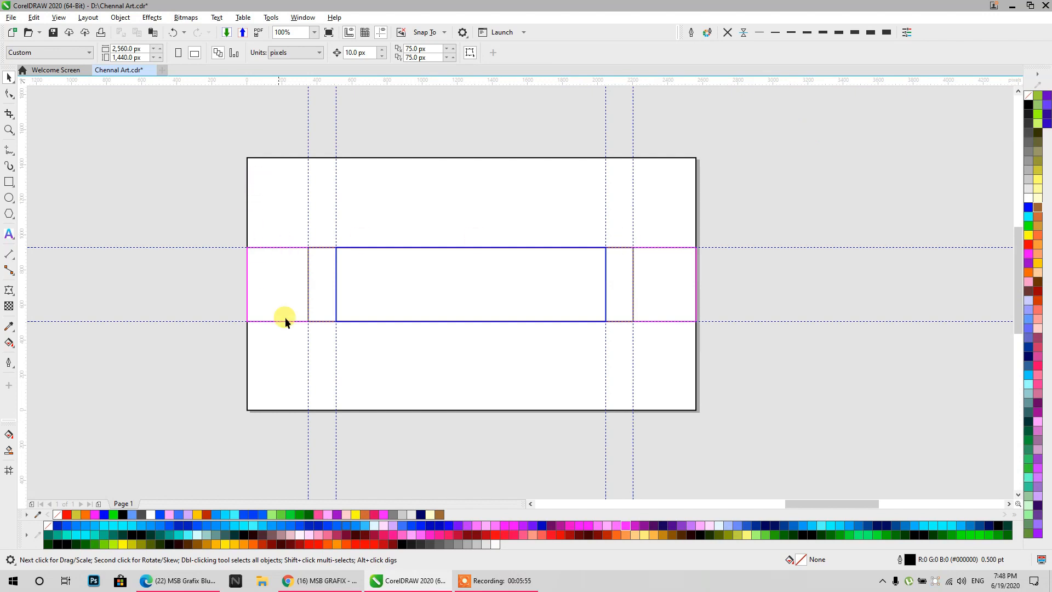
- Switch to the browser and look through the channel art size image results for reference layouts
{"action": "left_click", "coordinate": [320, 580]}
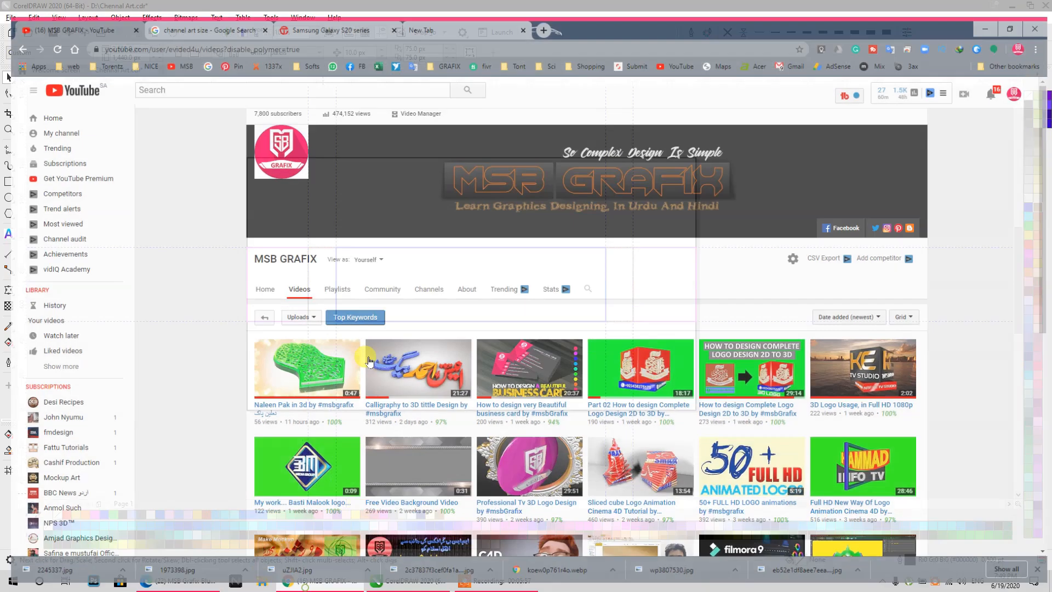
{"action": "left_click", "coordinate": [331, 9]}
{"action": "left_click", "coordinate": [184, 8]}
{"action": "scroll", "coordinate": [325, 225], "scroll_direction": "down", "scroll_amount": 8}
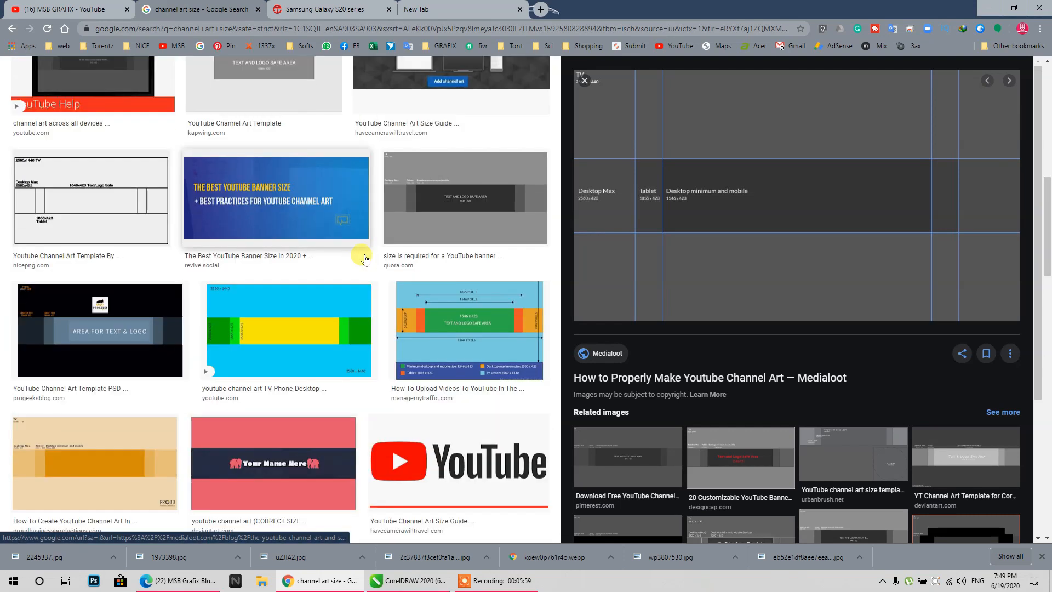
{"action": "scroll", "coordinate": [360, 252], "scroll_direction": "up", "scroll_amount": 10}
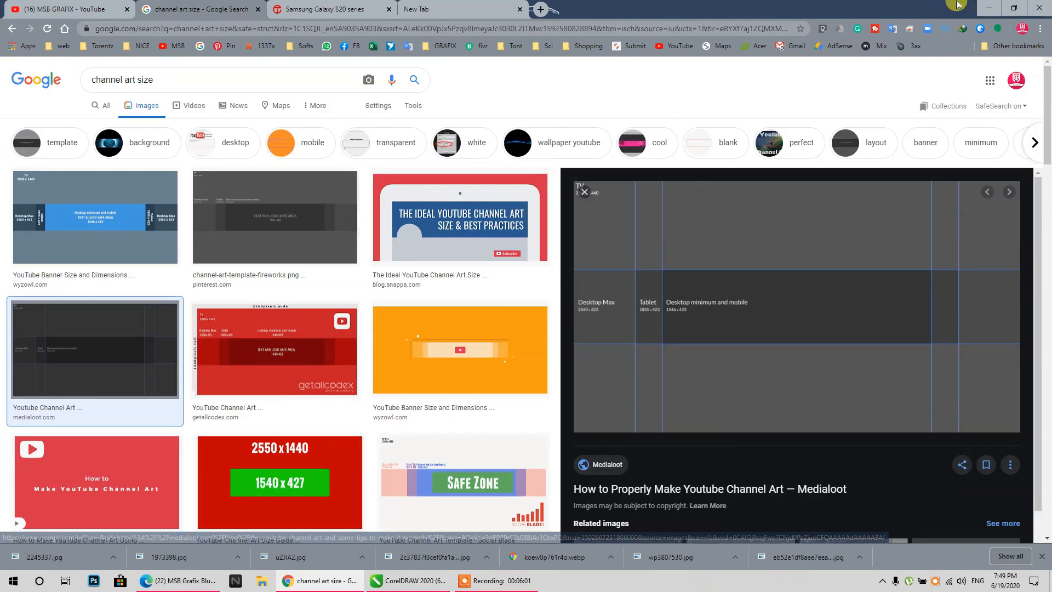
{"action": "left_click", "coordinate": [988, 7]}
- Return to CorelDRAW and examine the finished gradient-coloured channel art samples placed beside the page
{"action": "scroll", "coordinate": [910, 130], "scroll_direction": "down", "scroll_amount": 3}
{"action": "scroll", "coordinate": [605, 202], "scroll_direction": "up", "scroll_amount": 2}
{"action": "left_click_drag", "start_coordinate": [599, 207], "coordinate": [410, 440]}
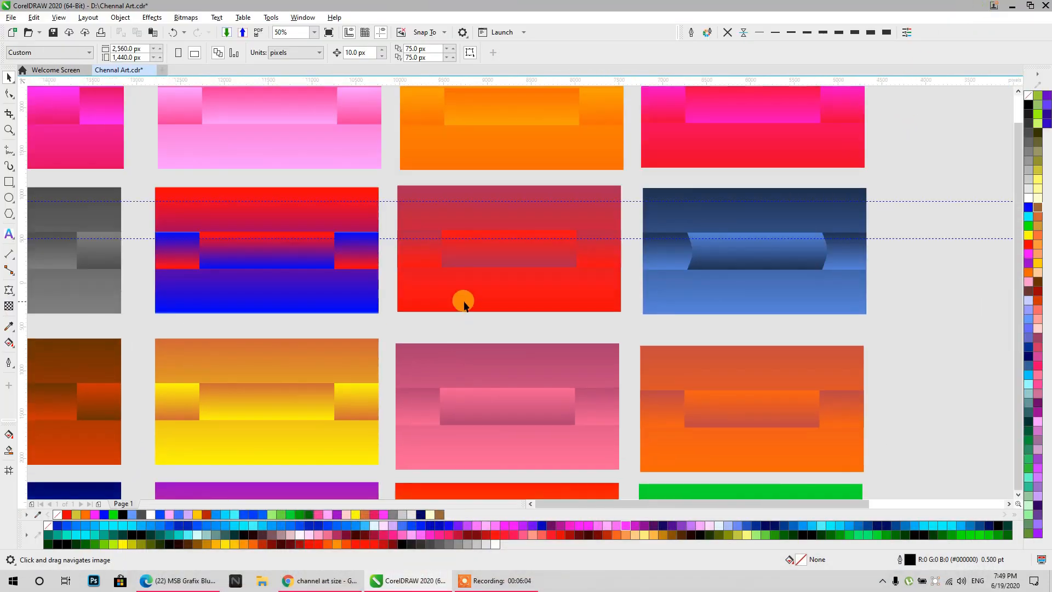
{"action": "scroll", "coordinate": [463, 301], "scroll_direction": "down", "scroll_amount": 1}
{"action": "left_click_drag", "start_coordinate": [505, 204], "coordinate": [433, 220]}
{"action": "left_click_drag", "start_coordinate": [438, 277], "coordinate": [396, 219]}
{"action": "left_click_drag", "start_coordinate": [915, 163], "coordinate": [411, 251]}
{"action": "scroll", "coordinate": [551, 258], "scroll_direction": "up", "scroll_amount": 2}
{"action": "left_click_drag", "start_coordinate": [516, 240], "coordinate": [445, 276]}
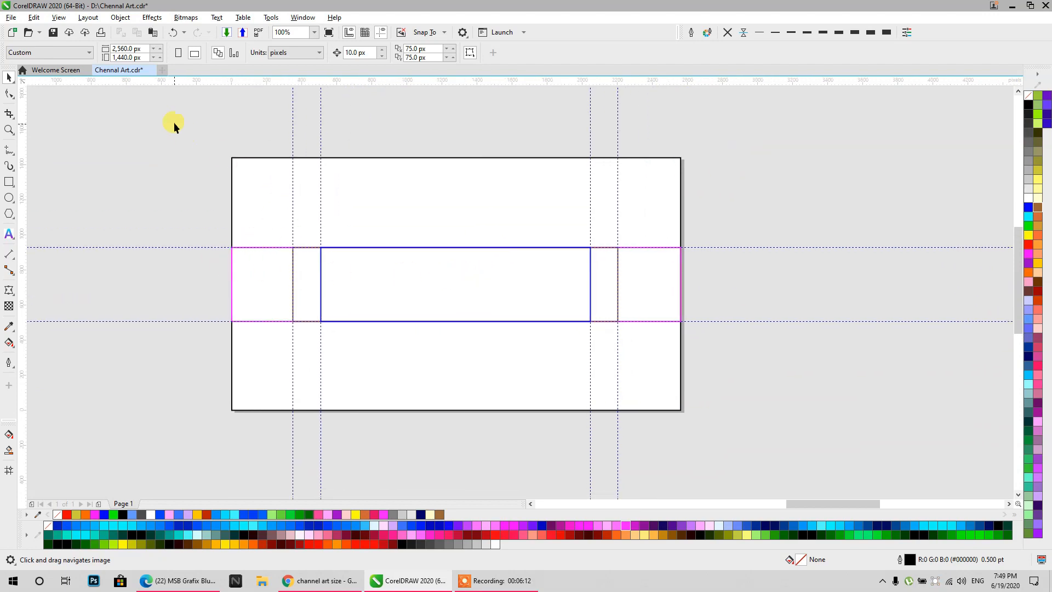
- Select all four safe-area rectangles and apply a vertical linear fountain fill running from sky blue at the bottom to red at the top
{"action": "left_click_drag", "start_coordinate": [747, 420], "coordinate": [747, 419]}
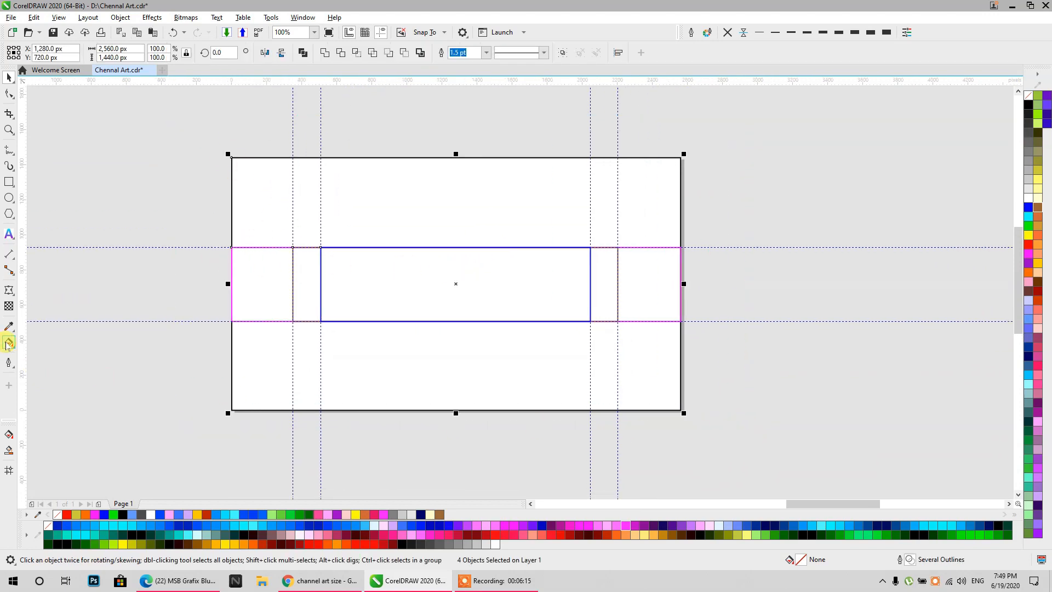
{"action": "left_click", "coordinate": [7, 343]}
{"action": "left_click_drag", "start_coordinate": [727, 406], "coordinate": [727, 158]}
{"action": "left_click_drag", "start_coordinate": [1028, 244], "coordinate": [727, 158]}
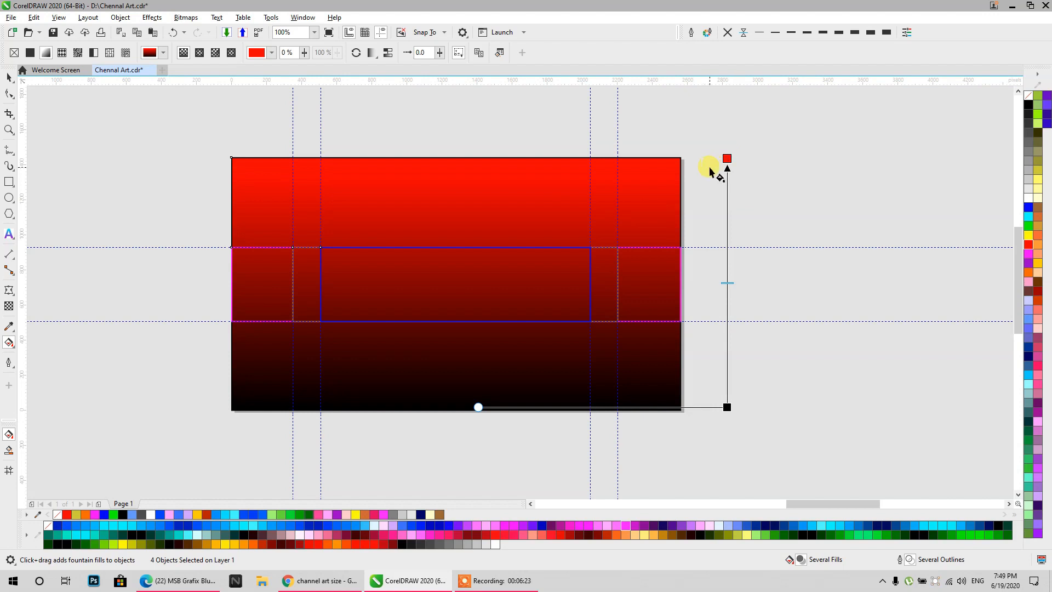
{"action": "left_click", "coordinate": [727, 407]}
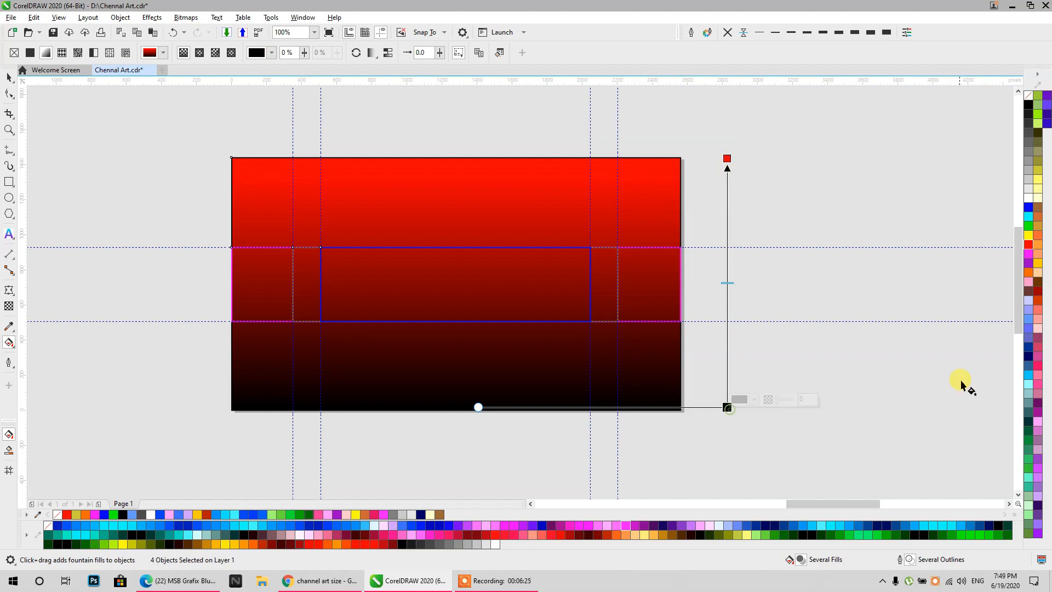
{"action": "left_click", "coordinate": [1028, 377]}
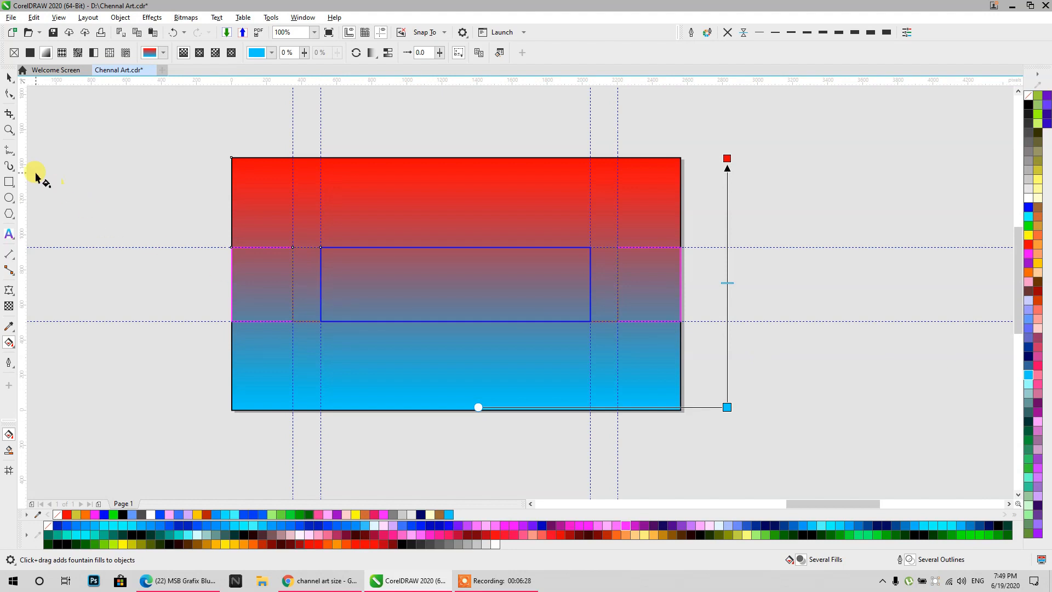
- Mirror the innermost rectangle and the full-width magenta rectangle vertically to reverse their gradients against the background
{"action": "left_click", "coordinate": [8, 77]}
{"action": "left_click", "coordinate": [113, 147]}
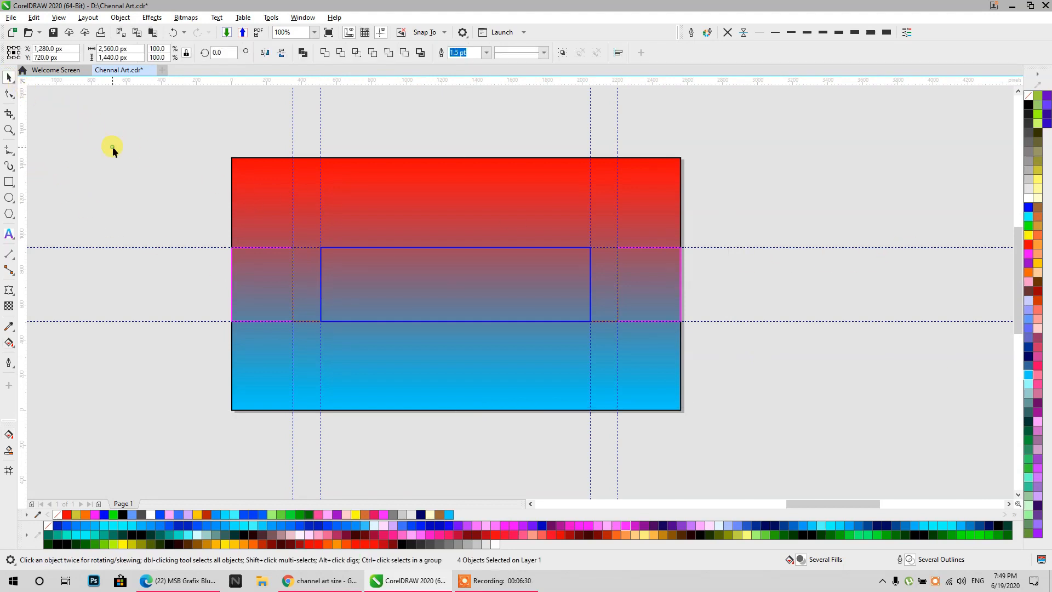
{"action": "left_click", "coordinate": [570, 348]}
{"action": "left_click", "coordinate": [714, 356]}
{"action": "left_click", "coordinate": [379, 262]}
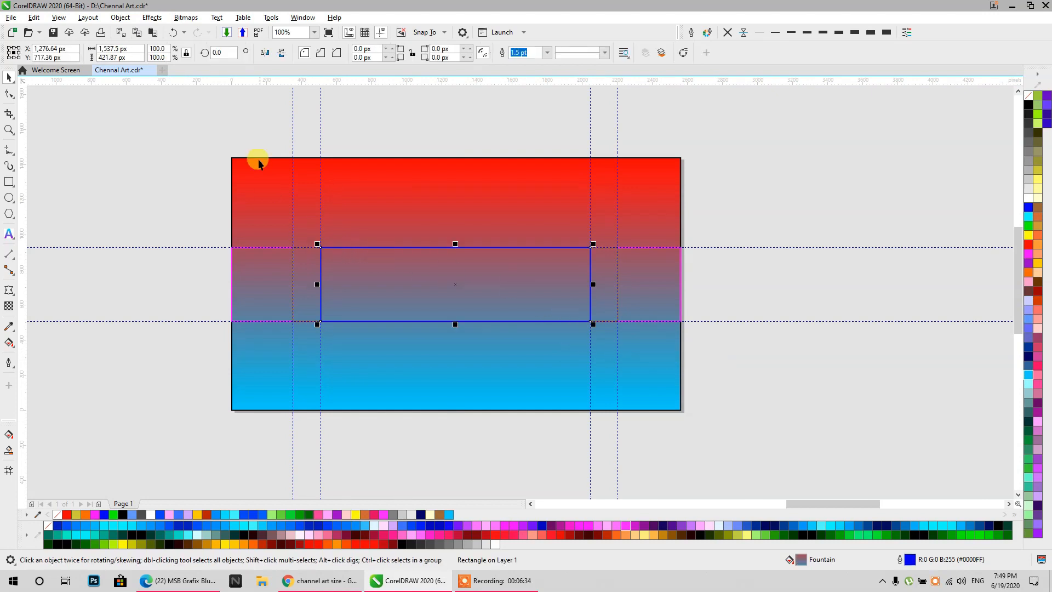
{"action": "left_click", "coordinate": [280, 53]}
{"action": "left_click", "coordinate": [251, 242]}
{"action": "left_click", "coordinate": [250, 263]}
{"action": "left_click", "coordinate": [281, 52]}
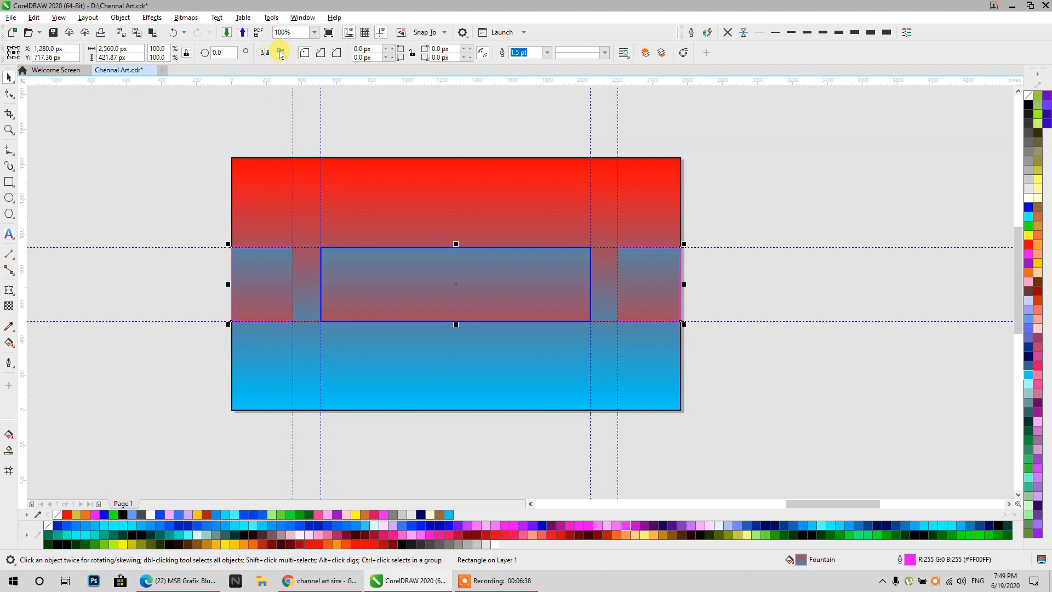
{"action": "left_click", "coordinate": [106, 167]}
{"action": "scroll", "coordinate": [300, 294], "scroll_direction": "up", "scroll_amount": 2}
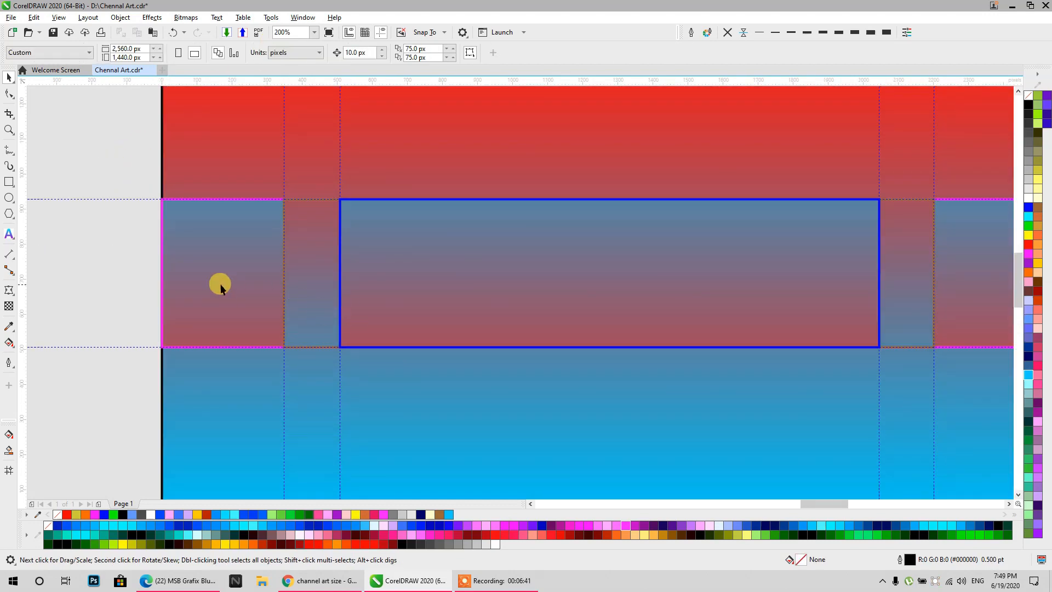
{"action": "scroll", "coordinate": [219, 284], "scroll_direction": "down", "scroll_amount": 2}
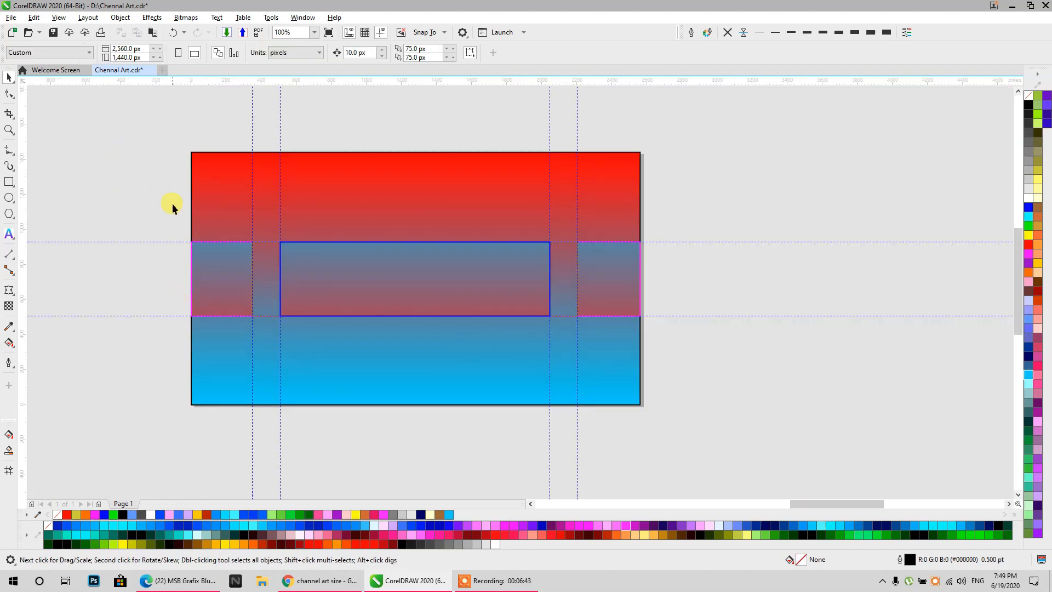
- Select all four rectangles and move their overlapping gradient controls horizontally apart with the Interactive Fill tool
{"action": "left_click_drag", "start_coordinate": [166, 133], "coordinate": [697, 441]}
{"action": "left_click", "coordinate": [9, 343]}
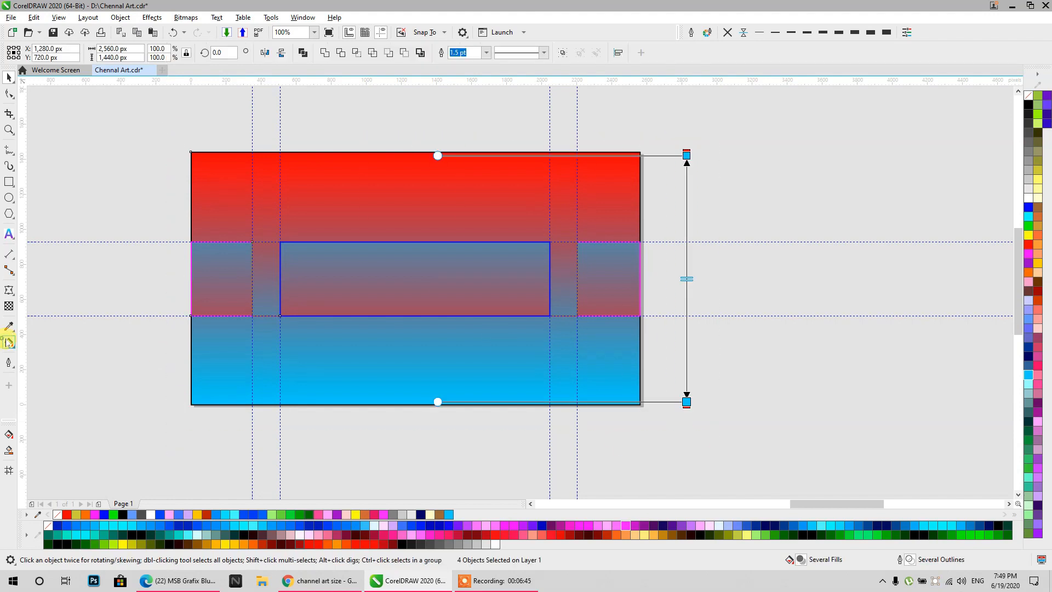
{"action": "left_click_drag", "start_coordinate": [681, 255], "coordinate": [356, 247]}
{"action": "left_click_drag", "start_coordinate": [687, 249], "coordinate": [828, 250]}
{"action": "left_click_drag", "start_coordinate": [683, 265], "coordinate": [731, 256]}
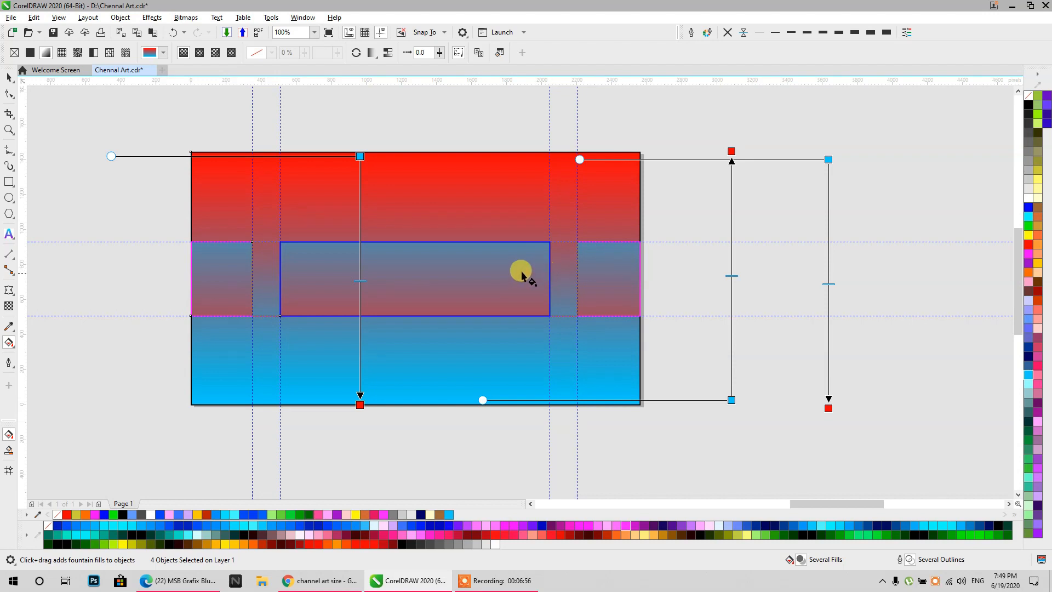
{"action": "scroll", "coordinate": [498, 197], "scroll_direction": "down", "scroll_amount": 2}
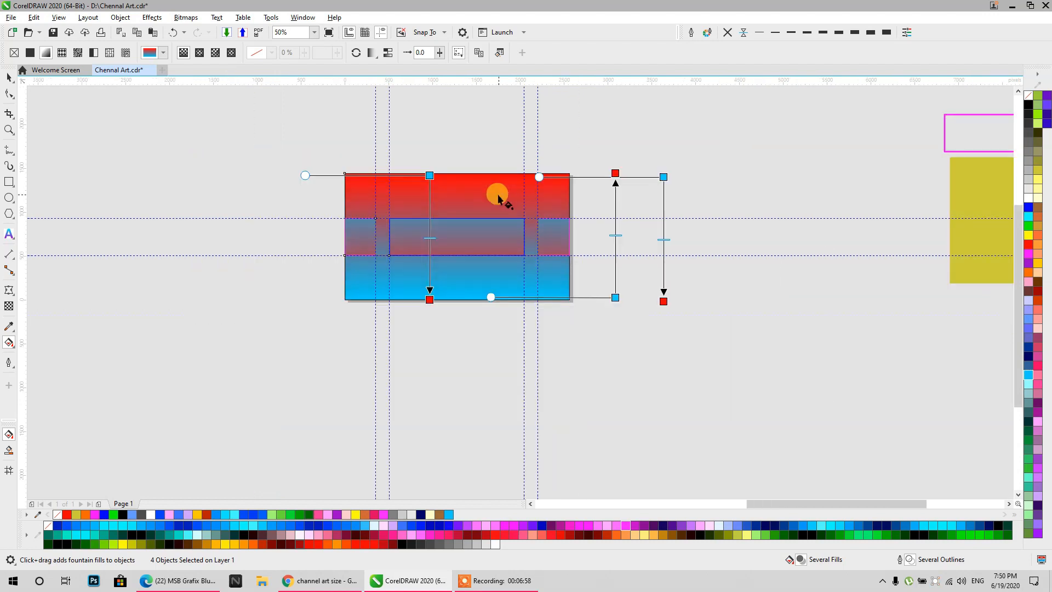
{"action": "left_click", "coordinate": [364, 233]}
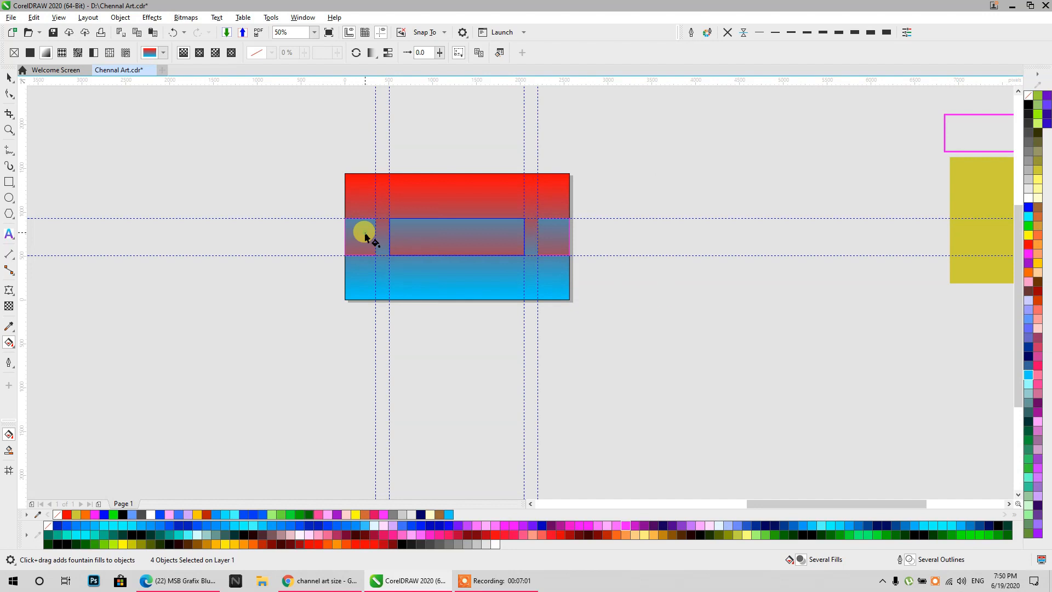
{"action": "left_click", "coordinate": [400, 231]}
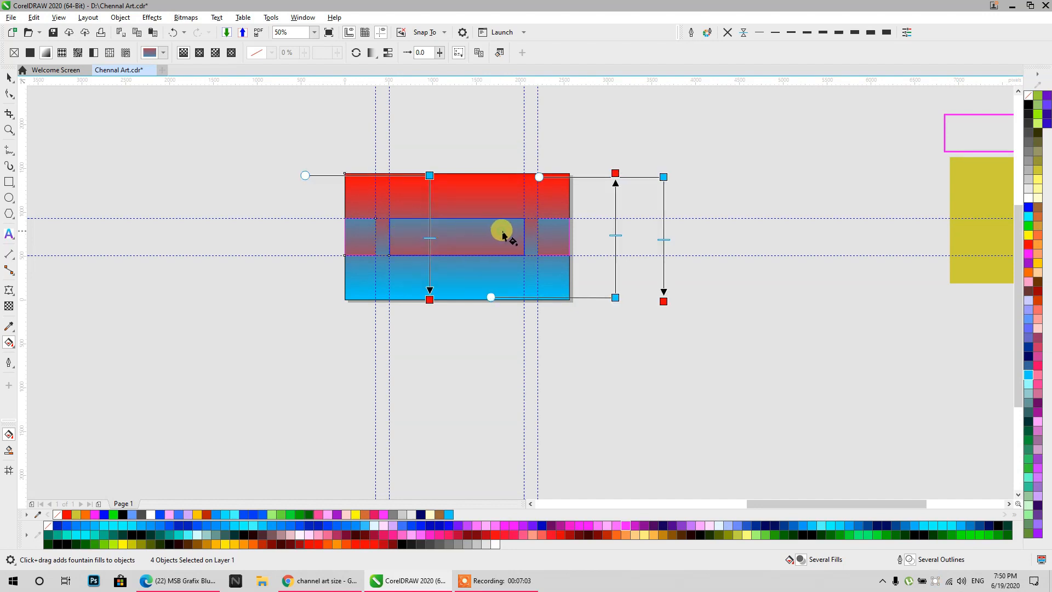
{"action": "scroll", "coordinate": [440, 239], "scroll_direction": "up", "scroll_amount": 1}
{"action": "left_click_drag", "start_coordinate": [482, 230], "coordinate": [448, 278]}
{"action": "left_click_drag", "start_coordinate": [385, 255], "coordinate": [407, 253]}
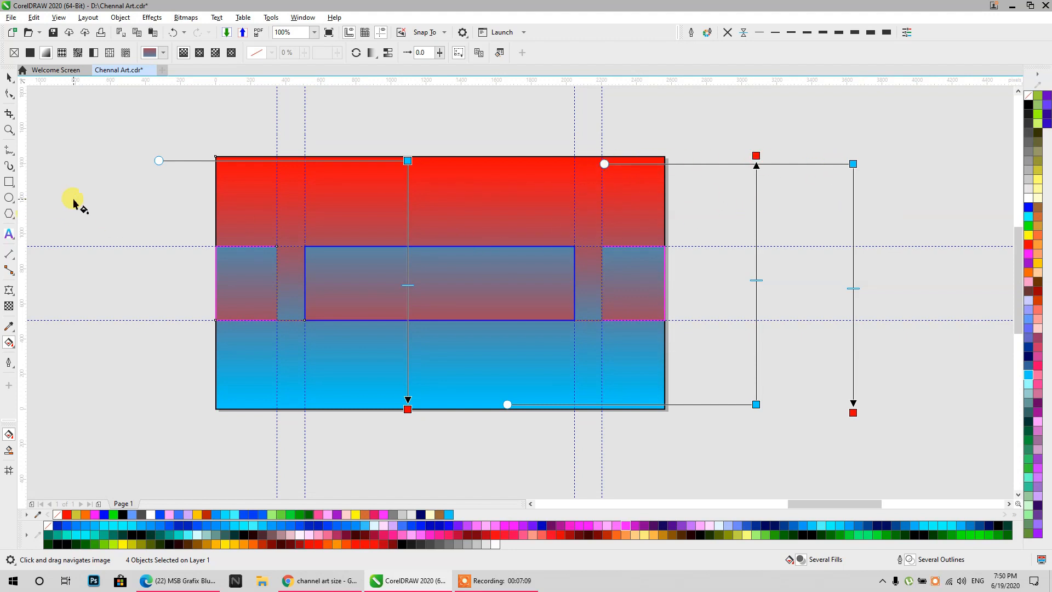
- Fill the page-sized TV rectangle with solid orange and the full-width magenta rectangle with light peach
{"action": "left_click", "coordinate": [9, 78]}
{"action": "left_click", "coordinate": [251, 169]}
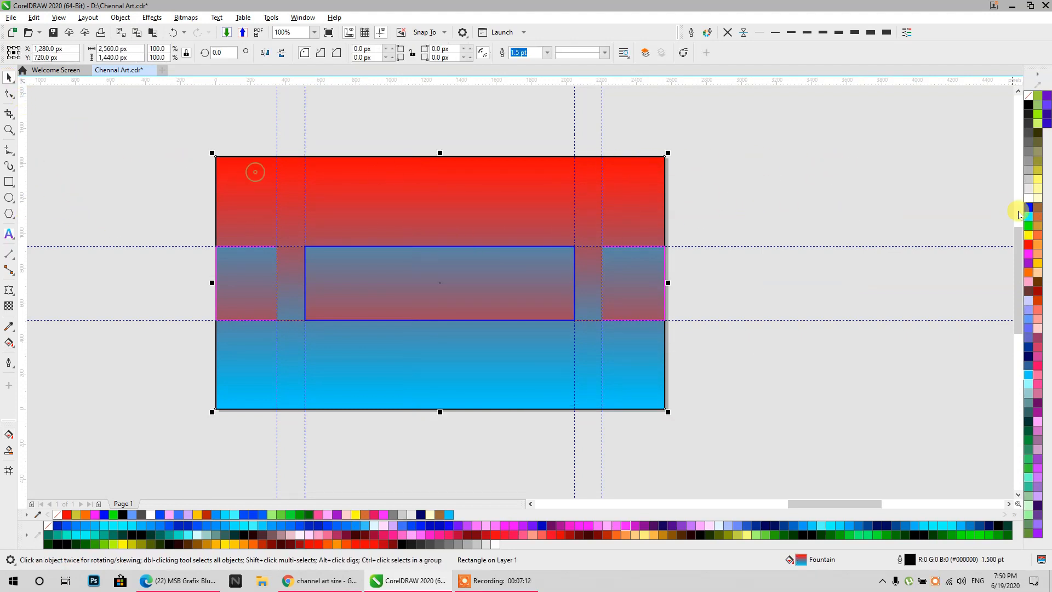
{"action": "left_click", "coordinate": [1037, 242]}
{"action": "left_click", "coordinate": [650, 263]}
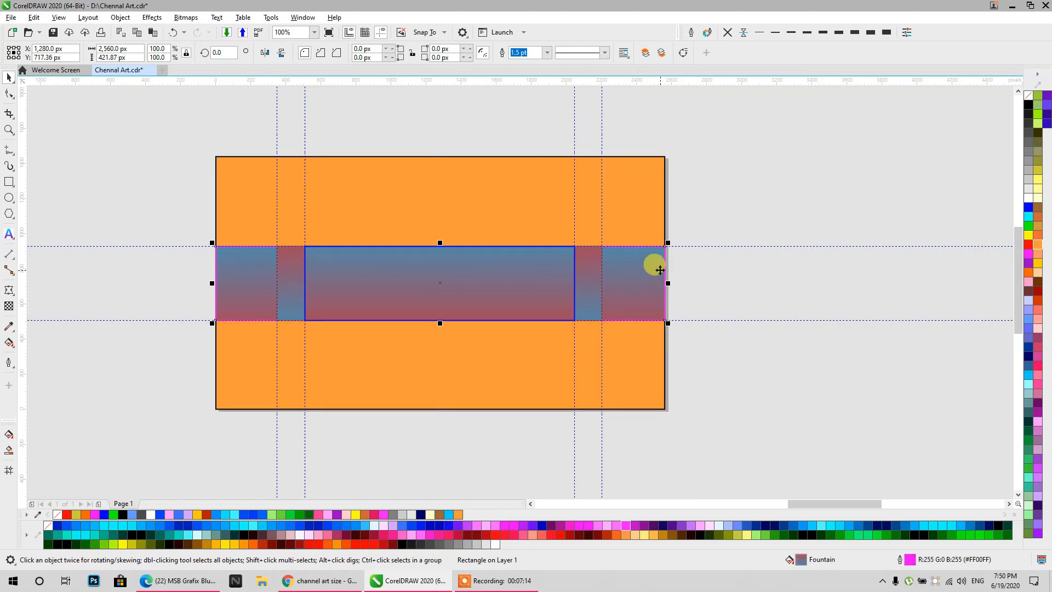
{"action": "left_click", "coordinate": [1028, 272]}
- Fill the tablet-area rectangle with solid purple and the innermost rectangle with white
{"action": "left_click", "coordinate": [596, 276]}
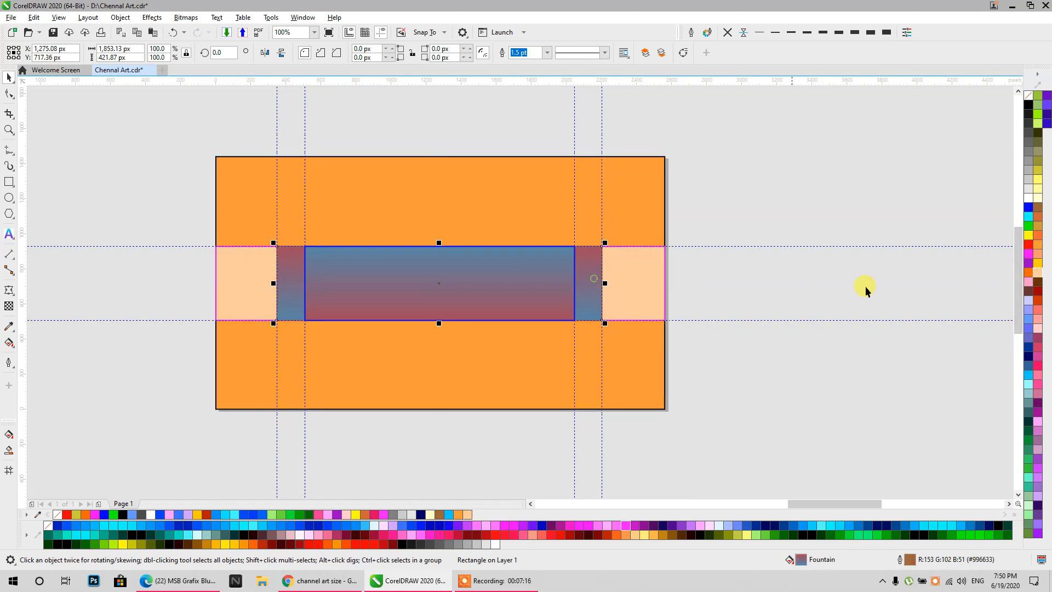
{"action": "left_click", "coordinate": [1029, 265]}
{"action": "left_click", "coordinate": [566, 270]}
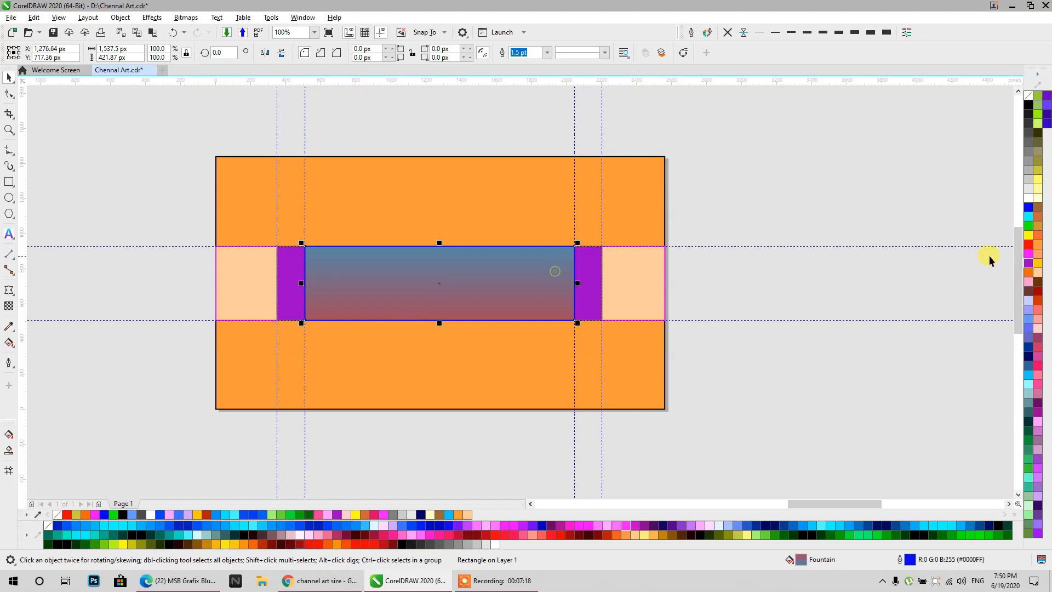
{"action": "left_click", "coordinate": [1028, 197]}
{"action": "left_click", "coordinate": [712, 219]}
- Apply one vertical fountain fill to all four rectangles, from orange at the bottom to red at the top
{"action": "left_click", "coordinate": [641, 281]}
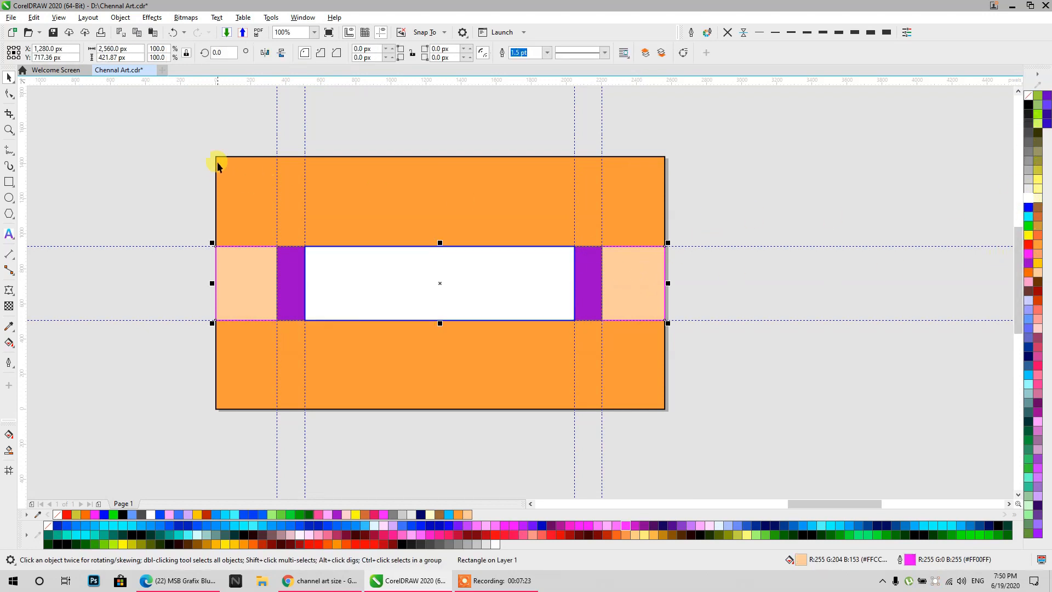
{"action": "left_click_drag", "start_coordinate": [686, 392], "coordinate": [688, 419]}
{"action": "left_click", "coordinate": [14, 344]}
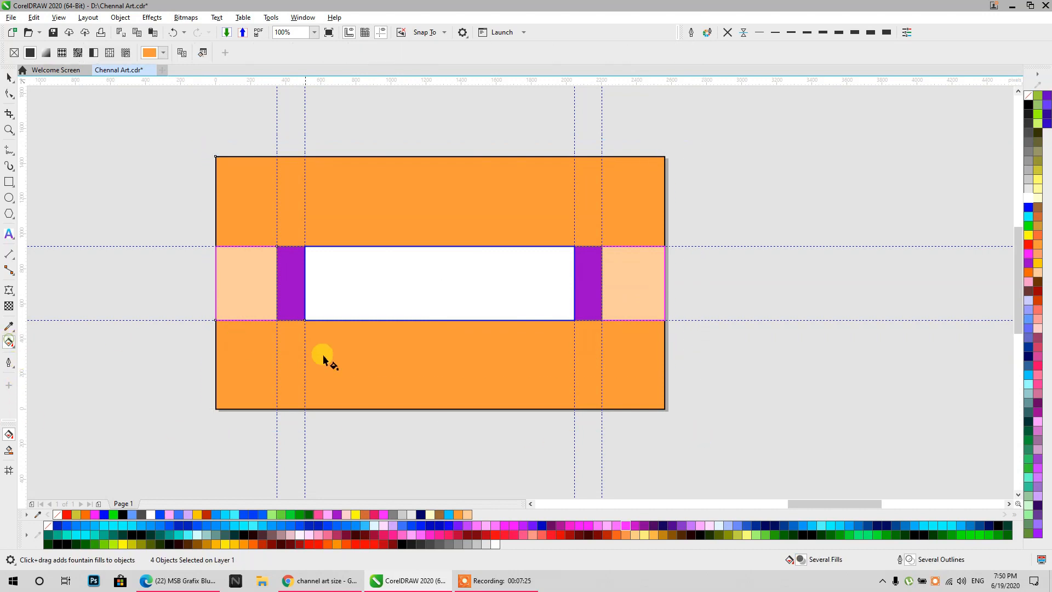
{"action": "left_click_drag", "start_coordinate": [387, 348], "coordinate": [380, 186]}
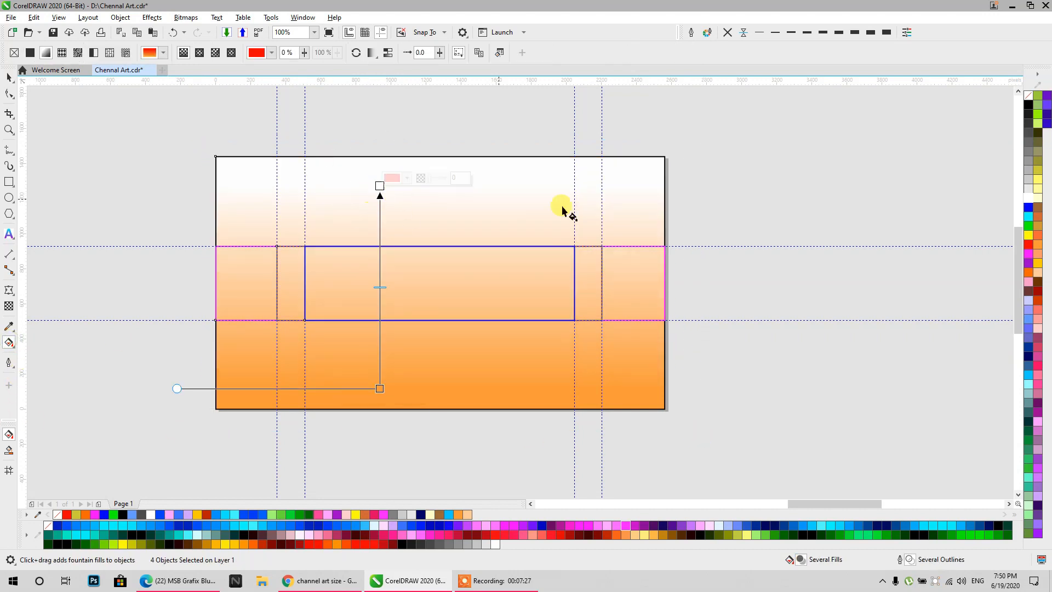
{"action": "left_click", "coordinate": [1028, 243]}
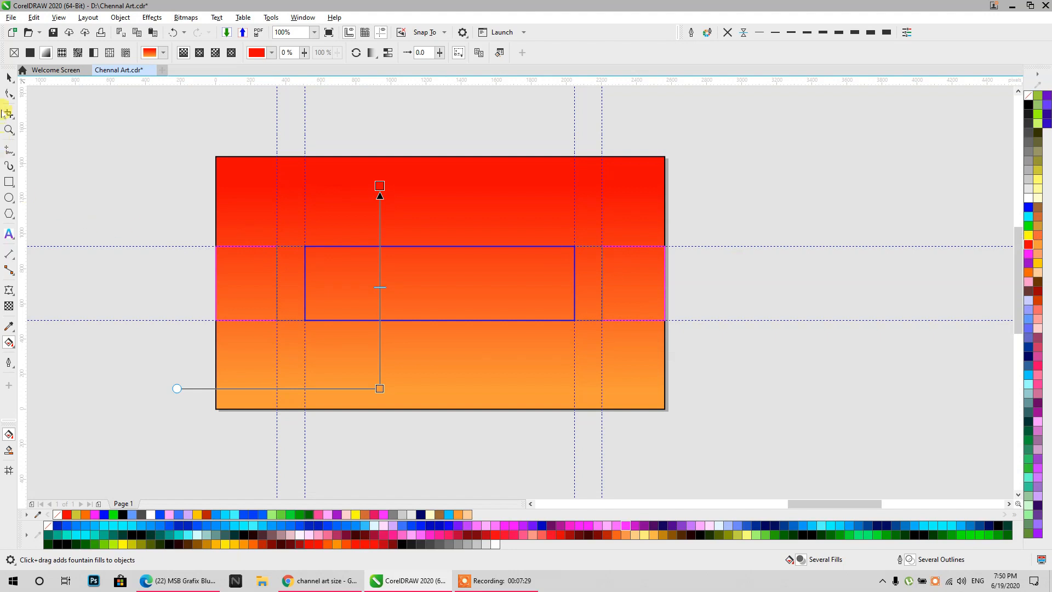
{"action": "left_click_drag", "start_coordinate": [380, 270], "coordinate": [400, 266]}
- Try to shift the full-width magenta rectangle's gradient sideways with the Interactive Fill tool, and undo the shift
{"action": "left_click", "coordinate": [9, 77]}
{"action": "left_click", "coordinate": [263, 266]}
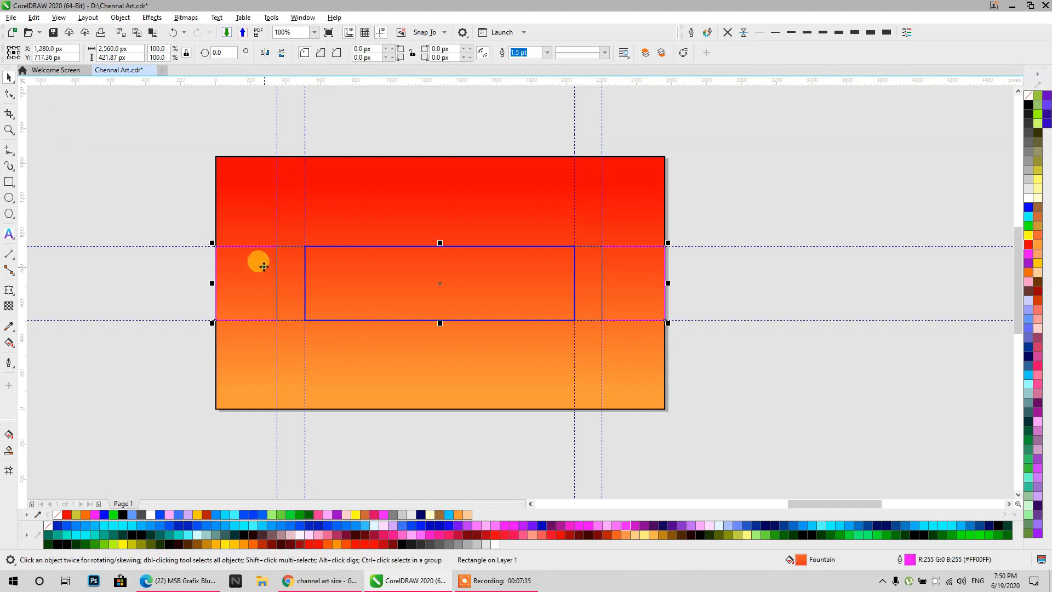
{"action": "left_click", "coordinate": [9, 343]}
{"action": "left_click_drag", "start_coordinate": [395, 294], "coordinate": [244, 296]}
{"action": "key", "text": "ctrl+z"}
- Move the gradient controls of the individual rectangles horizontally apart, including those of the innermost and page-sized rectangles
{"action": "left_click_drag", "start_coordinate": [398, 306], "coordinate": [291, 301]}
{"action": "left_click", "coordinate": [357, 297]}
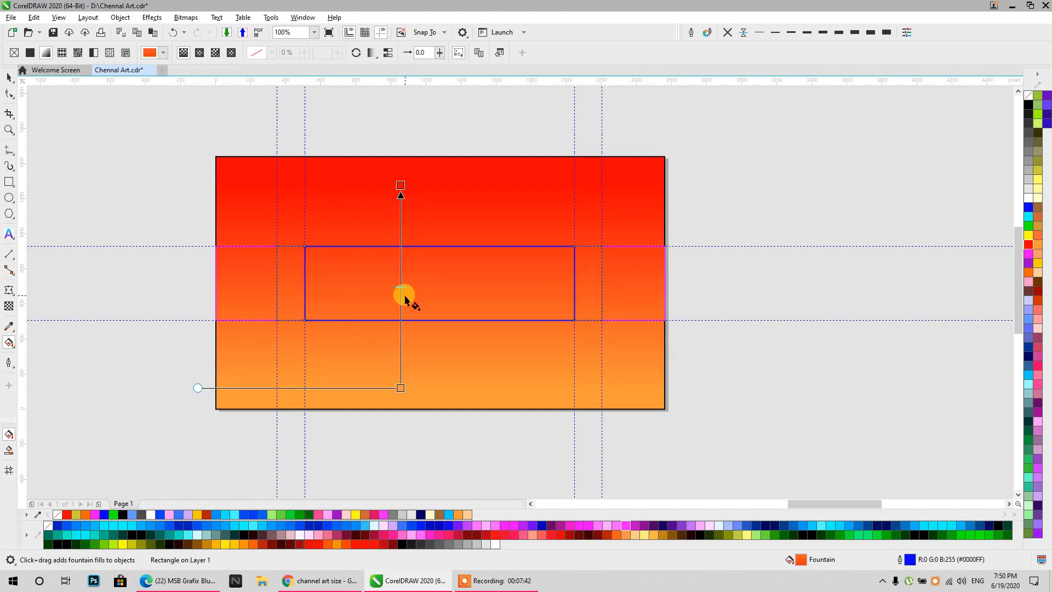
{"action": "left_click_drag", "start_coordinate": [399, 296], "coordinate": [347, 296]}
{"action": "left_click", "coordinate": [428, 205]}
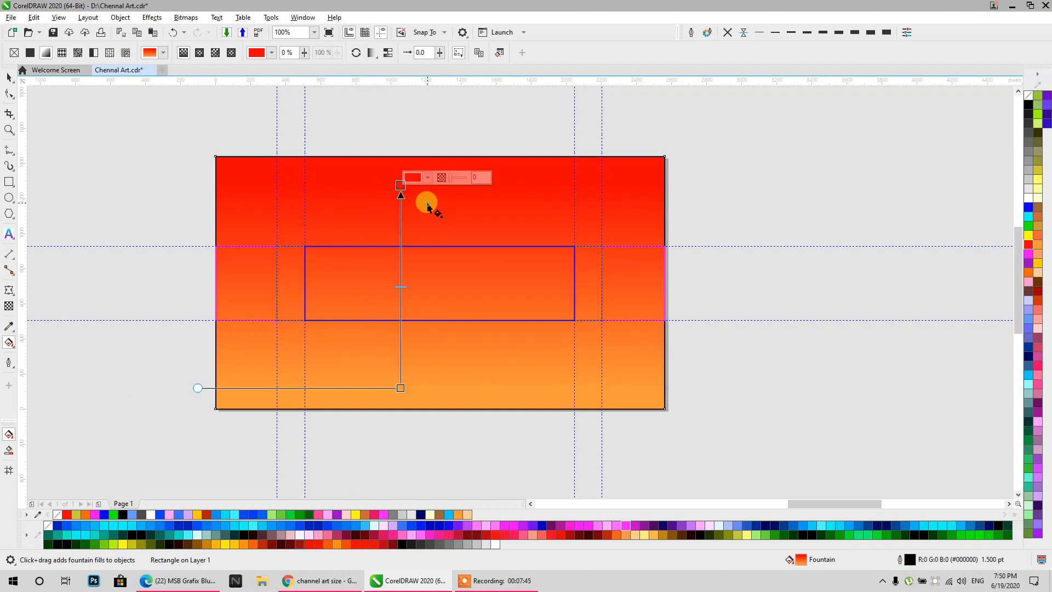
{"action": "left_click_drag", "start_coordinate": [441, 311], "coordinate": [452, 312]}
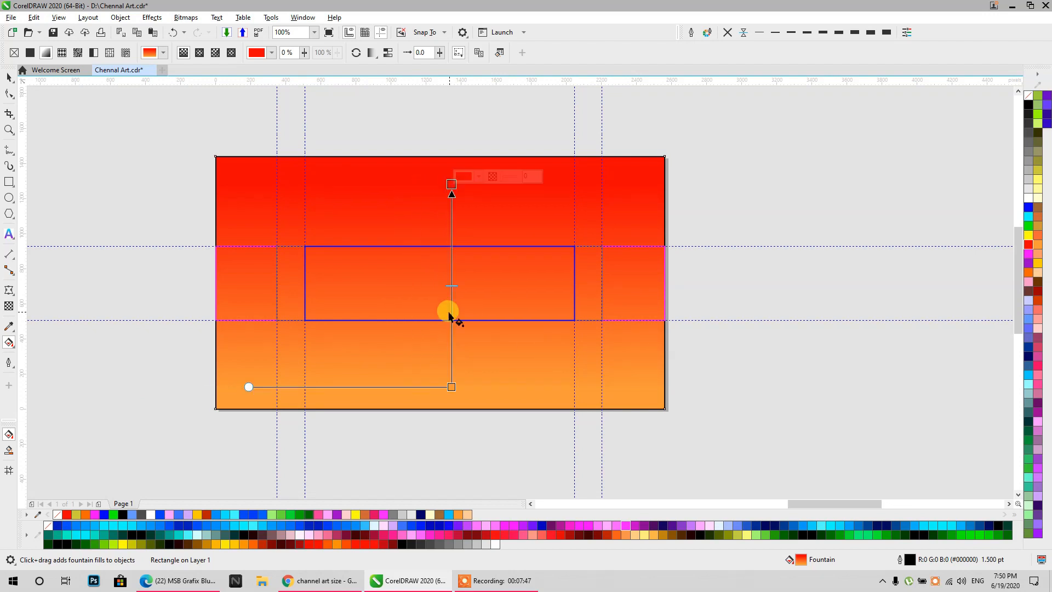
- Recolour the page-sized rectangle's fountain fill with dark grey at the top and a lighter grey at the bottom
{"action": "left_click", "coordinate": [12, 78]}
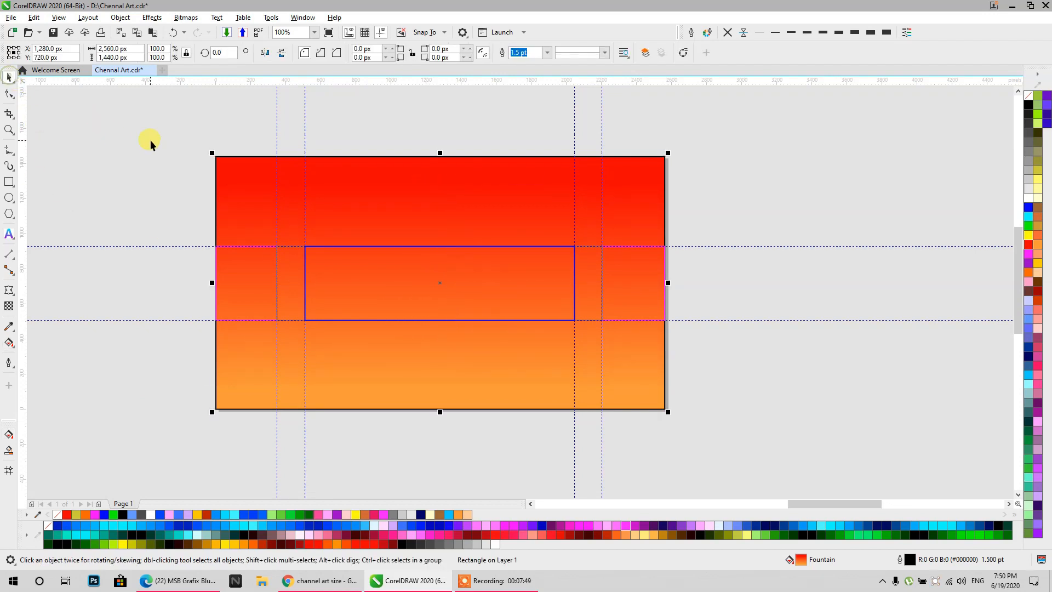
{"action": "left_click", "coordinate": [9, 342]}
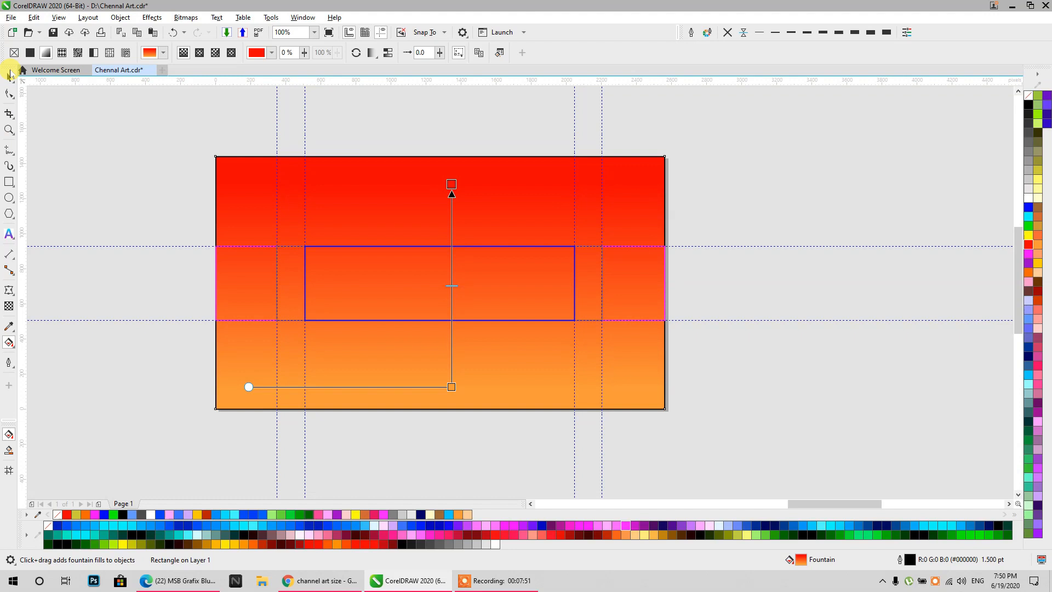
{"action": "left_click", "coordinate": [10, 76]}
{"action": "left_click_drag", "start_coordinate": [746, 438], "coordinate": [746, 438]}
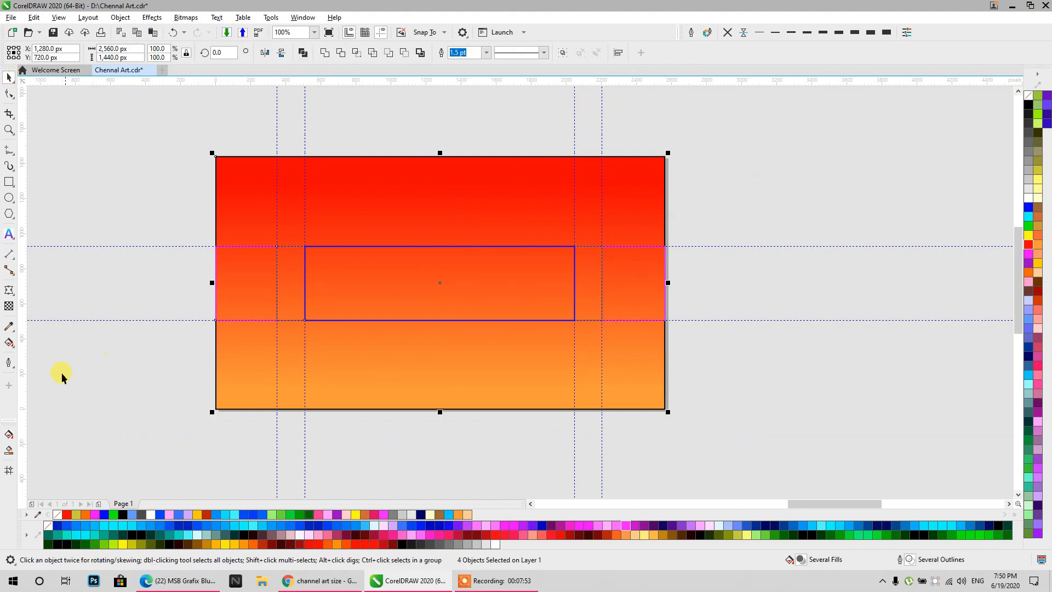
{"action": "left_click", "coordinate": [8, 342]}
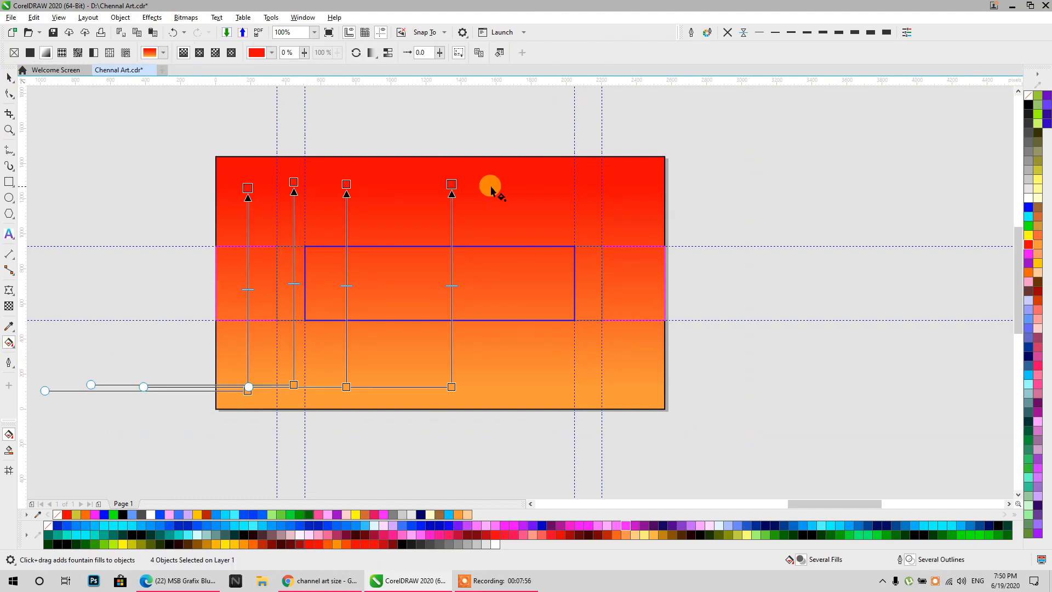
{"action": "left_click", "coordinate": [452, 184]}
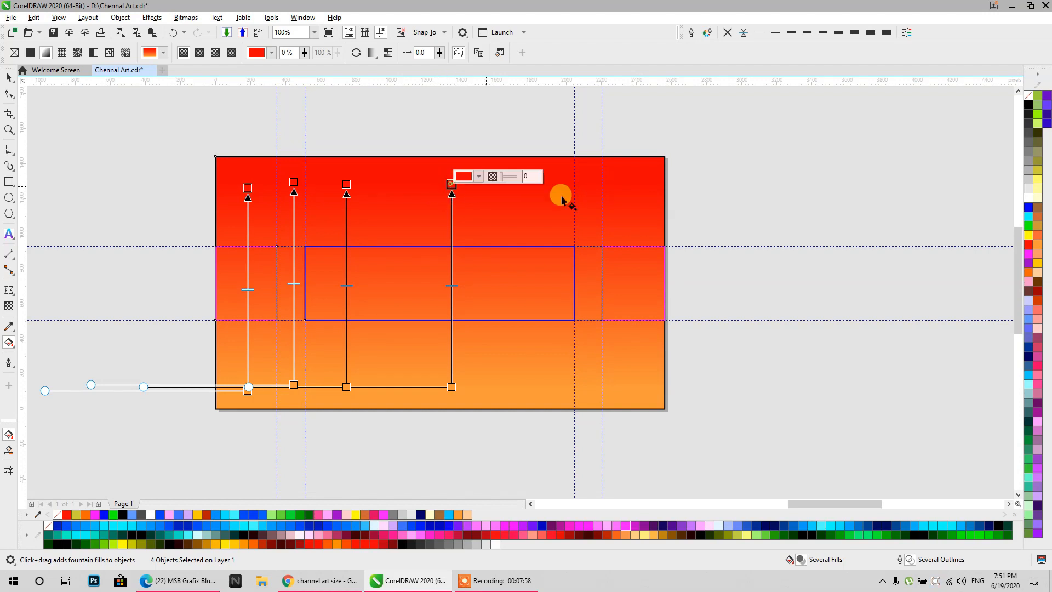
{"action": "left_click_drag", "start_coordinate": [1029, 208], "coordinate": [451, 184]}
{"action": "left_click_drag", "start_coordinate": [1028, 132], "coordinate": [468, 185]}
{"action": "left_click_drag", "start_coordinate": [1031, 147], "coordinate": [452, 386]}
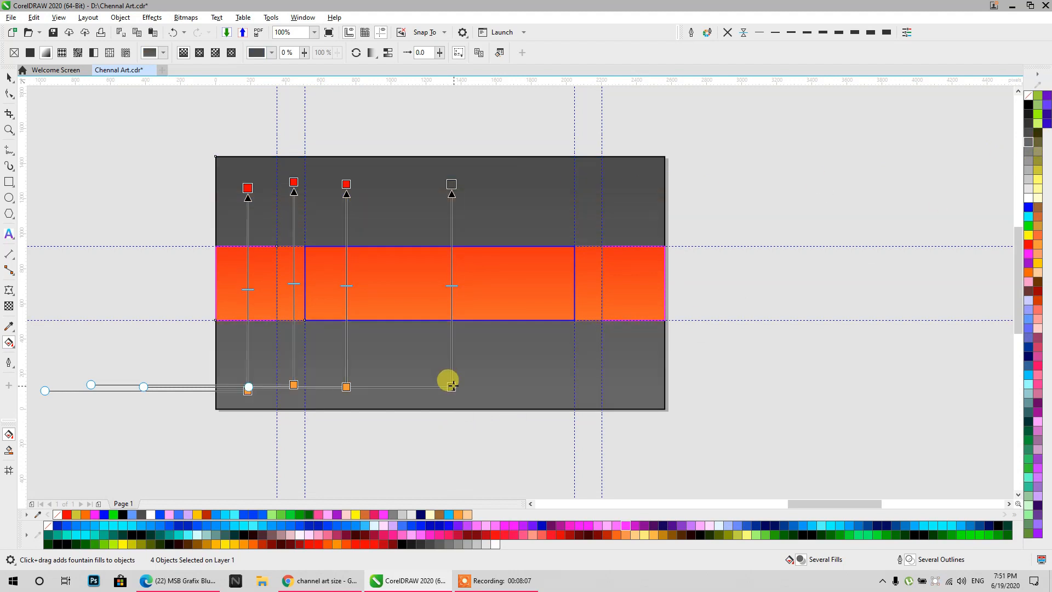
- Recolour the innermost rectangle's fountain fill with grey at the bottom, brown at the top and a yellow node in the middle
{"action": "left_click_drag", "start_coordinate": [1029, 154], "coordinate": [347, 389]}
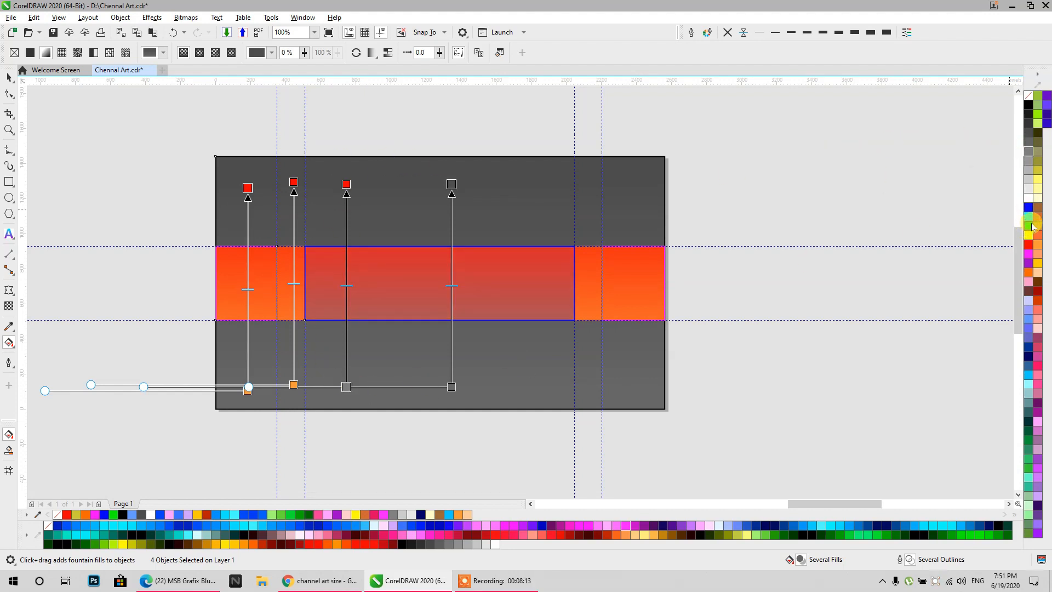
{"action": "left_click_drag", "start_coordinate": [1039, 217], "coordinate": [346, 184]}
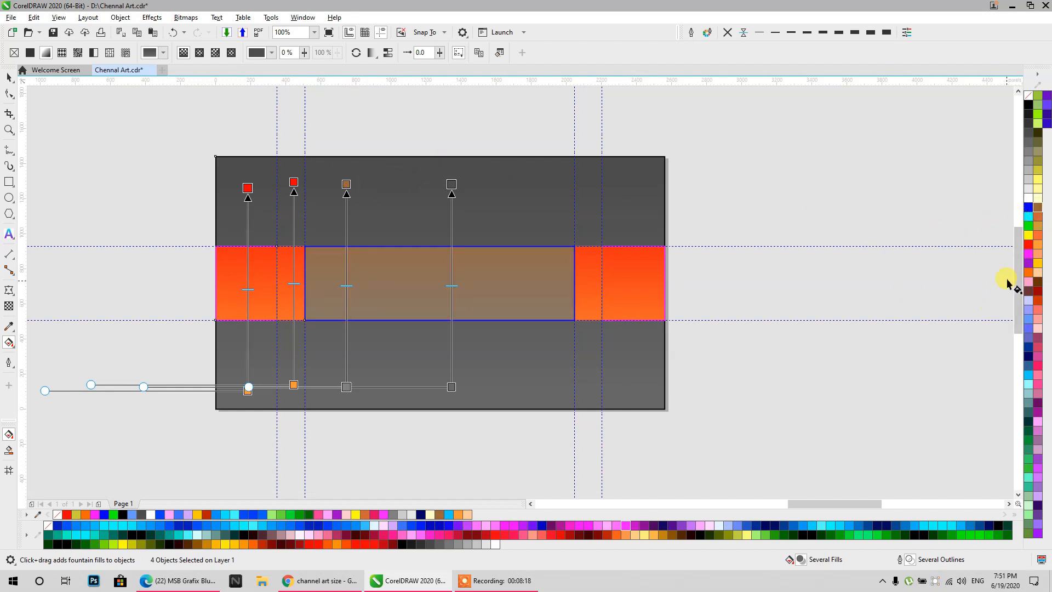
{"action": "left_click_drag", "start_coordinate": [1028, 235], "coordinate": [345, 276]}
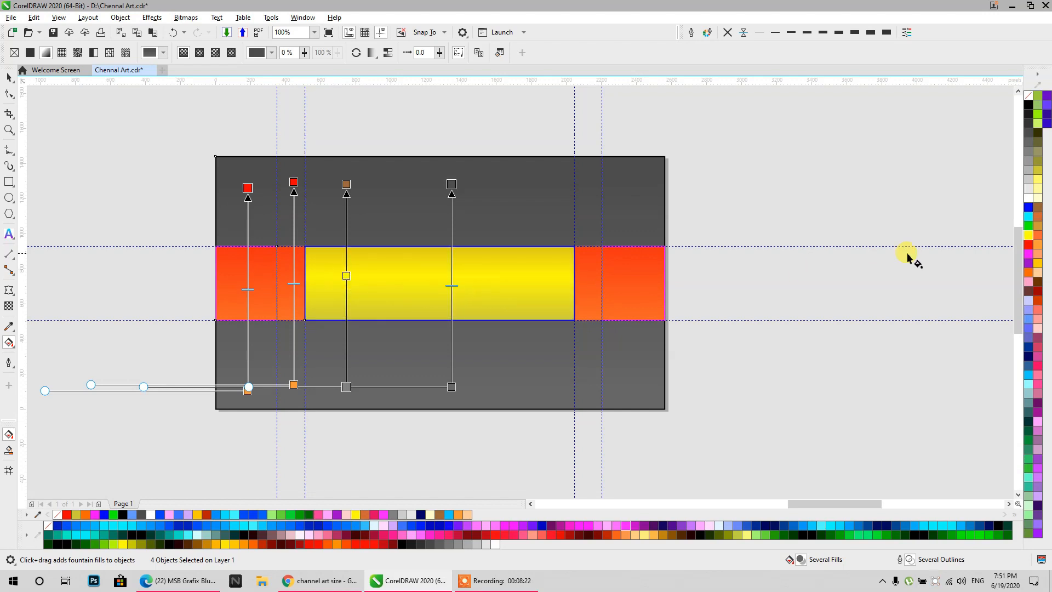
- Set the top gradient colours of the tablet rectangle to pale cream and of the full-width rectangle to pale pink
{"action": "left_click_drag", "start_coordinate": [1042, 198], "coordinate": [294, 183]}
{"action": "left_click_drag", "start_coordinate": [1039, 333], "coordinate": [247, 188]}
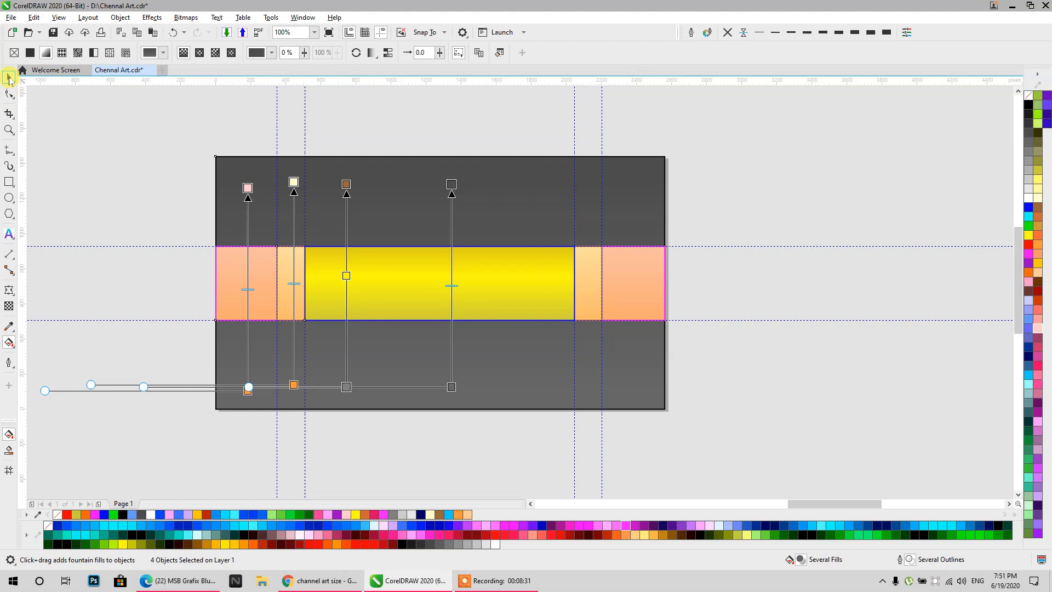
{"action": "left_click", "coordinate": [9, 79]}
{"action": "left_click", "coordinate": [331, 251]}
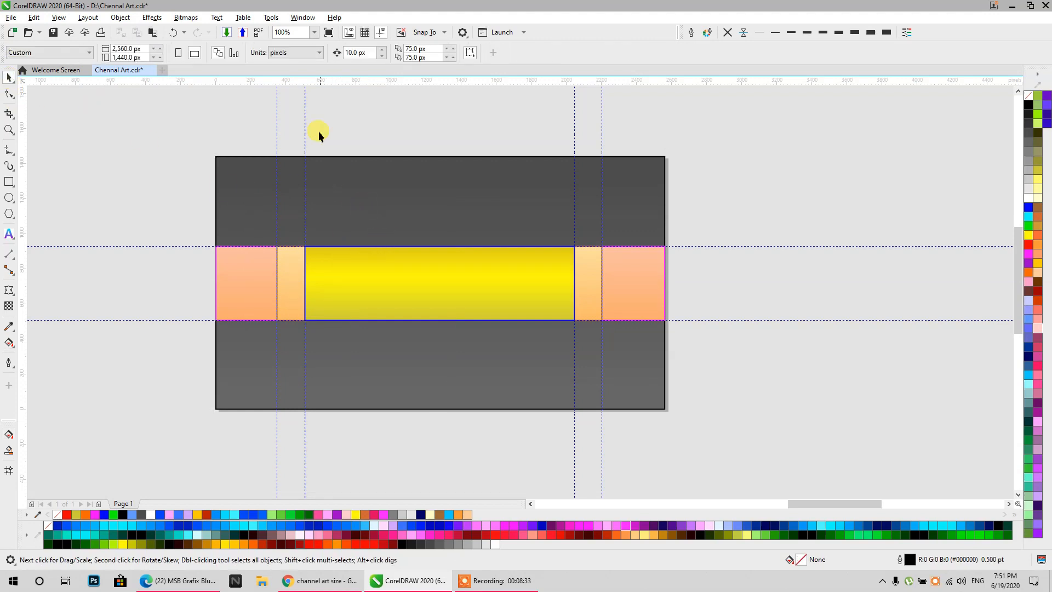
- Delete all guidelines from the document
{"action": "double_click", "coordinate": [305, 121]}
{"action": "left_click_drag", "start_coordinate": [965, 383], "coordinate": [876, 185]}
{"action": "key", "text": "Delete"}
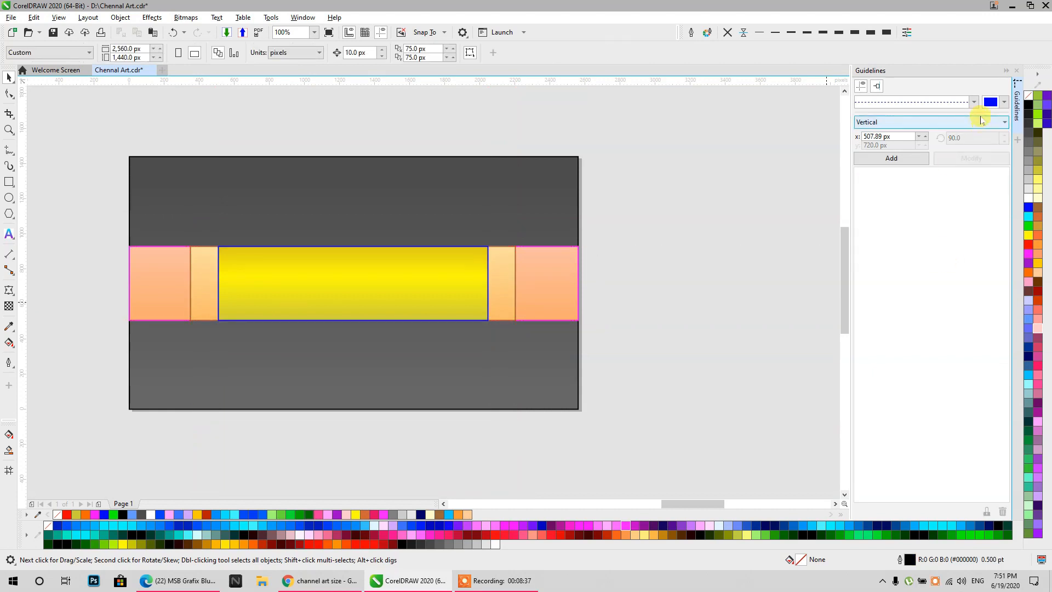
{"action": "left_click", "coordinate": [1016, 71]}
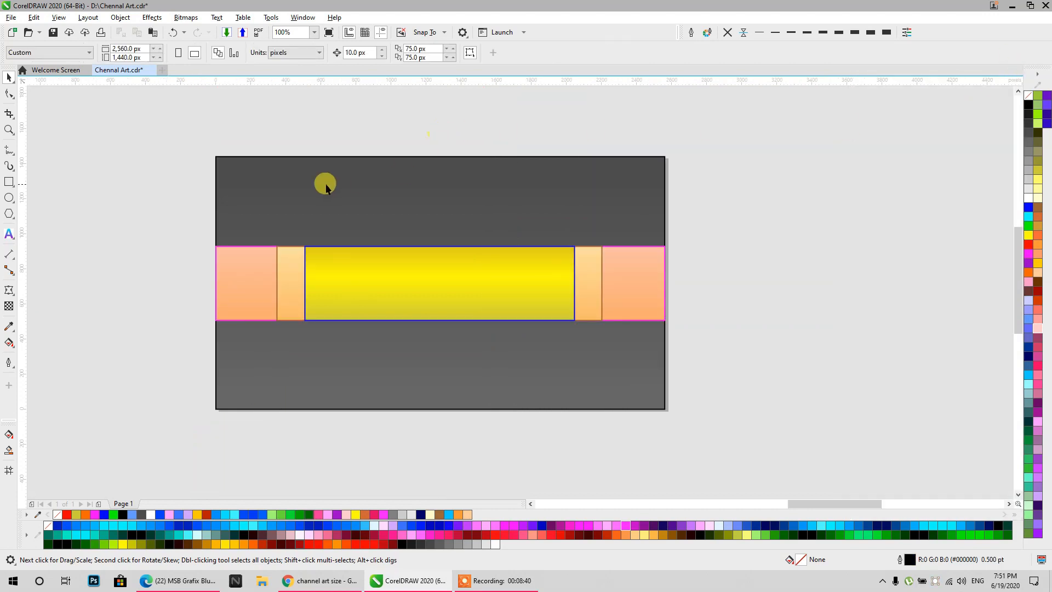
- Remove the outlines from the three rectangles in the central band
{"action": "left_click_drag", "start_coordinate": [208, 265], "coordinate": [148, 201]}
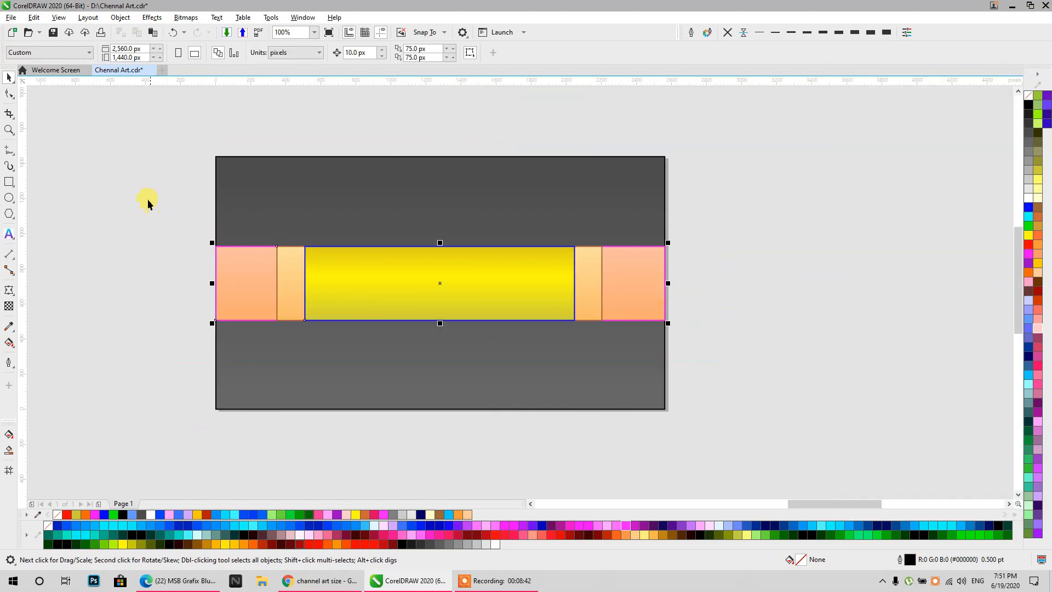
{"action": "left_click", "coordinate": [729, 28]}
{"action": "key", "text": "Escape"}
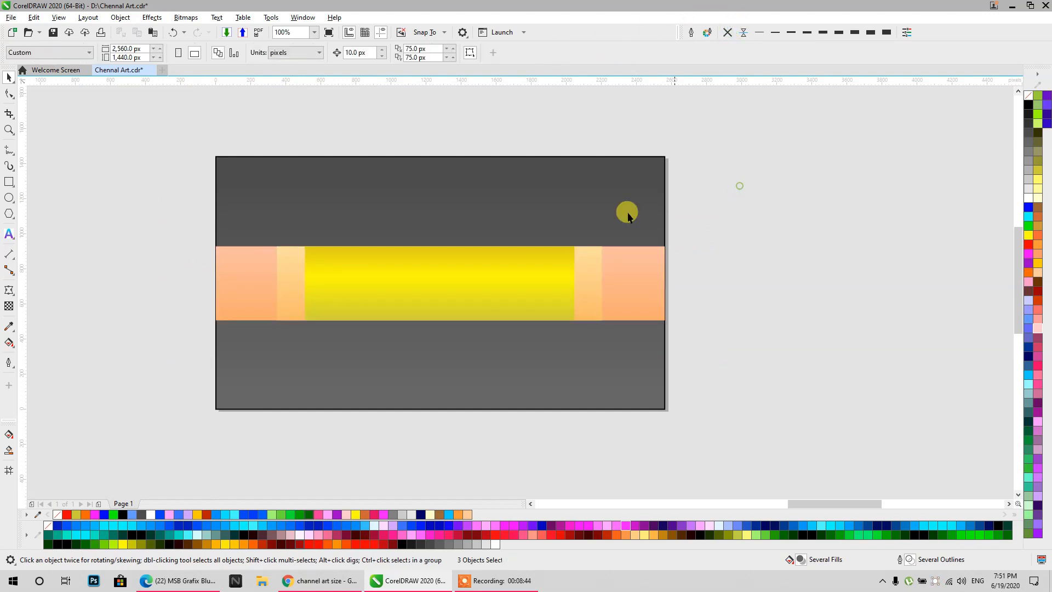
- Place two vertical and two horizontal guidelines along the edges of the yellow innermost rectangle
{"action": "left_click_drag", "start_coordinate": [130, 265], "coordinate": [305, 274]}
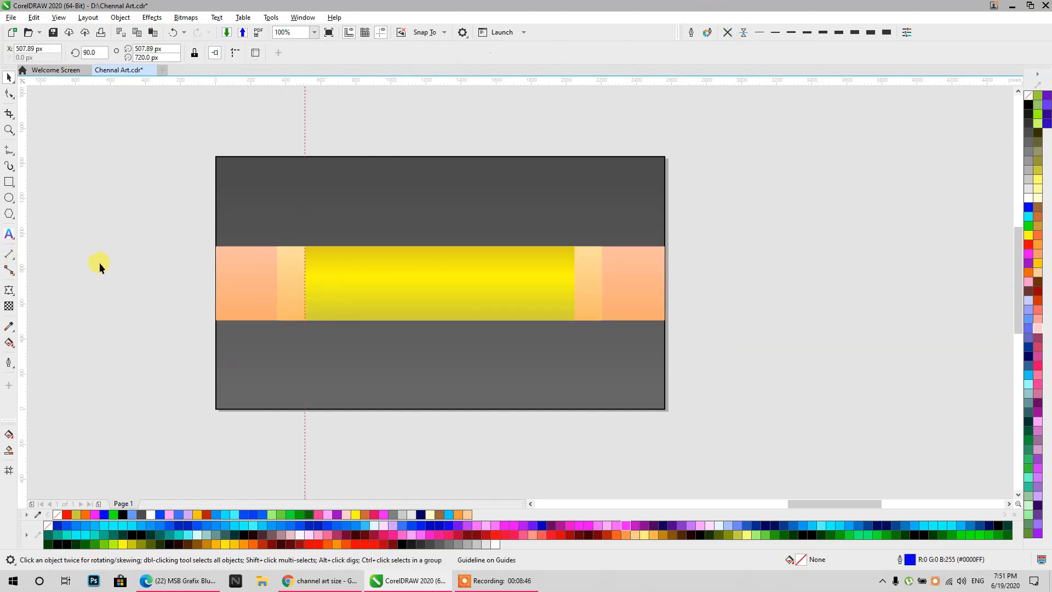
{"action": "left_click_drag", "start_coordinate": [460, 271], "coordinate": [574, 270]}
{"action": "left_click_drag", "start_coordinate": [504, 145], "coordinate": [547, 246]}
{"action": "left_click_drag", "start_coordinate": [487, 88], "coordinate": [446, 320]}
{"action": "left_click", "coordinate": [688, 266]}
- Delete the three central band rectangles and remove the outline of the page-sized grey rectangle
{"action": "left_click_drag", "start_coordinate": [712, 214], "coordinate": [140, 336]}
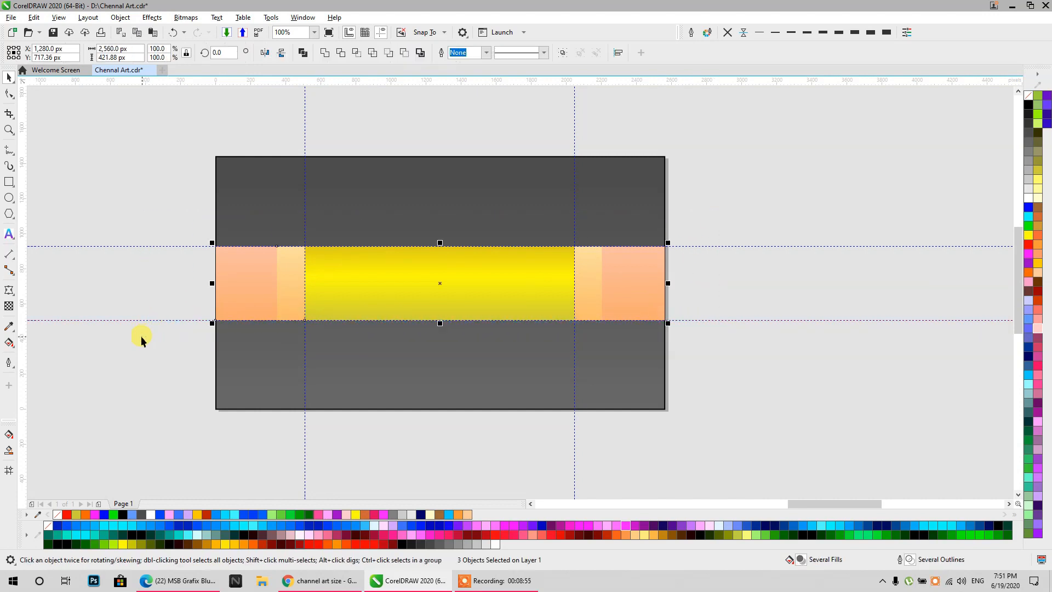
{"action": "key", "text": "Delete"}
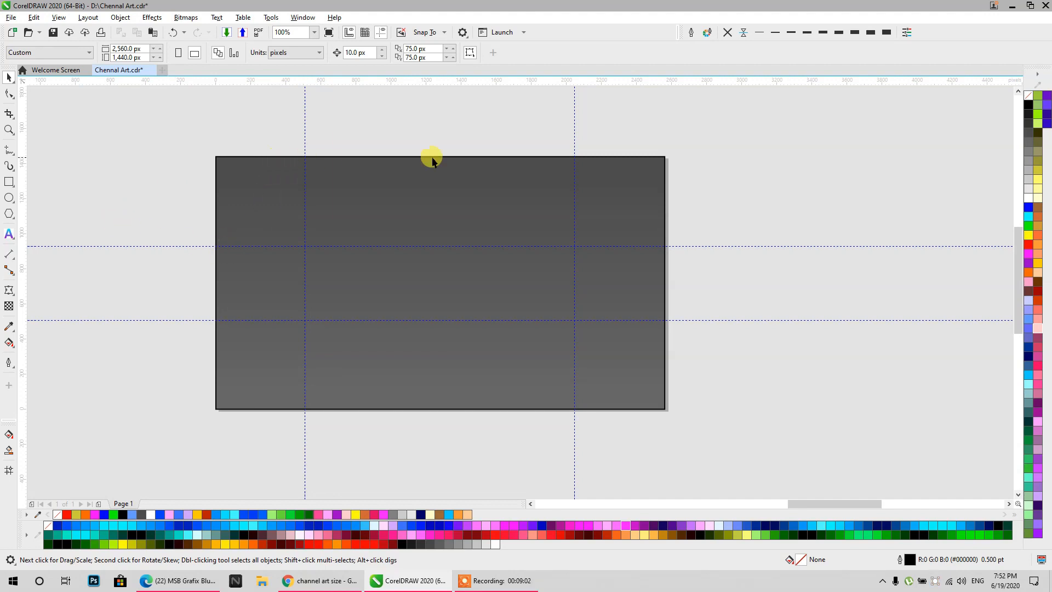
{"action": "left_click", "coordinate": [365, 382]}
{"action": "left_click", "coordinate": [730, 123]}
{"action": "right_click", "coordinate": [729, 123]}
{"action": "left_click", "coordinate": [751, 186]}
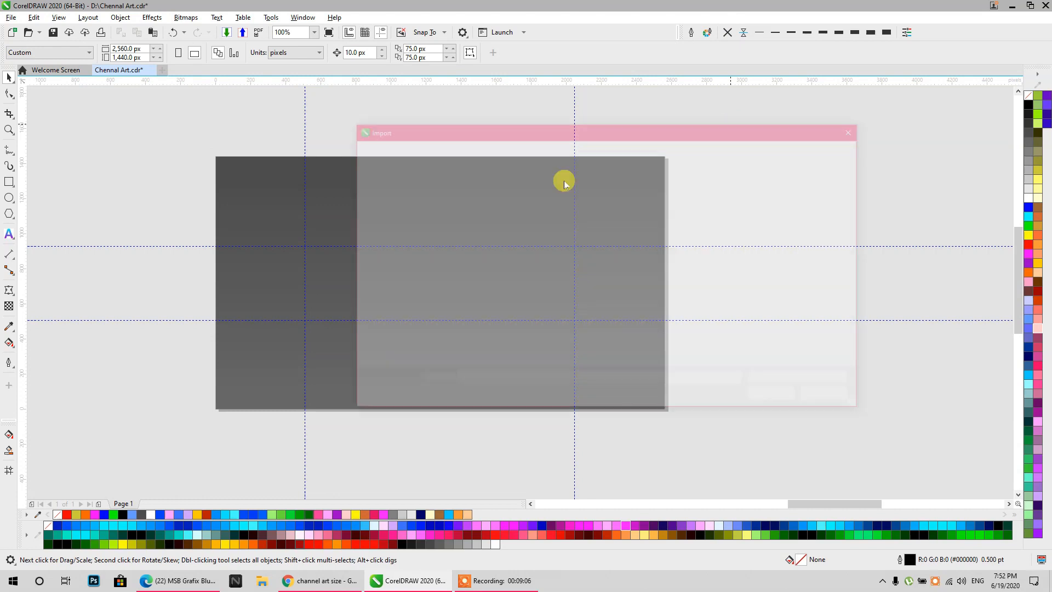
{"action": "scroll", "coordinate": [646, 307], "scroll_direction": "down", "scroll_amount": 3}
{"action": "scroll", "coordinate": [712, 316], "scroll_direction": "down", "scroll_amount": 2}
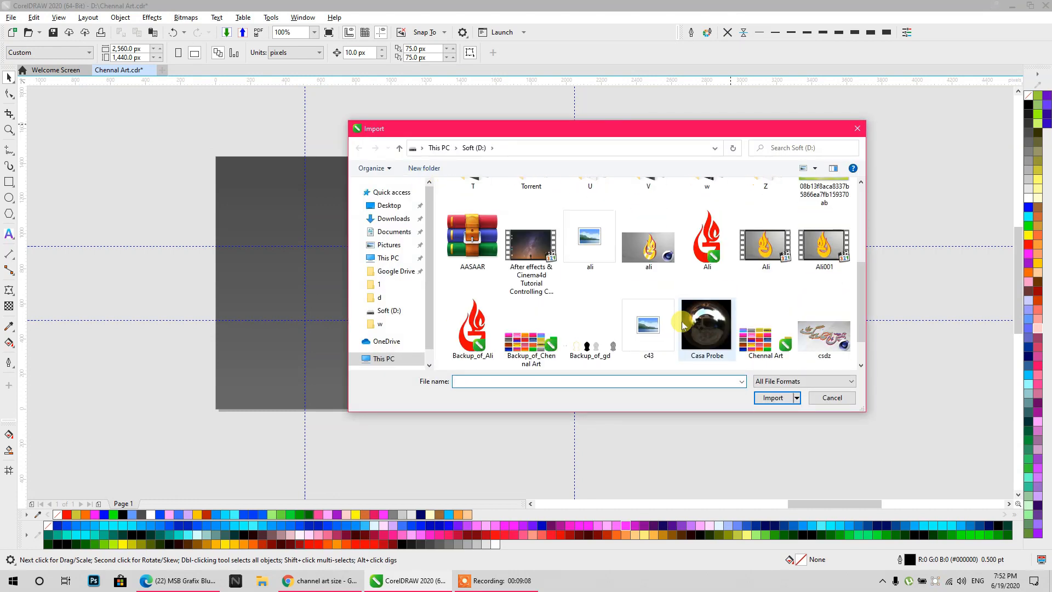
{"action": "scroll", "coordinate": [584, 292], "scroll_direction": "up", "scroll_amount": 3}
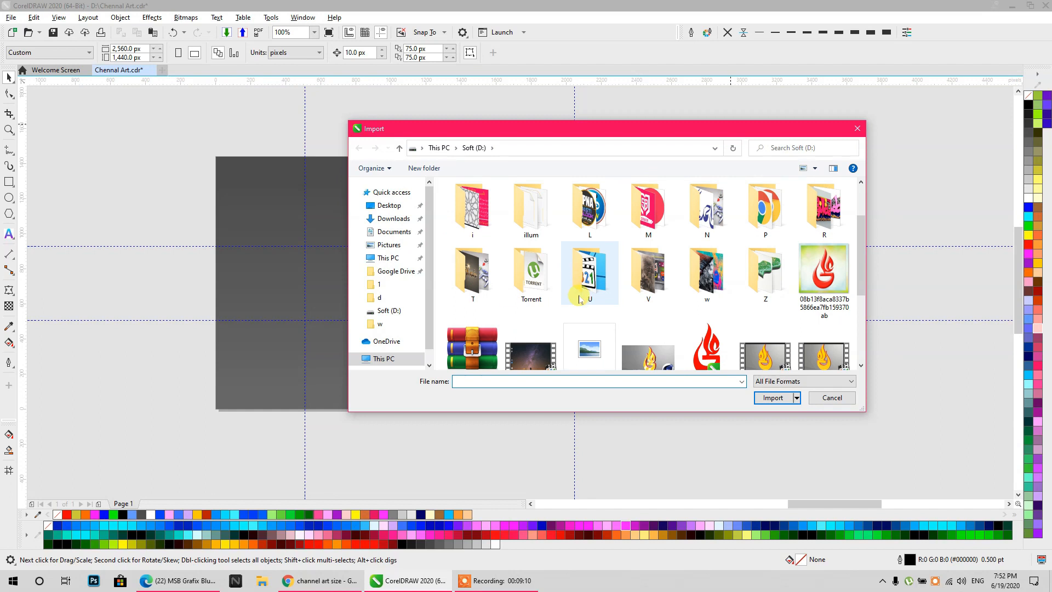
{"action": "left_click", "coordinate": [832, 397]}
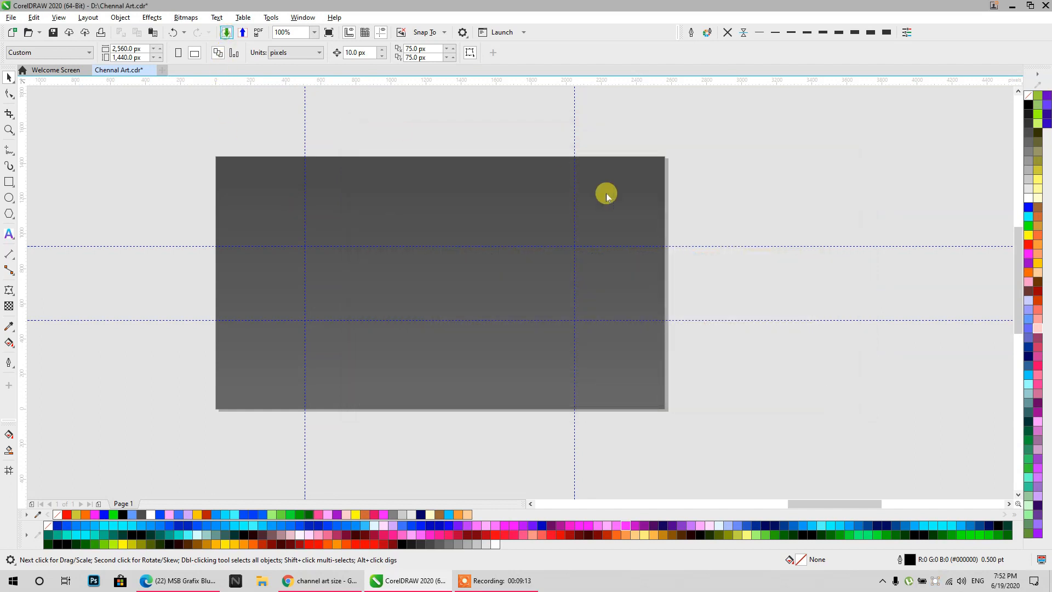
- Import the image eb52e1df8aee7eeaf8afccf1518d392b from the w folder across the whole page, and delete it
{"action": "scroll", "coordinate": [657, 321], "scroll_direction": "down", "scroll_amount": 1}
{"action": "double_click", "coordinate": [706, 319]}
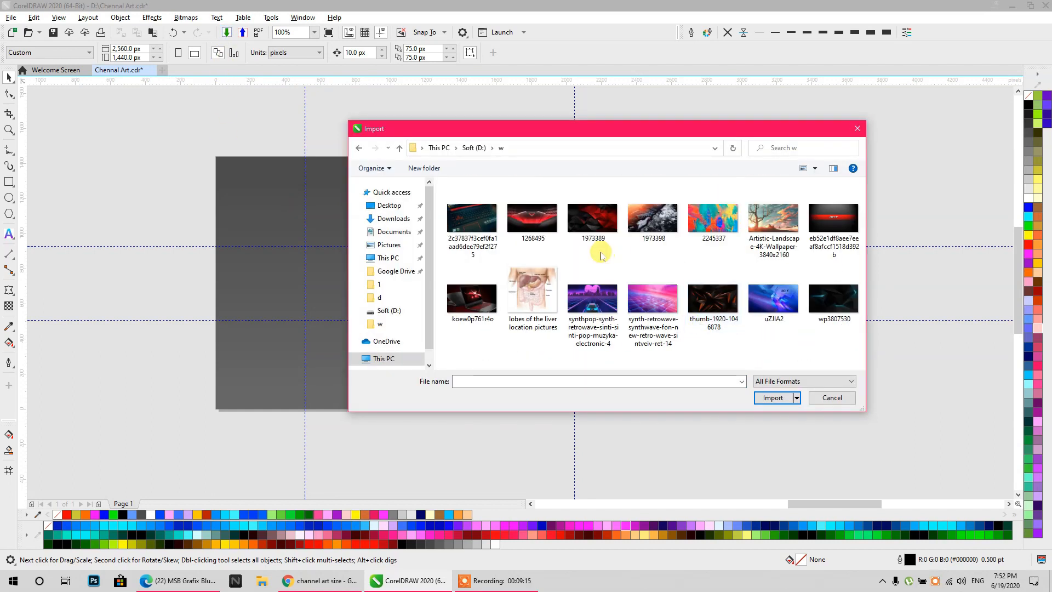
{"action": "left_click", "coordinate": [819, 221]}
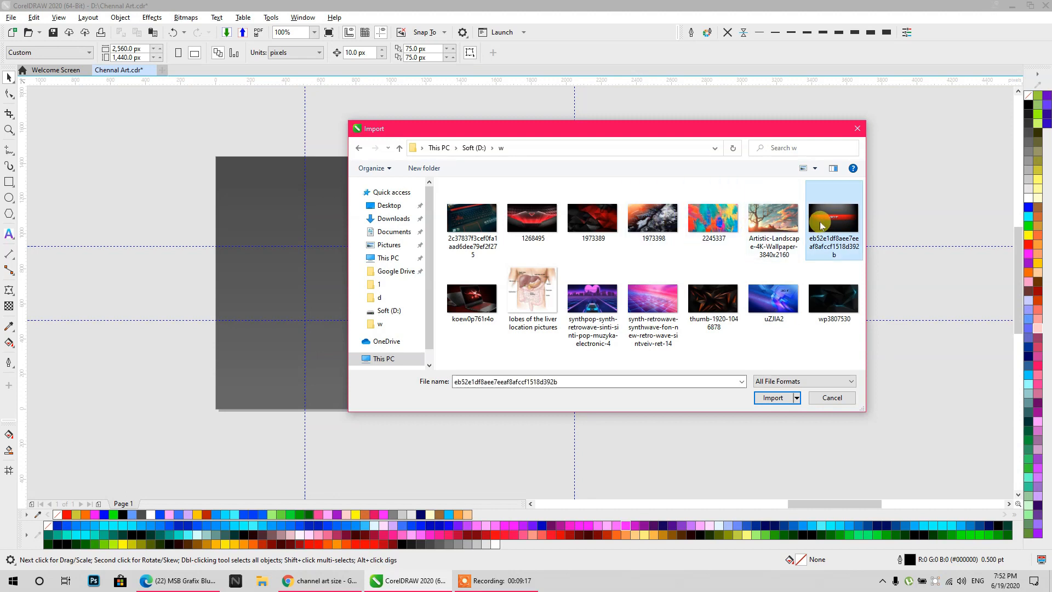
{"action": "left_click", "coordinate": [778, 398]}
{"action": "left_click_drag", "start_coordinate": [218, 156], "coordinate": [664, 410]}
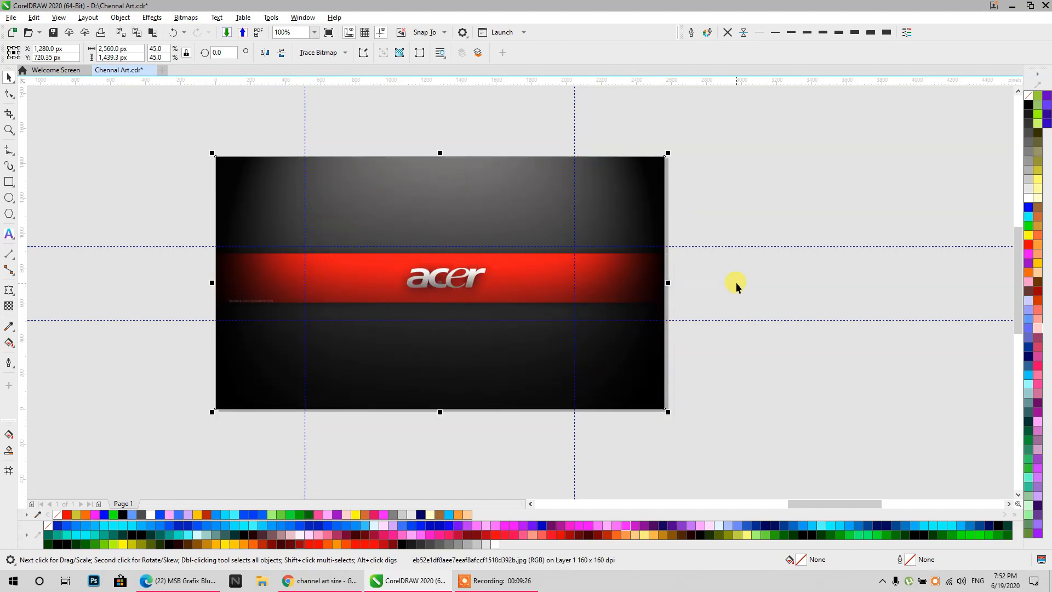
{"action": "key", "text": "Delete"}
- Import the image synth-retrowave-synthwave-fon-new-retro-wave-sintveiv-ret-14 over the page and enlarge it to about 2818 x 1585 px
{"action": "right_click", "coordinate": [735, 153]}
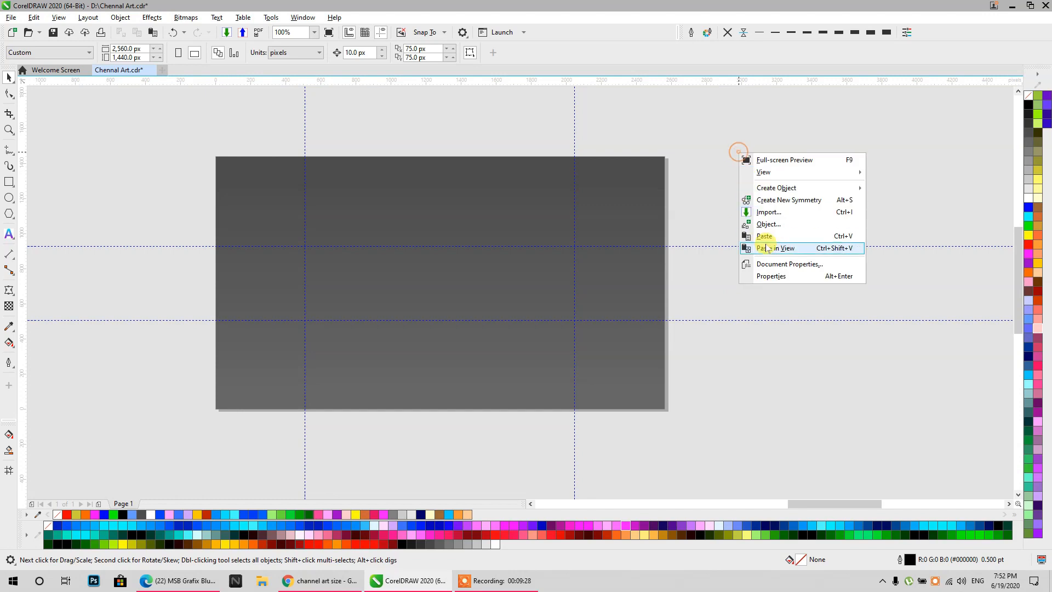
{"action": "left_click", "coordinate": [765, 213]}
{"action": "left_click", "coordinate": [668, 330]}
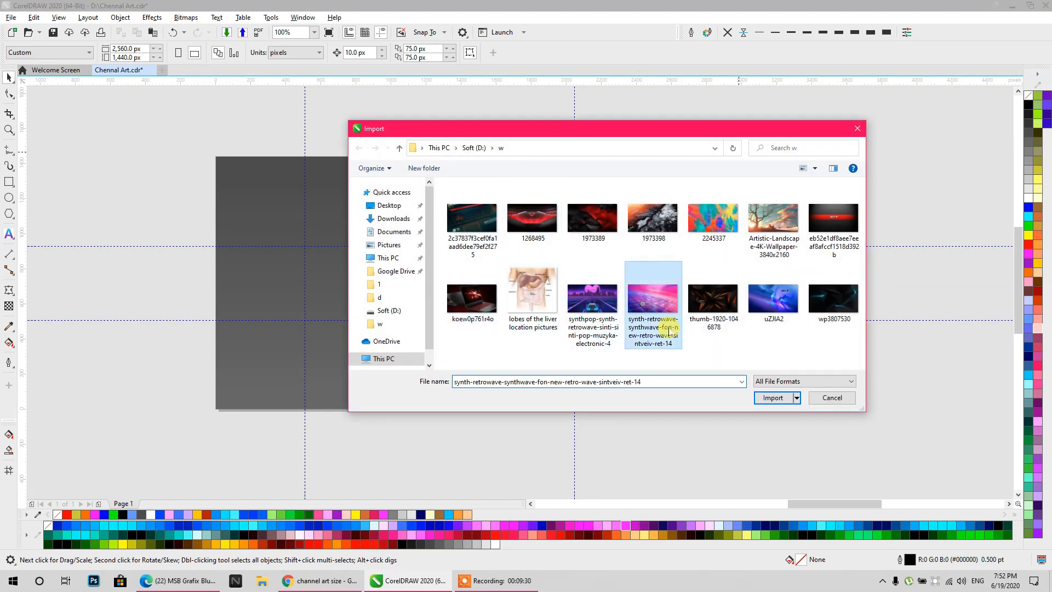
{"action": "left_click", "coordinate": [773, 398]}
{"action": "left_click_drag", "start_coordinate": [215, 157], "coordinate": [669, 410]}
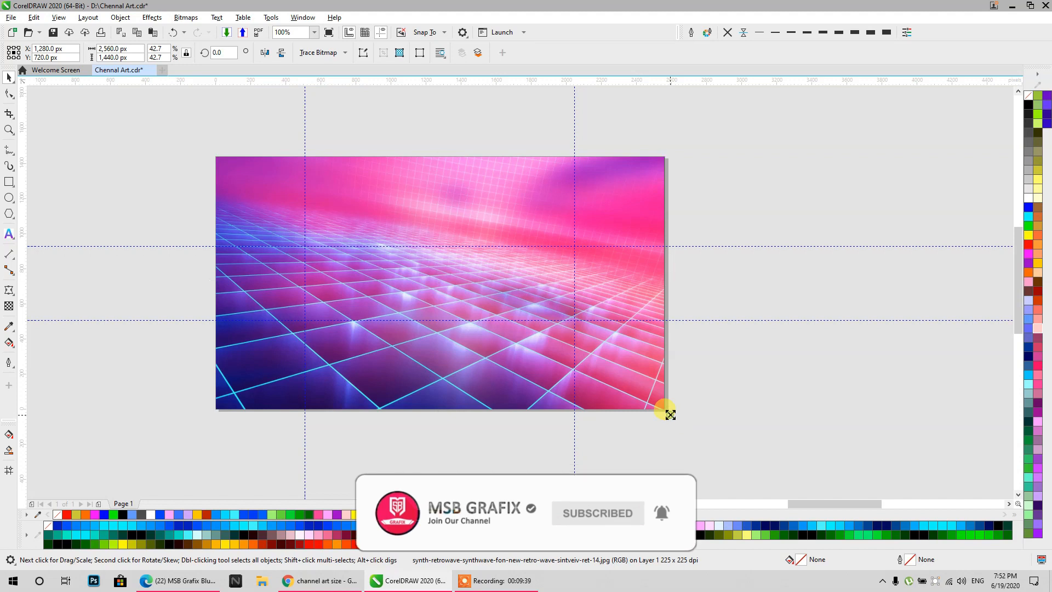
{"action": "left_click_drag", "start_coordinate": [668, 412], "coordinate": [664, 425]}
- Move the synthwave image off the page and PowerClip it inside the page-sized grey rectangle
{"action": "left_click_drag", "start_coordinate": [227, 296], "coordinate": [813, 312]}
{"action": "right_click", "coordinate": [813, 312]}
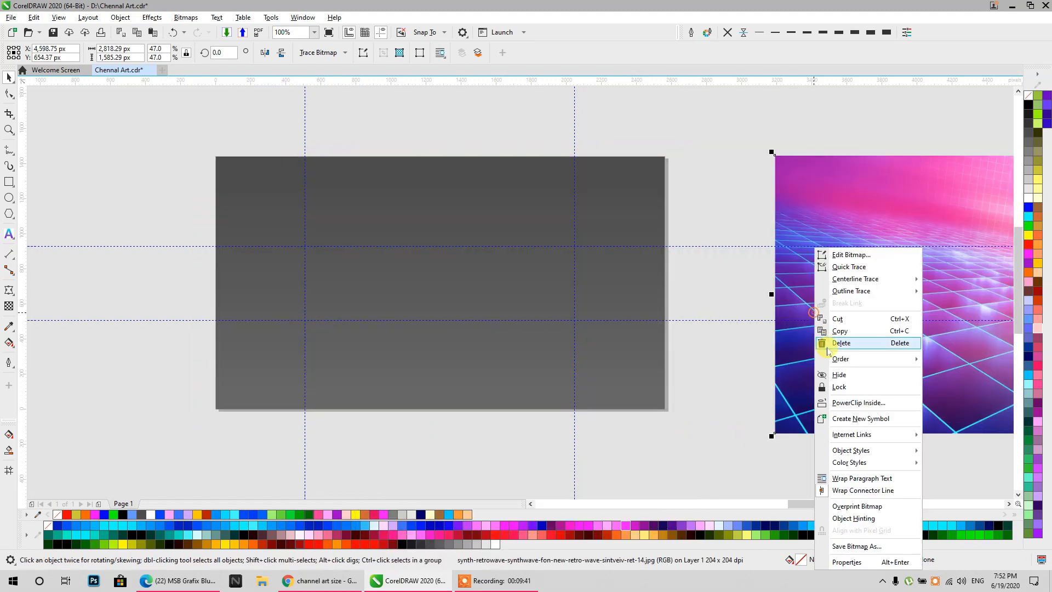
{"action": "left_click", "coordinate": [828, 399]}
{"action": "left_click", "coordinate": [599, 221]}
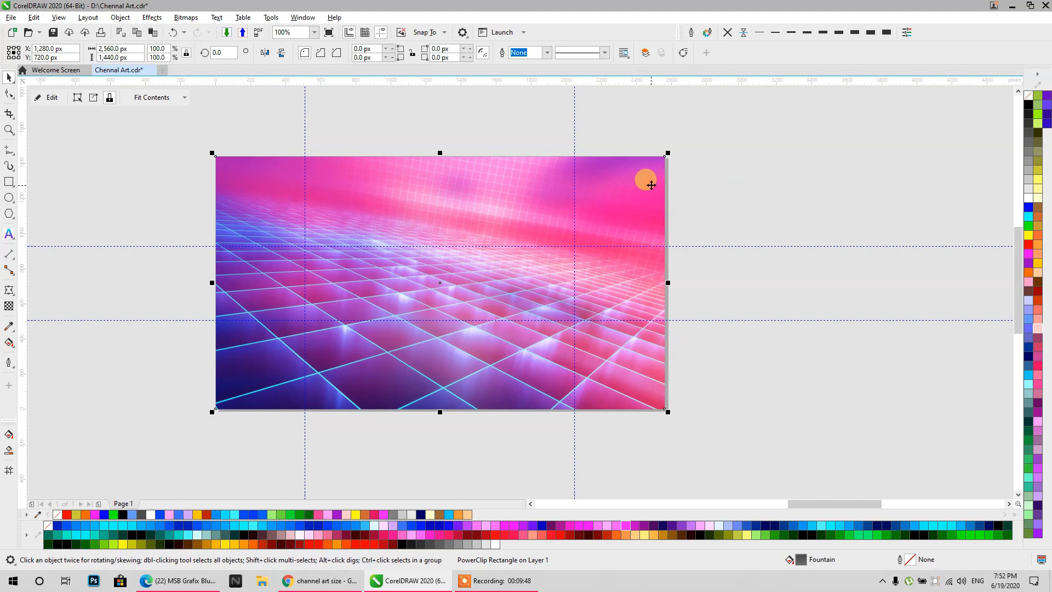
- Switch to Chrome to examine the banner layout on the MSB GRAFIX YouTube channel page, and return to CorelDRAW
{"action": "left_click", "coordinate": [322, 580]}
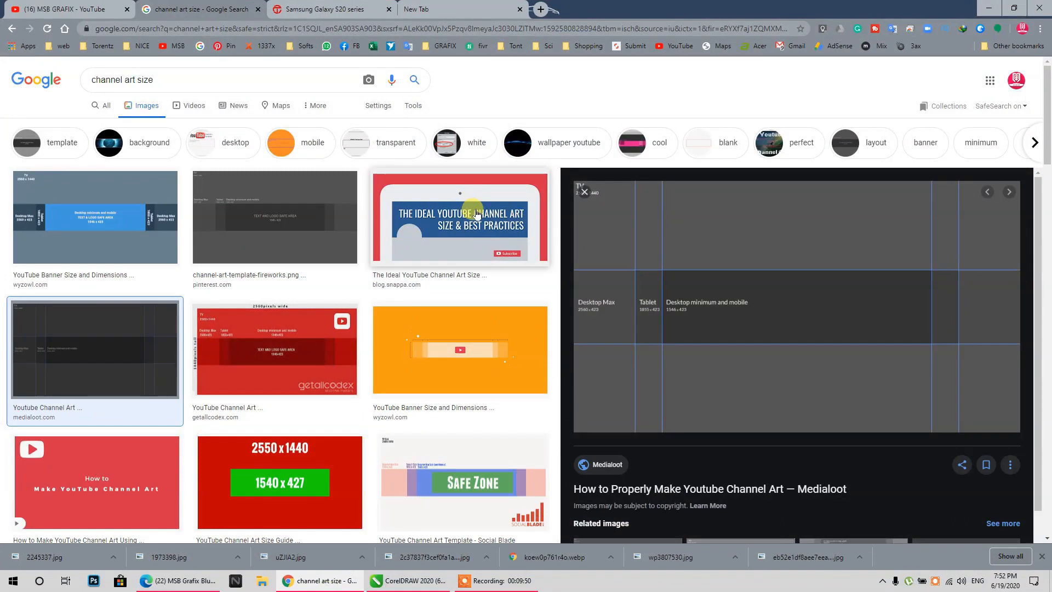
{"action": "left_click", "coordinate": [117, 6]}
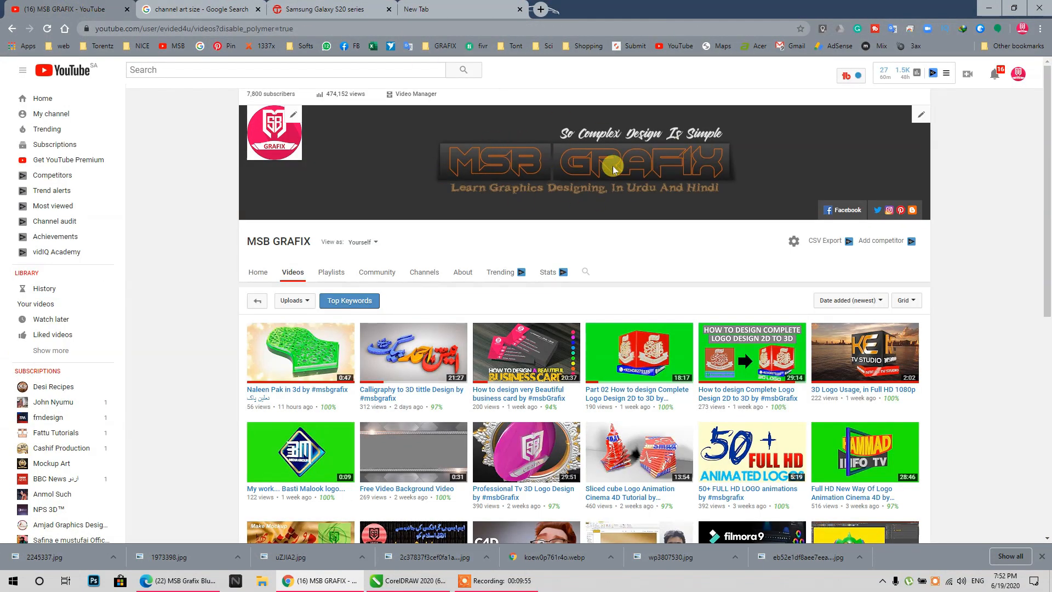
{"action": "left_click", "coordinate": [988, 8]}
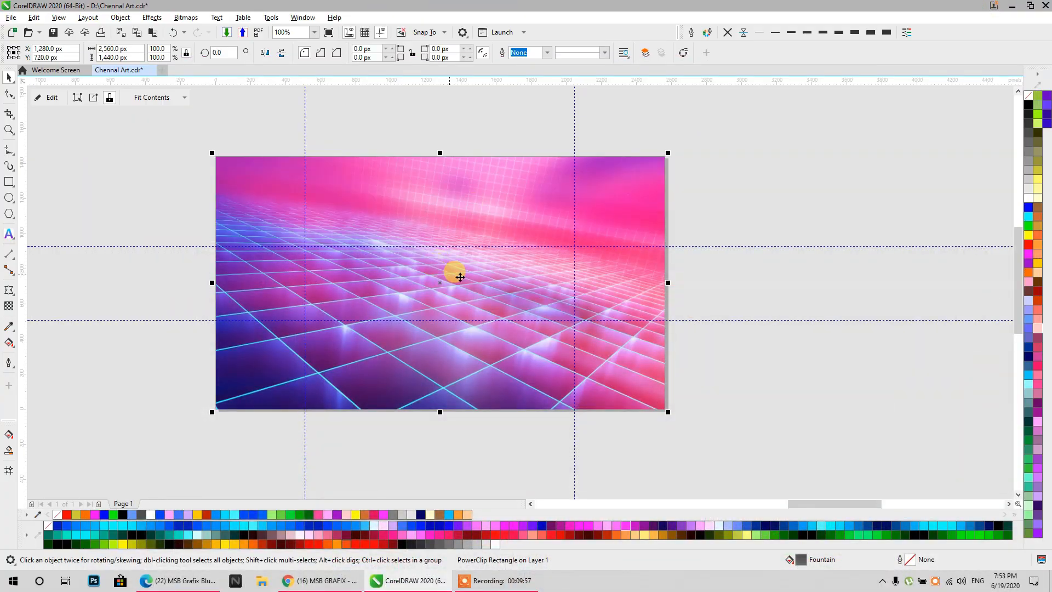
- Fill the PowerClip frame orange (#FF6600) and apply an elliptical fountain transparency to the synthwave image inside it
{"action": "left_click", "coordinate": [1027, 272]}
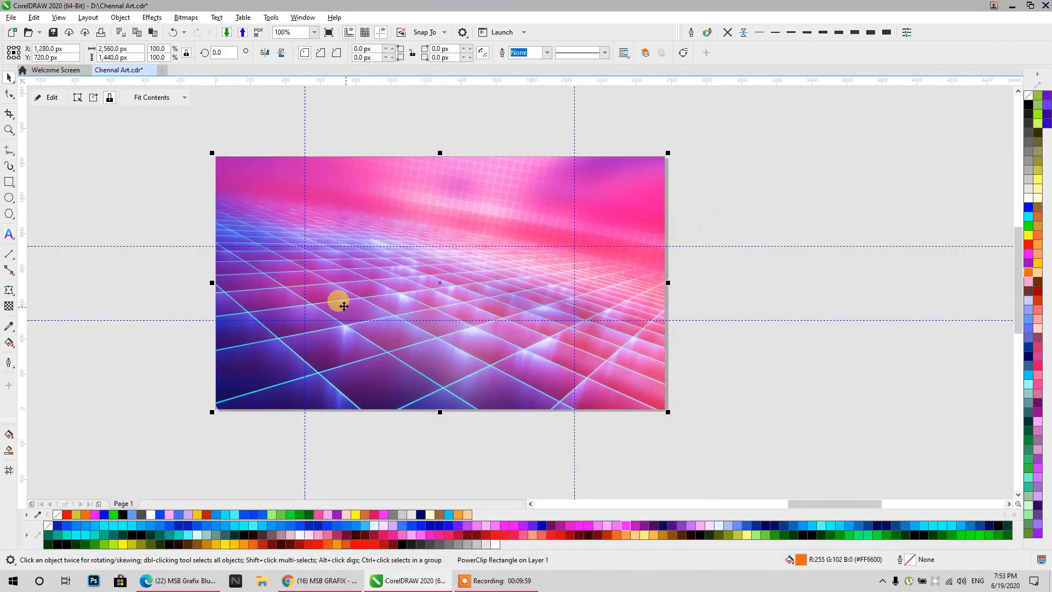
{"action": "double_click", "coordinate": [334, 299]}
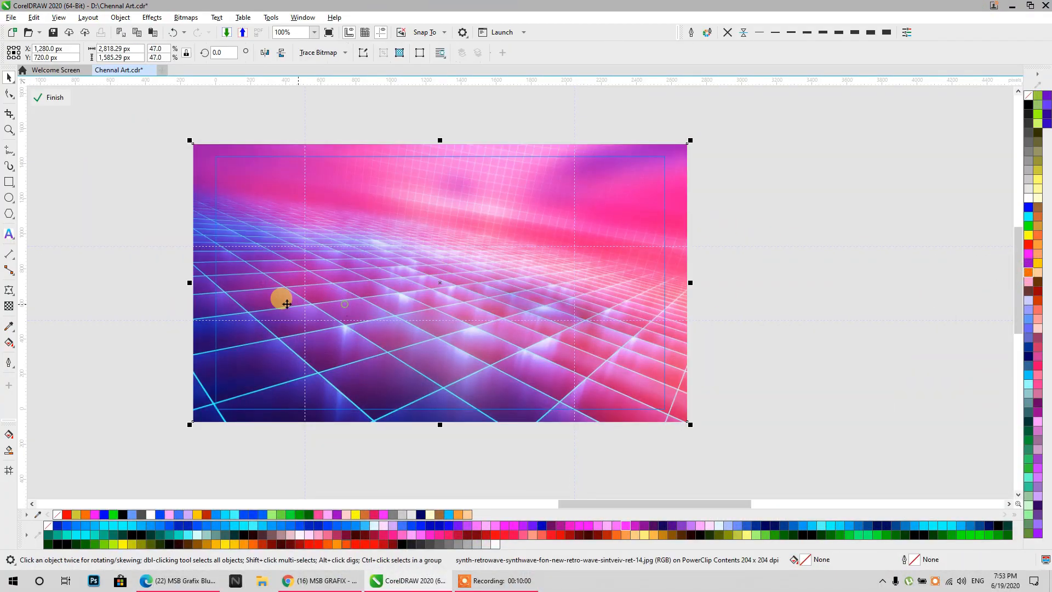
{"action": "left_click", "coordinate": [9, 305]}
{"action": "left_click", "coordinate": [30, 53]}
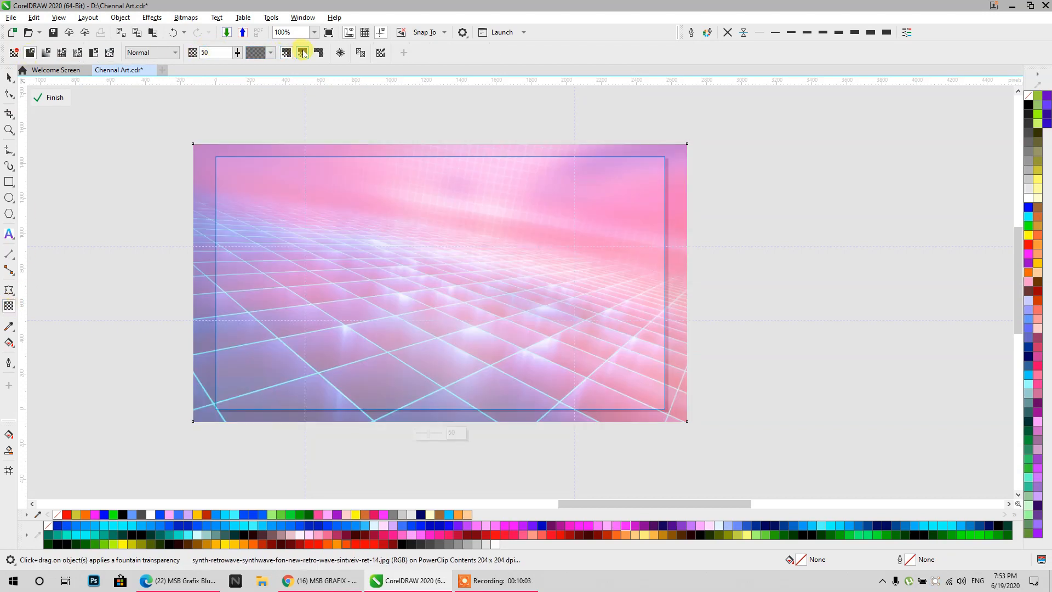
{"action": "left_click", "coordinate": [46, 52]}
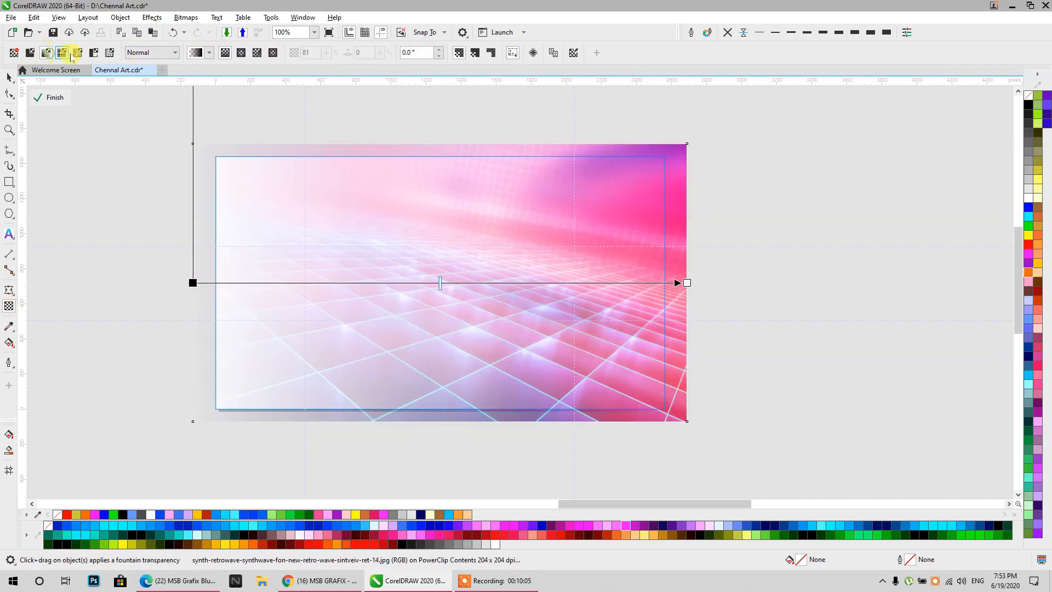
{"action": "left_click", "coordinate": [241, 54]}
{"action": "left_click", "coordinate": [8, 77]}
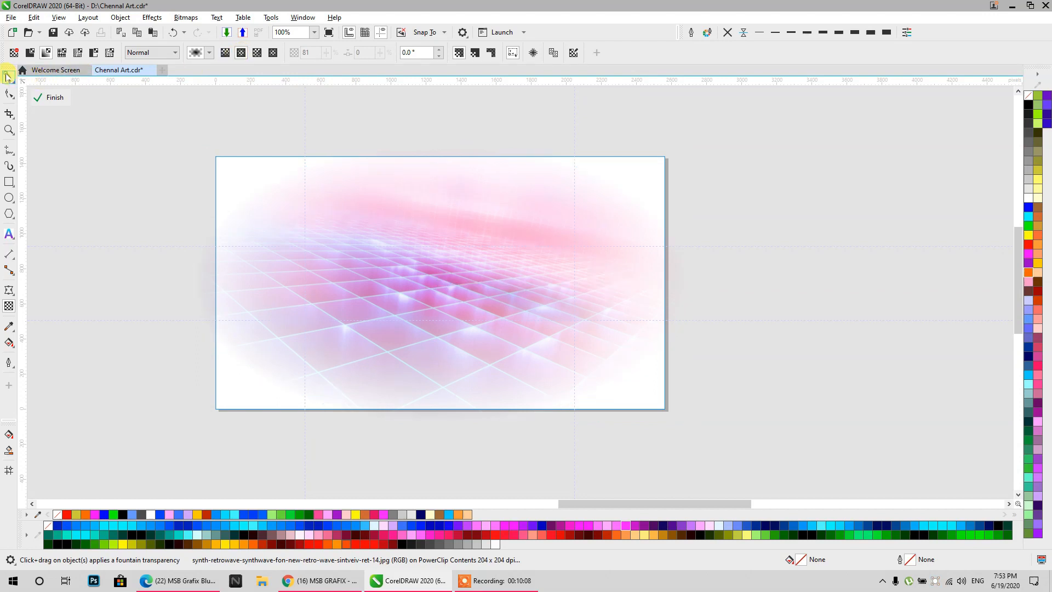
{"action": "left_click", "coordinate": [42, 99]}
- Recolour the PowerClip frame behind the faded synthwave image, trying grey and settling on black
{"action": "left_click", "coordinate": [106, 204]}
{"action": "left_click", "coordinate": [416, 319]}
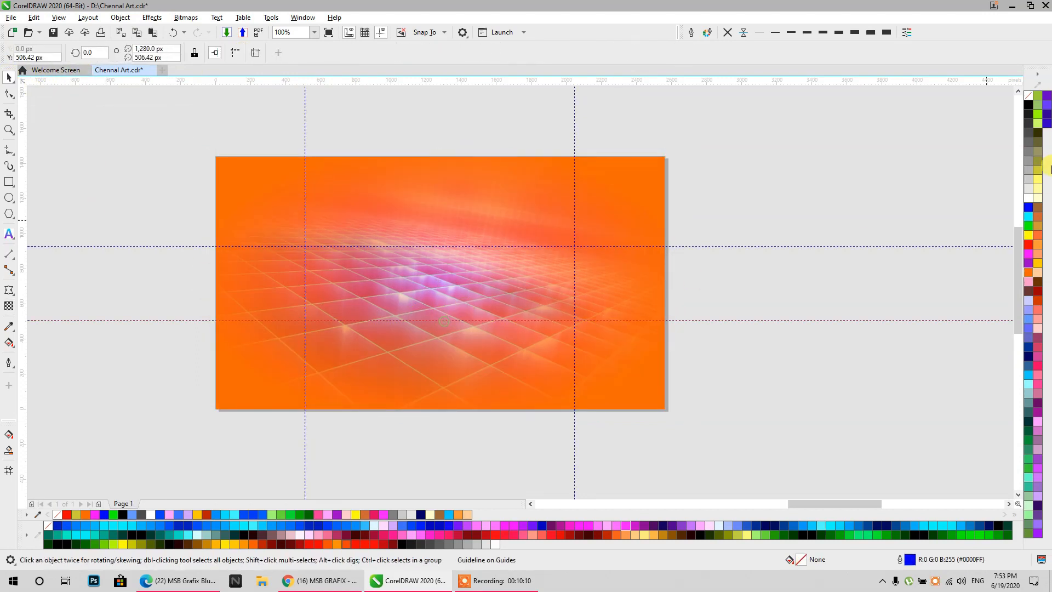
{"action": "left_click", "coordinate": [610, 211]}
{"action": "left_click", "coordinate": [1028, 151]}
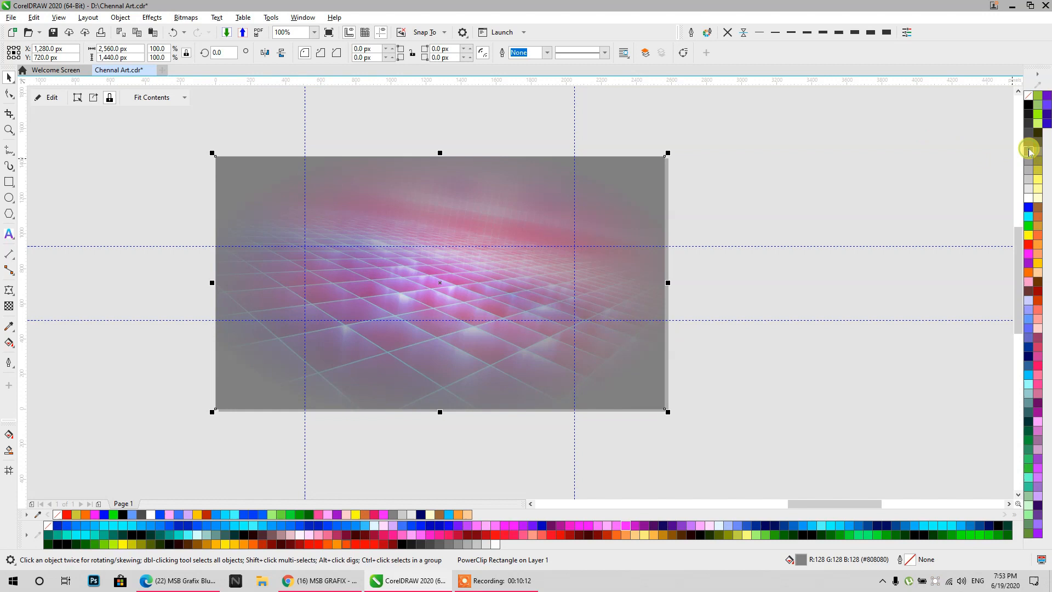
{"action": "left_click", "coordinate": [1028, 106]}
{"action": "key", "text": "Escape"}
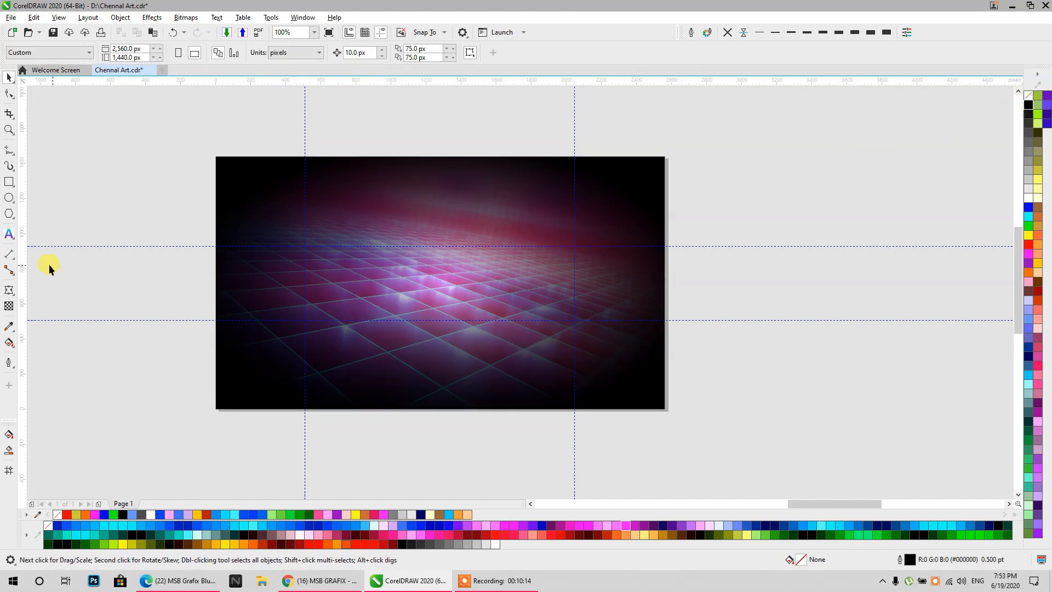
- Draw a circle about 422 px wide, place it inside the left end of the safe area, and fill it white
{"action": "left_click", "coordinate": [9, 184]}
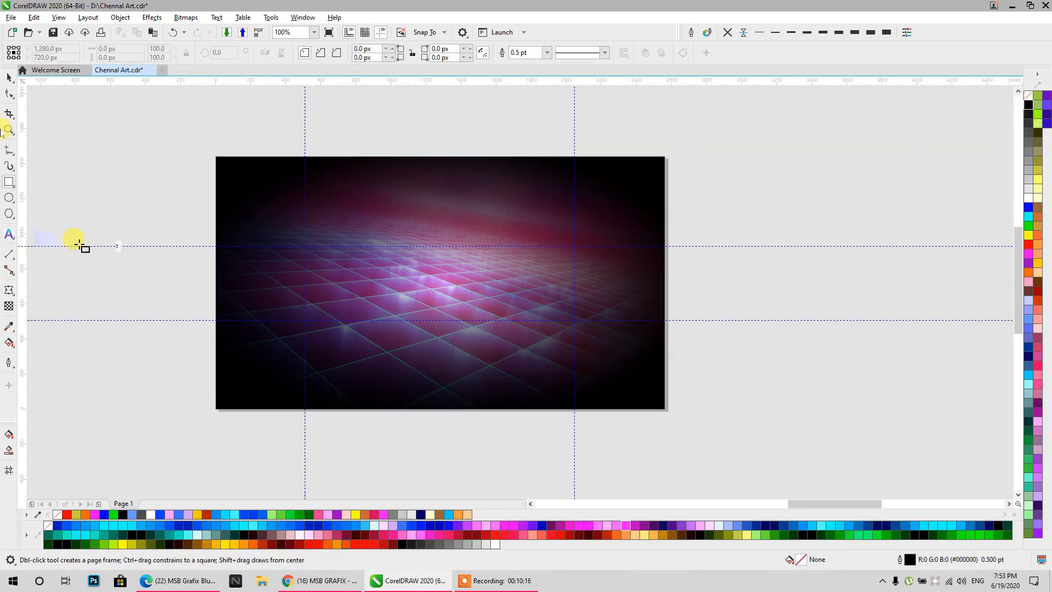
{"action": "left_click", "coordinate": [9, 77]}
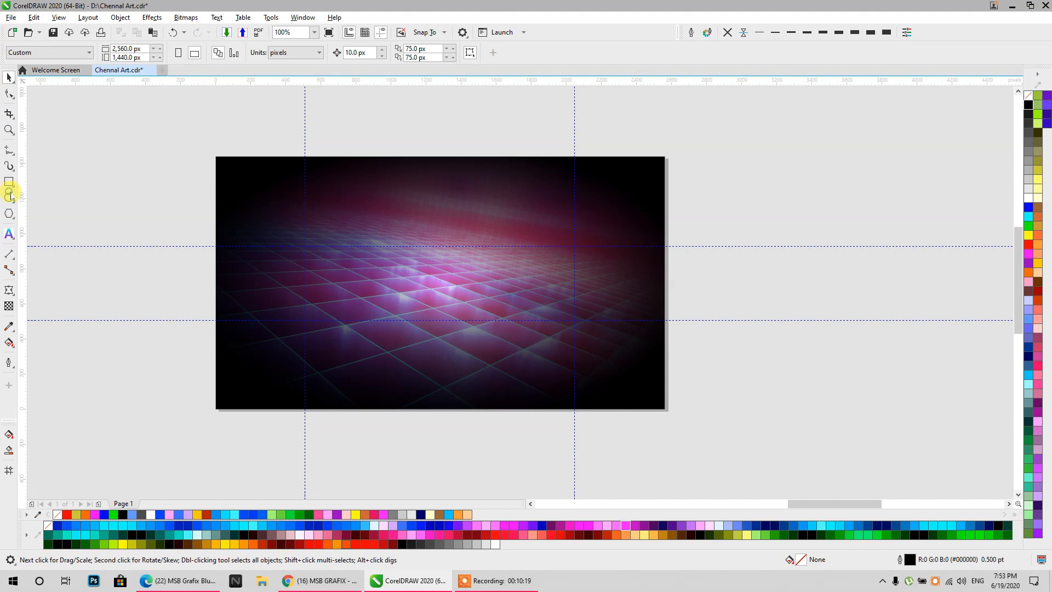
{"action": "key", "text": "F7"}
{"action": "left_click_drag", "start_coordinate": [751, 242], "coordinate": [832, 324]}
{"action": "left_click", "coordinate": [8, 78]}
{"action": "left_click_drag", "start_coordinate": [787, 283], "coordinate": [335, 285]}
{"action": "left_click", "coordinate": [1028, 197]}
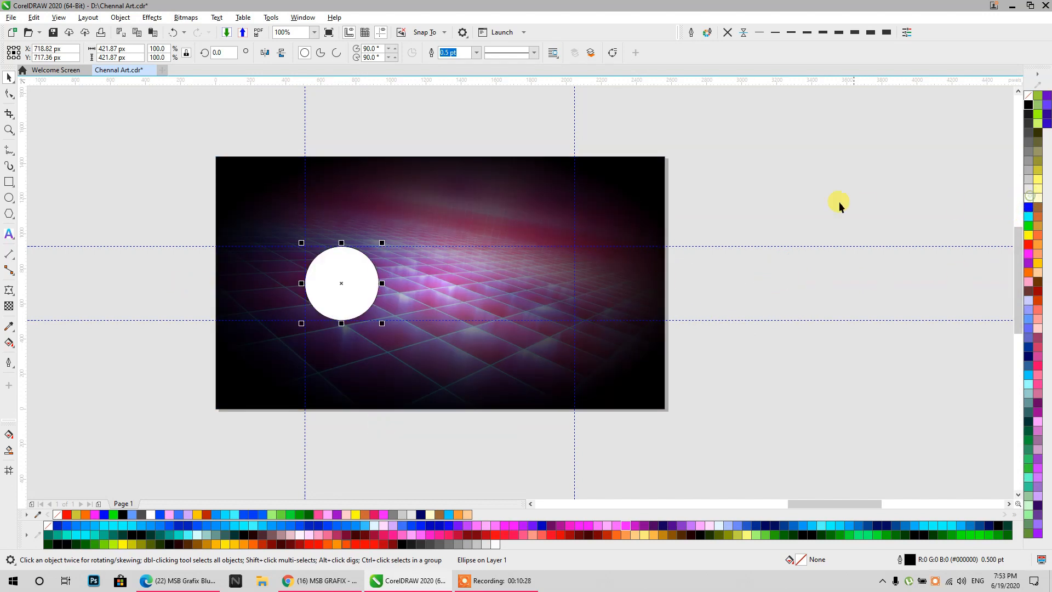
{"action": "left_click", "coordinate": [754, 161]}
- Add artistic text beside the page, replacing the trial wording "My Channel name" with "Msb Grafix blue"
{"action": "left_click", "coordinate": [7, 214]}
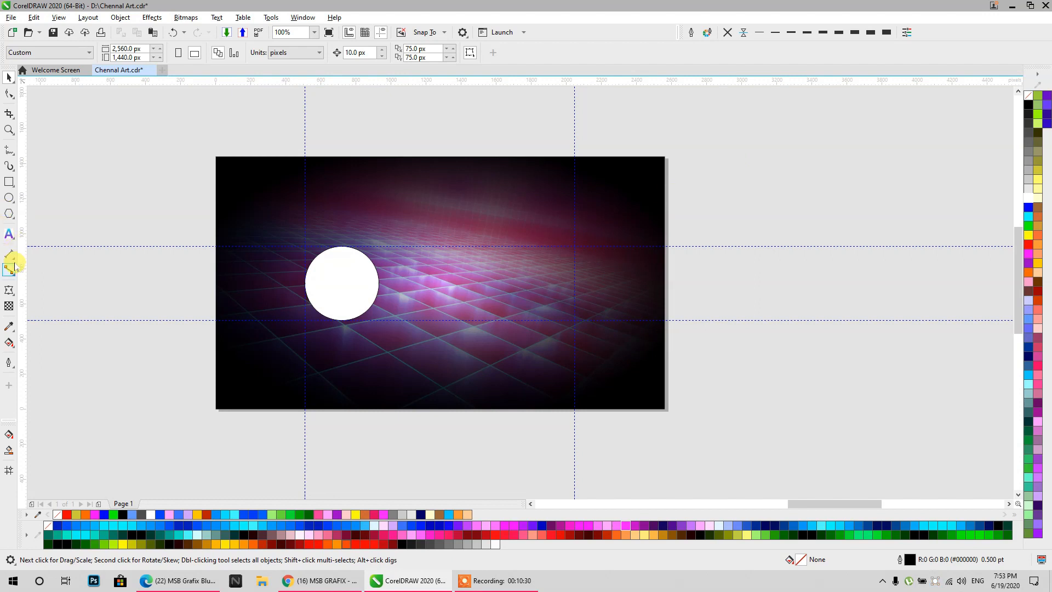
{"action": "left_click", "coordinate": [734, 306]}
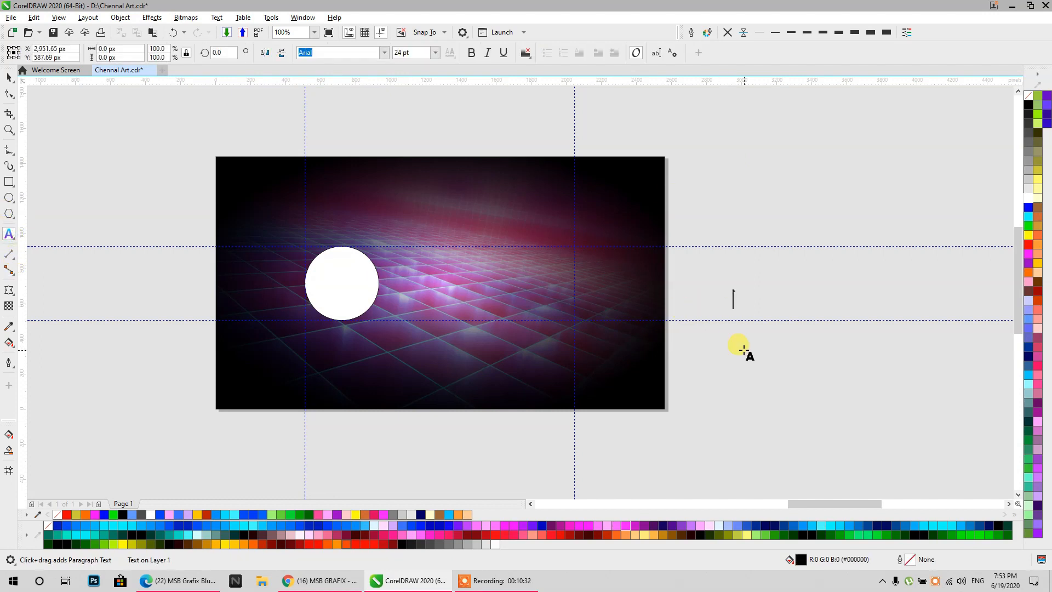
{"action": "type", "text": "My Channel name"}
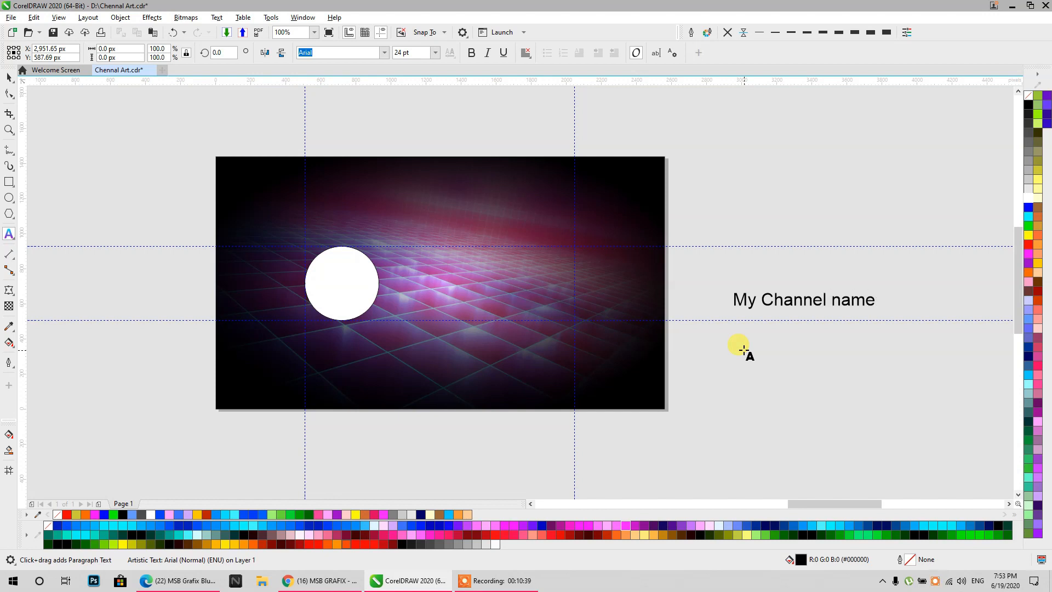
{"action": "key", "text": "BackSpace"}
{"action": "key", "text": "BackSpace"}
{"action": "key", "text": "BackSpace"}
{"action": "key", "text": "BackSpace"}
{"action": "key", "text": "BackSpace"}
{"action": "key", "text": "BackSpace"}
{"action": "key", "text": "BackSpace"}
{"action": "key", "text": "BackSpace"}
{"action": "key", "text": "BackSpace"}
{"action": "key", "text": "BackSpace"}
{"action": "key", "text": "BackSpace"}
{"action": "key", "text": "BackSpace"}
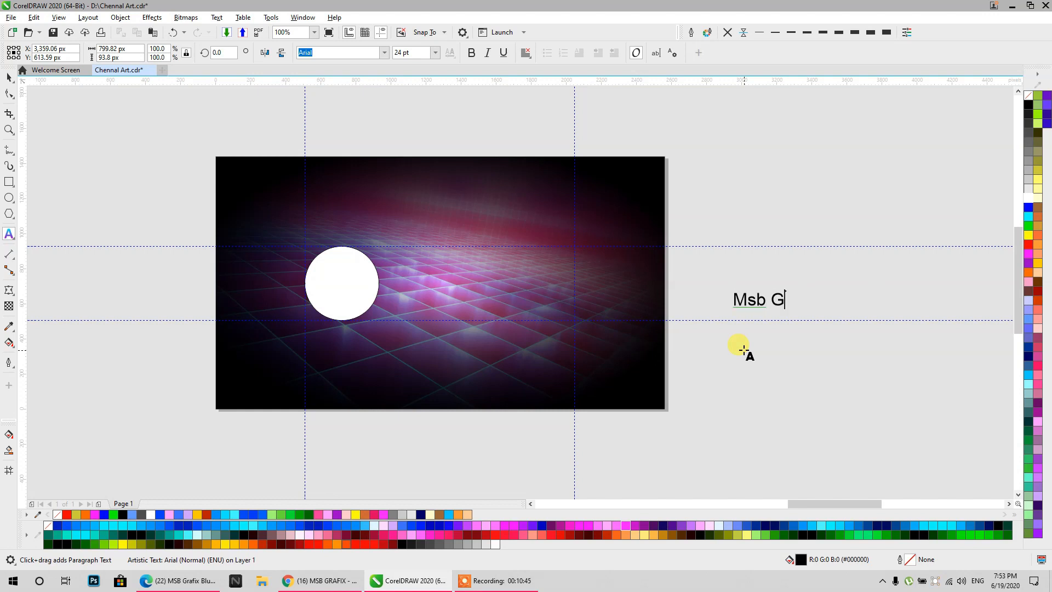
{"action": "key", "text": "BackSpace"}
{"action": "key", "text": "BackSpace"}
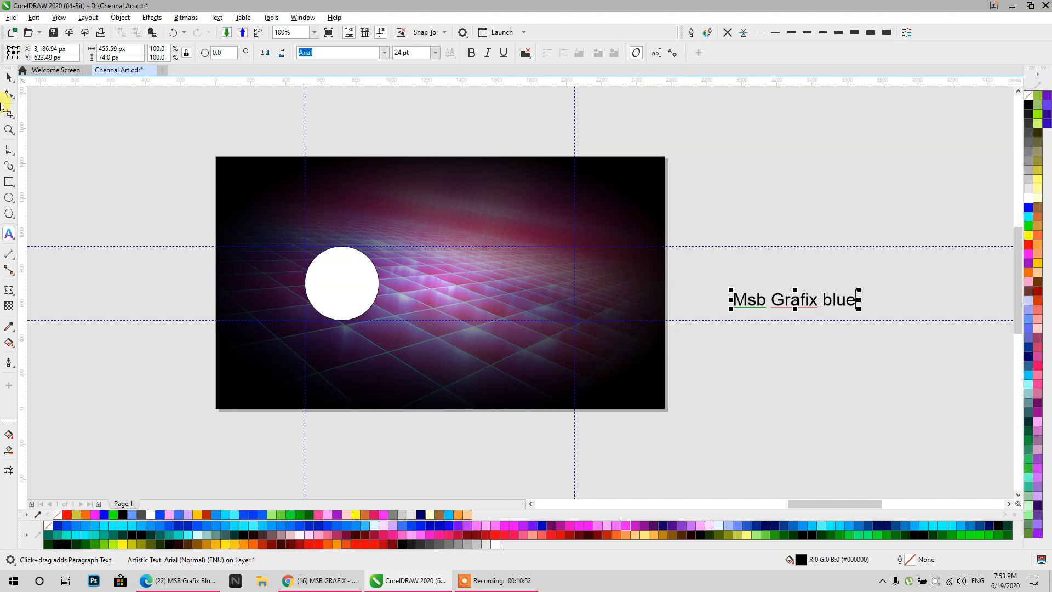
- Make the "Msb Grafix blue" text bold and change its case to uppercase
{"action": "left_click", "coordinate": [7, 78]}
{"action": "left_click", "coordinate": [472, 54]}
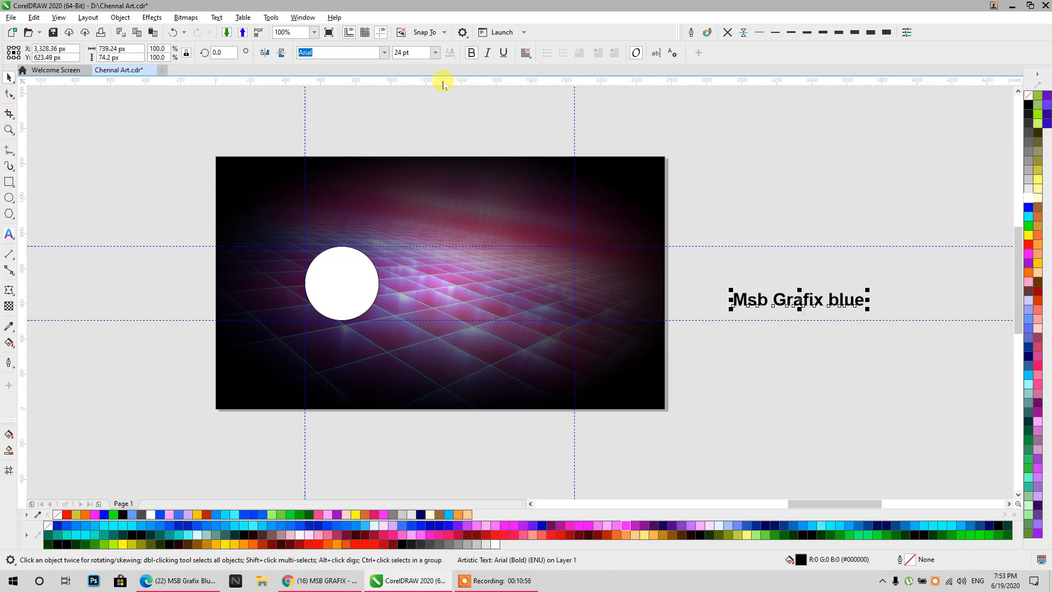
{"action": "left_click", "coordinate": [216, 17]}
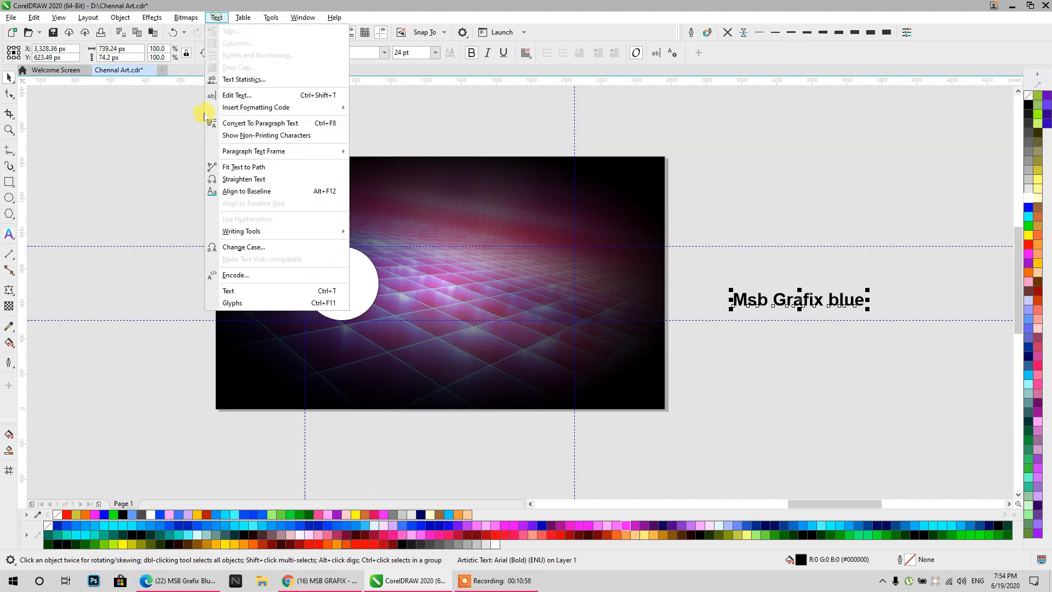
{"action": "left_click", "coordinate": [216, 242]}
{"action": "left_click", "coordinate": [512, 320]}
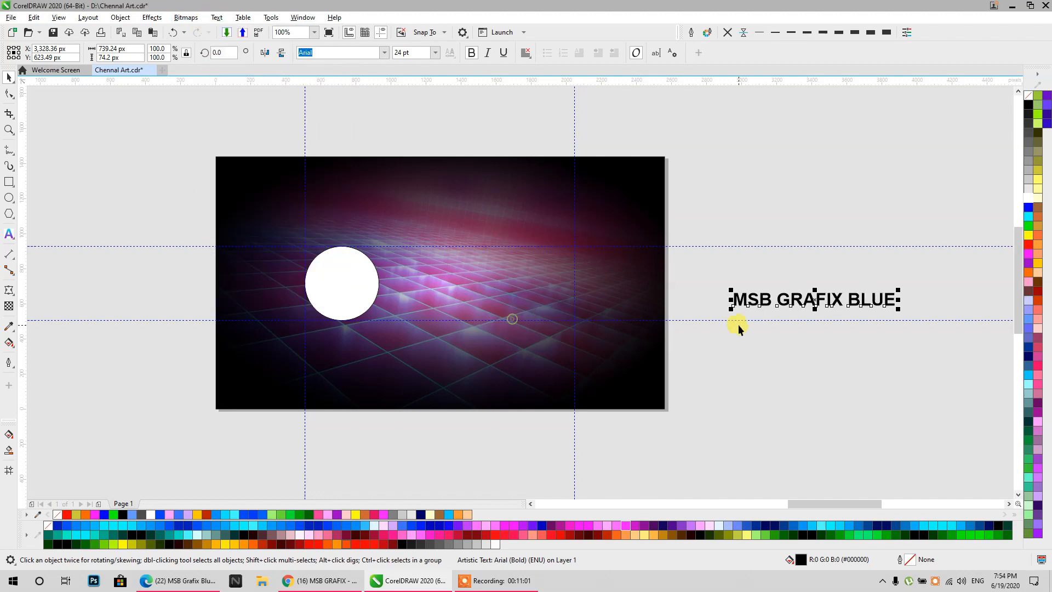
- Place the title beside the circle and fill it white, consulting the MSB Grafix Blue YouTube page in Edge before returning to CorelDRAW
{"action": "left_click", "coordinate": [1027, 211]}
{"action": "left_click_drag", "start_coordinate": [859, 296], "coordinate": [510, 301]}
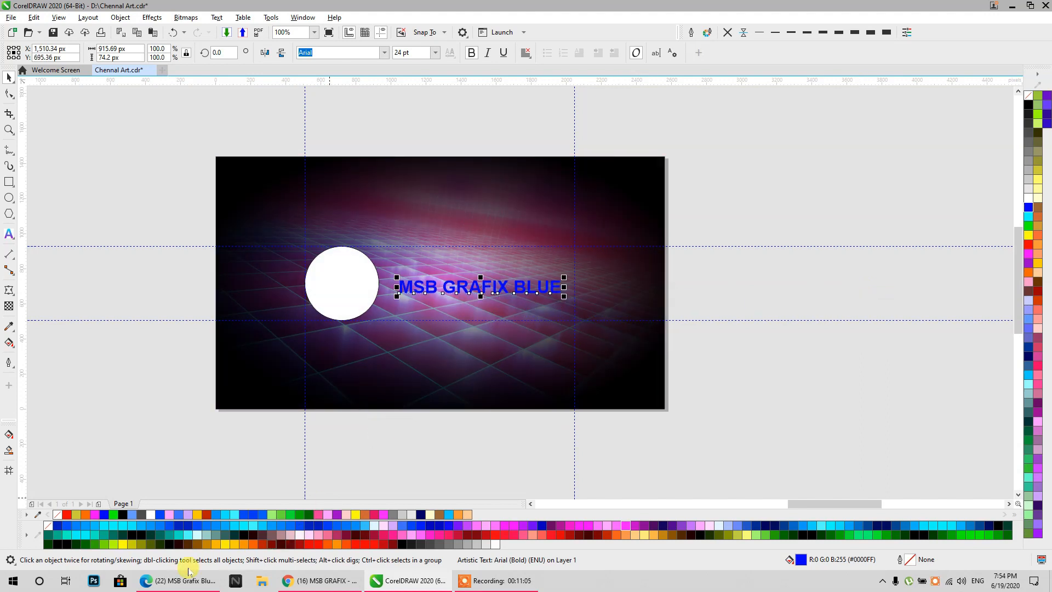
{"action": "left_click", "coordinate": [181, 580]}
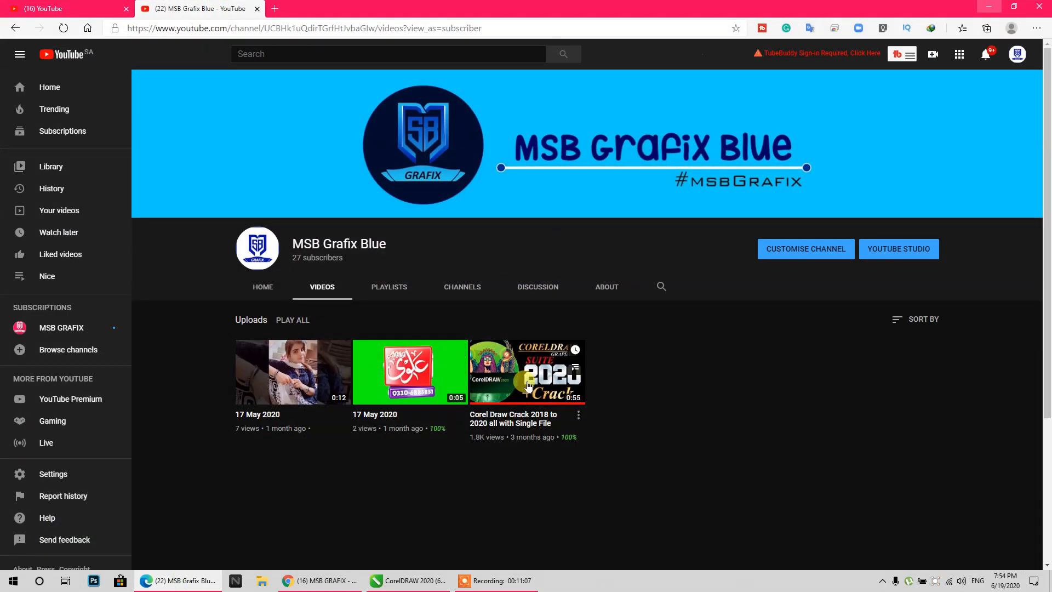
{"action": "left_click", "coordinate": [988, 8]}
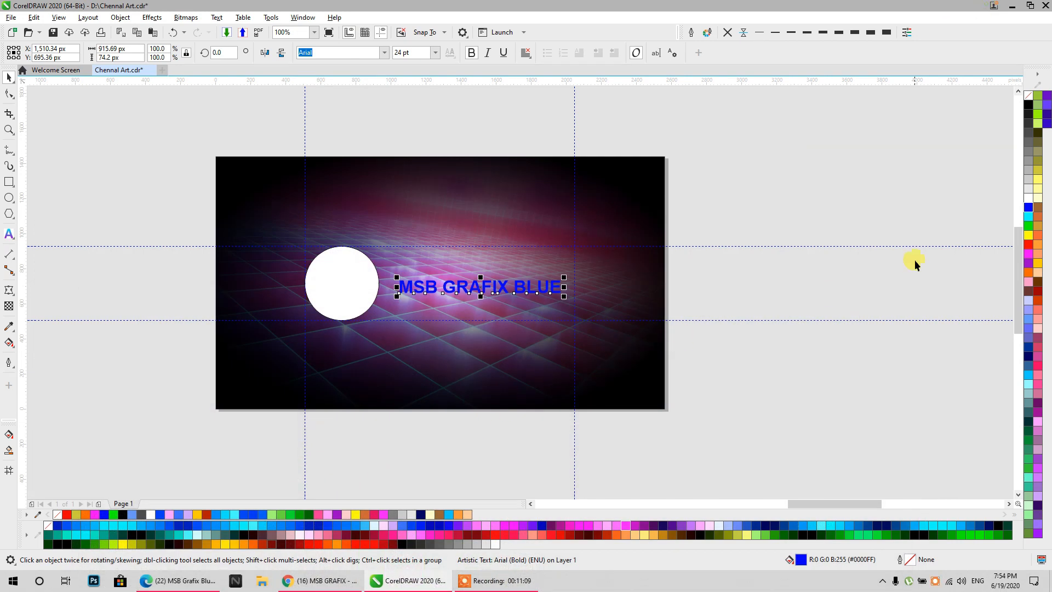
{"action": "left_click", "coordinate": [1027, 199]}
- Break the title into two lines before BLUE and enlarge it to about 31.45 pt beside the circle
{"action": "scroll", "coordinate": [416, 292], "scroll_direction": "up", "scroll_amount": 2}
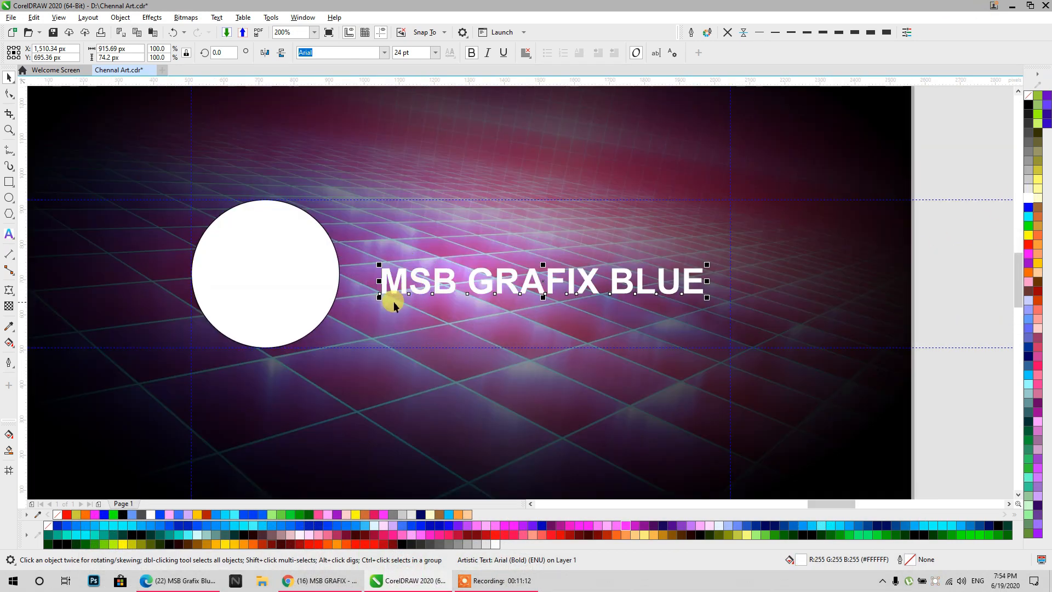
{"action": "double_click", "coordinate": [468, 280]}
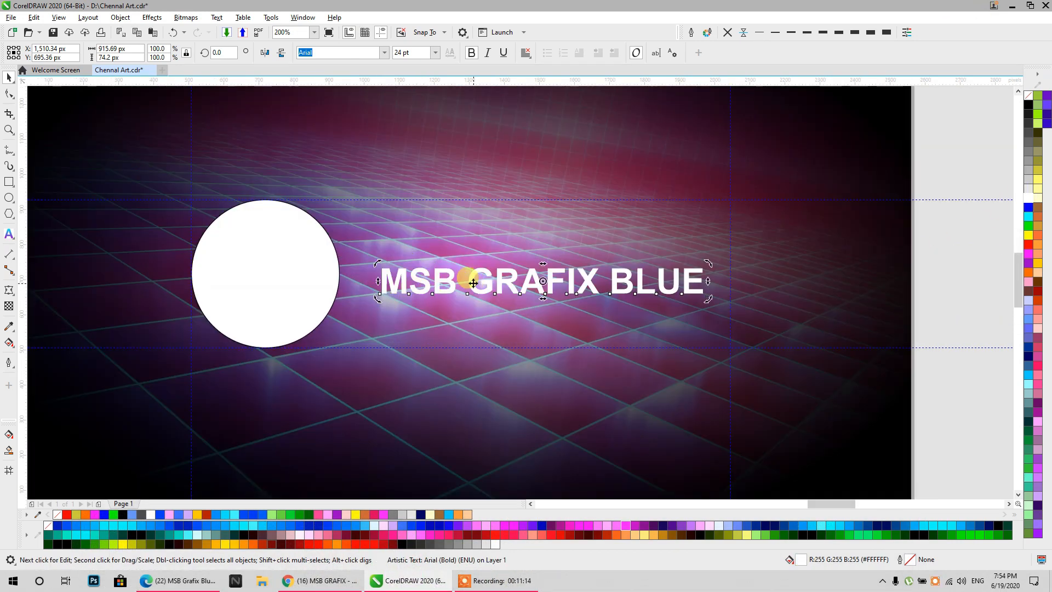
{"action": "left_click_drag", "start_coordinate": [601, 279], "coordinate": [610, 278]}
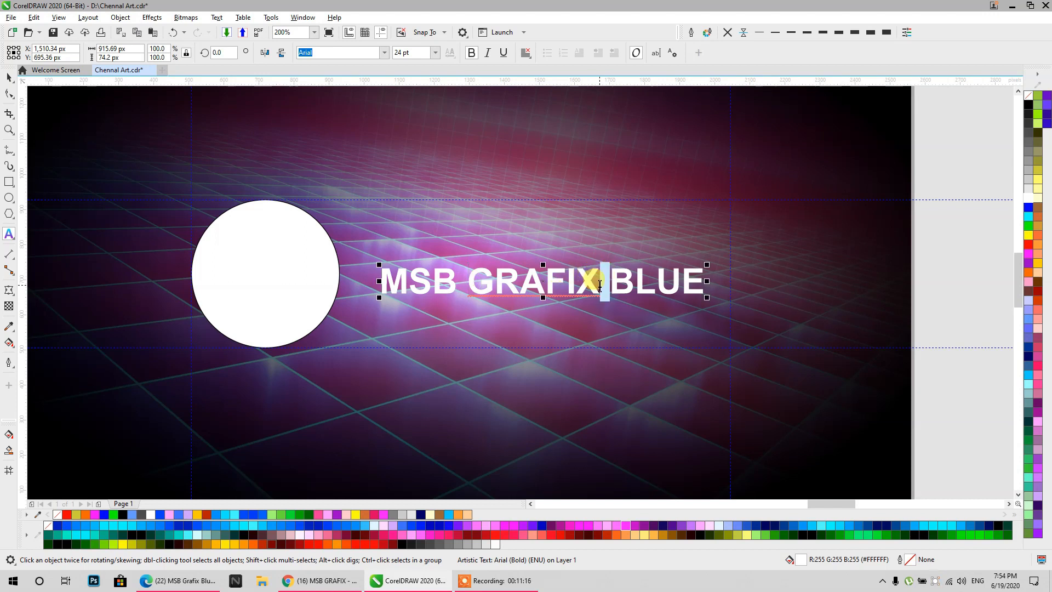
{"action": "key", "text": "Return"}
{"action": "left_click", "coordinate": [9, 77]}
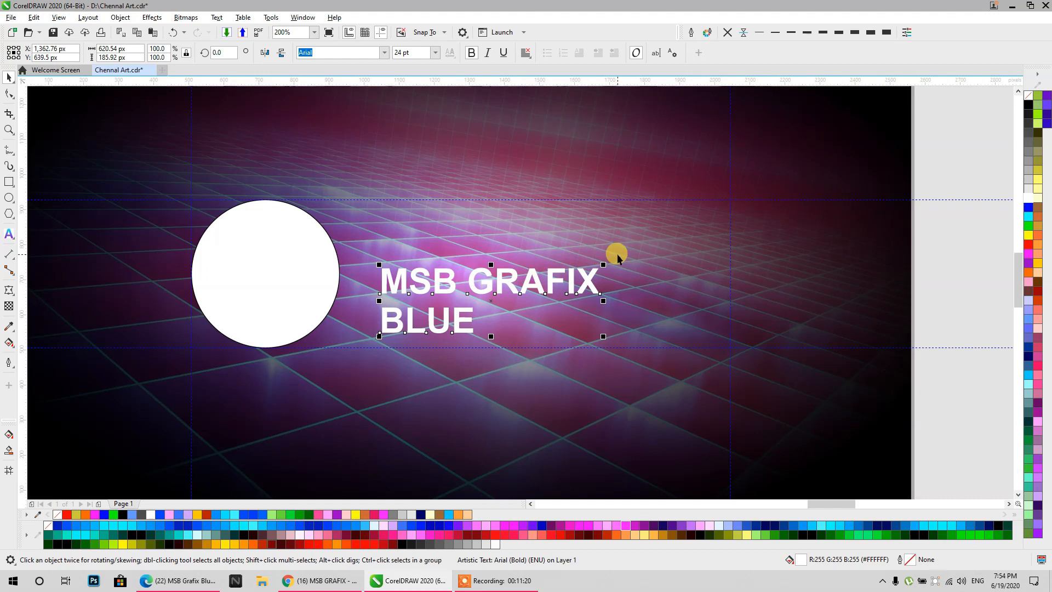
{"action": "key", "text": "p"}
{"action": "left_click_drag", "start_coordinate": [572, 310], "coordinate": [640, 330]}
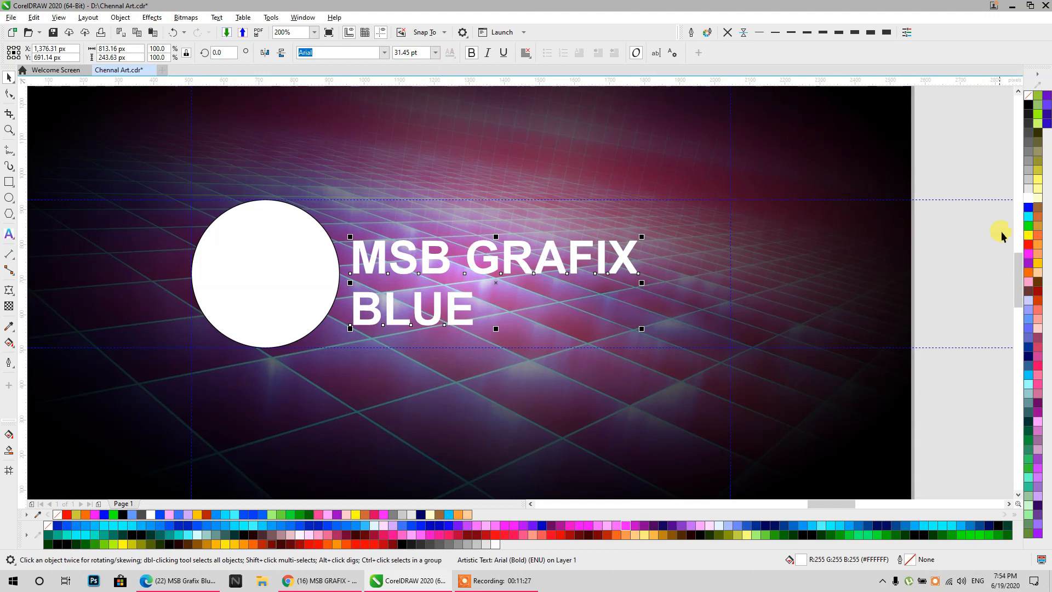
- Fill both the two-line title and the circle with cyan
{"action": "left_click", "coordinate": [1028, 215]}
{"action": "left_click", "coordinate": [361, 273]}
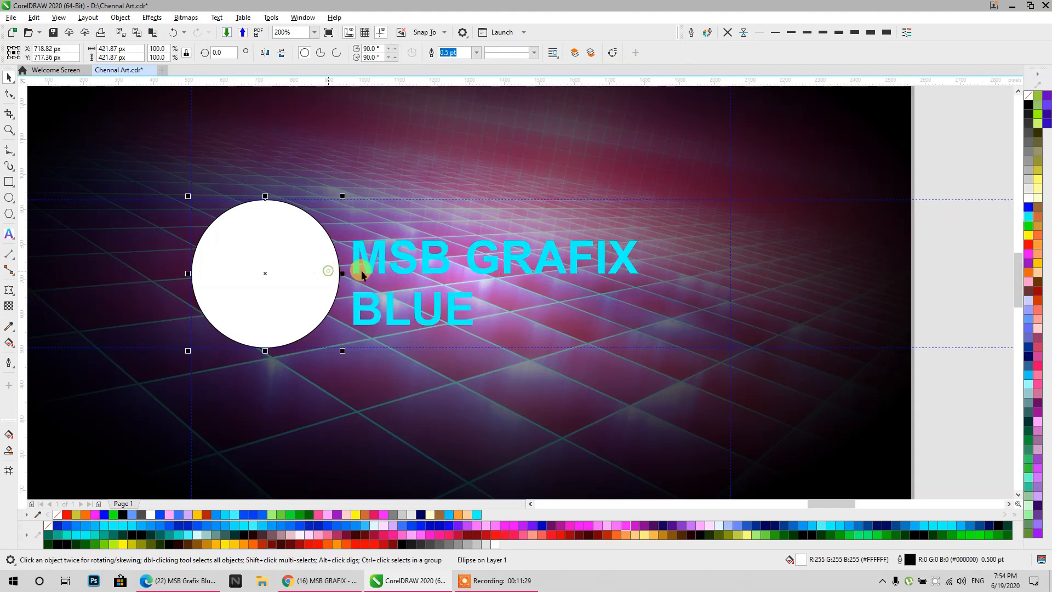
{"action": "left_click", "coordinate": [1027, 216]}
{"action": "left_click", "coordinate": [895, 235]}
{"action": "left_click", "coordinate": [934, 225]}
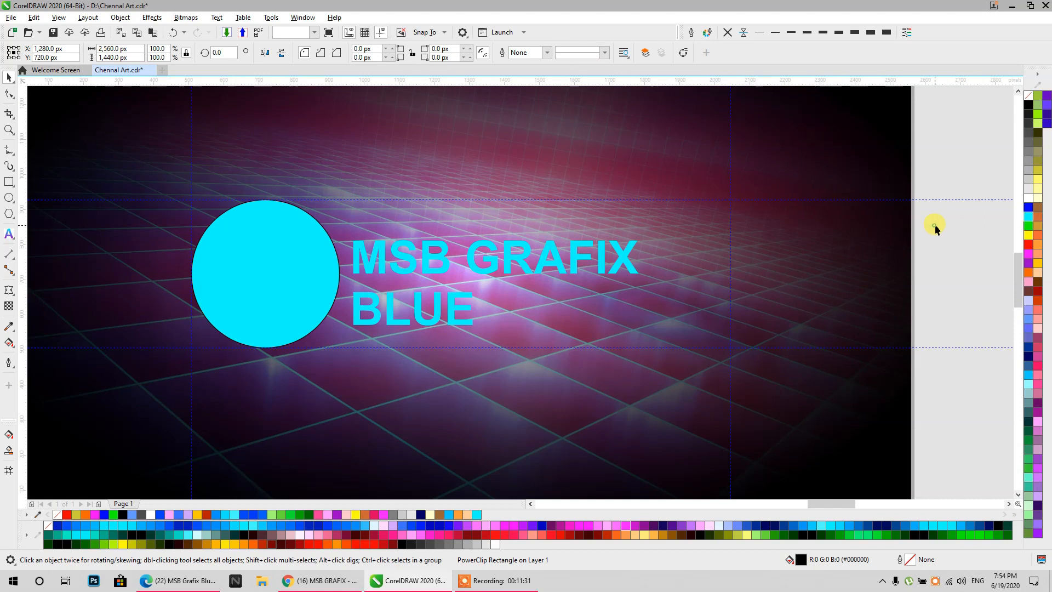
- Import the Msb_logo_17 file from the M folder on drive D and place it beside the page
{"action": "right_click", "coordinate": [935, 226]}
{"action": "left_click", "coordinate": [939, 287]}
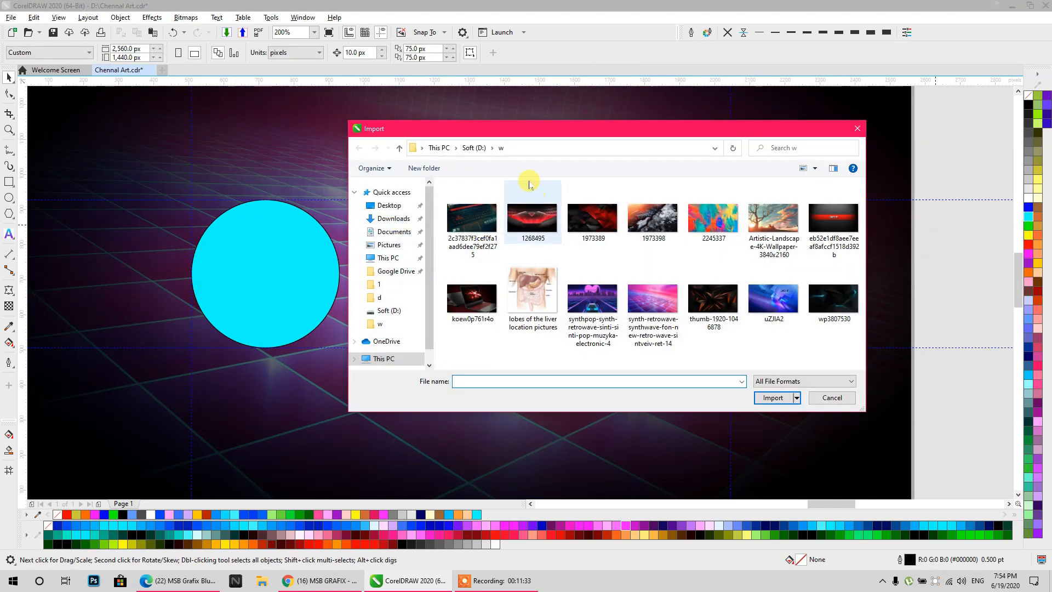
{"action": "scroll", "coordinate": [523, 220], "scroll_direction": "down", "scroll_amount": 10}
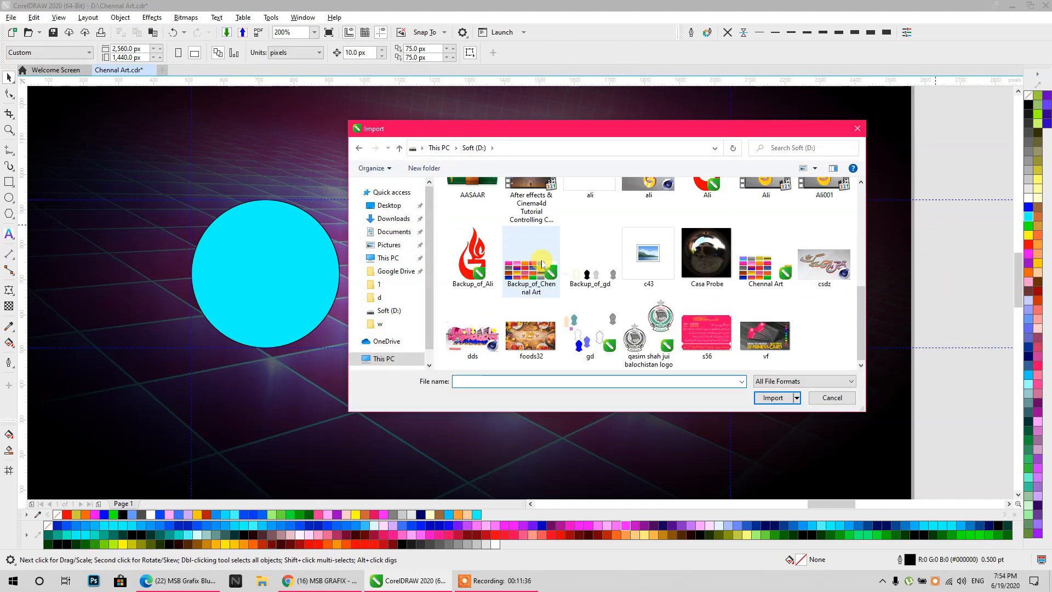
{"action": "scroll", "coordinate": [541, 264], "scroll_direction": "up", "scroll_amount": 10}
{"action": "double_click", "coordinate": [648, 211]}
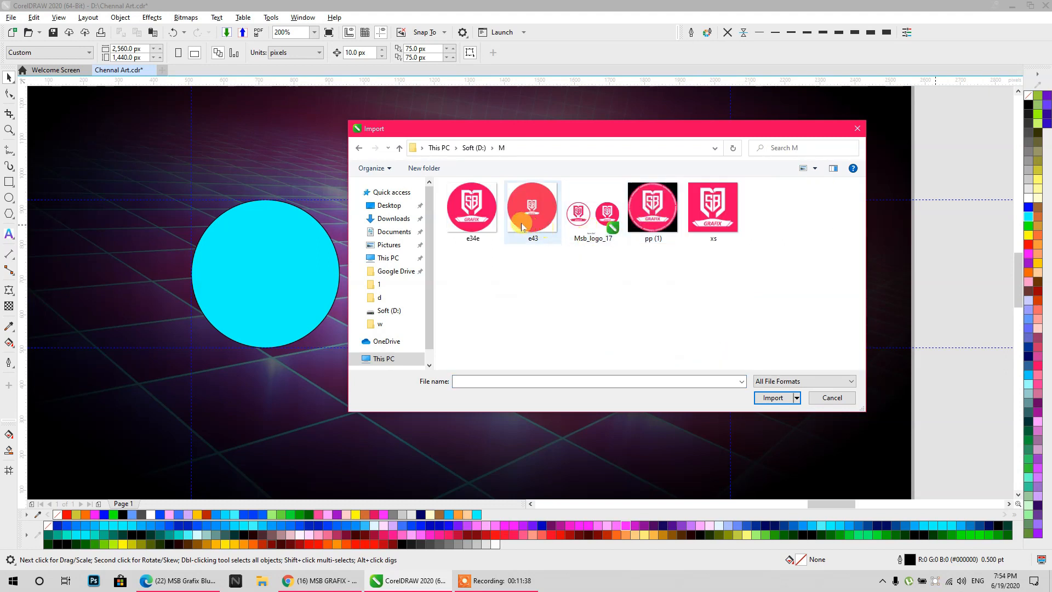
{"action": "left_click", "coordinate": [593, 215]}
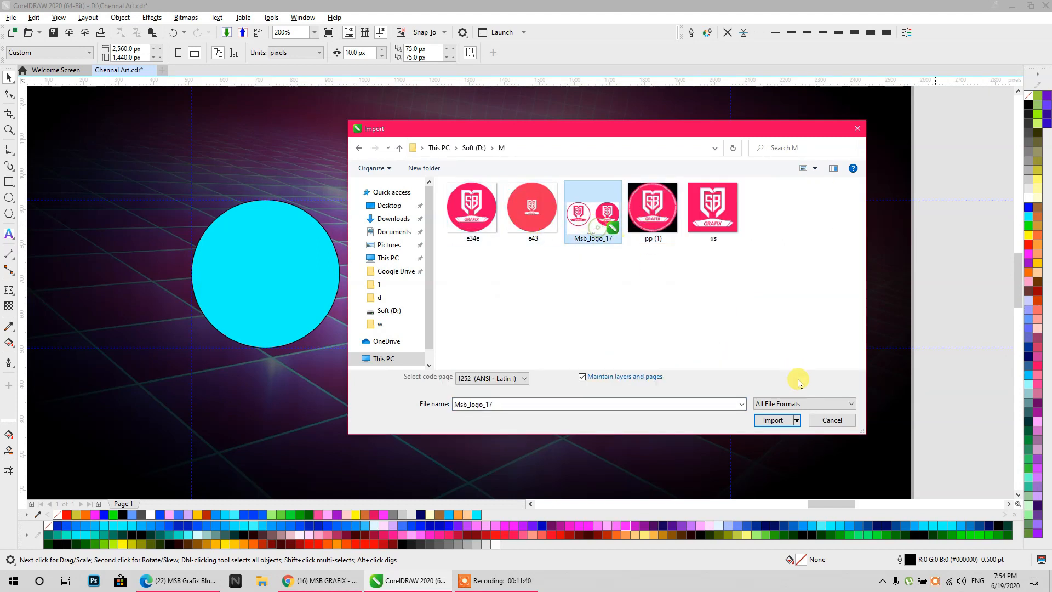
{"action": "left_click", "coordinate": [772, 420]}
{"action": "scroll", "coordinate": [606, 216], "scroll_direction": "down", "scroll_amount": 2}
{"action": "left_click_drag", "start_coordinate": [729, 271], "coordinate": [838, 305]}
- Ungroup the imported logo artwork, move the solid pink logo below the outlined one, and ungroup it
{"action": "left_click", "coordinate": [425, 52]}
{"action": "left_click", "coordinate": [769, 130]}
{"action": "left_click", "coordinate": [792, 224]}
{"action": "left_click_drag", "start_coordinate": [791, 224], "coordinate": [808, 371]}
{"action": "left_click", "coordinate": [421, 52]}
{"action": "left_click", "coordinate": [867, 159]}
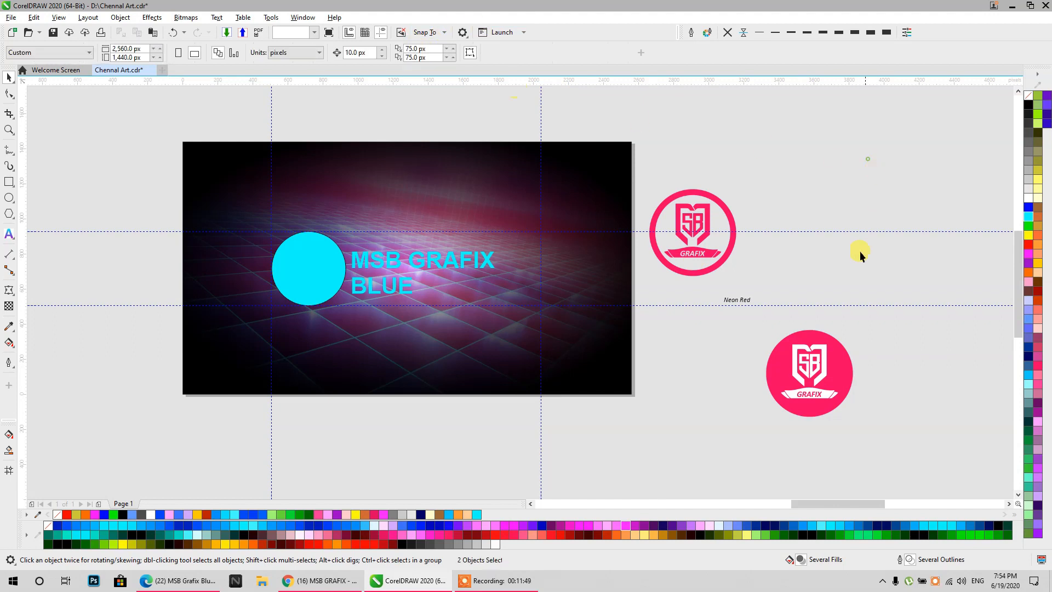
- Centre the white logo artwork from the solid pink logo horizontally and vertically on the cyan circle
{"action": "left_click", "coordinate": [810, 362]}
{"action": "left_click", "coordinate": [307, 280], "text": "shift"}
{"action": "key", "text": "e"}
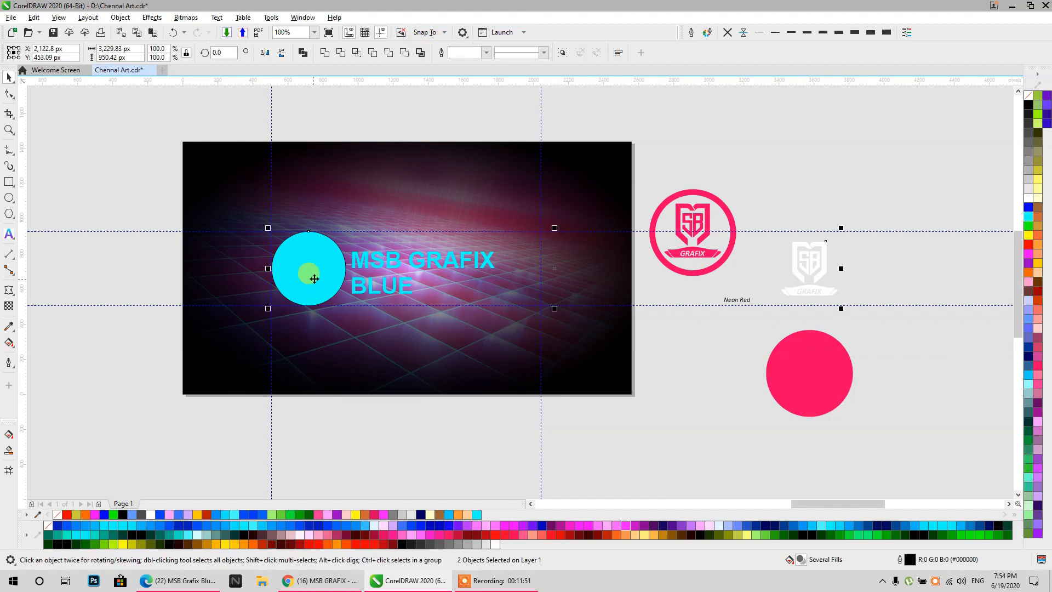
{"action": "key", "text": "c"}
{"action": "left_click", "coordinate": [592, 211]}
- Scale the white logo down slightly inside the circle and nudge it upward
{"action": "scroll", "coordinate": [266, 262], "scroll_direction": "up", "scroll_amount": 3}
{"action": "left_click", "coordinate": [343, 258]}
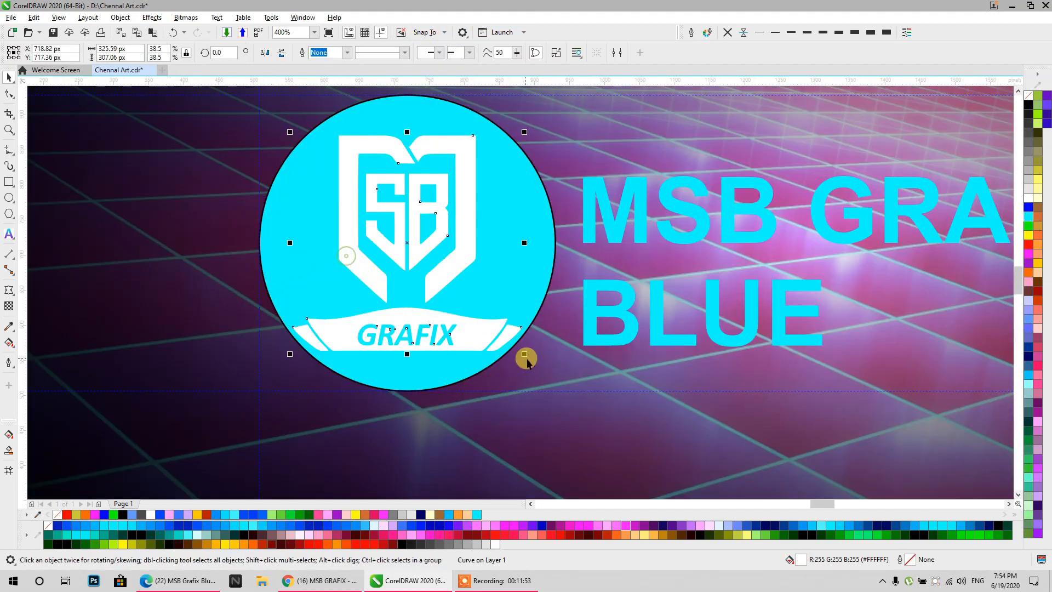
{"action": "mouse_move", "coordinate": [521, 355]}
{"action": "left_mouse_down"}
{"action": "mouse_move", "coordinate": [509, 363]}
{"action": "mouse_move", "coordinate": [514, 345]}
{"action": "left_mouse_up"}
{"action": "key", "text": "Up"}
{"action": "key", "text": "Up"}
{"action": "key", "text": "Up"}
{"action": "key", "text": "Down"}
- Fill the circle behind the logo with violet (#6633FF) and remove its outline
{"action": "left_click", "coordinate": [518, 215]}
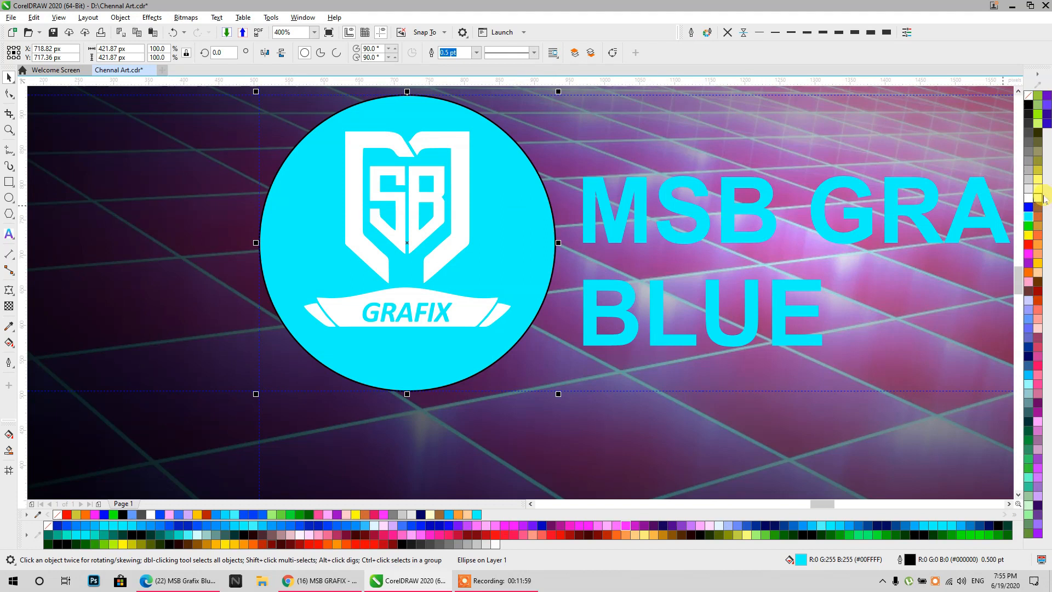
{"action": "left_click", "coordinate": [1046, 107]}
{"action": "left_click", "coordinate": [727, 32]}
{"action": "scroll", "coordinate": [385, 241], "scroll_direction": "down", "scroll_amount": 2}
{"action": "left_click", "coordinate": [215, 244]}
{"action": "scroll", "coordinate": [471, 253], "scroll_direction": "up", "scroll_amount": 1}
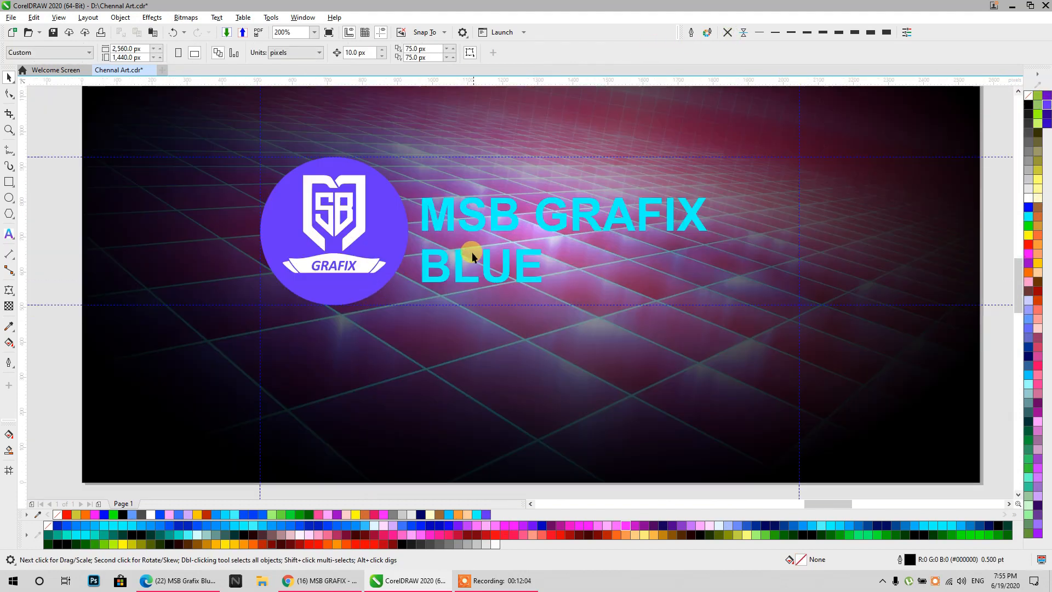
- Tighten the line spacing between the two title lines with the Shape tool
{"action": "left_click", "coordinate": [463, 233]}
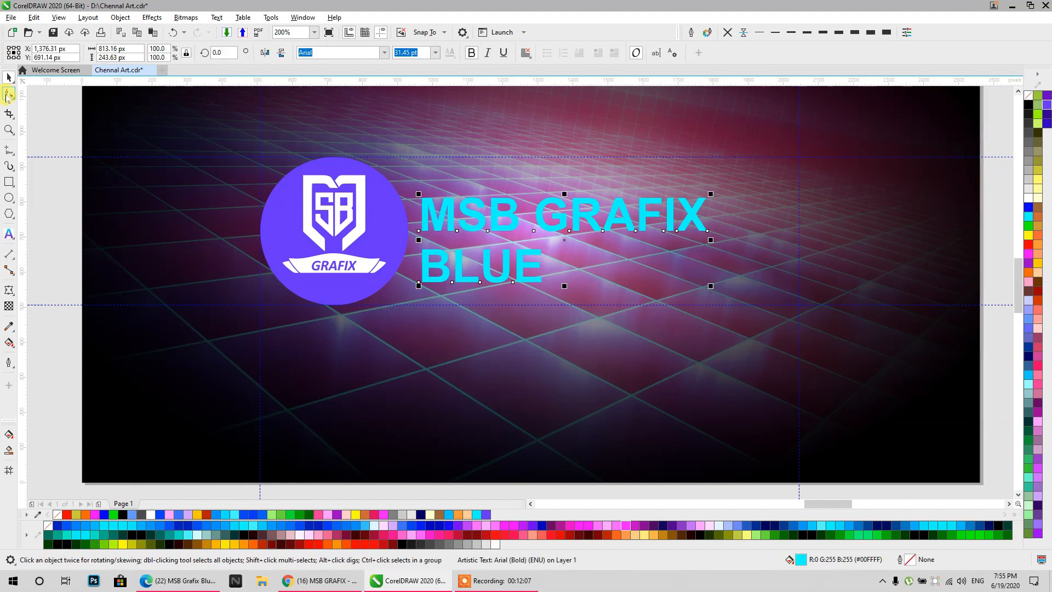
{"action": "left_click", "coordinate": [8, 95]}
{"action": "left_click_drag", "start_coordinate": [417, 284], "coordinate": [417, 277]}
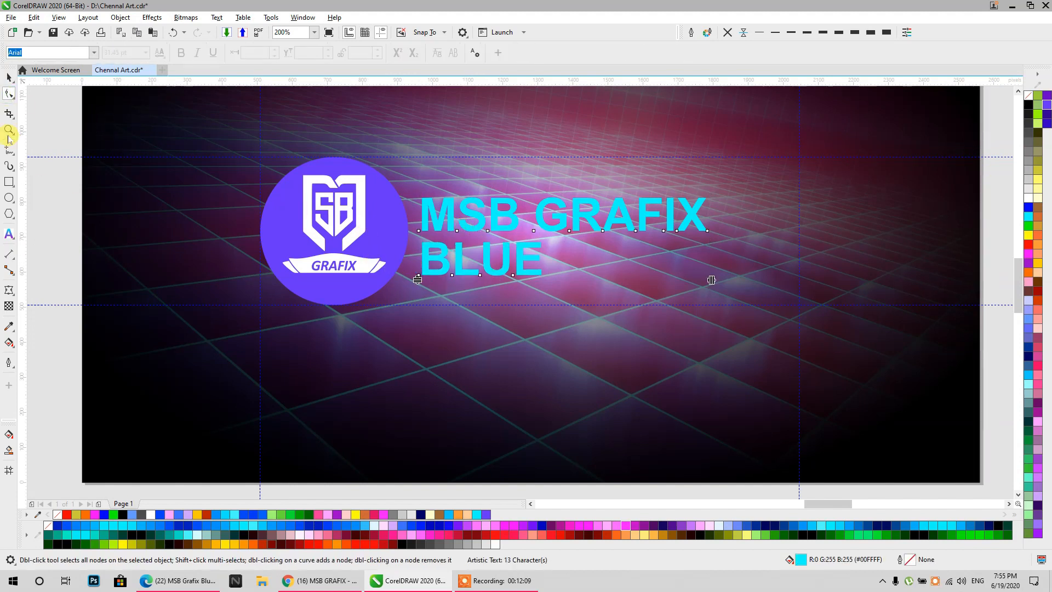
{"action": "left_click", "coordinate": [6, 78]}
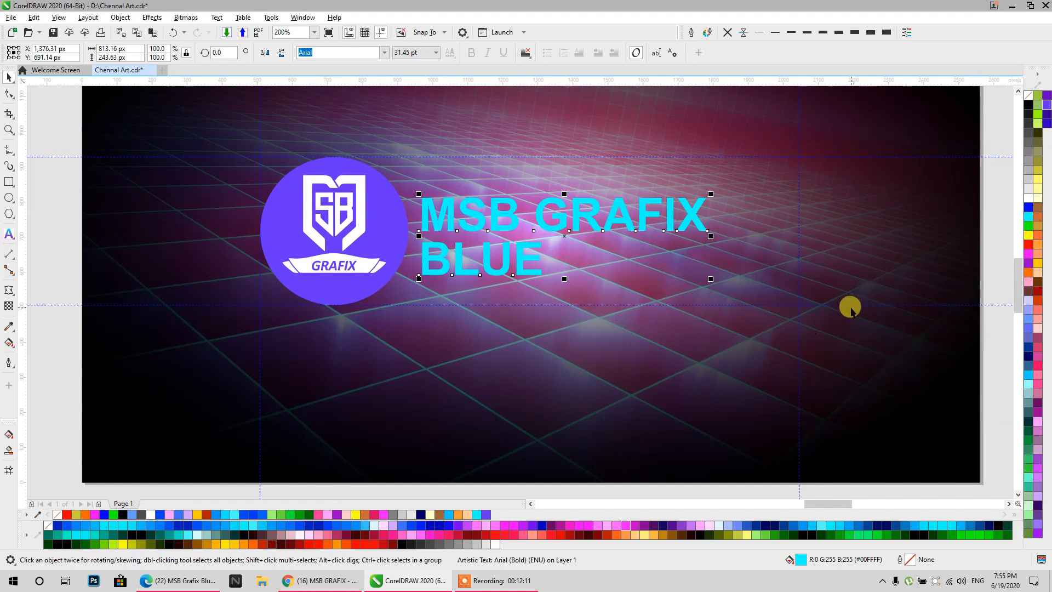
- Try purple, sky blue, slate blue, pink-violet, Neon Red and blue fills on the title
{"action": "left_click", "coordinate": [1026, 261]}
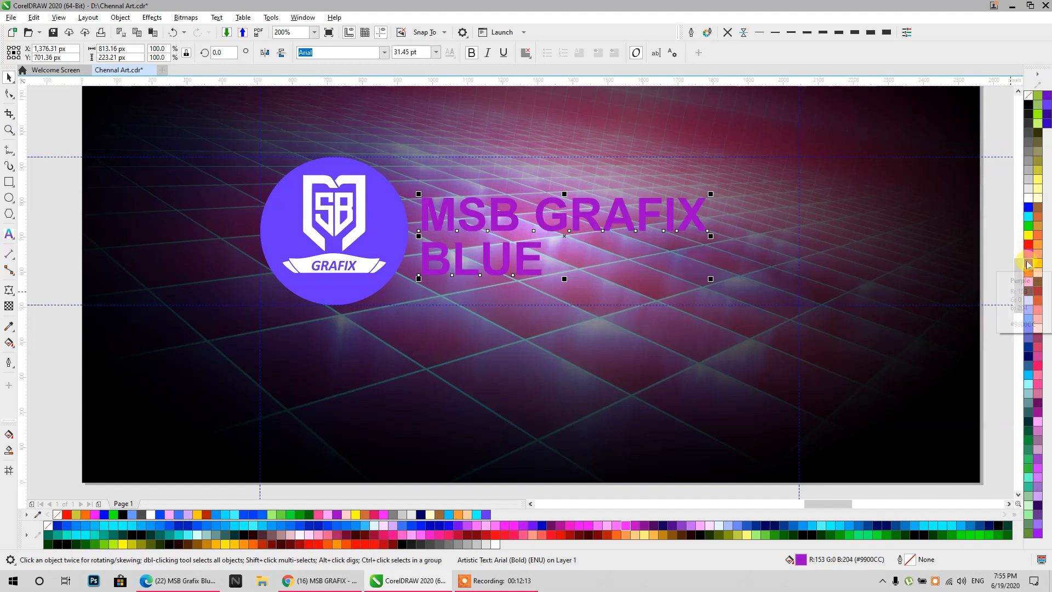
{"action": "left_click", "coordinate": [1029, 377]}
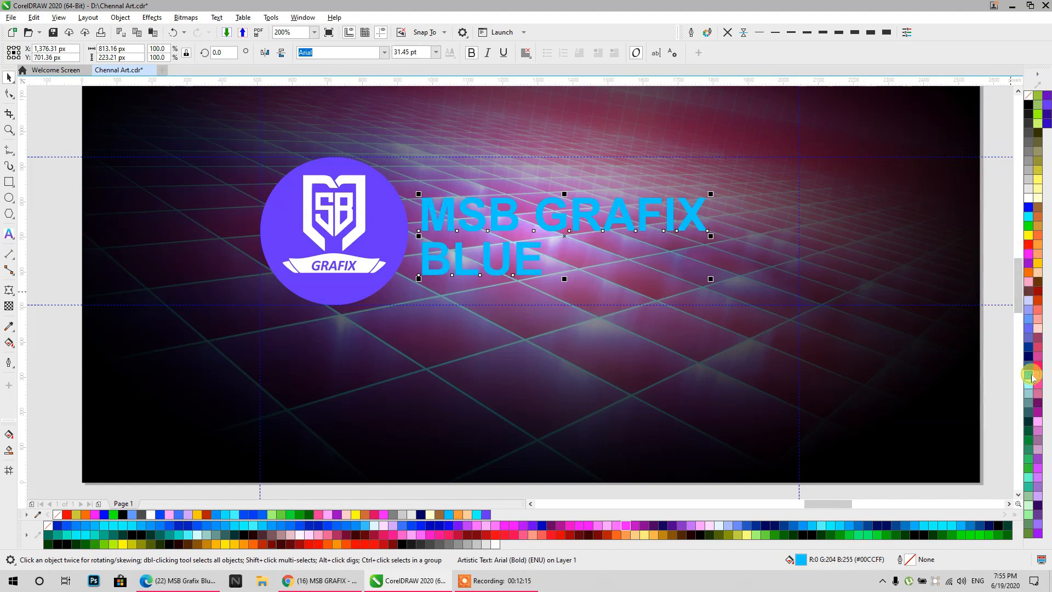
{"action": "left_click", "coordinate": [1028, 329]}
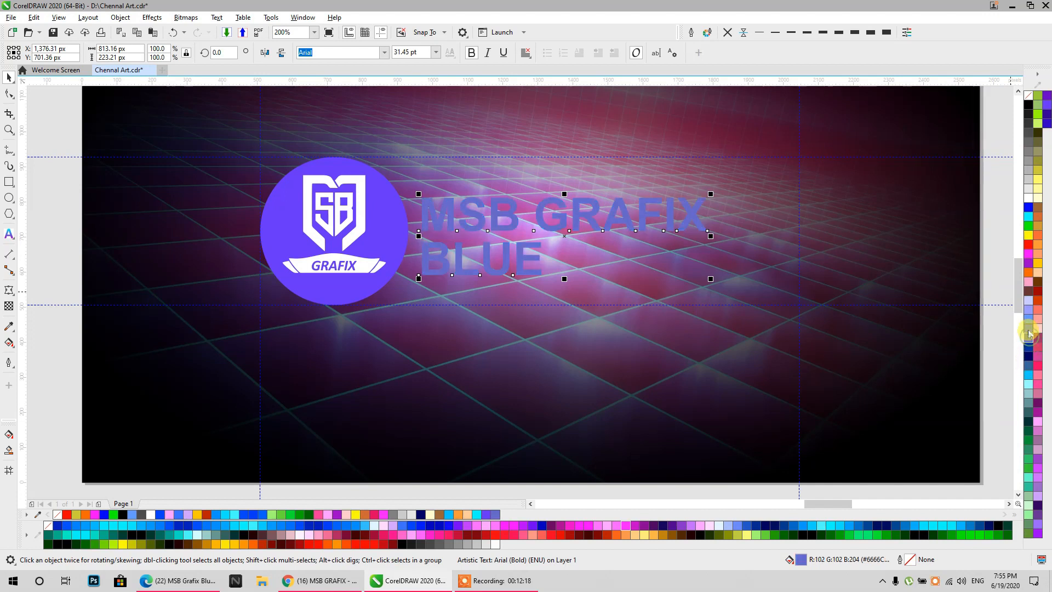
{"action": "left_click", "coordinate": [1038, 471]}
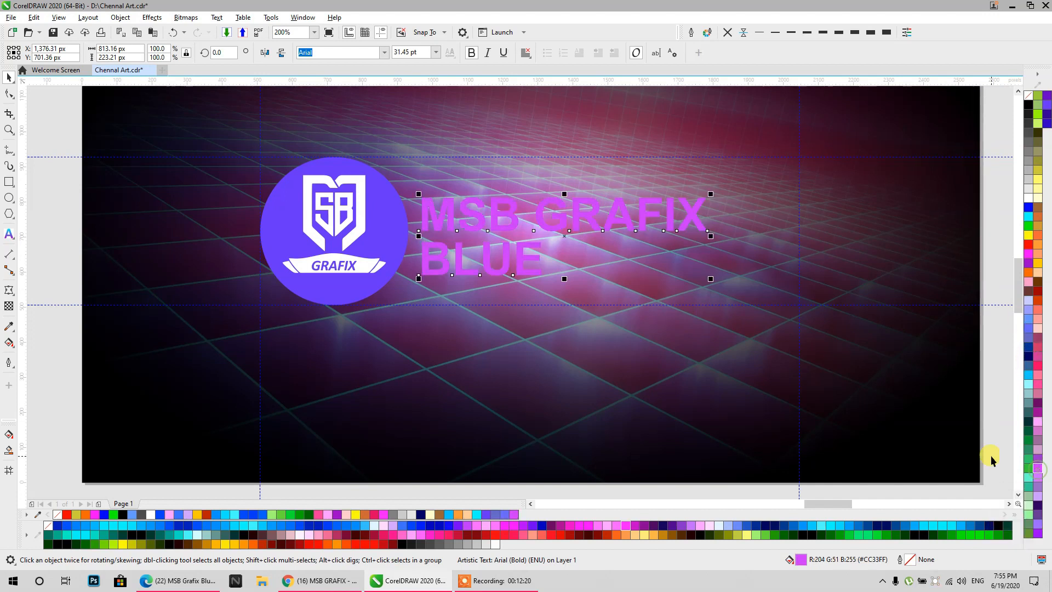
{"action": "left_click", "coordinate": [1038, 366]}
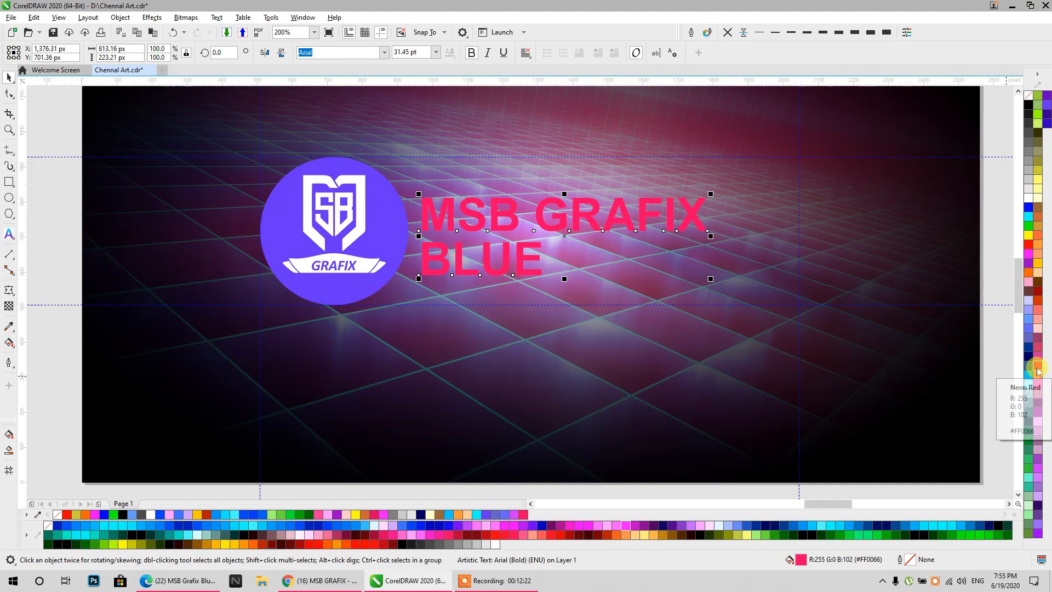
{"action": "left_click", "coordinate": [254, 513]}
- Delete the picture inside the background PowerClip and turn the frame back into a plain black rectangle
{"action": "double_click", "coordinate": [417, 394]}
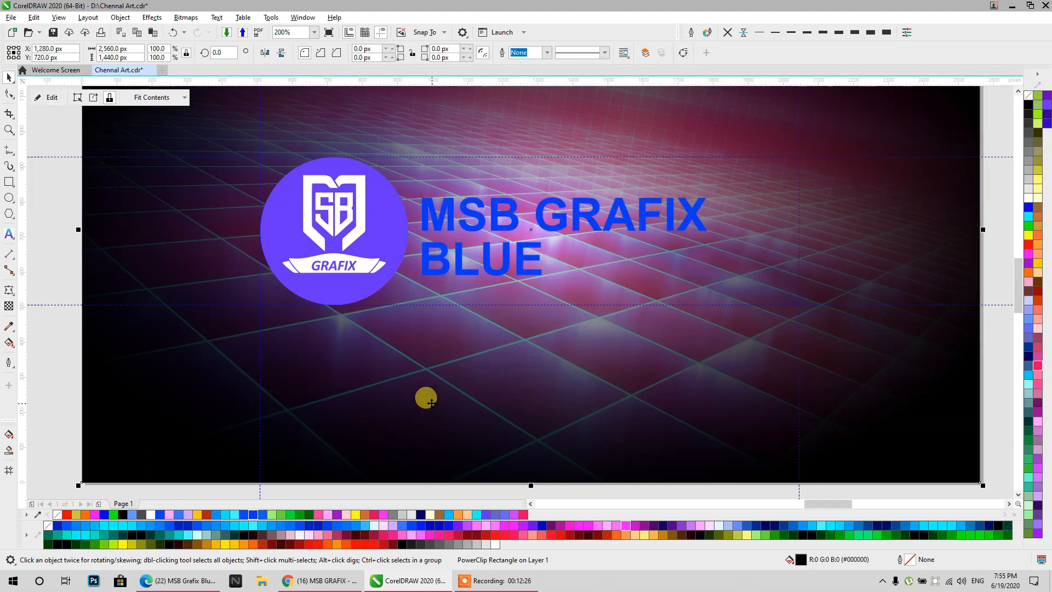
{"action": "left_click", "coordinate": [432, 405]}
{"action": "key", "text": "Delete"}
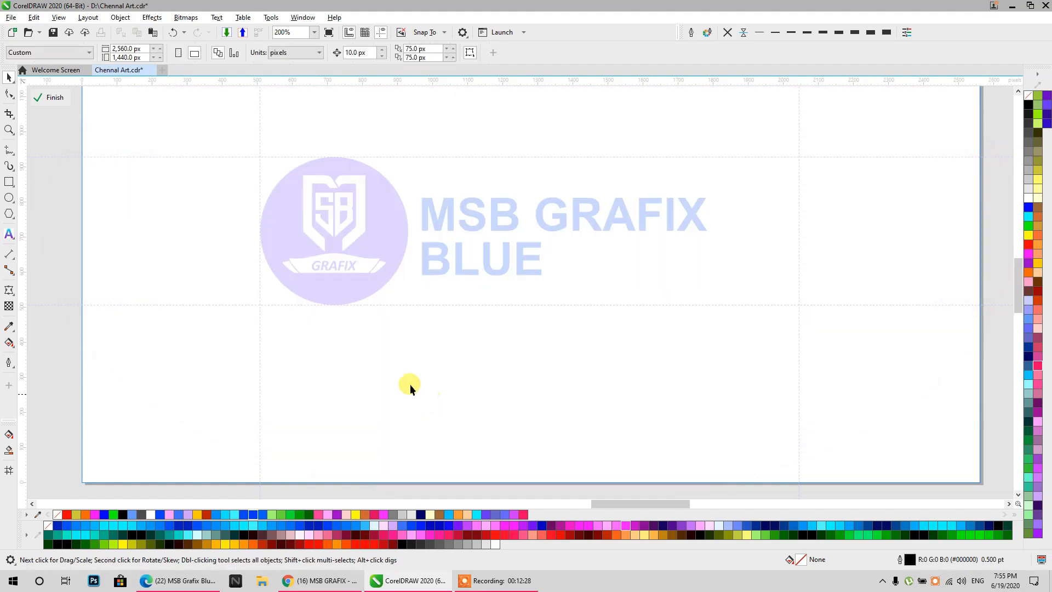
{"action": "left_click", "coordinate": [77, 280]}
{"action": "right_click", "coordinate": [447, 371]}
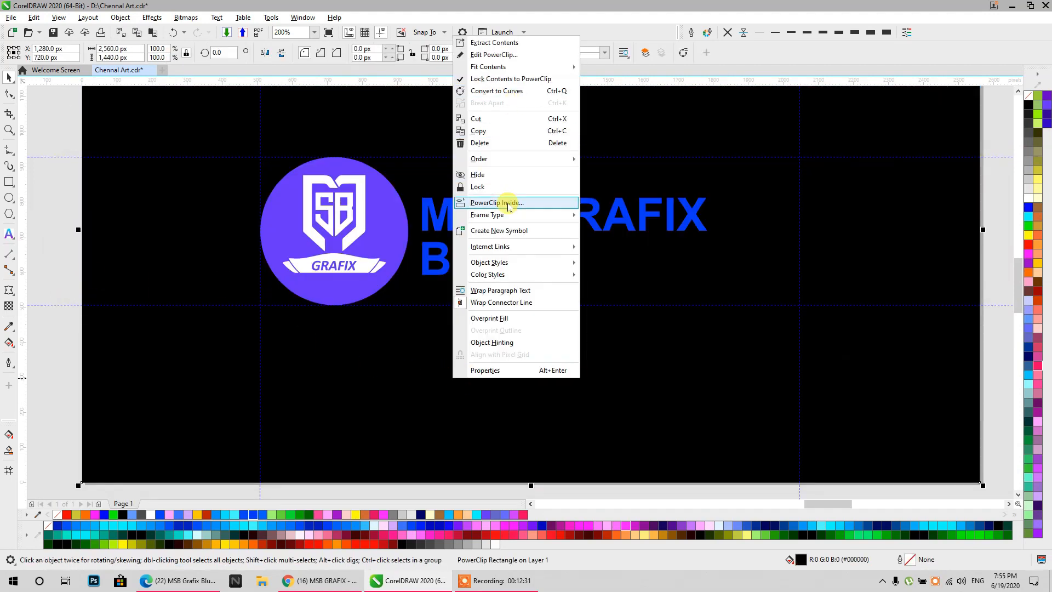
{"action": "mouse_move", "coordinate": [548, 214]}
{"action": "left_click", "coordinate": [599, 241]}
{"action": "scroll", "coordinate": [573, 272], "scroll_direction": "down", "scroll_amount": 1}
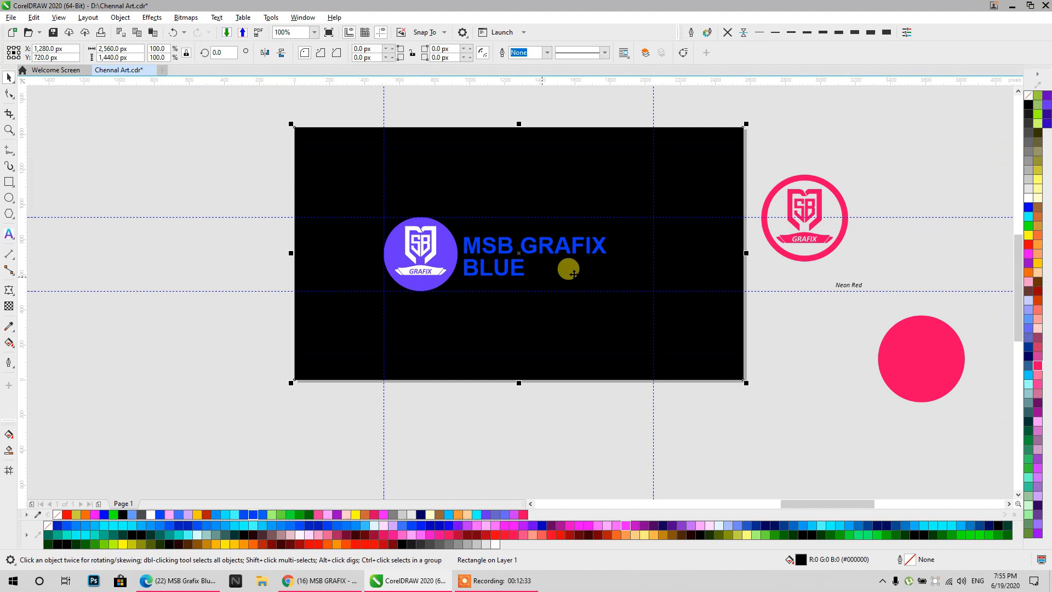
- Try cyan on the title, fill it with blue (#0000FF), and shift it slightly away from the circle
{"action": "scroll", "coordinate": [576, 266], "scroll_direction": "up", "scroll_amount": 1}
{"action": "left_click", "coordinate": [495, 235]}
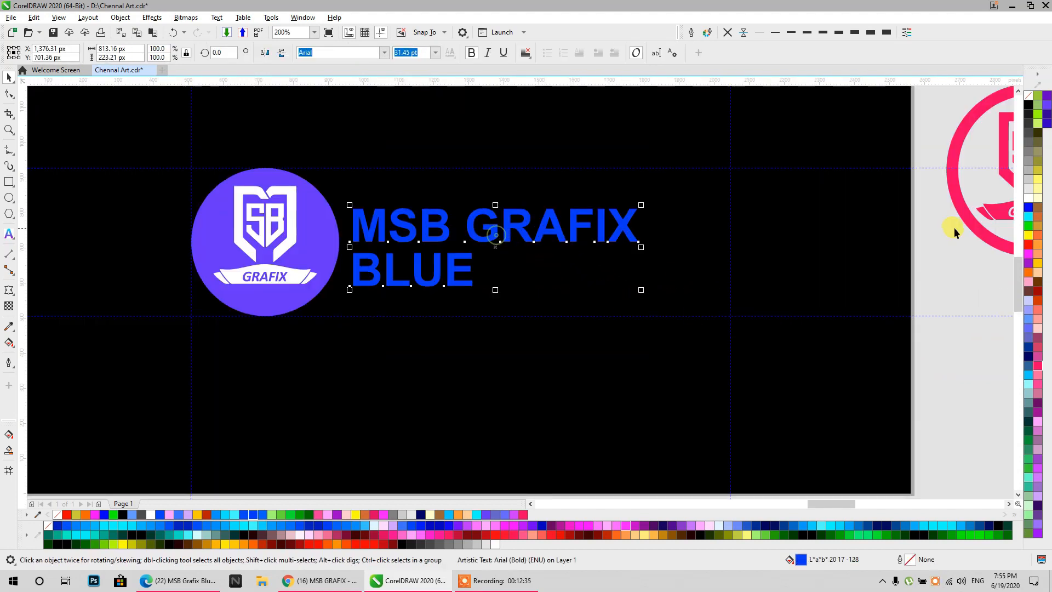
{"action": "left_click", "coordinate": [1029, 217]}
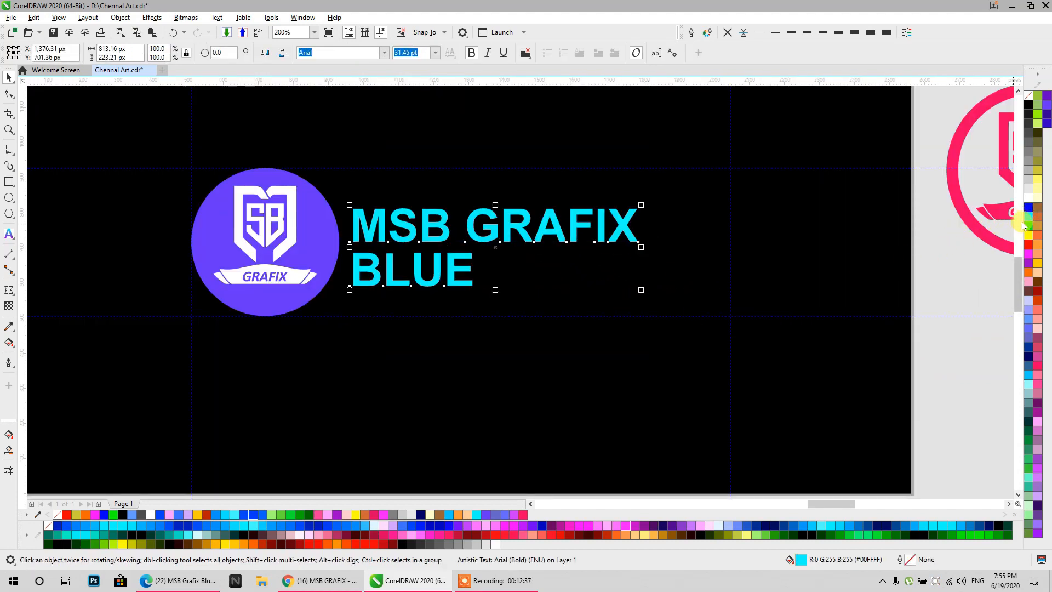
{"action": "left_click", "coordinate": [1028, 208]}
{"action": "left_click", "coordinate": [931, 272]}
{"action": "left_click_drag", "start_coordinate": [559, 239], "coordinate": [569, 239]}
- Scale the circle and its logo down together slightly within the guidelines
{"action": "left_click", "coordinate": [318, 268]}
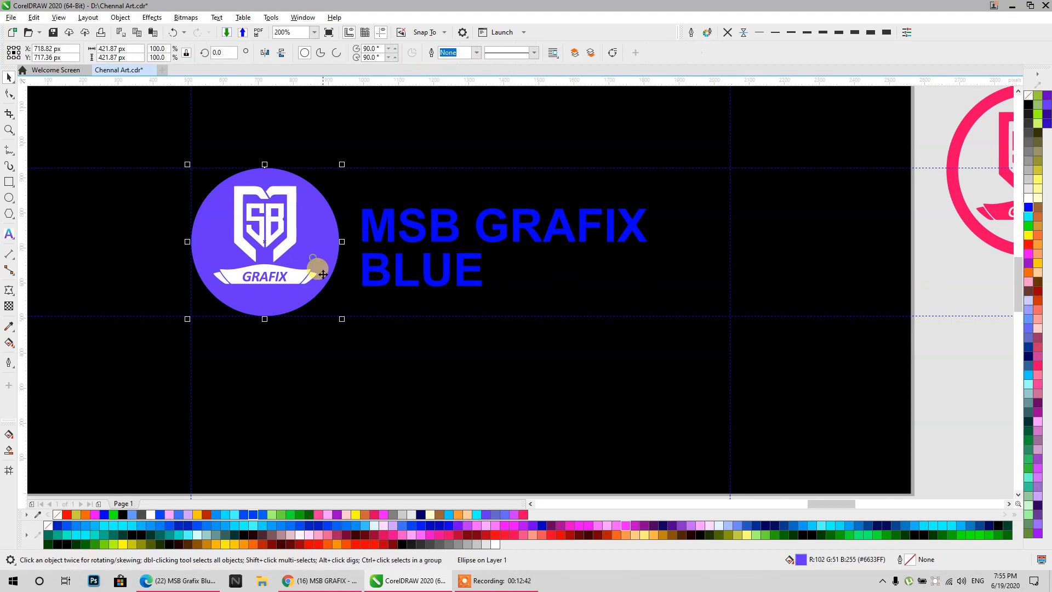
{"action": "left_click_drag", "start_coordinate": [333, 188], "coordinate": [584, 203]}
{"action": "left_click_drag", "start_coordinate": [227, 139], "coordinate": [601, 383]}
{"action": "left_click_drag", "start_coordinate": [588, 331], "coordinate": [582, 324]}
{"action": "left_click", "coordinate": [115, 210]}
{"action": "scroll", "coordinate": [115, 209], "scroll_direction": "down", "scroll_amount": 1}
{"action": "left_click_drag", "start_coordinate": [305, 242], "coordinate": [354, 252]}
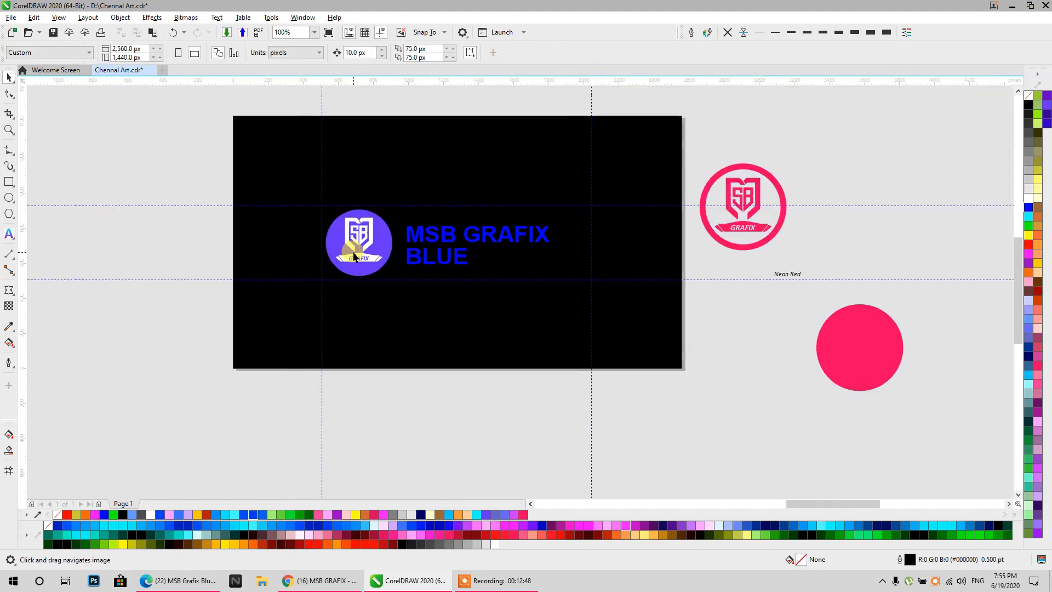
{"action": "scroll", "coordinate": [353, 252], "scroll_direction": "up", "scroll_amount": 1}
{"action": "scroll", "coordinate": [355, 255], "scroll_direction": "down", "scroll_amount": 2}
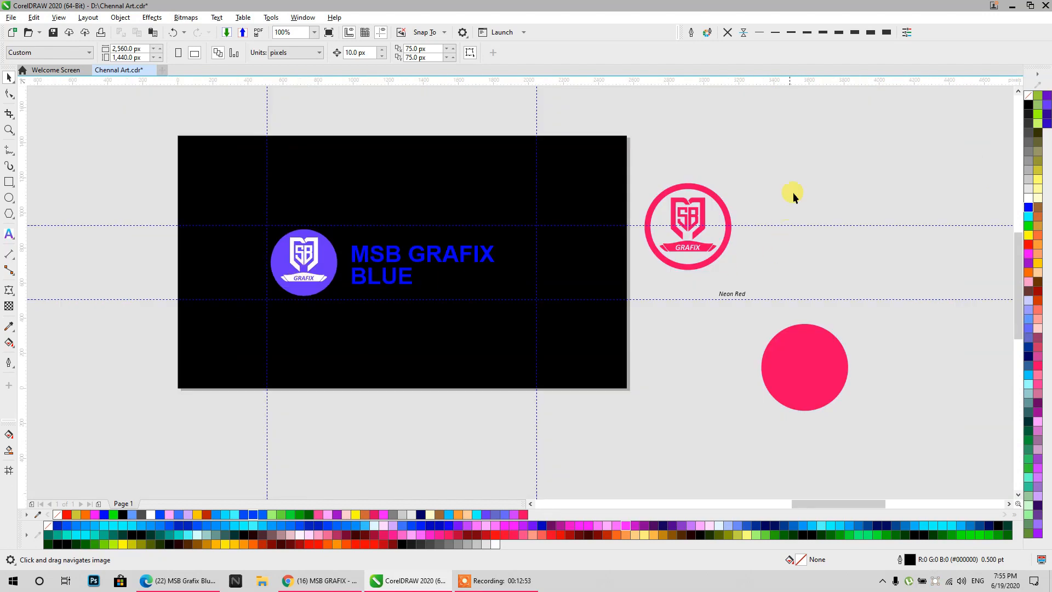
- Import the wp3807530 image from the w folder on drive D and place it across the page
{"action": "right_click", "coordinate": [811, 132]}
{"action": "left_click", "coordinate": [836, 192]}
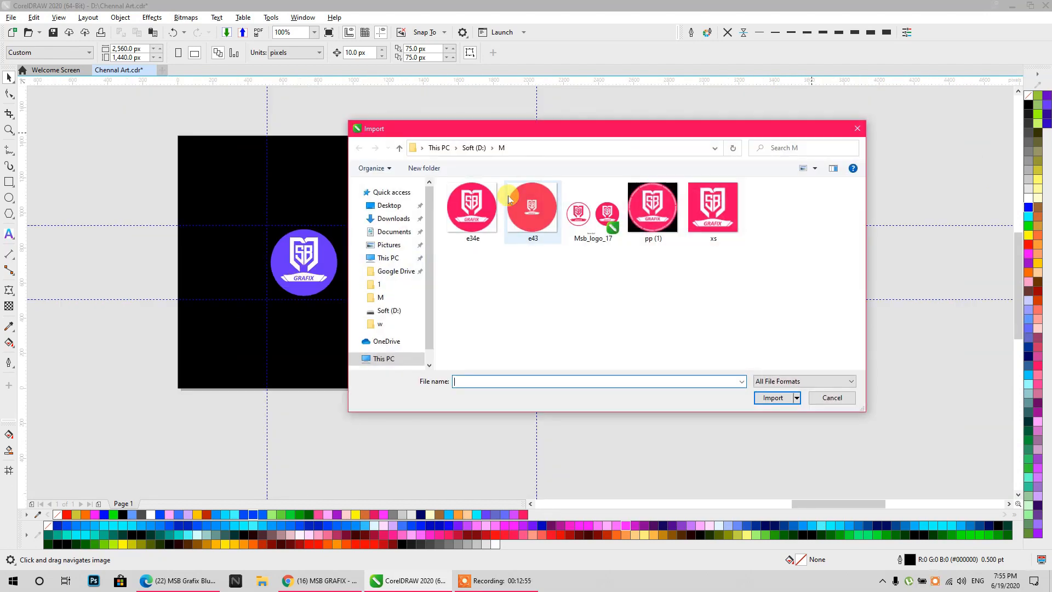
{"action": "left_click", "coordinate": [471, 147]}
{"action": "scroll", "coordinate": [510, 219], "scroll_direction": "down", "scroll_amount": 1}
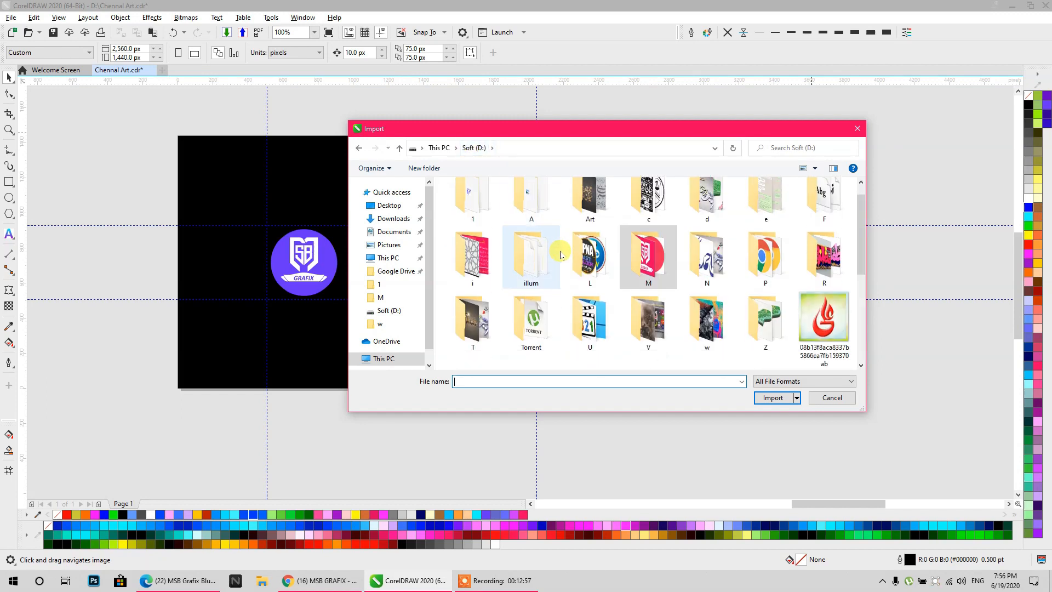
{"action": "double_click", "coordinate": [706, 322]}
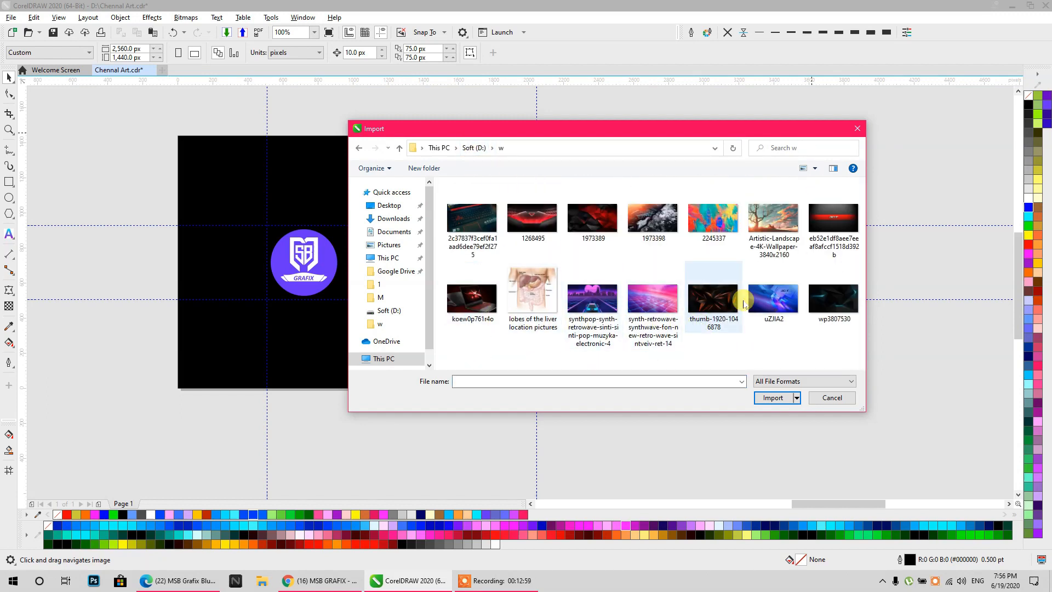
{"action": "left_click", "coordinate": [826, 328]}
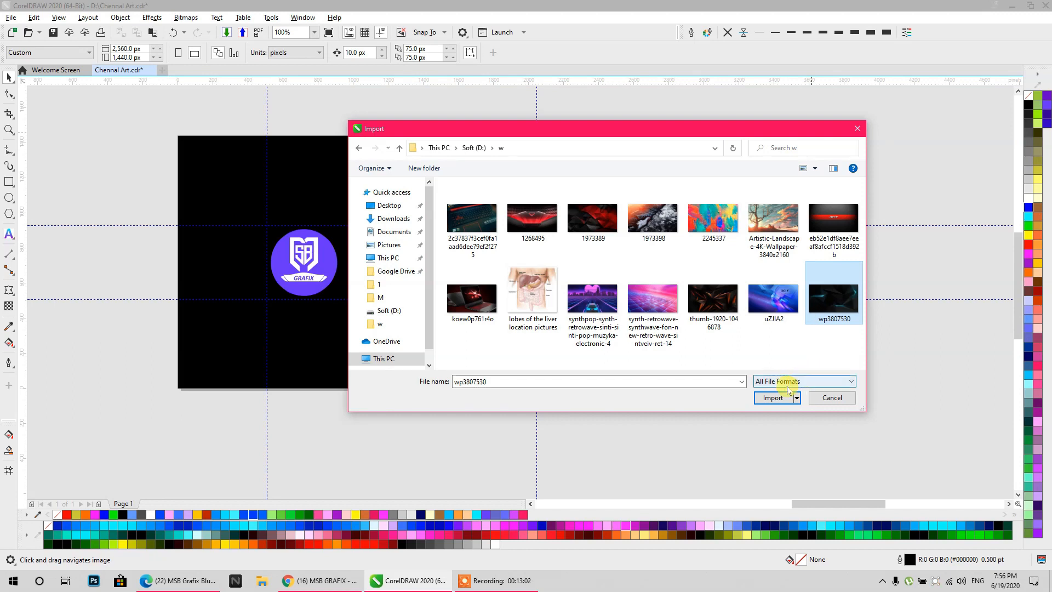
{"action": "left_click", "coordinate": [772, 397]}
{"action": "left_click_drag", "start_coordinate": [177, 136], "coordinate": [626, 400]}
- Move the imported wallpaper off the page and PowerClip it inside the black background rectangle
{"action": "scroll", "coordinate": [407, 231], "scroll_direction": "up", "scroll_amount": 1}
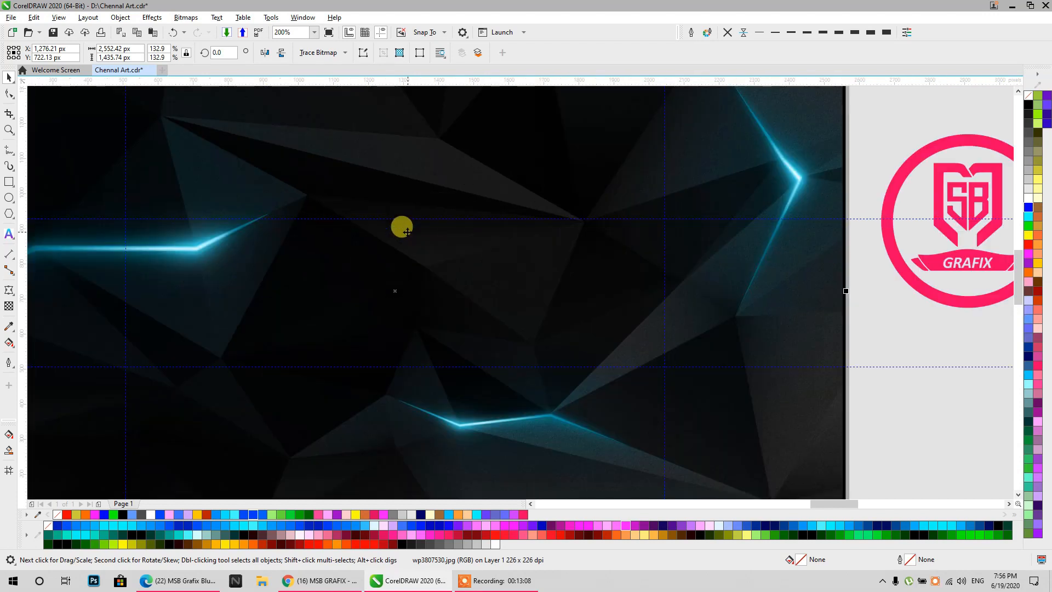
{"action": "scroll", "coordinate": [407, 231], "scroll_direction": "down", "scroll_amount": 1}
{"action": "left_click_drag", "start_coordinate": [338, 190], "coordinate": [838, 253]}
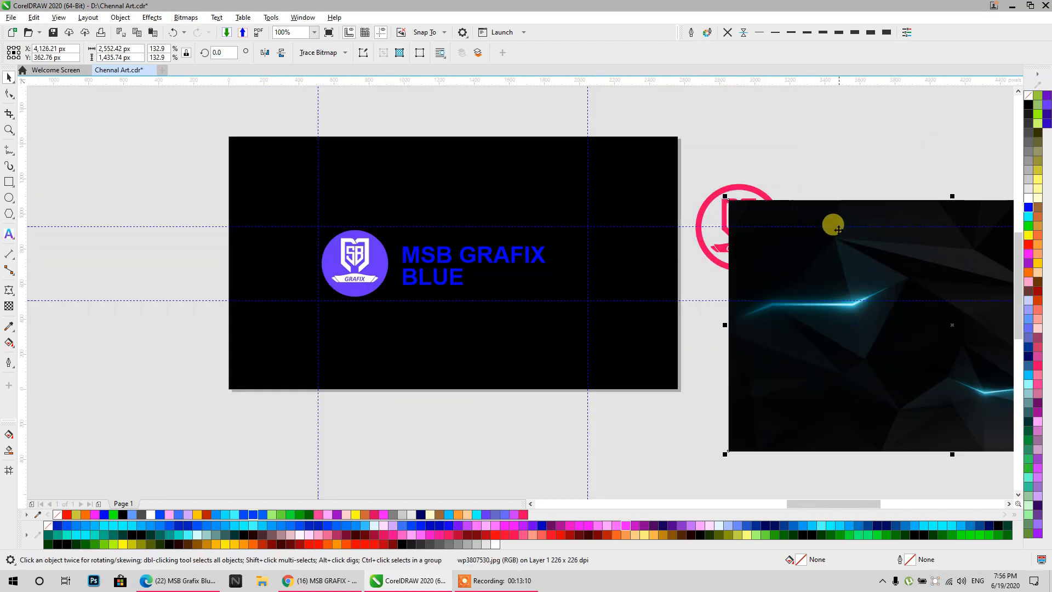
{"action": "right_click", "coordinate": [838, 229]}
{"action": "left_click", "coordinate": [871, 298]}
{"action": "left_click", "coordinate": [531, 351]}
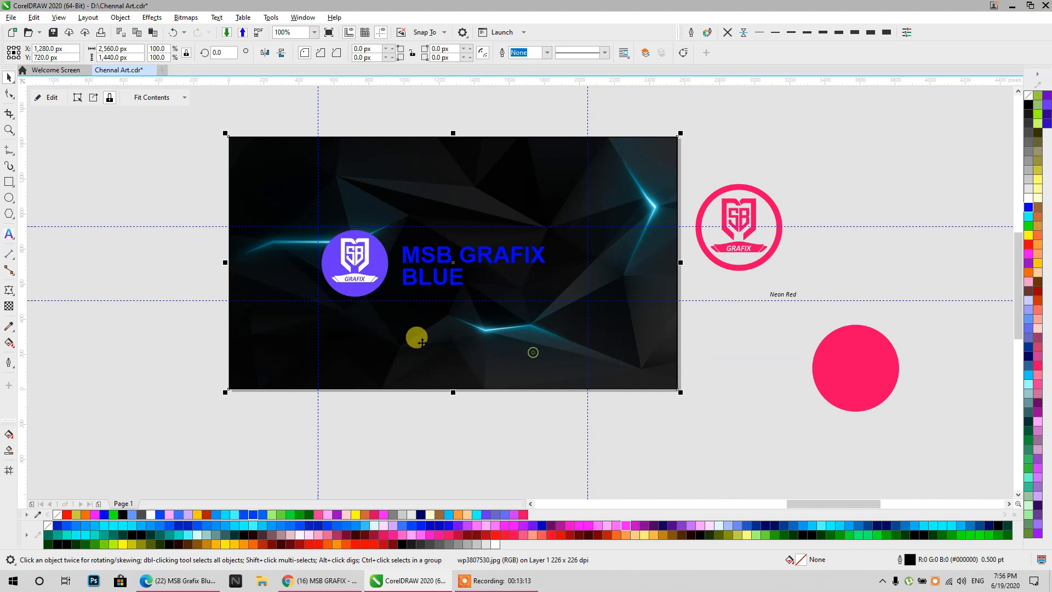
{"action": "scroll", "coordinate": [547, 265], "scroll_direction": "up", "scroll_amount": 1}
{"action": "scroll", "coordinate": [655, 249], "scroll_direction": "down", "scroll_amount": 1}
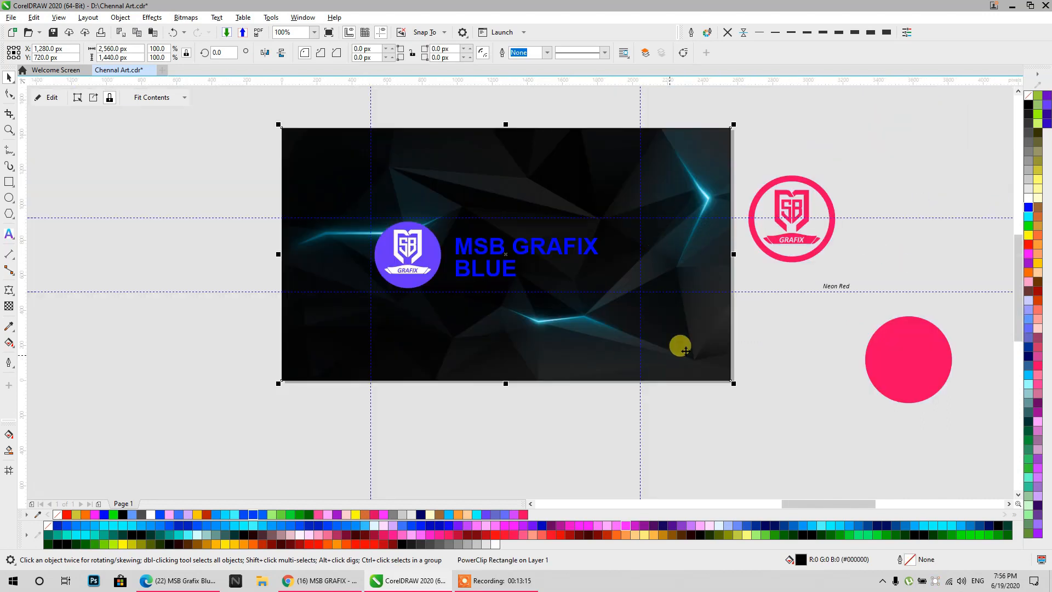
- Sample light cyan (#A6F9FF) from the wallpaper's glowing line and apply it to the title and the circle
{"action": "scroll", "coordinate": [450, 235], "scroll_direction": "up", "scroll_amount": 1}
{"action": "left_click", "coordinate": [64, 159]}
{"action": "left_click_drag", "start_coordinate": [94, 117], "coordinate": [313, 280]}
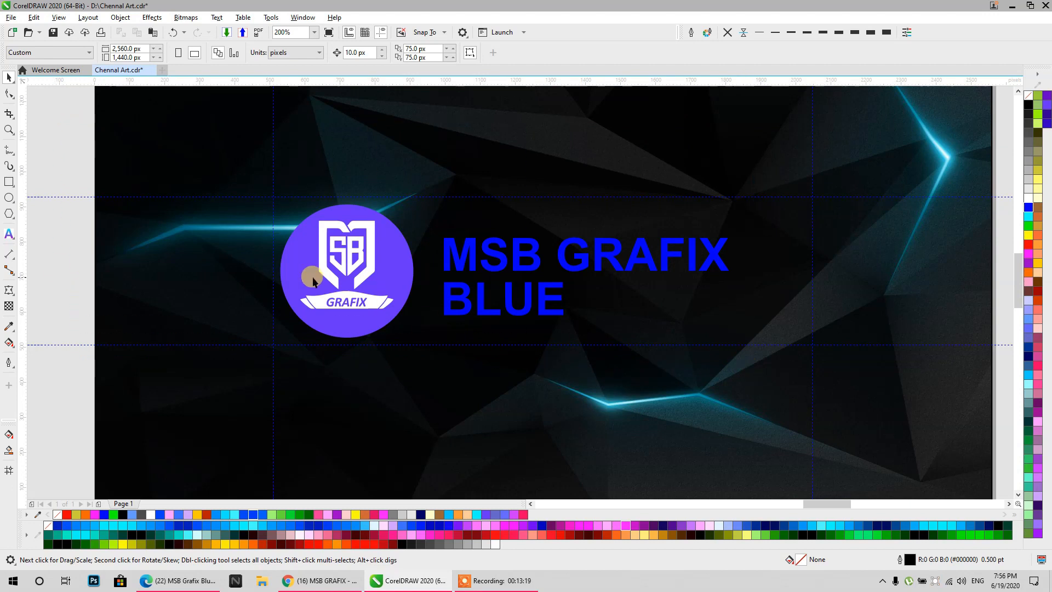
{"action": "left_click", "coordinate": [464, 267]}
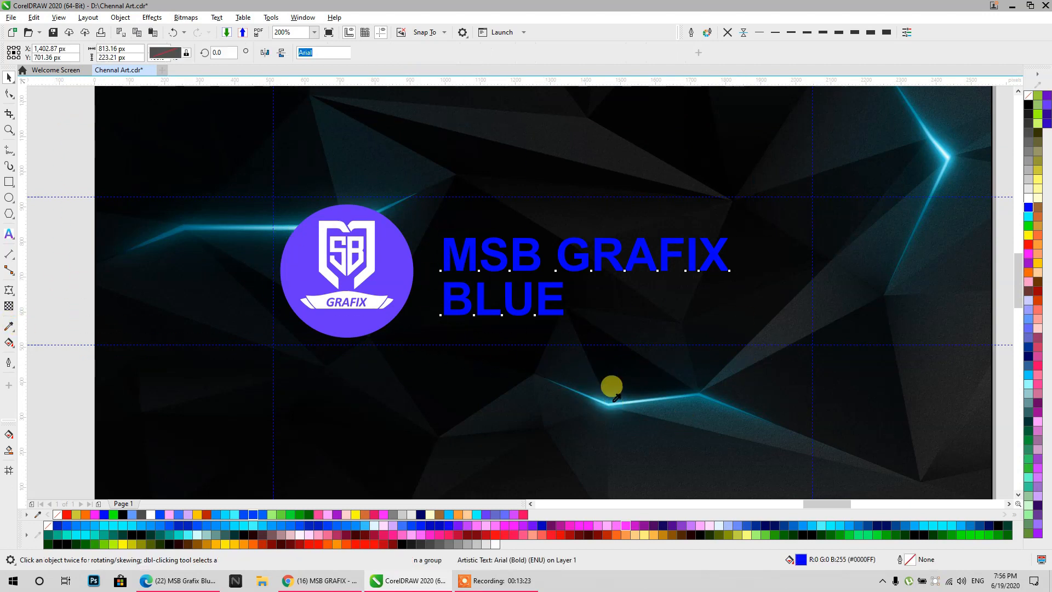
{"action": "key", "text": "i"}
{"action": "left_click", "coordinate": [606, 386]}
{"action": "left_click", "coordinate": [559, 253]}
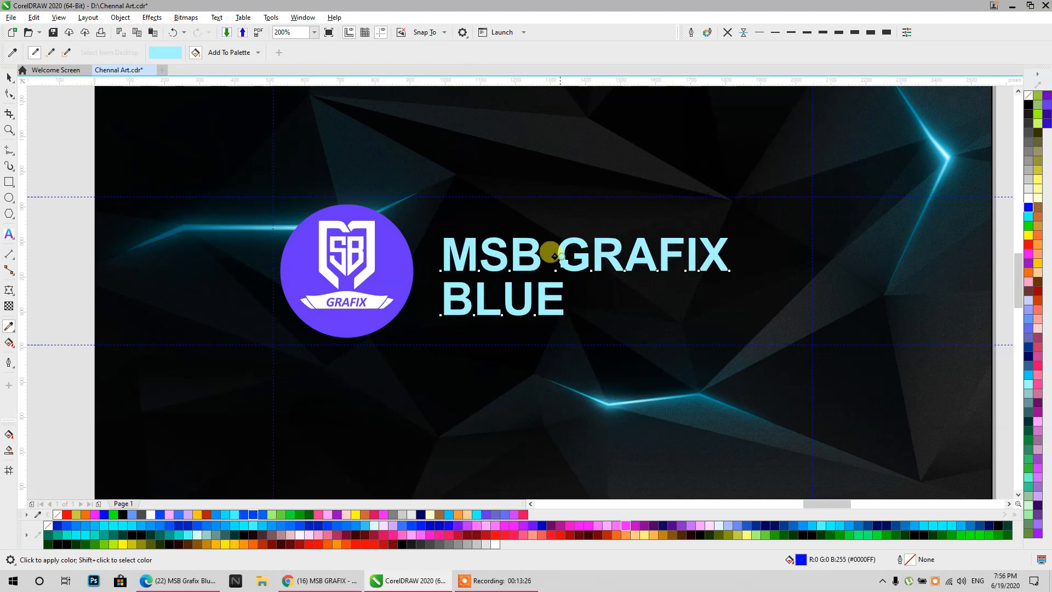
{"action": "left_click", "coordinate": [377, 259]}
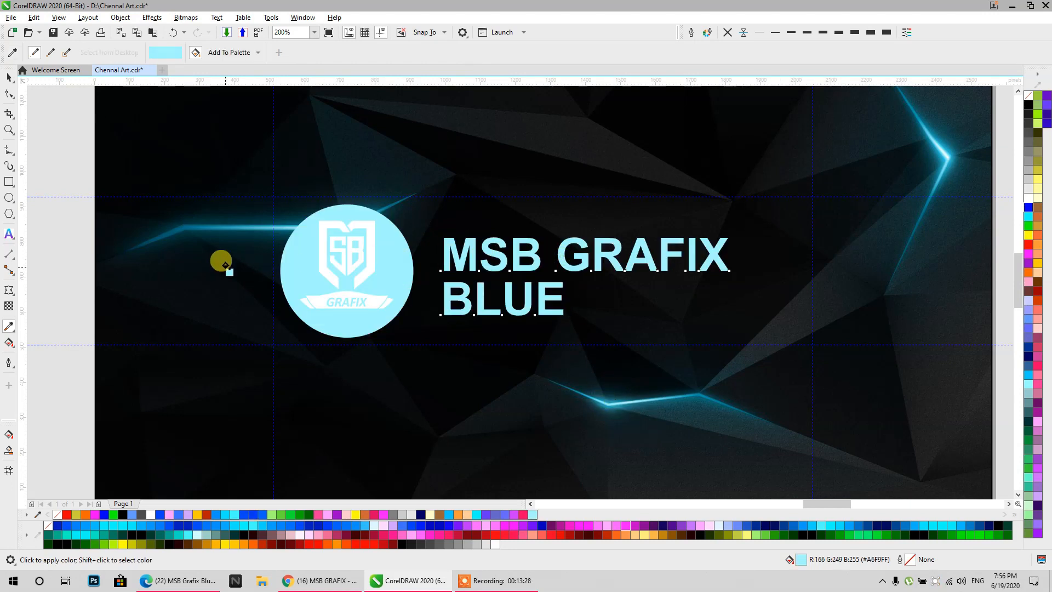
- Fill the white logo artwork inside the circle with black
{"action": "left_click", "coordinate": [8, 78]}
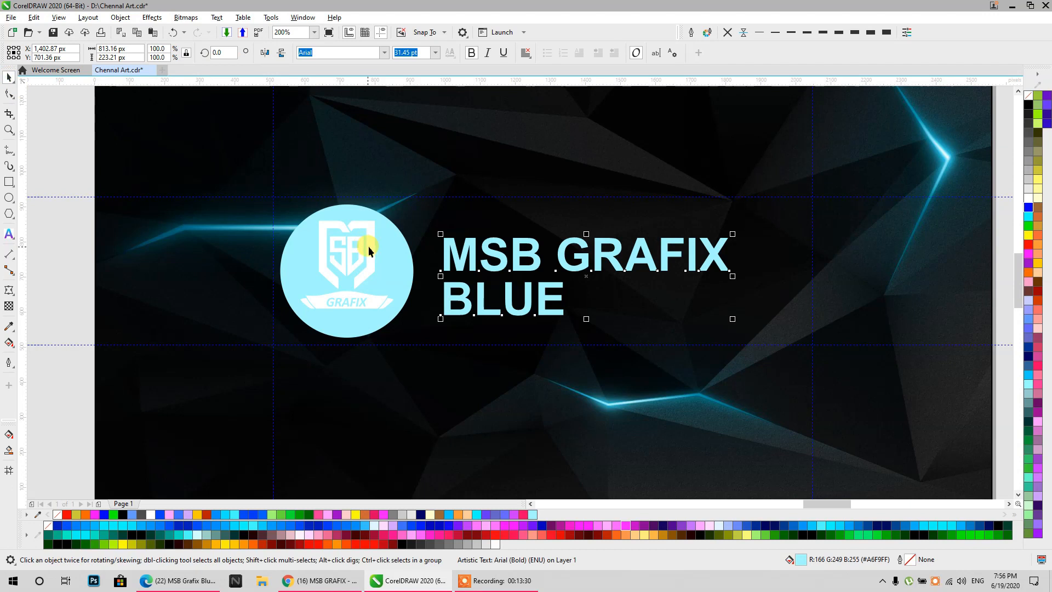
{"action": "left_click", "coordinate": [369, 245]}
{"action": "left_click", "coordinate": [1024, 104]}
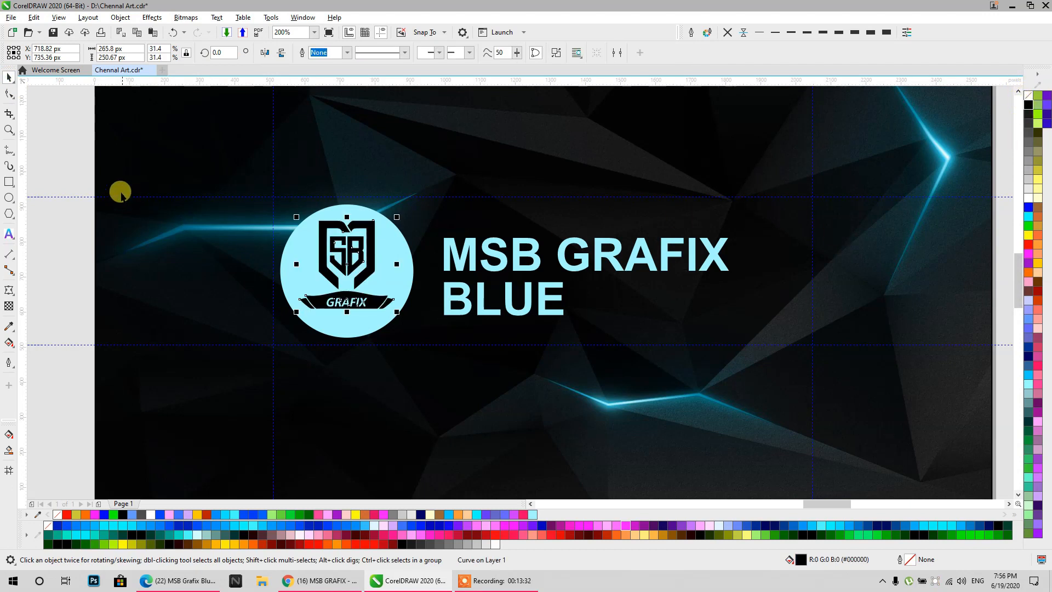
{"action": "left_click", "coordinate": [1030, 221]}
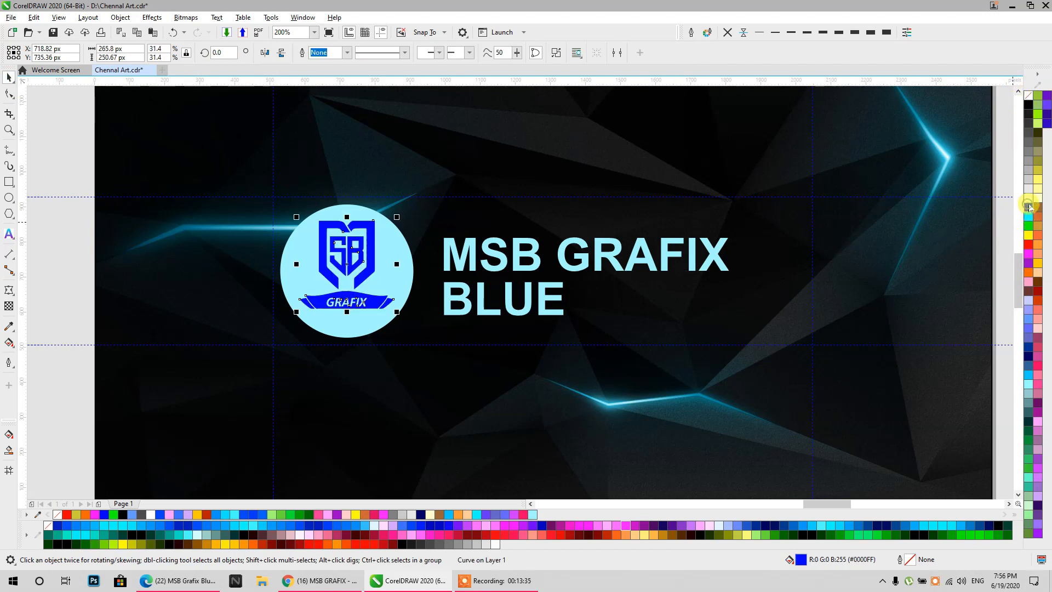
{"action": "left_click", "coordinate": [1029, 207]}
{"action": "key", "text": "ctrl+z"}
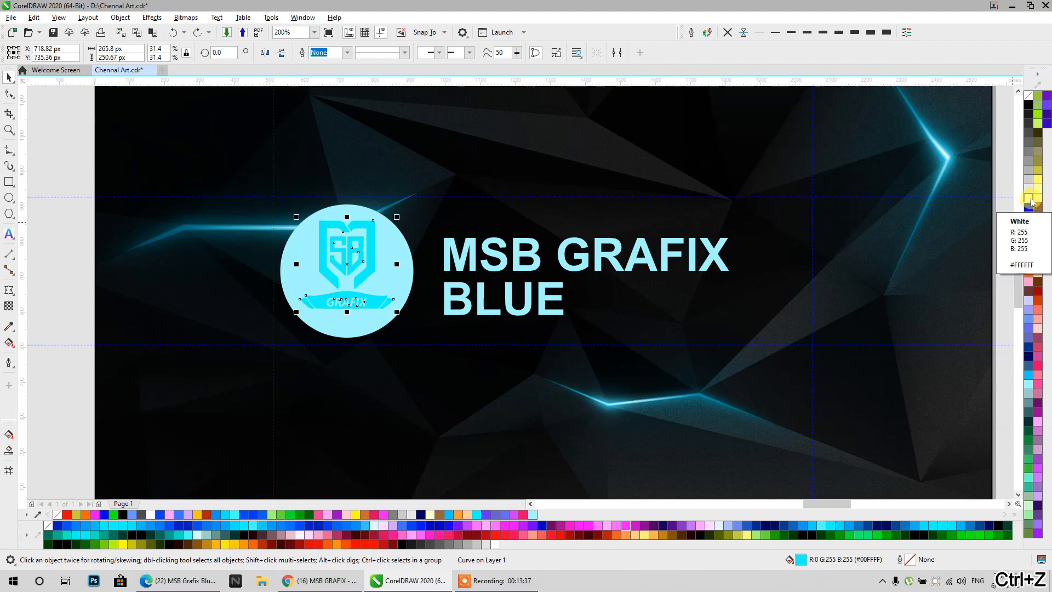
{"action": "key", "text": "ctrl+z"}
- Select the background, circle, logo and title, remove their outlines, and start exporting the selection
{"action": "left_click", "coordinate": [70, 121]}
{"action": "scroll", "coordinate": [370, 165], "scroll_direction": "down", "scroll_amount": 1}
{"action": "left_click_drag", "start_coordinate": [491, 296], "coordinate": [699, 403]}
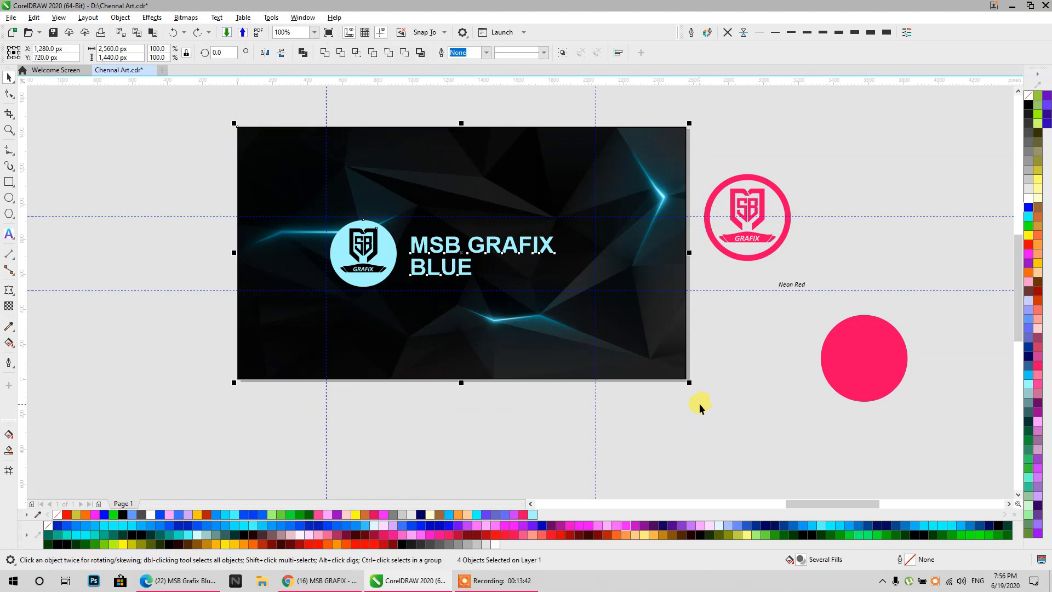
{"action": "left_click", "coordinate": [727, 33]}
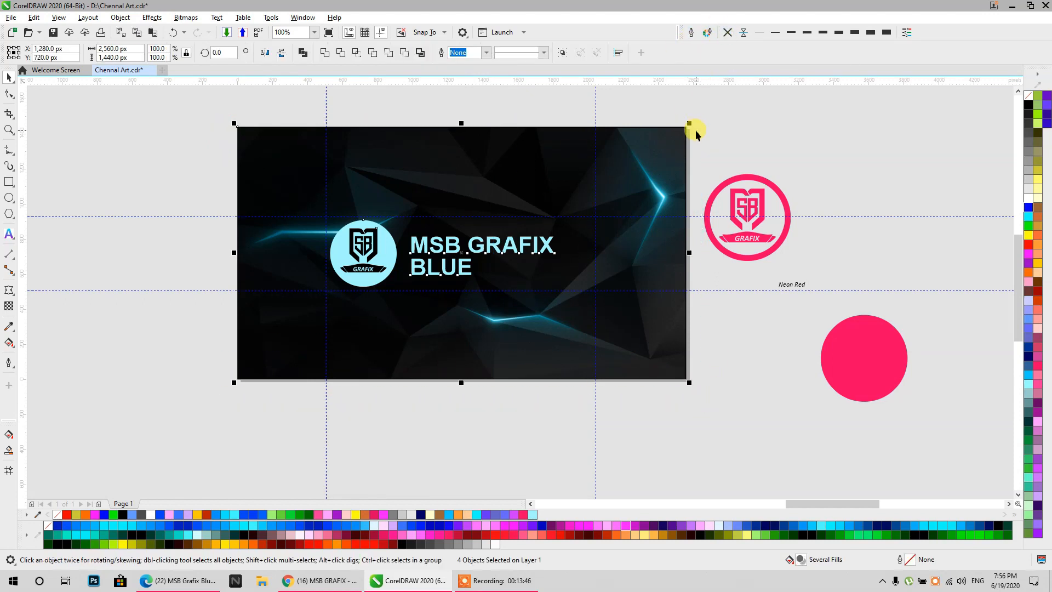
{"action": "key", "text": "ctrl+e"}
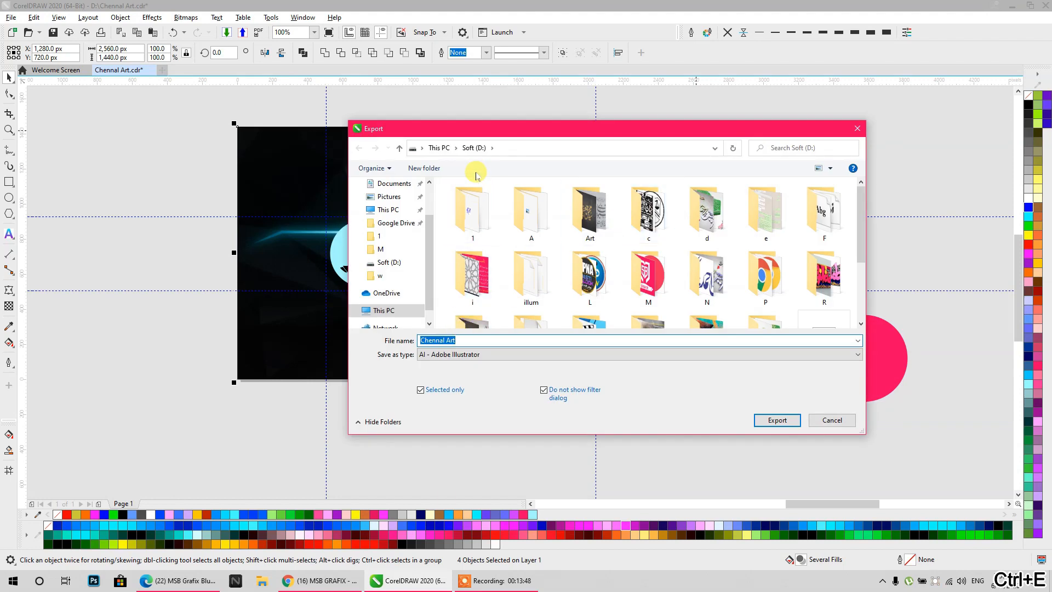
- Export the selected dark blue banner artwork to drive D as a PNG named Chennal Art 02
{"action": "left_click", "coordinate": [466, 355]}
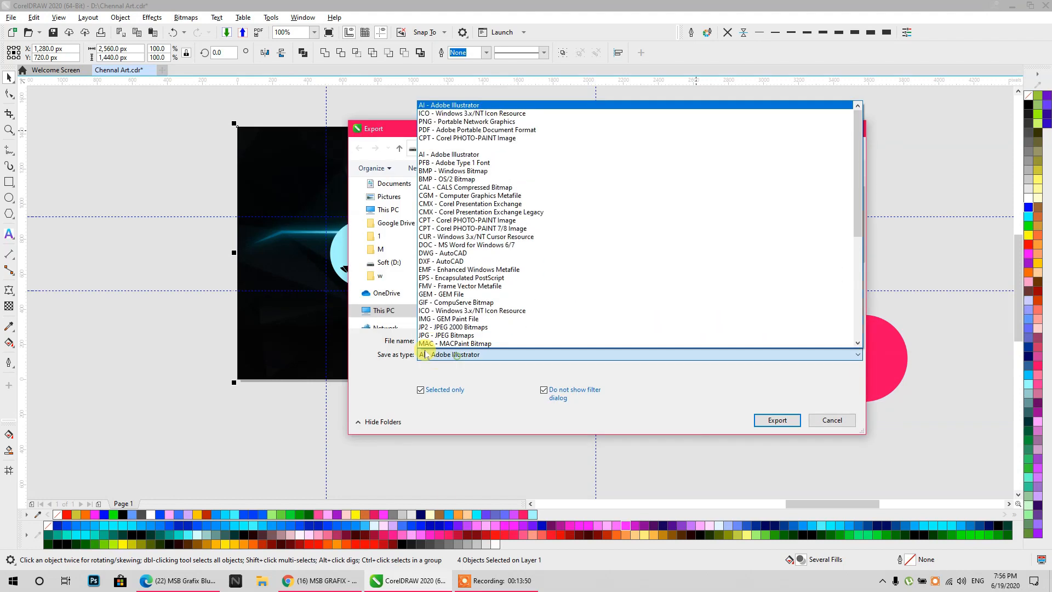
{"action": "left_click", "coordinate": [433, 122]}
{"action": "left_click", "coordinate": [765, 417]}
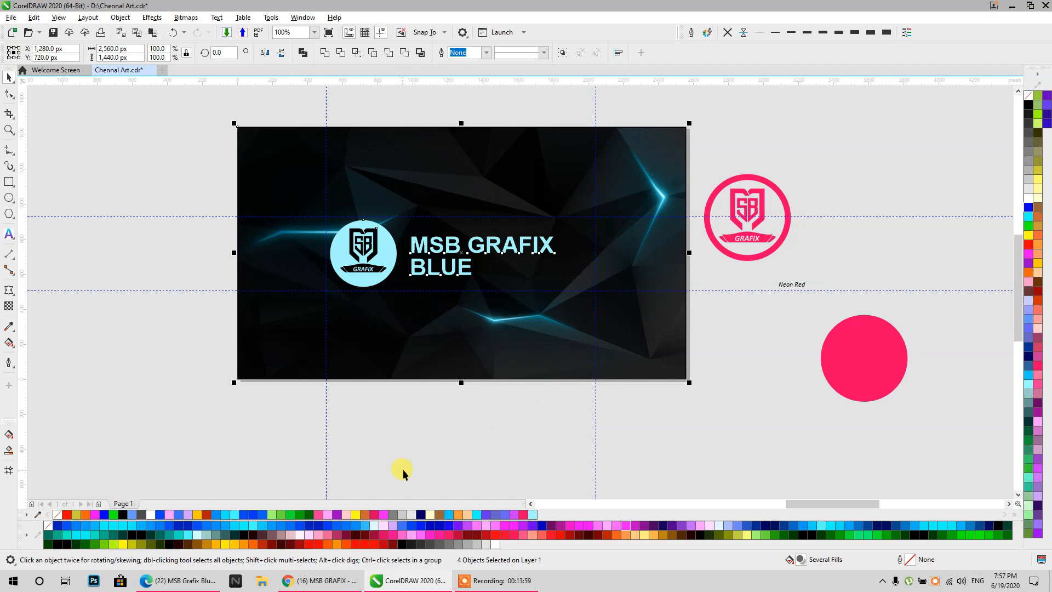
{"action": "left_click", "coordinate": [428, 423]}
{"action": "left_click_drag", "start_coordinate": [405, 215], "coordinate": [690, 380]}
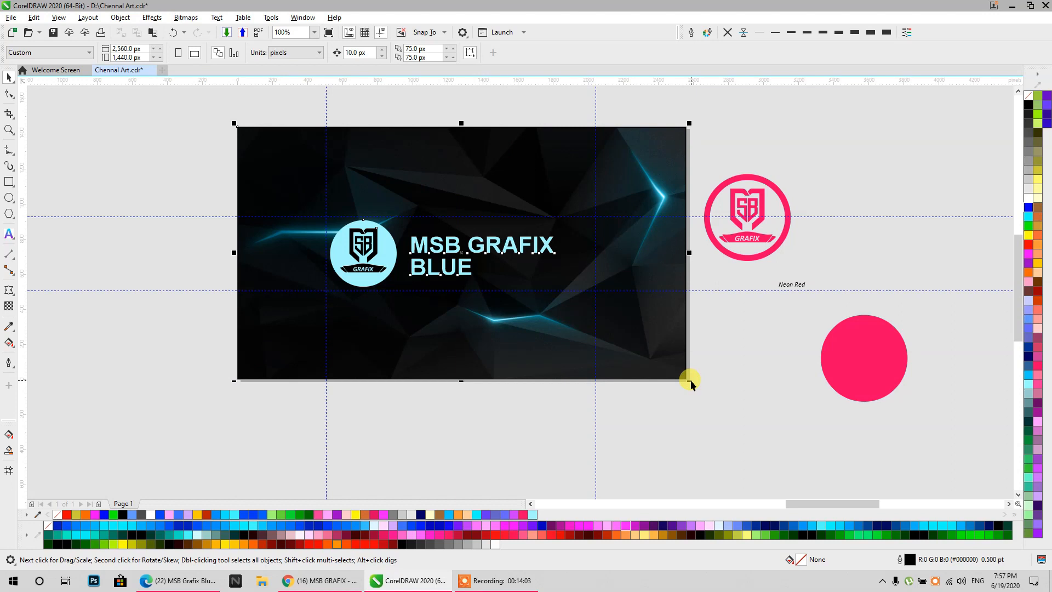
{"action": "key", "text": "ctrl+e"}
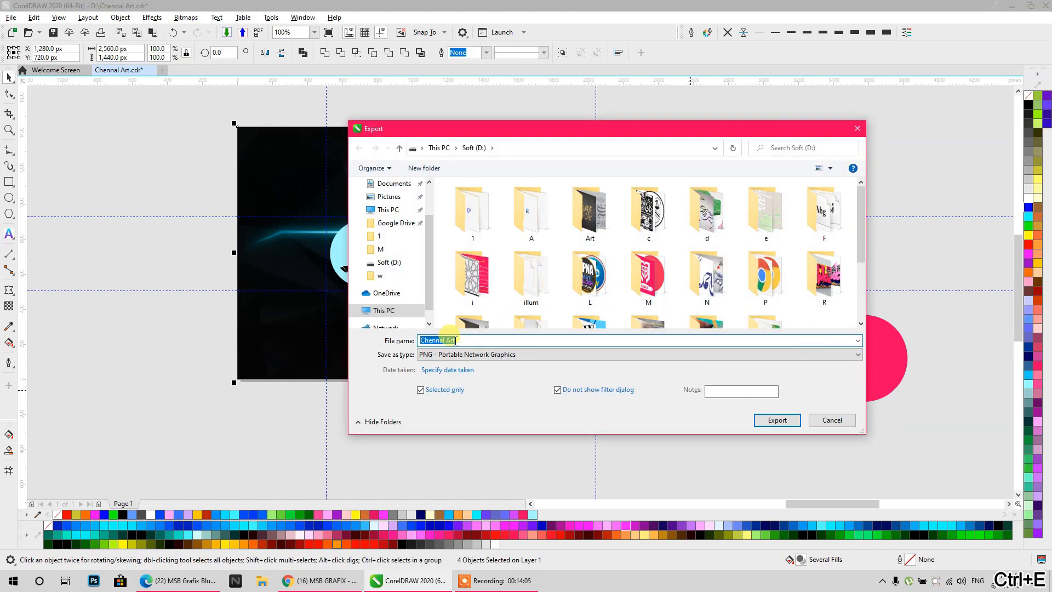
{"action": "left_click", "coordinate": [469, 341]}
{"action": "type", "text": "02"}
{"action": "key", "text": "Return"}
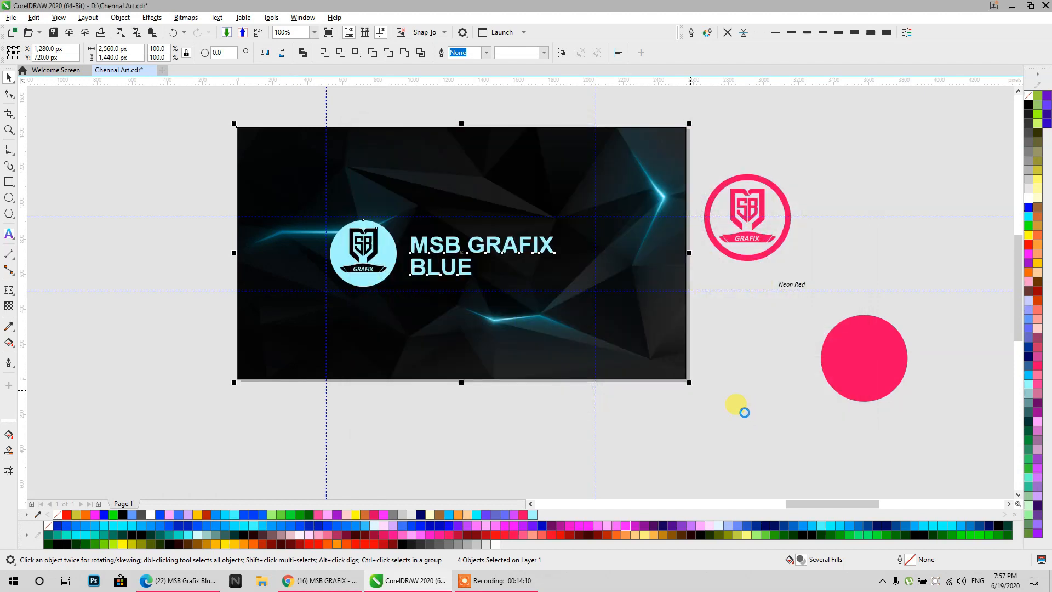
- Switch to the Edge browser and upload Chennal Art 02 from drive D as the MSB Grafix Blue channel art
{"action": "left_click", "coordinate": [180, 580]}
{"action": "left_click", "coordinate": [1010, 96]}
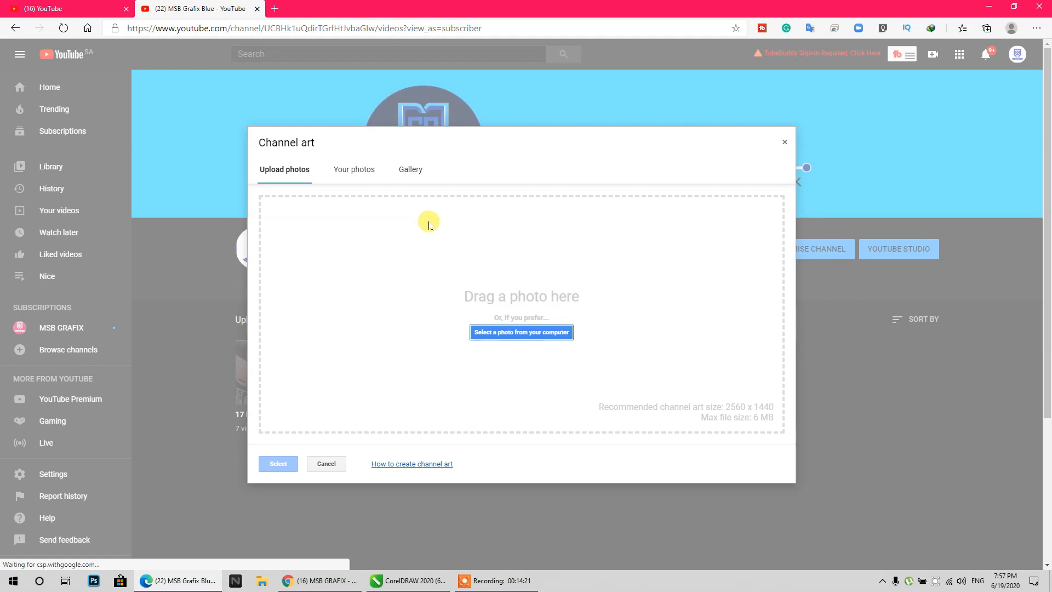
{"action": "left_click", "coordinate": [507, 334]}
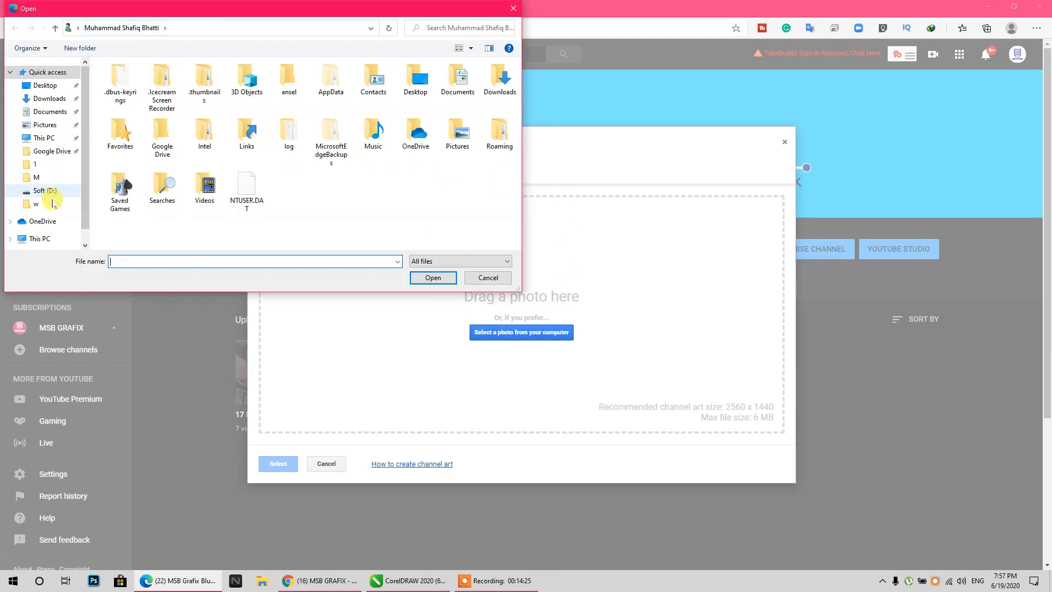
{"action": "left_click", "coordinate": [46, 191]}
{"action": "scroll", "coordinate": [307, 164], "scroll_direction": "down", "scroll_amount": 3}
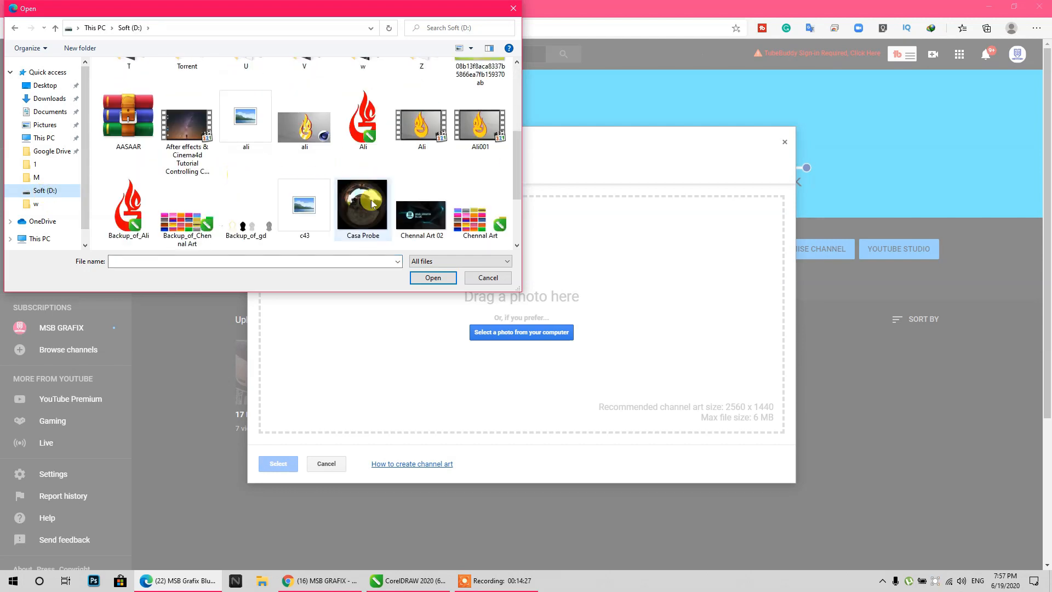
{"action": "left_click", "coordinate": [421, 211]}
{"action": "left_click", "coordinate": [431, 277]}
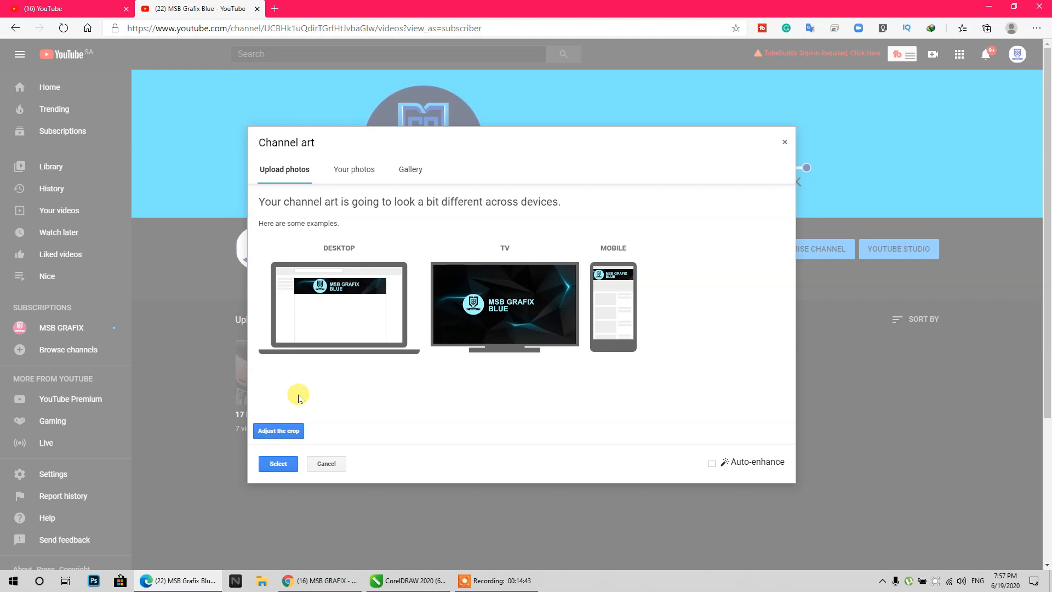
{"action": "left_click", "coordinate": [279, 464]}
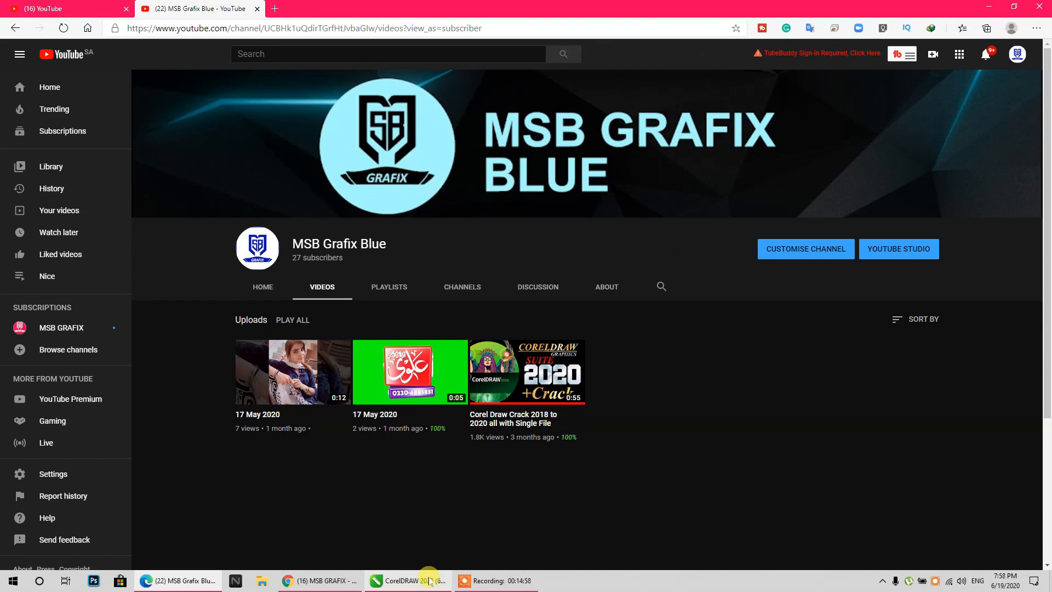
{"action": "left_click", "coordinate": [467, 581]}
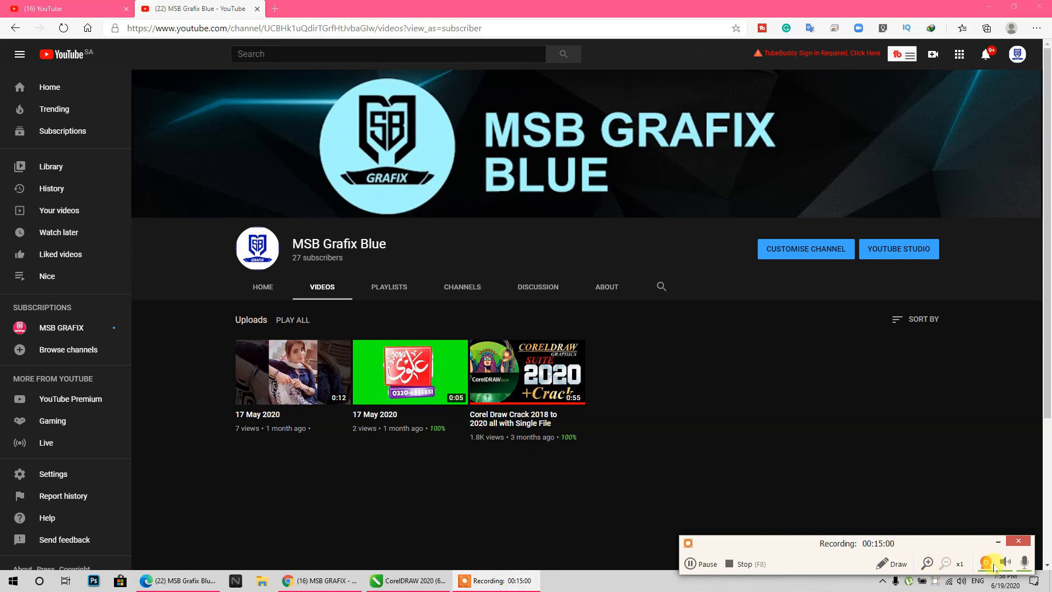
{"action": "left_click", "coordinate": [999, 543]}
- Switch to CorelDRAW and move the dark blue background image off the page, leaving the logo and title in place
{"action": "left_click", "coordinate": [407, 580]}
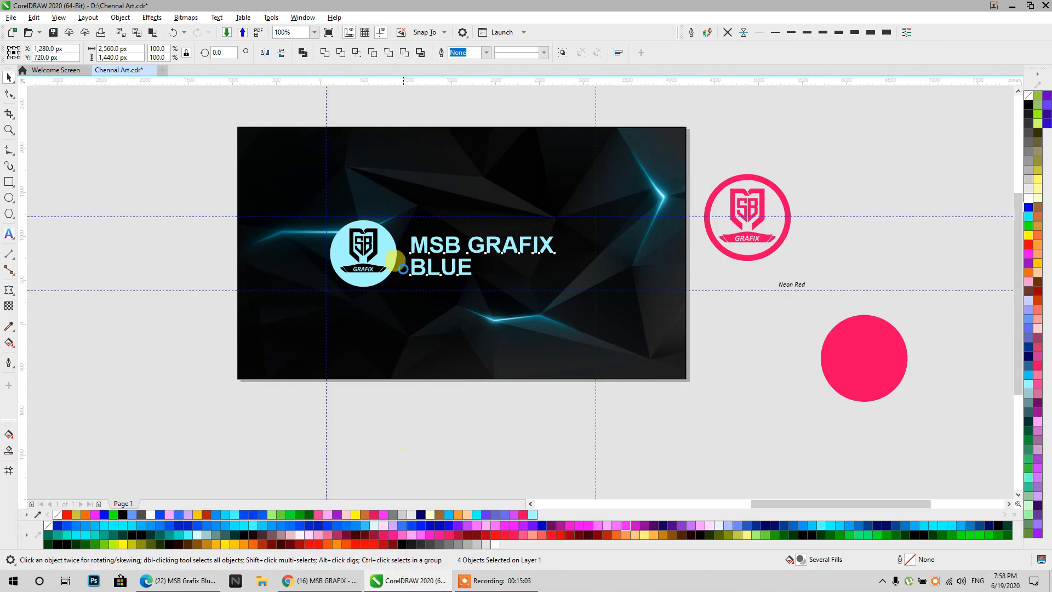
{"action": "scroll", "coordinate": [399, 260], "scroll_direction": "down", "scroll_amount": 3}
{"action": "left_click_drag", "start_coordinate": [190, 313], "coordinate": [393, 338]}
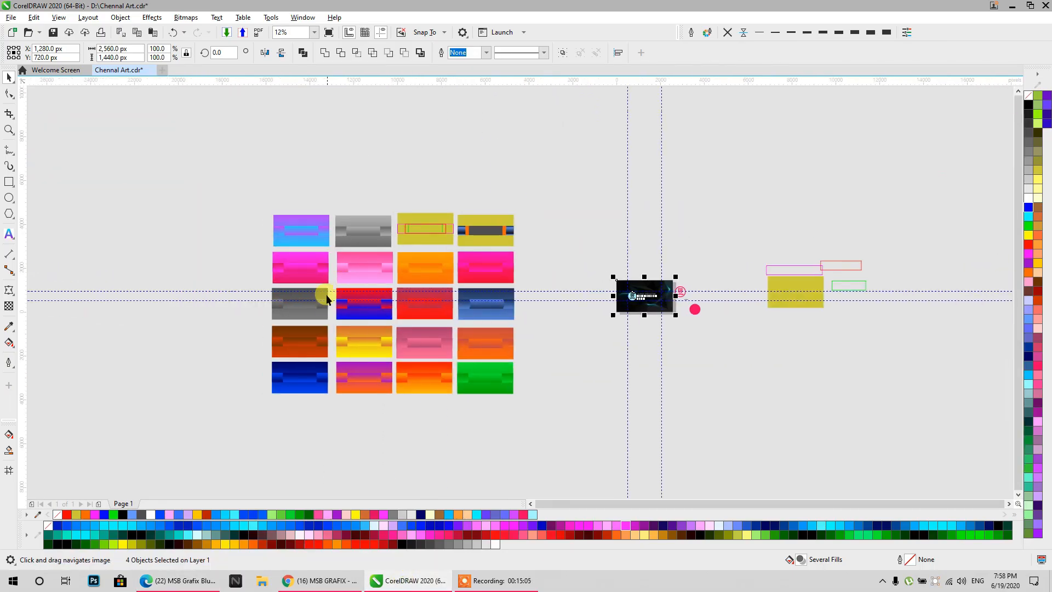
{"action": "left_click", "coordinate": [423, 474]}
{"action": "left_click_drag", "start_coordinate": [287, 304], "coordinate": [15, 247]}
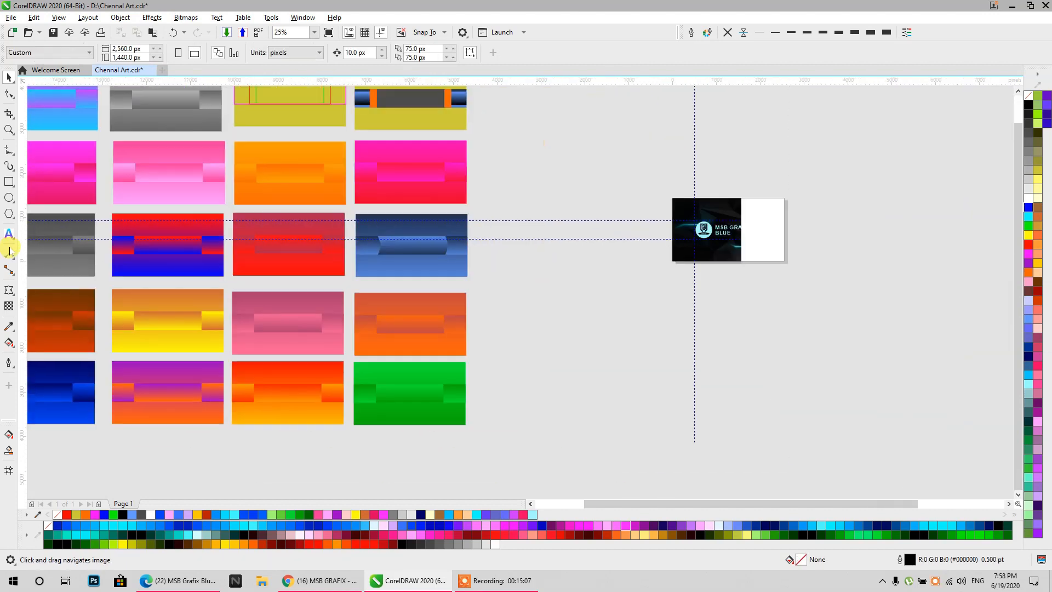
{"action": "left_click_drag", "start_coordinate": [712, 258], "coordinate": [933, 391]}
{"action": "left_click_drag", "start_coordinate": [688, 330], "coordinate": [961, 377]}
- Group the three rectangles of the brown-orange gradient template and centre the group on the page
{"action": "left_click", "coordinate": [344, 304]}
{"action": "scroll", "coordinate": [307, 311], "scroll_direction": "up", "scroll_amount": 1}
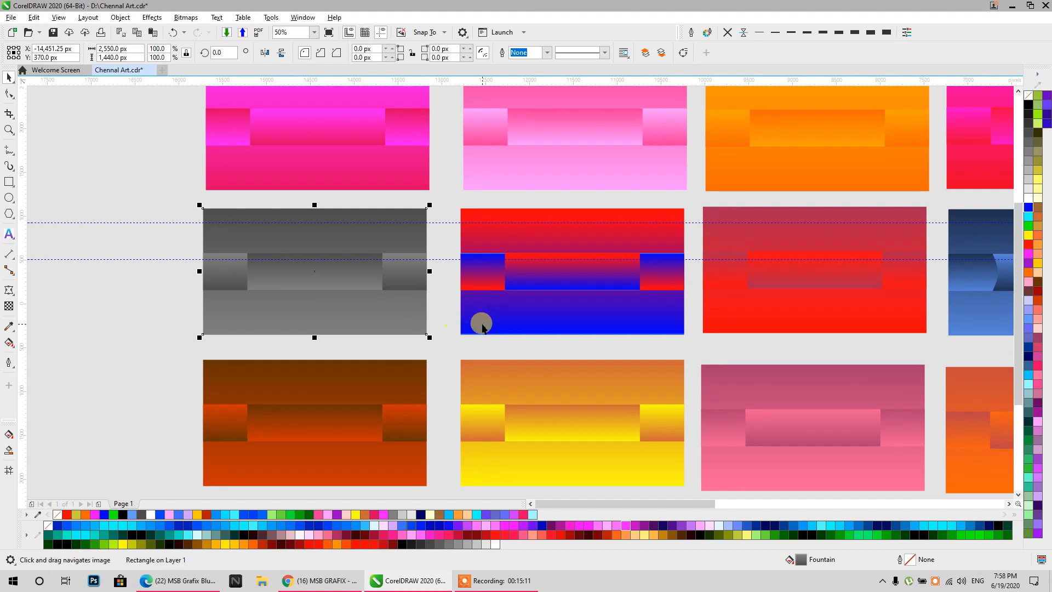
{"action": "scroll", "coordinate": [465, 328], "scroll_direction": "down", "scroll_amount": 1}
{"action": "left_click", "coordinate": [270, 352]}
{"action": "scroll", "coordinate": [328, 338], "scroll_direction": "up", "scroll_amount": 1}
{"action": "left_click_drag", "start_coordinate": [413, 379], "coordinate": [574, 451]}
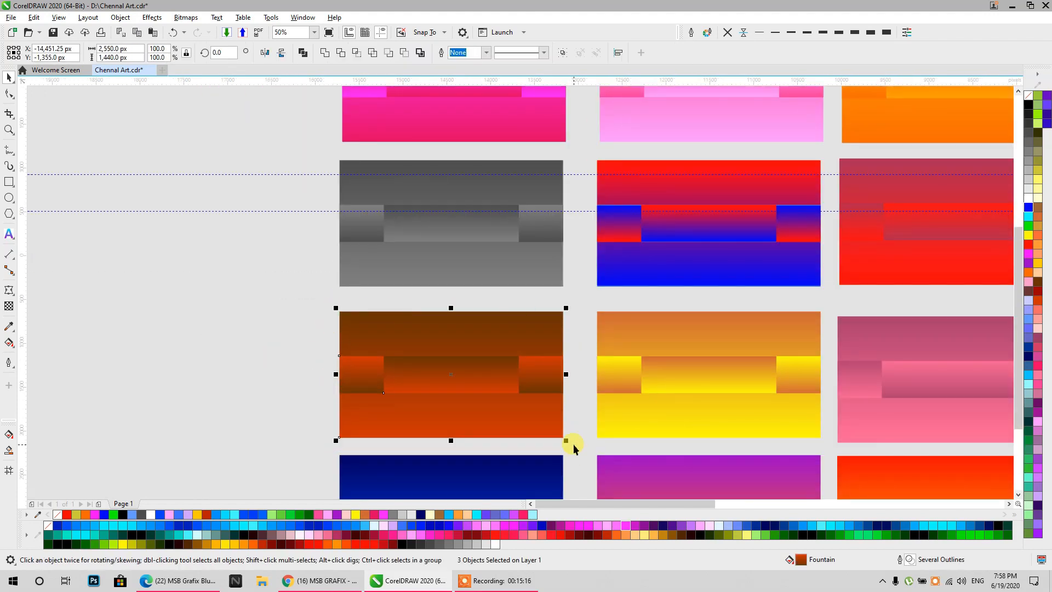
{"action": "key", "text": "ctrl+g"}
{"action": "key", "text": "p"}
{"action": "scroll", "coordinate": [131, 296], "scroll_direction": "down", "scroll_amount": 3}
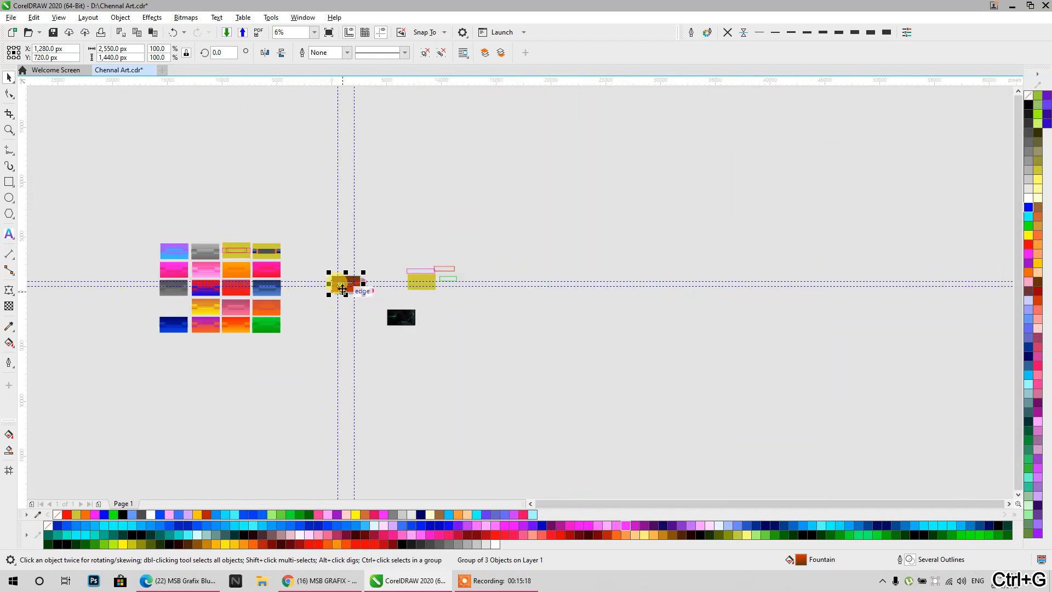
- Group the logo circle with the MSB GRAFIX BLUE text and fill the group with red (#FF0000)
{"action": "scroll", "coordinate": [342, 289], "scroll_direction": "up", "scroll_amount": 6}
{"action": "left_click", "coordinate": [180, 231]}
{"action": "left_click", "coordinate": [279, 285]}
{"action": "scroll", "coordinate": [418, 291], "scroll_direction": "up", "scroll_amount": 2}
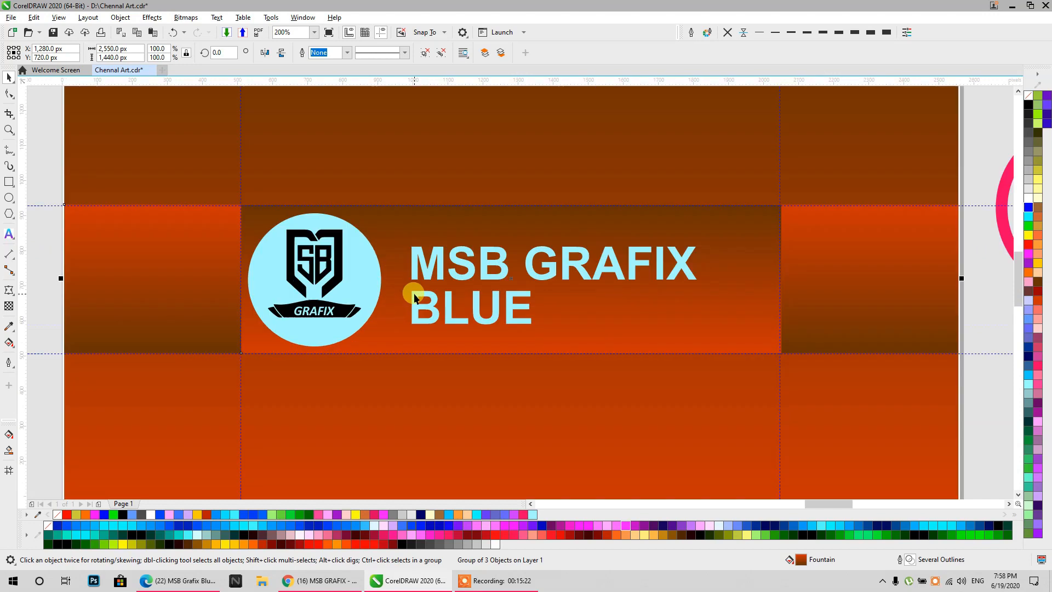
{"action": "left_click", "coordinate": [414, 275], "text": "ctrl"}
{"action": "left_click", "coordinate": [380, 277], "text": "ctrl+shift"}
{"action": "key", "text": "ctrl+g"}
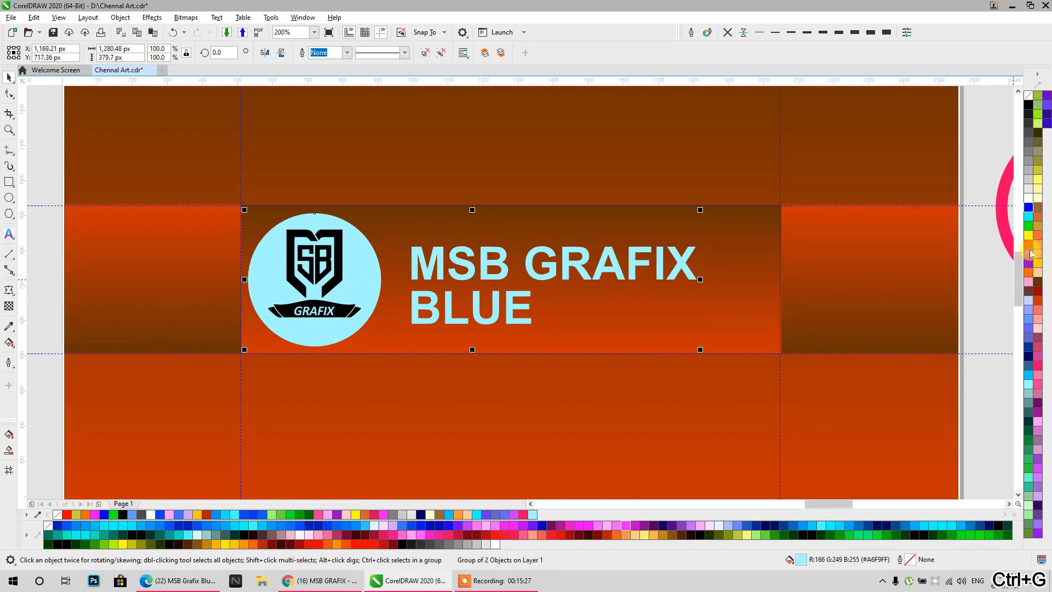
{"action": "left_click", "coordinate": [1029, 247]}
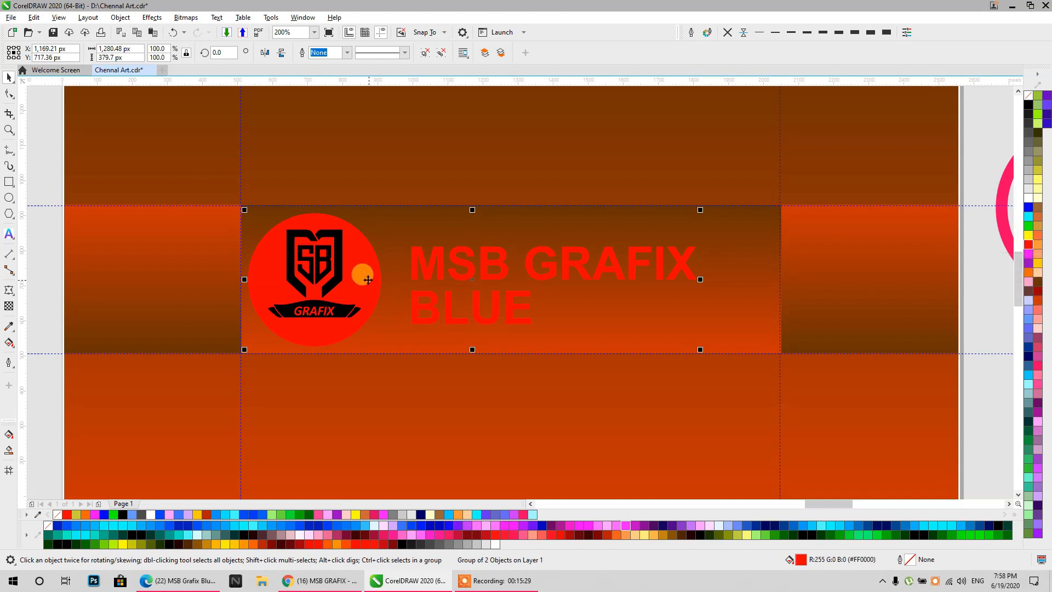
- Fill the SB emblem inside the circle and the MSB GRAFIX BLUE title text with white
{"action": "left_click", "coordinate": [339, 280], "text": "ctrl"}
{"action": "left_click", "coordinate": [1028, 198]}
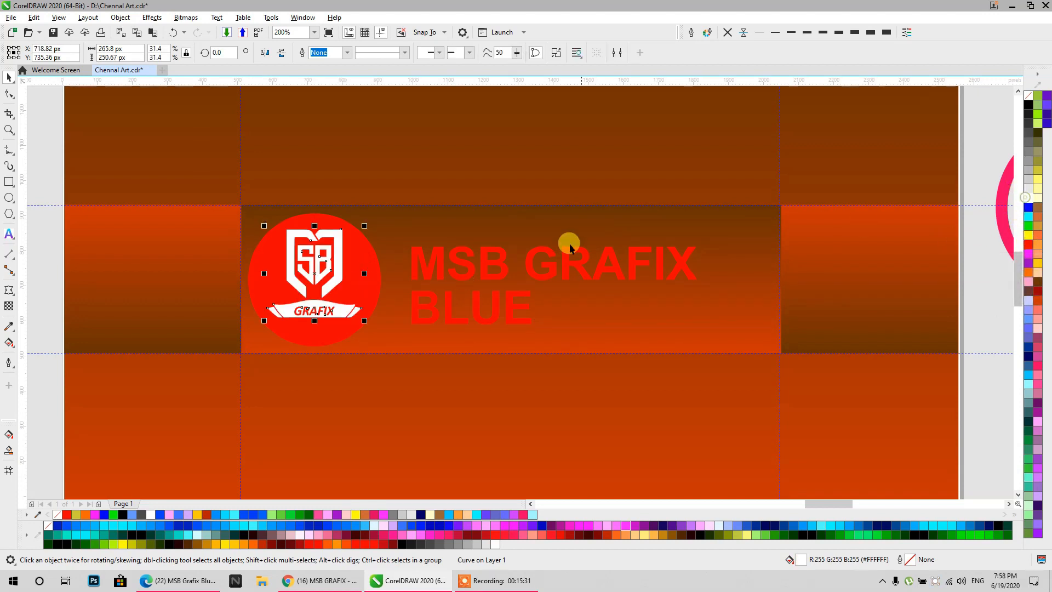
{"action": "left_click", "coordinate": [555, 273], "text": "ctrl"}
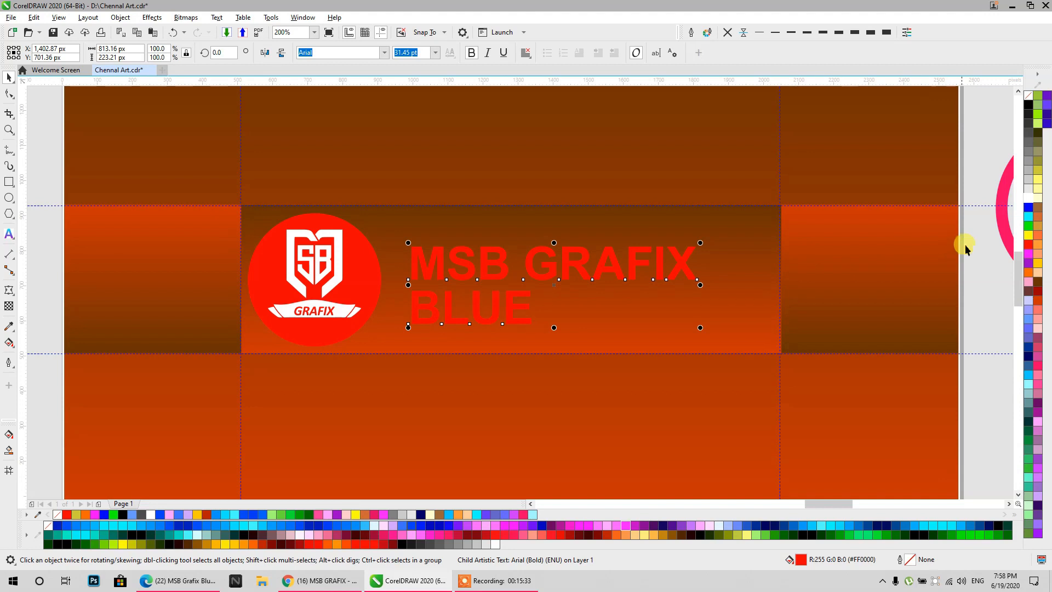
{"action": "left_click", "coordinate": [1026, 196]}
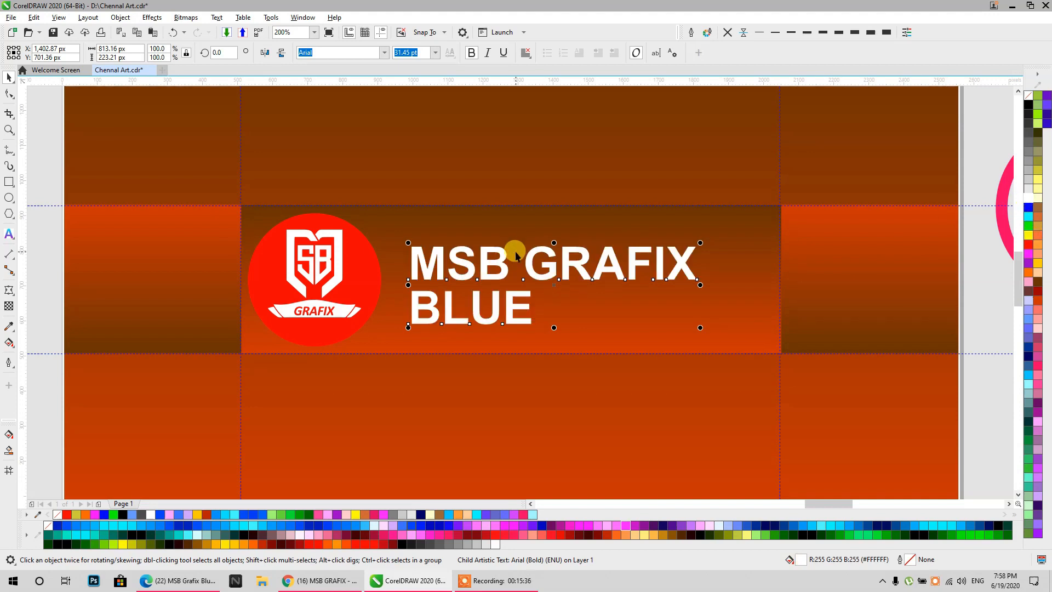
- Export the complete brown-orange banner as a PNG named Chennal Art red
{"action": "scroll", "coordinate": [512, 181], "scroll_direction": "down", "scroll_amount": 3}
{"action": "left_click_drag", "start_coordinate": [365, 163], "coordinate": [633, 346]}
{"action": "key", "text": "ctrl+e"}
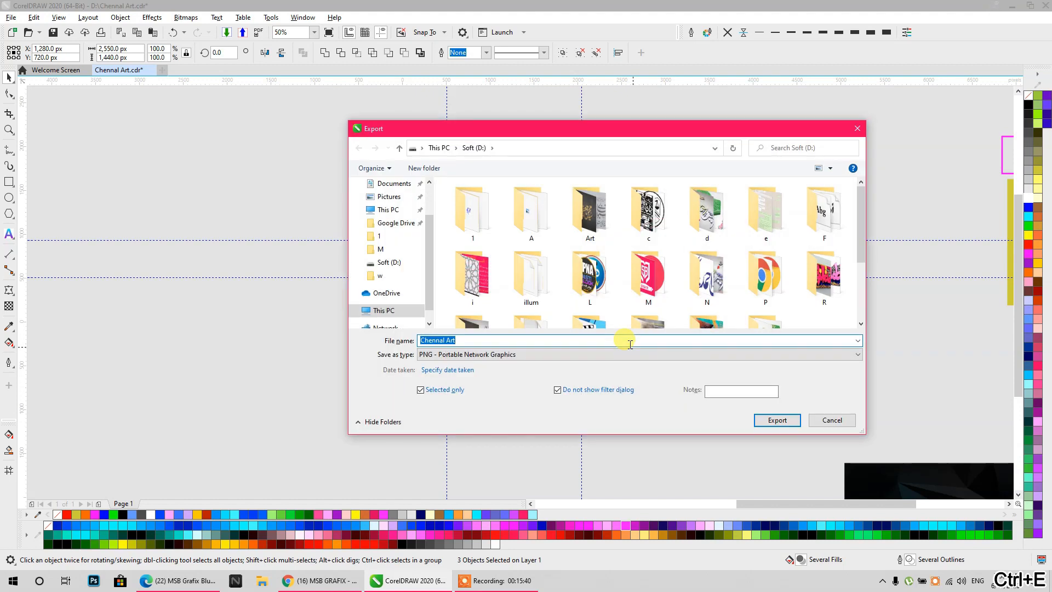
{"action": "type", "text": "red"}
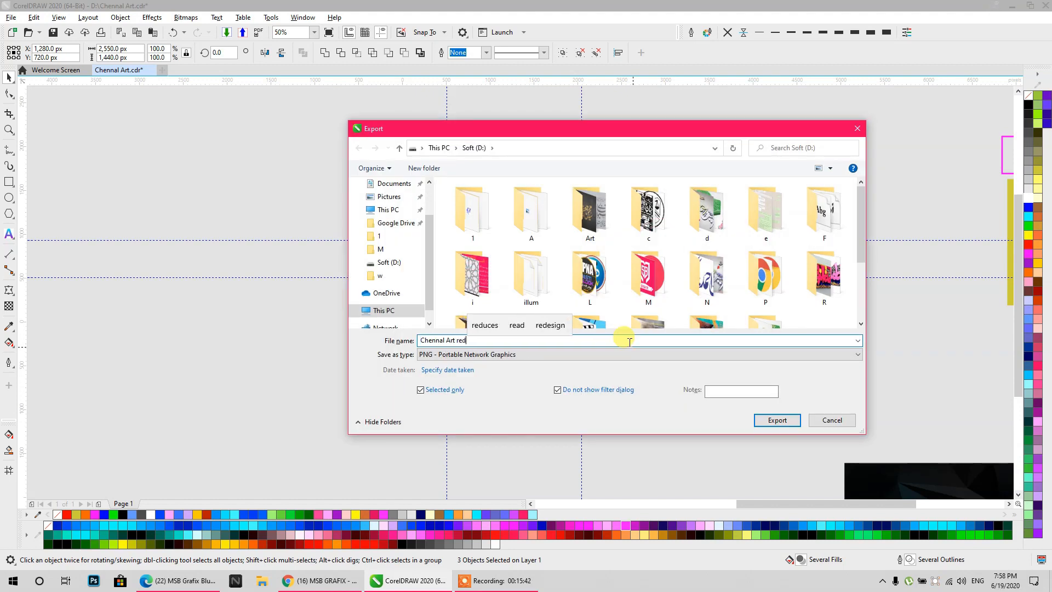
{"action": "left_click", "coordinate": [759, 422]}
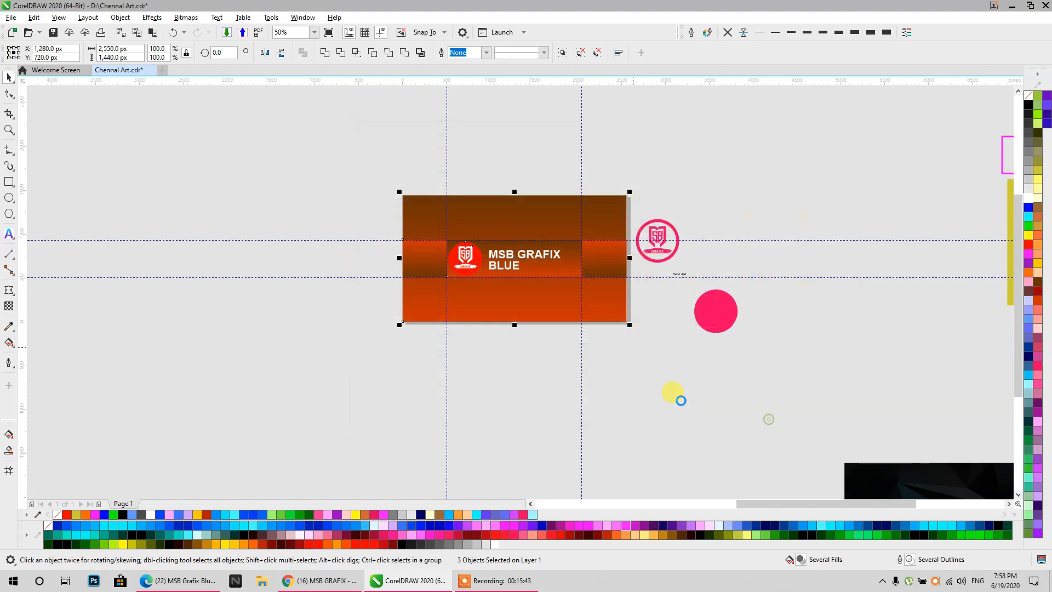
- Switch to the Edge browser, upload Chennal Art red as the channel art and look over the channel page
{"action": "left_click", "coordinate": [338, 575]}
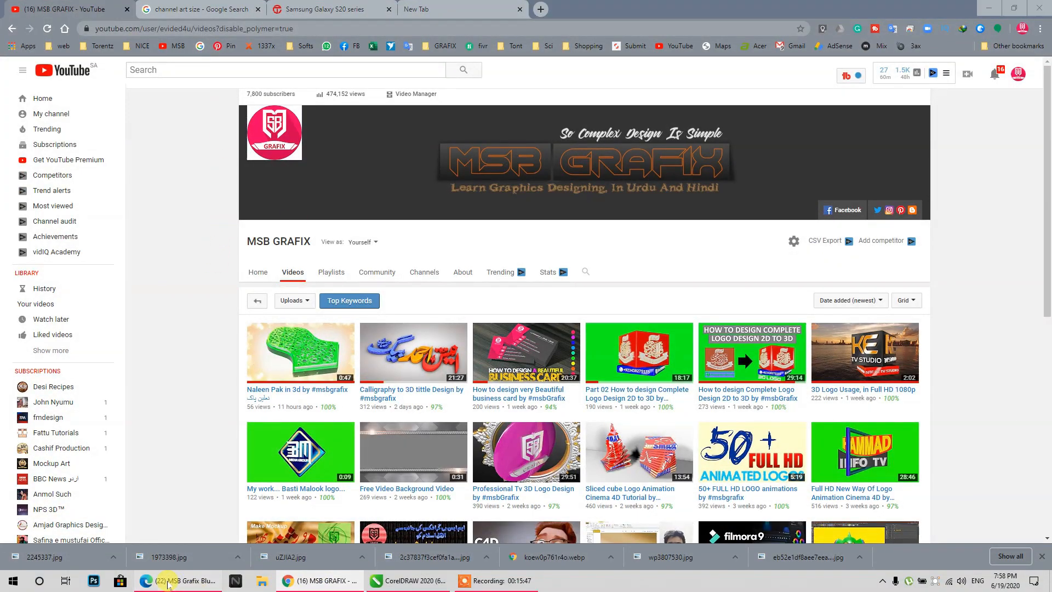
{"action": "left_click", "coordinate": [167, 581]}
{"action": "left_click", "coordinate": [1016, 115]}
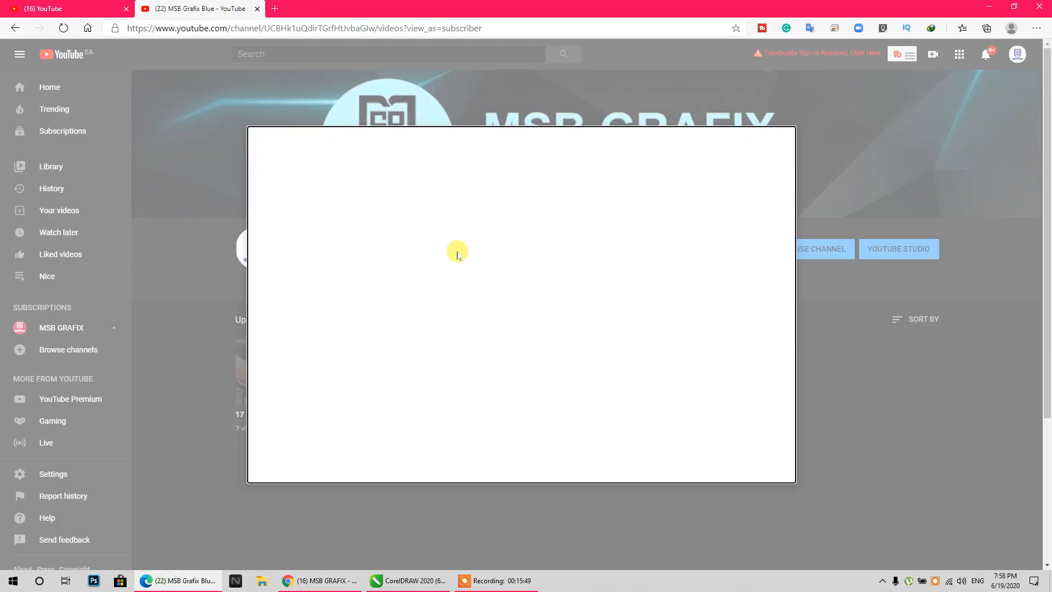
{"action": "left_click", "coordinate": [494, 330]}
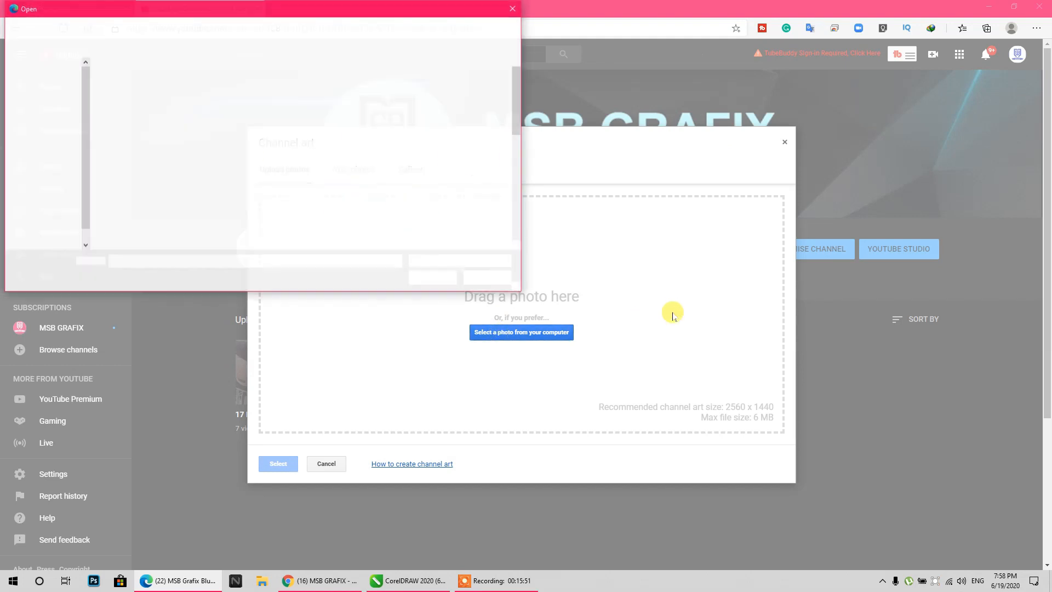
{"action": "scroll", "coordinate": [348, 207], "scroll_direction": "down", "scroll_amount": 2}
{"action": "left_click", "coordinate": [462, 226]}
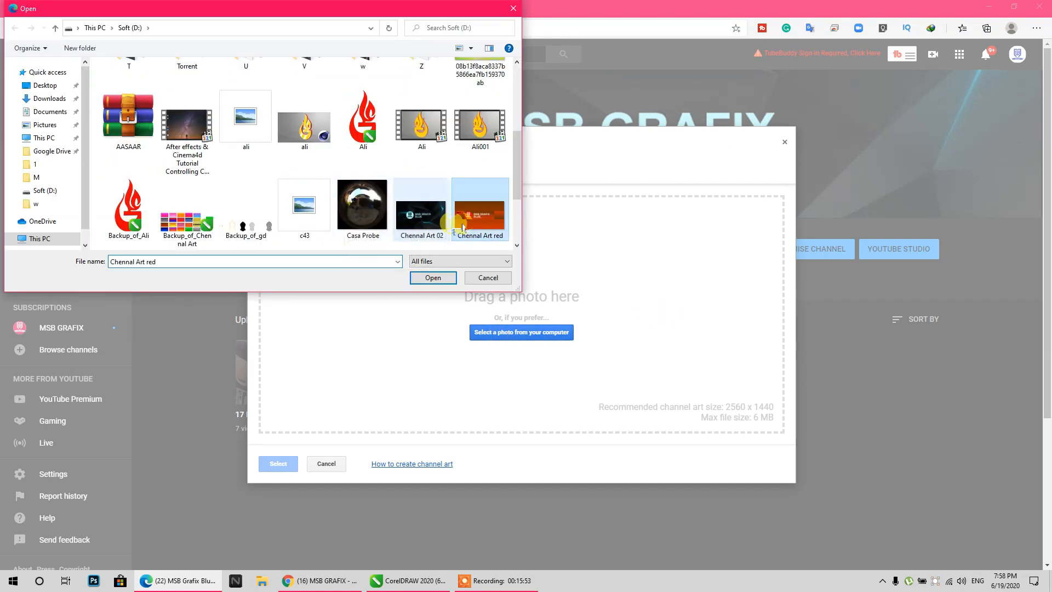
{"action": "left_click", "coordinate": [430, 278]}
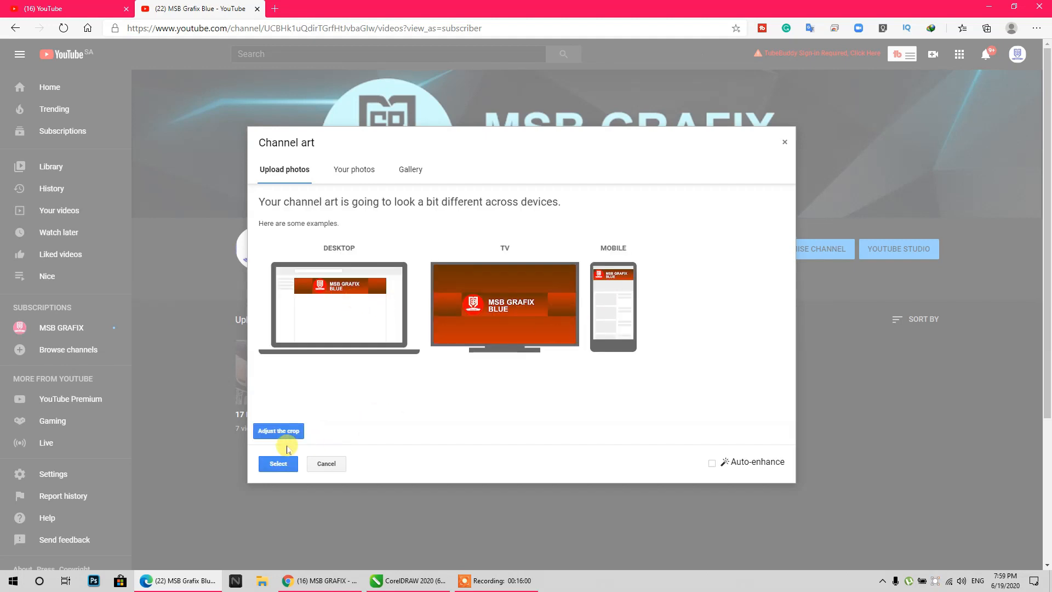
{"action": "left_click", "coordinate": [278, 463]}
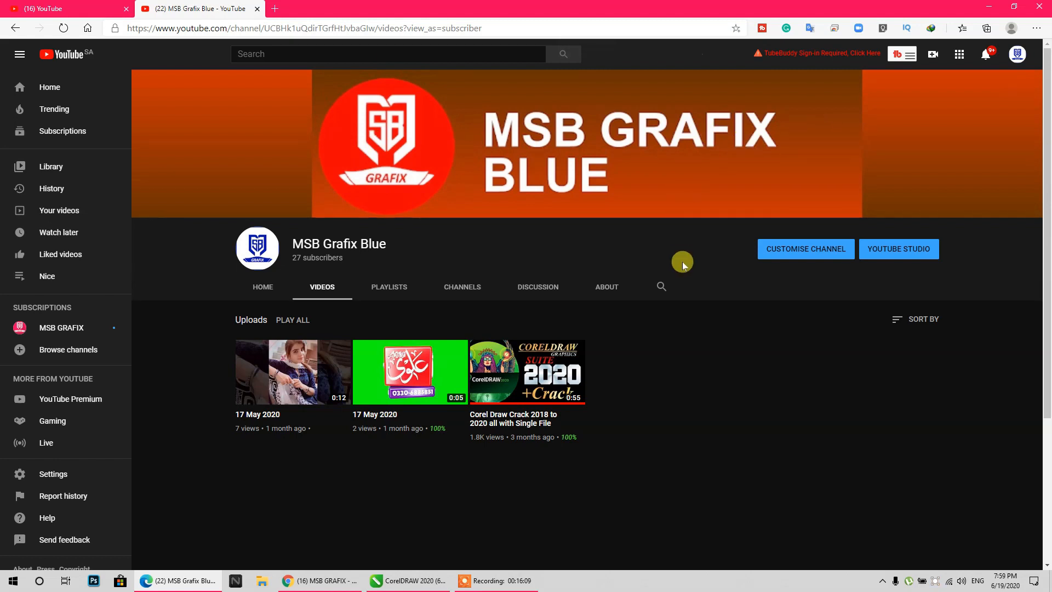
{"action": "scroll", "coordinate": [681, 261], "scroll_direction": "down", "scroll_amount": 3}
{"action": "scroll", "coordinate": [681, 262], "scroll_direction": "up", "scroll_amount": 3}
- Minimize the browser windows and bring the MSB GRAFIX channel page in Chrome back into view
{"action": "left_click", "coordinate": [989, 7]}
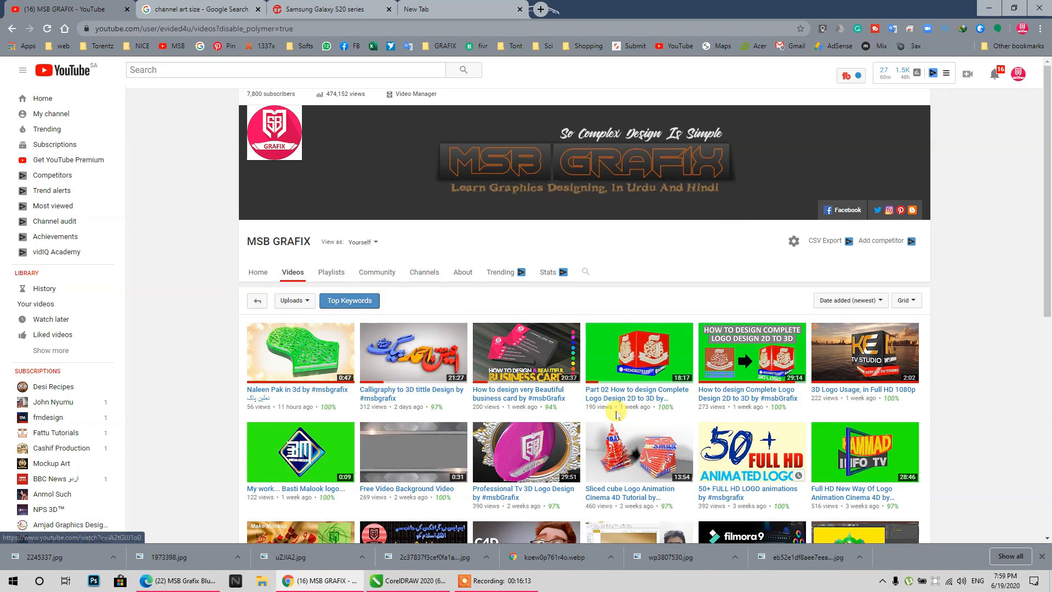
{"action": "left_click", "coordinate": [989, 9]}
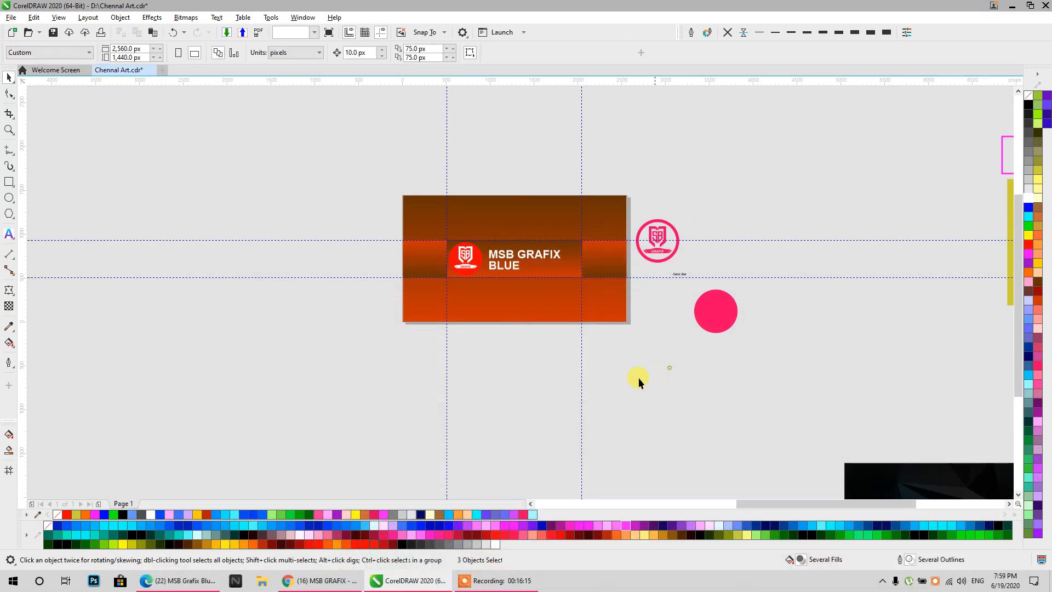
{"action": "left_click", "coordinate": [339, 584]}
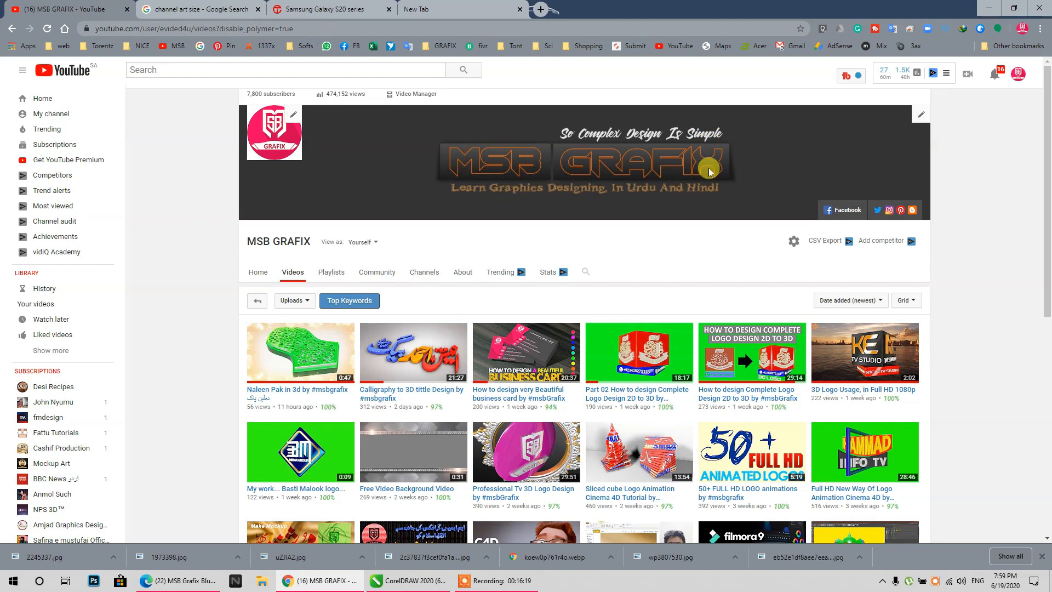
- Return to CorelDRAW and place two horizontal and two vertical guidelines as inner margins inside the center panel, the far vertical one at about 1,909 px
{"action": "left_click", "coordinate": [989, 9]}
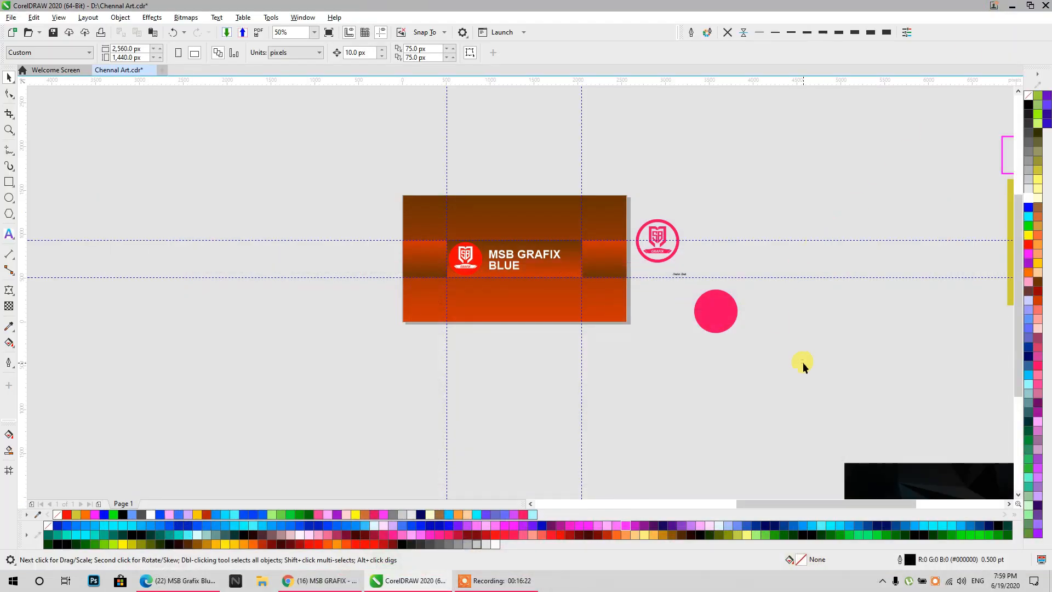
{"action": "scroll", "coordinate": [494, 269], "scroll_direction": "up", "scroll_amount": 2}
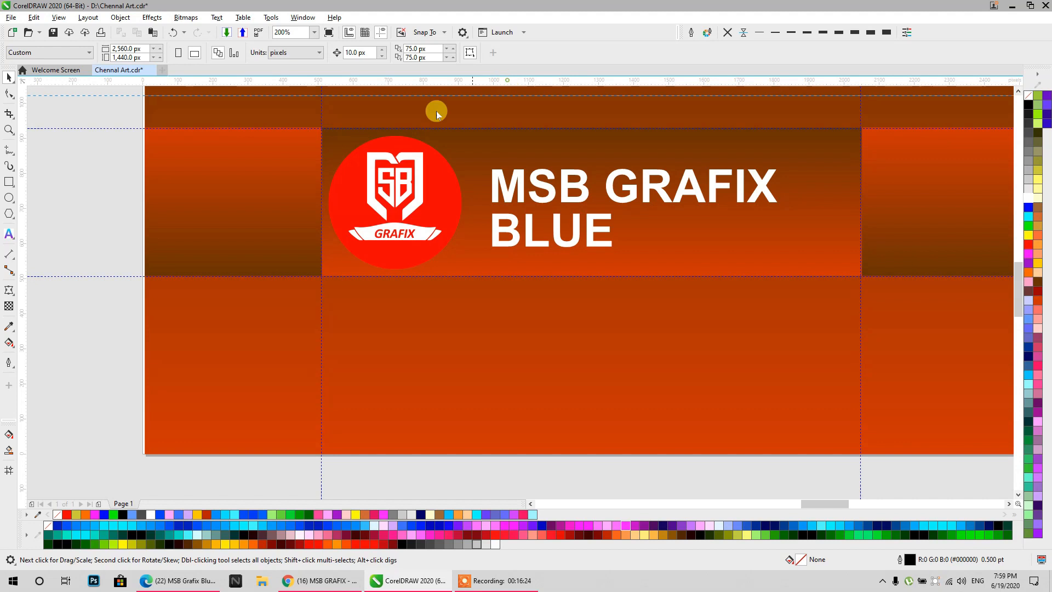
{"action": "left_click_drag", "start_coordinate": [311, 154], "coordinate": [311, 158]}
{"action": "left_click_drag", "start_coordinate": [403, 80], "coordinate": [330, 248]}
{"action": "left_click_drag", "start_coordinate": [245, 200], "coordinate": [363, 201]}
{"action": "left_click_drag", "start_coordinate": [23, 184], "coordinate": [812, 203]}
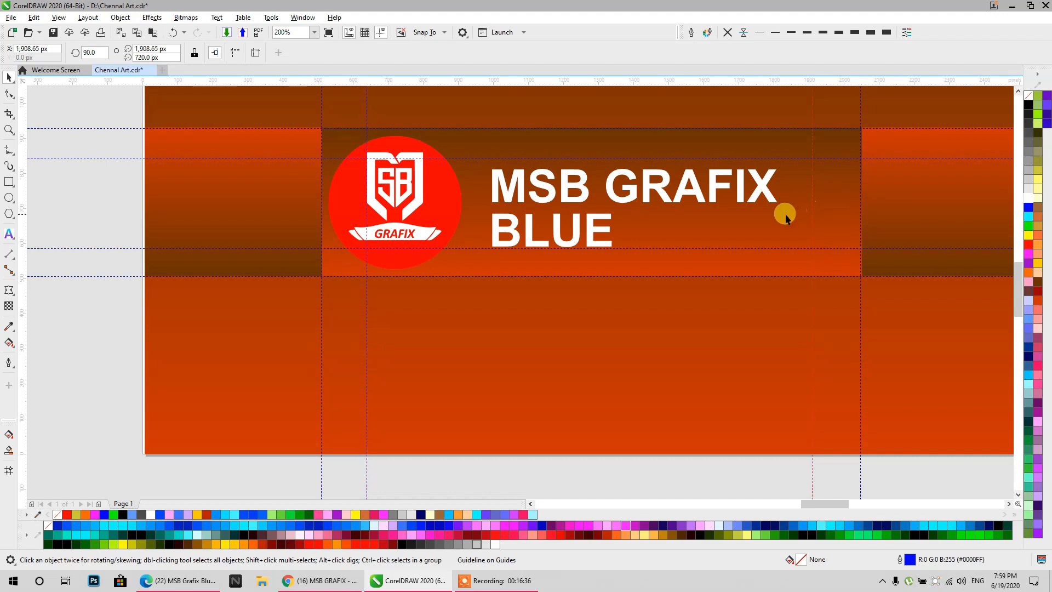
{"action": "left_click", "coordinate": [75, 129]}
- Center the logo and title group vertically on the banner background and nudge the title slightly within the group
{"action": "left_click", "coordinate": [518, 175]}
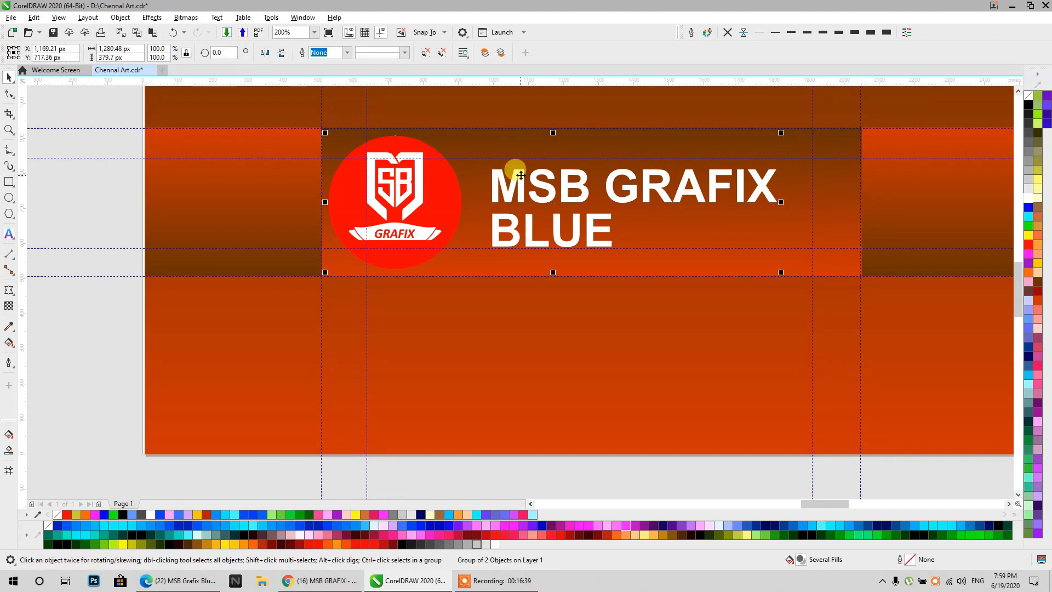
{"action": "left_click", "coordinate": [900, 178], "text": "shift"}
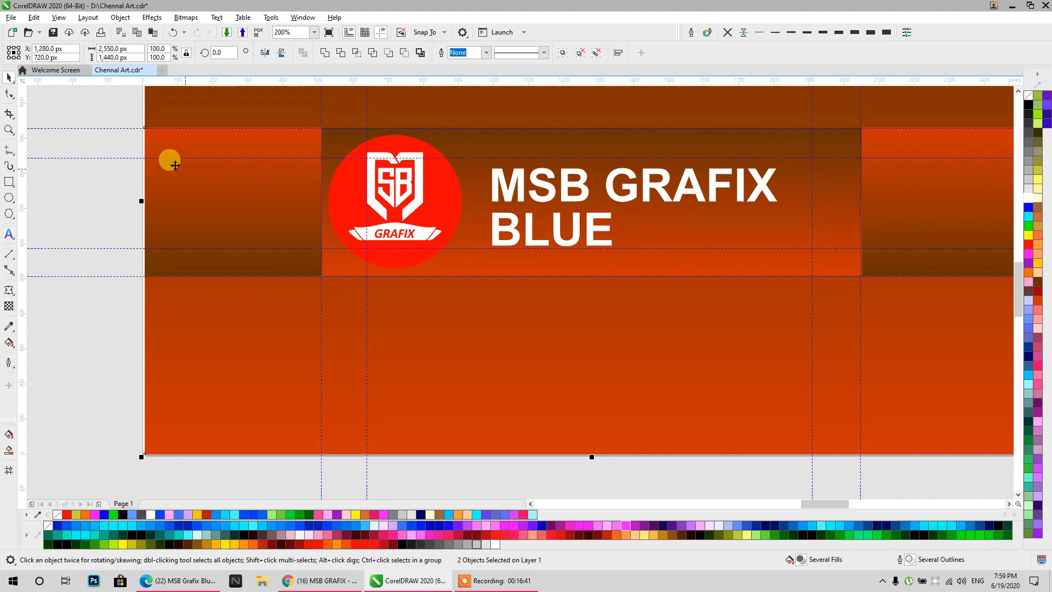
{"action": "left_click", "coordinate": [79, 102]}
{"action": "scroll", "coordinate": [586, 189], "scroll_direction": "up", "scroll_amount": 1}
{"action": "left_click", "coordinate": [578, 193]}
{"action": "left_click_drag", "start_coordinate": [577, 192], "coordinate": [584, 186]}
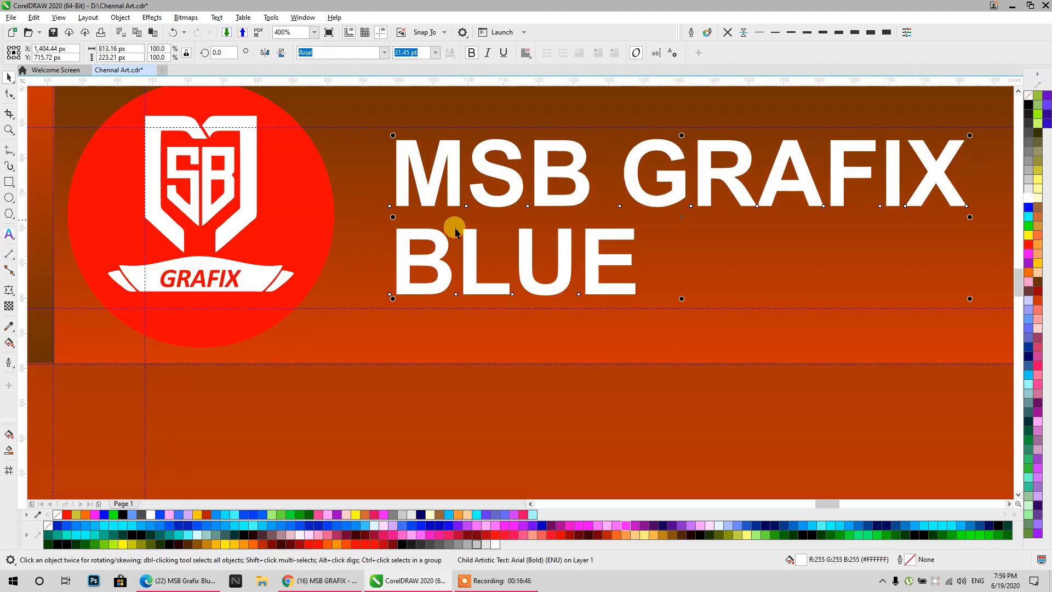
{"action": "scroll", "coordinate": [458, 230], "scroll_direction": "down", "scroll_amount": 1}
- Ungroup the logo and title, then scale the circular SB logo down to about 219 px wide
{"action": "left_click", "coordinate": [361, 229]}
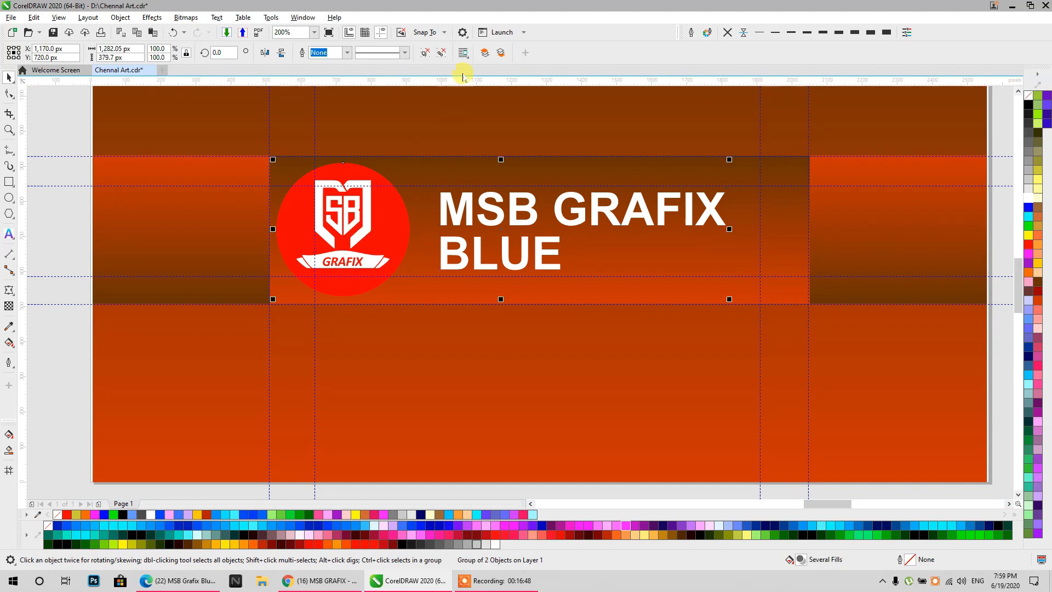
{"action": "left_click", "coordinate": [416, 53]}
{"action": "left_click_drag", "start_coordinate": [79, 115], "coordinate": [376, 247]}
{"action": "scroll", "coordinate": [356, 245], "scroll_direction": "up", "scroll_amount": 1}
{"action": "left_click_drag", "start_coordinate": [436, 286], "coordinate": [444, 292]}
{"action": "left_click_drag", "start_coordinate": [404, 241], "coordinate": [410, 241]}
{"action": "scroll", "coordinate": [410, 240], "scroll_direction": "down", "scroll_amount": 2}
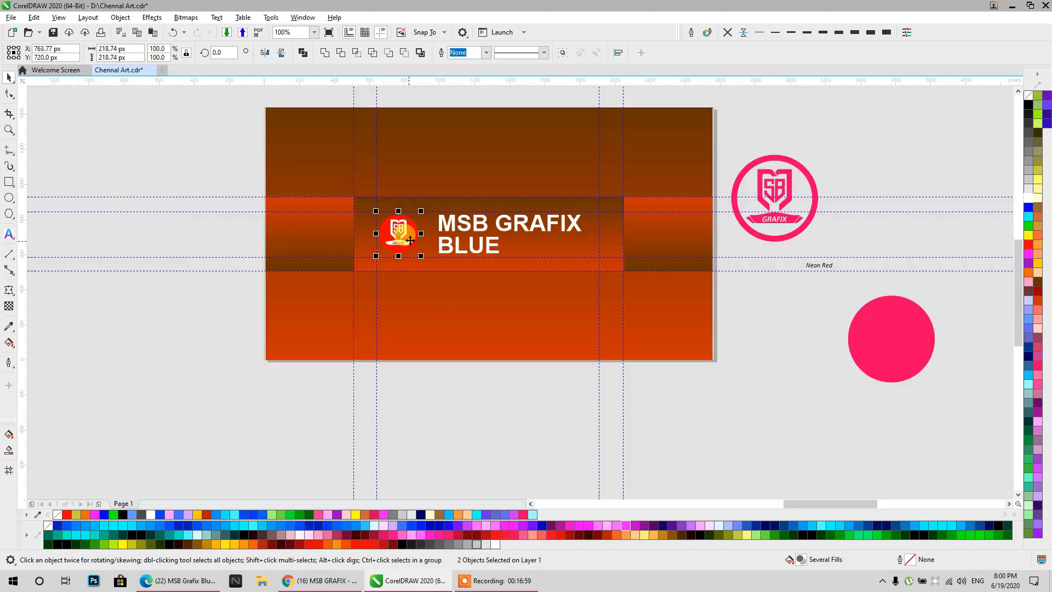
- Delete the reversed-gradient strip that shows on both sides of the center panel
{"action": "left_click", "coordinate": [295, 229]}
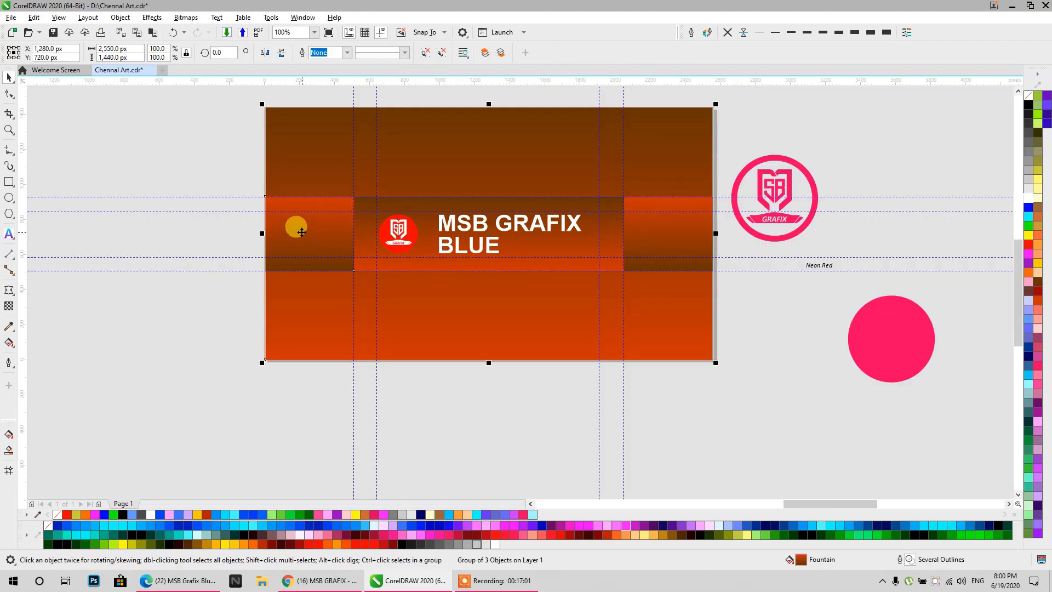
{"action": "key", "text": "Delete"}
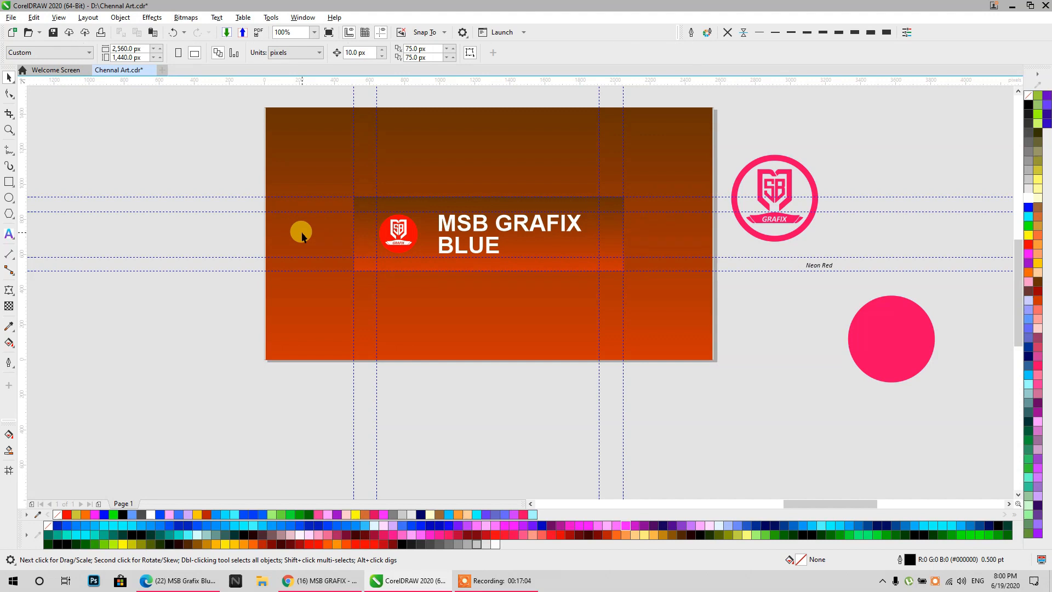
{"action": "scroll", "coordinate": [417, 245], "scroll_direction": "up", "scroll_amount": 1}
- Ungroup the background and stretch the center panel symmetrically to the full banner width of 2,550 px
{"action": "left_click", "coordinate": [743, 241]}
{"action": "scroll", "coordinate": [396, 255], "scroll_direction": "down", "scroll_amount": 1}
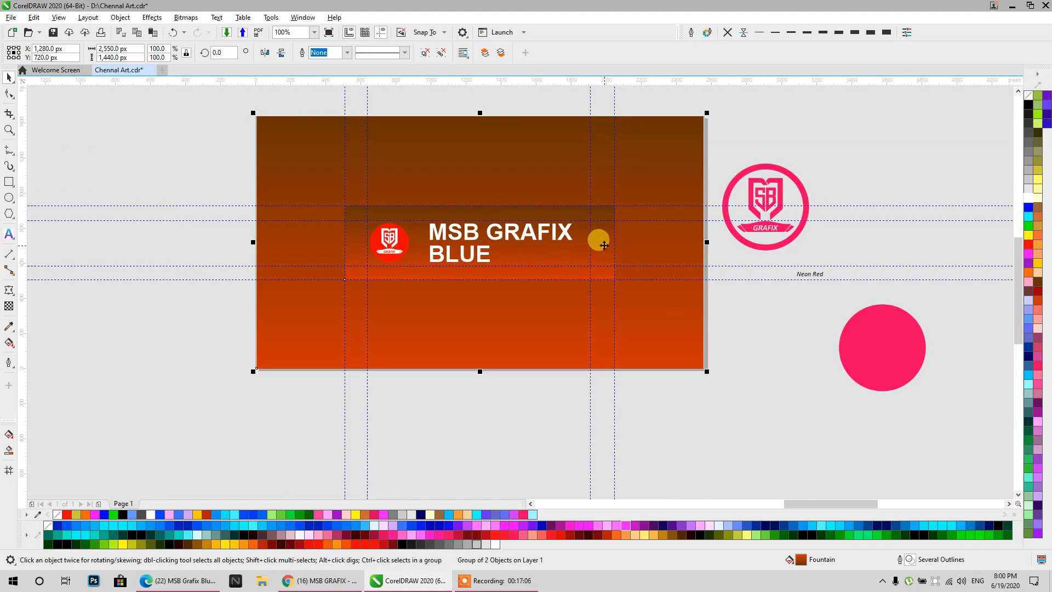
{"action": "left_click_drag", "start_coordinate": [614, 240], "coordinate": [700, 243]}
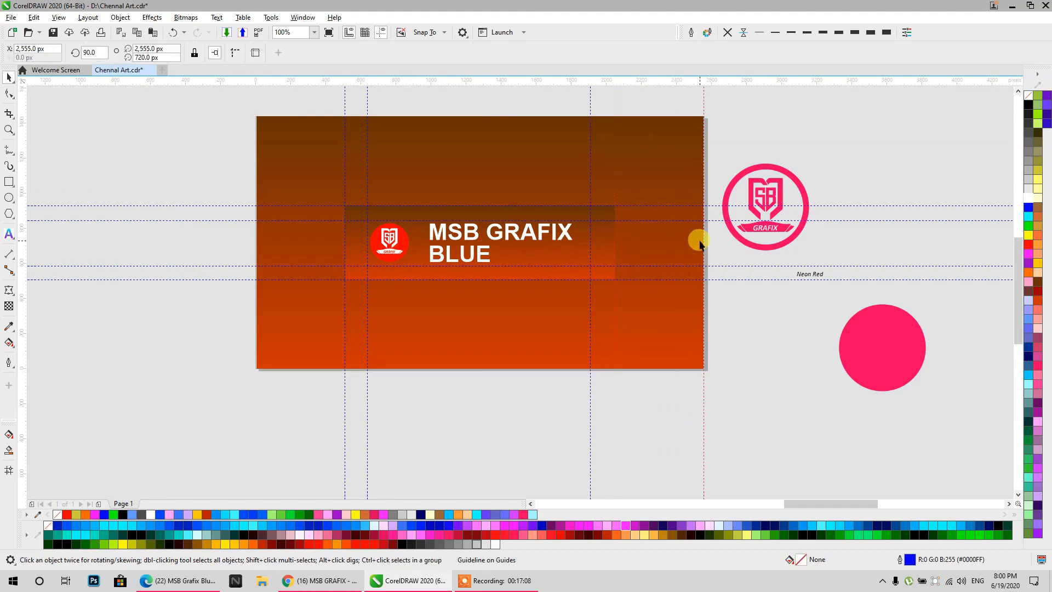
{"action": "key", "text": "ctrl+z"}
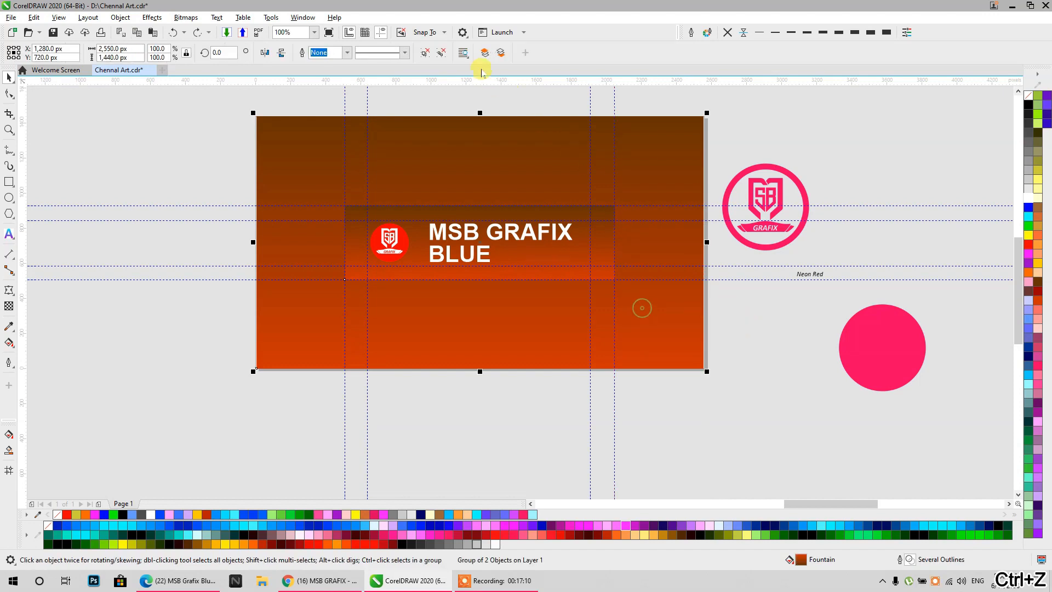
{"action": "left_click", "coordinate": [144, 159]}
{"action": "left_click", "coordinate": [347, 257]}
{"action": "left_click_drag", "start_coordinate": [344, 241], "coordinate": [247, 229]}
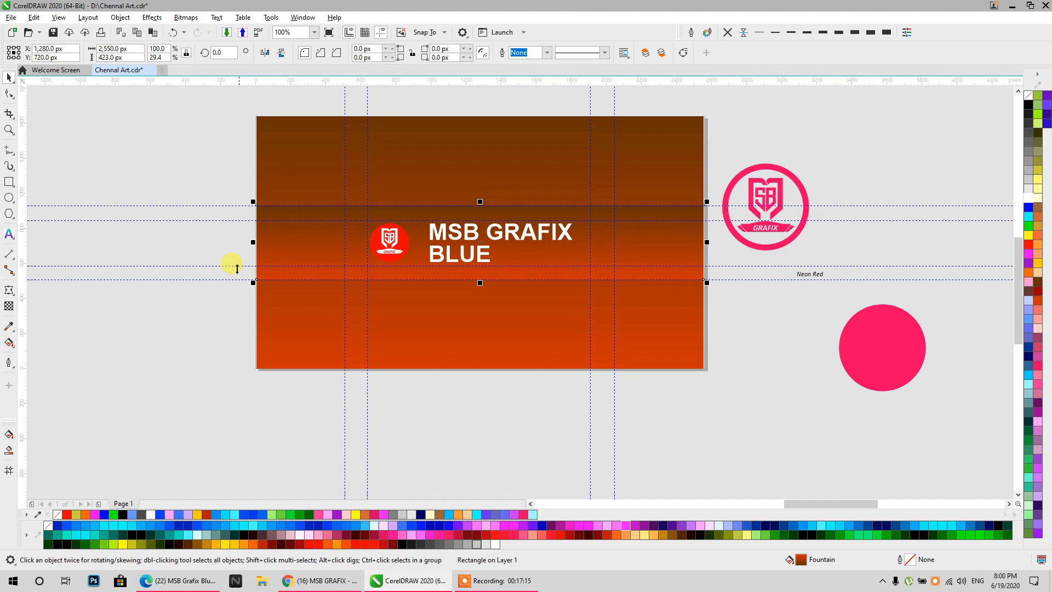
{"action": "left_click", "coordinate": [192, 337]}
- Add a drop shadow to the MSB GRAFIX BLUE title, cast diagonally down and to the right
{"action": "scroll", "coordinate": [465, 229], "scroll_direction": "up", "scroll_amount": 2}
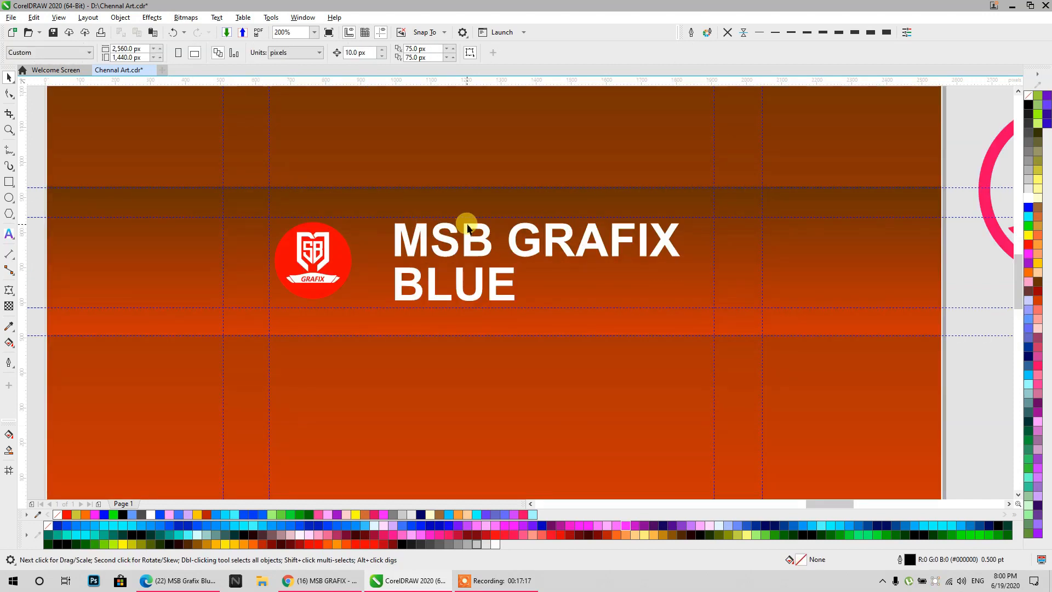
{"action": "scroll", "coordinate": [467, 228], "scroll_direction": "down", "scroll_amount": 2}
{"action": "scroll", "coordinate": [489, 260], "scroll_direction": "up", "scroll_amount": 2}
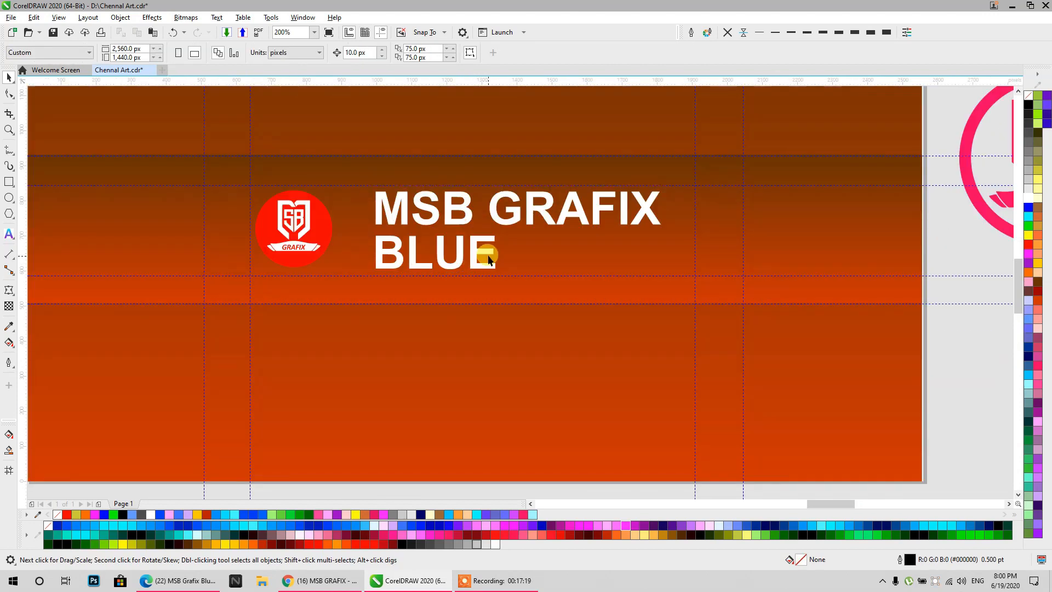
{"action": "left_click", "coordinate": [490, 258]}
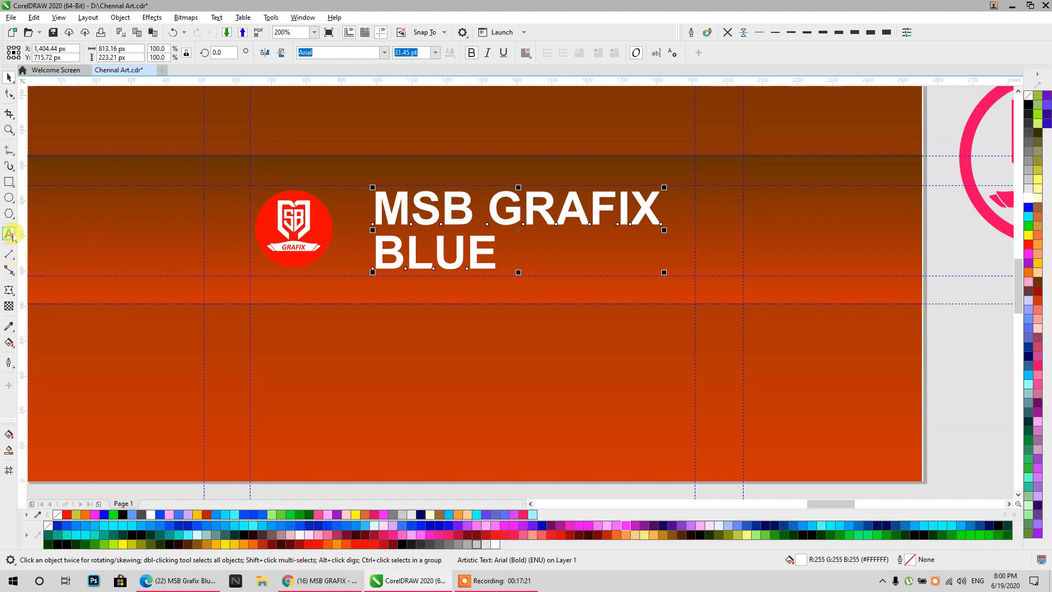
{"action": "left_click", "coordinate": [11, 300]}
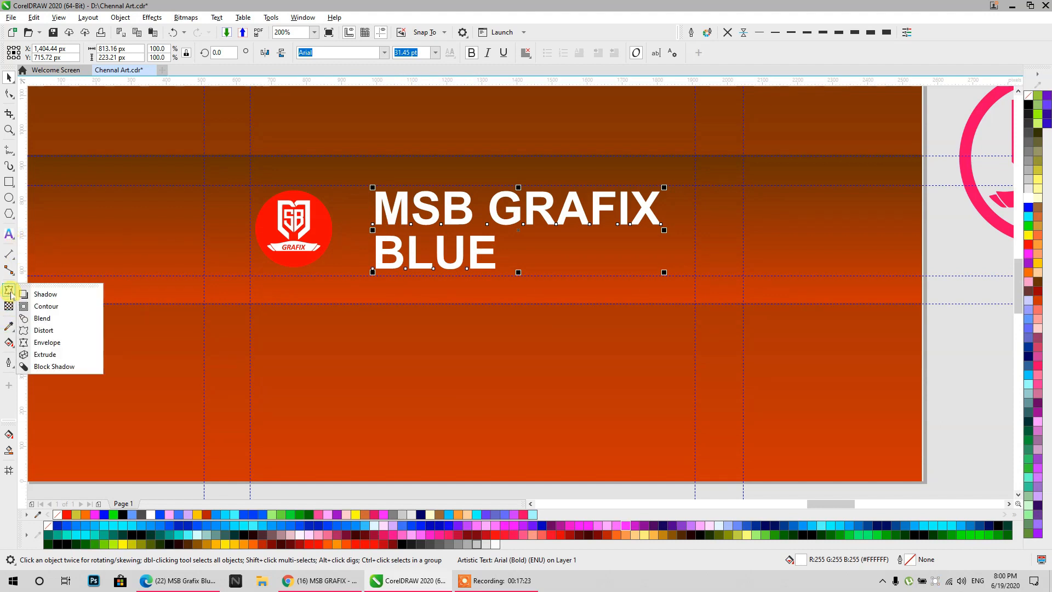
{"action": "left_click", "coordinate": [32, 291]}
{"action": "left_click_drag", "start_coordinate": [518, 230], "coordinate": [546, 276]}
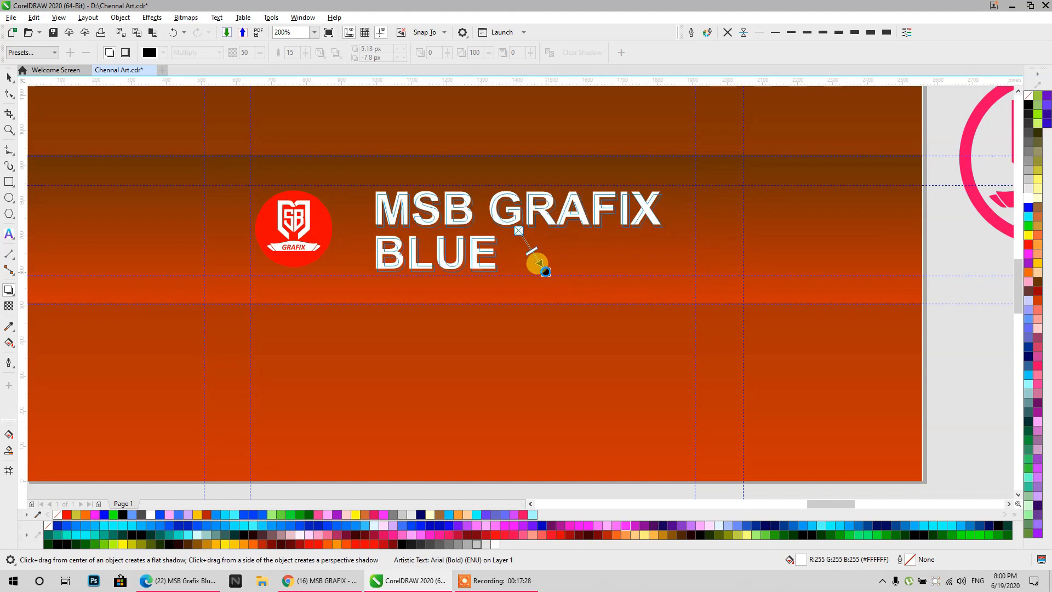
- Add a drop shadow to the red logo circle, cast from its right edge toward the left
{"action": "left_click", "coordinate": [320, 229]}
{"action": "left_click_drag", "start_coordinate": [320, 229], "coordinate": [255, 225]}
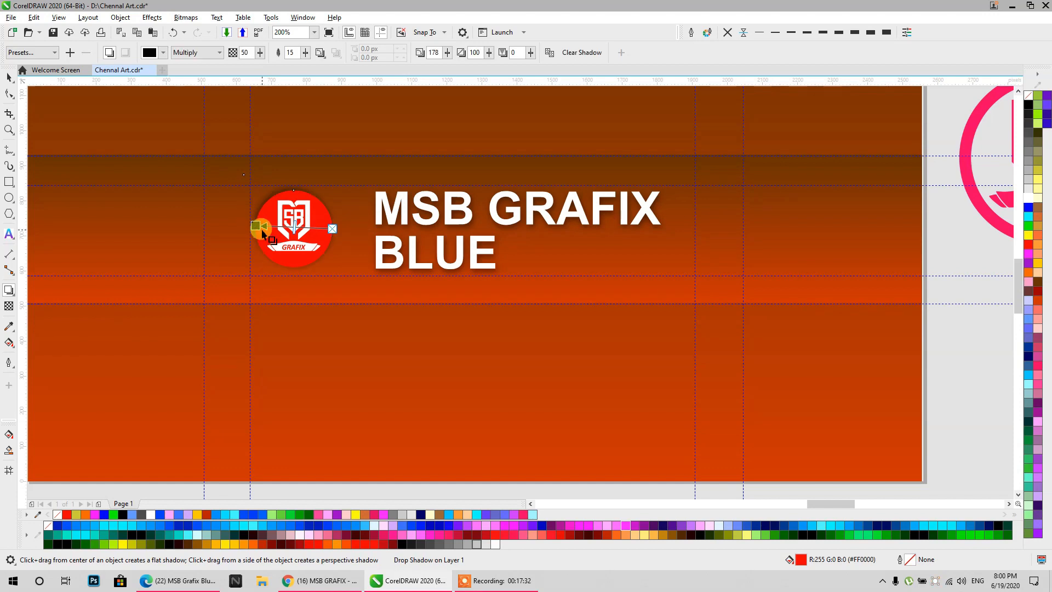
{"action": "scroll", "coordinate": [262, 233], "scroll_direction": "up", "scroll_amount": 1}
{"action": "left_click", "coordinate": [11, 78]}
{"action": "scroll", "coordinate": [372, 235], "scroll_direction": "down", "scroll_amount": 2}
{"action": "left_click", "coordinate": [713, 436]}
{"action": "left_click_drag", "start_coordinate": [585, 373], "coordinate": [595, 414]}
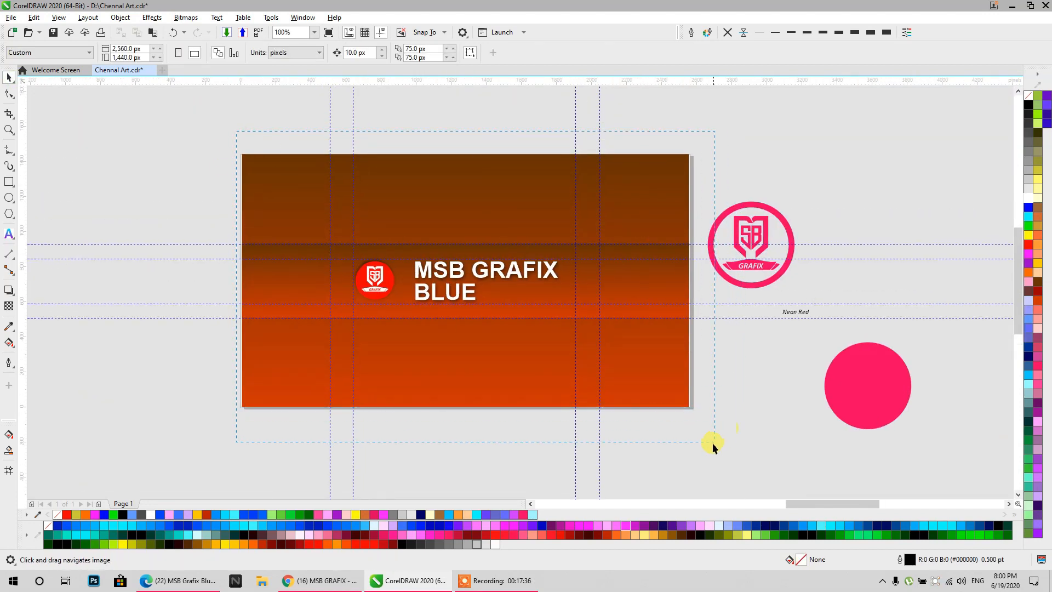
{"action": "left_click_drag", "start_coordinate": [712, 443], "coordinate": [711, 443]}
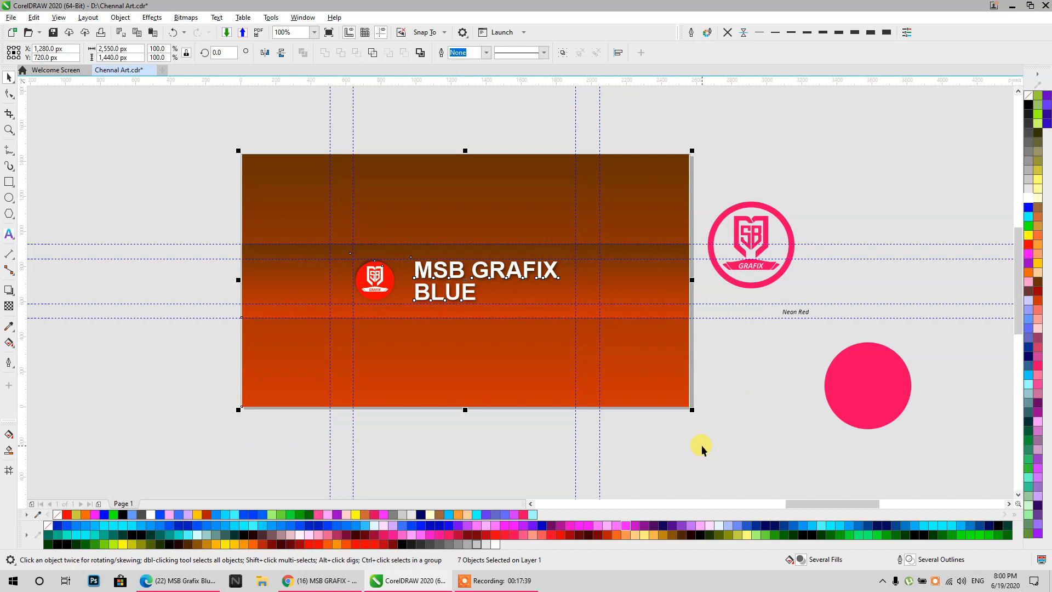
{"action": "key", "text": "ctrl+e"}
{"action": "left_click", "coordinate": [816, 425]}
- Fill the large background rectangle and the center strip with yellow #FFCC00
{"action": "left_click", "coordinate": [664, 399]}
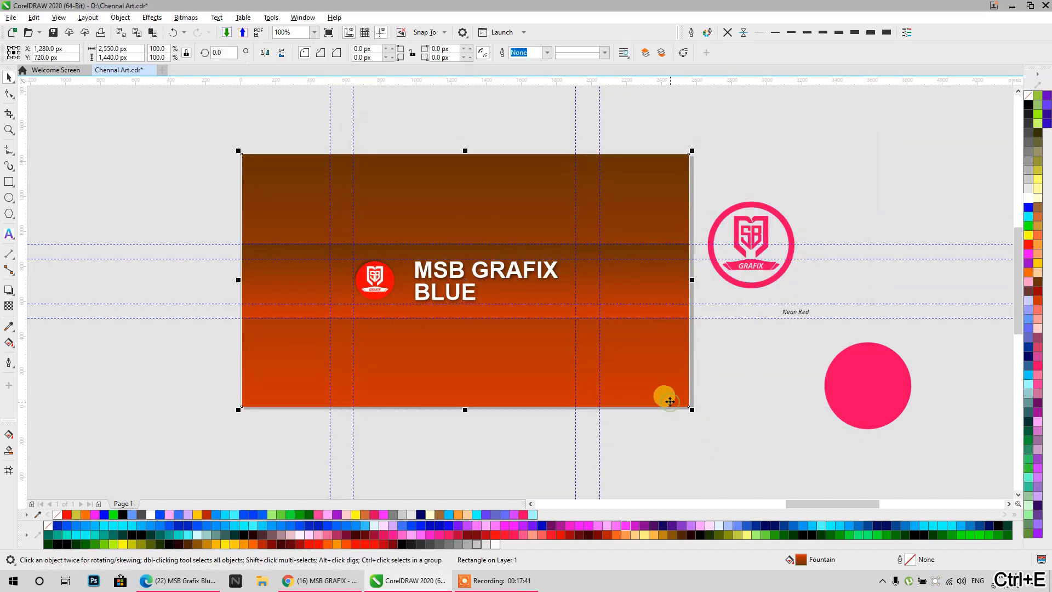
{"action": "left_click", "coordinate": [1039, 264]}
{"action": "left_click", "coordinate": [665, 254]}
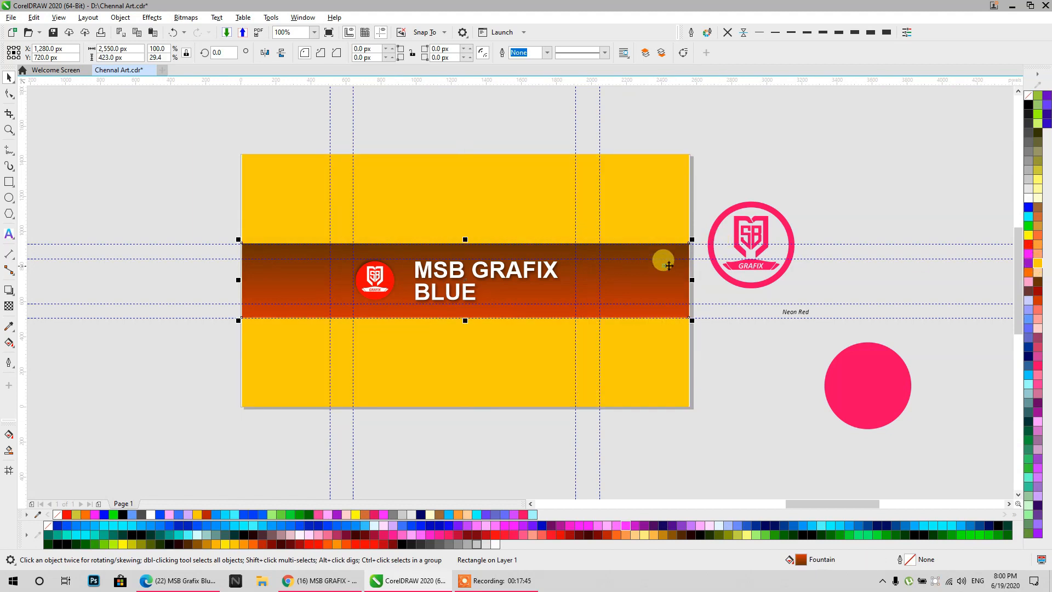
{"action": "left_click", "coordinate": [1039, 264]}
{"action": "left_click", "coordinate": [754, 183]}
- Try orange-yellow #FFBE1B, white and 60% Black as fills for the center strip
{"action": "scroll", "coordinate": [401, 276], "scroll_direction": "up", "scroll_amount": 1}
{"action": "left_click", "coordinate": [209, 274]}
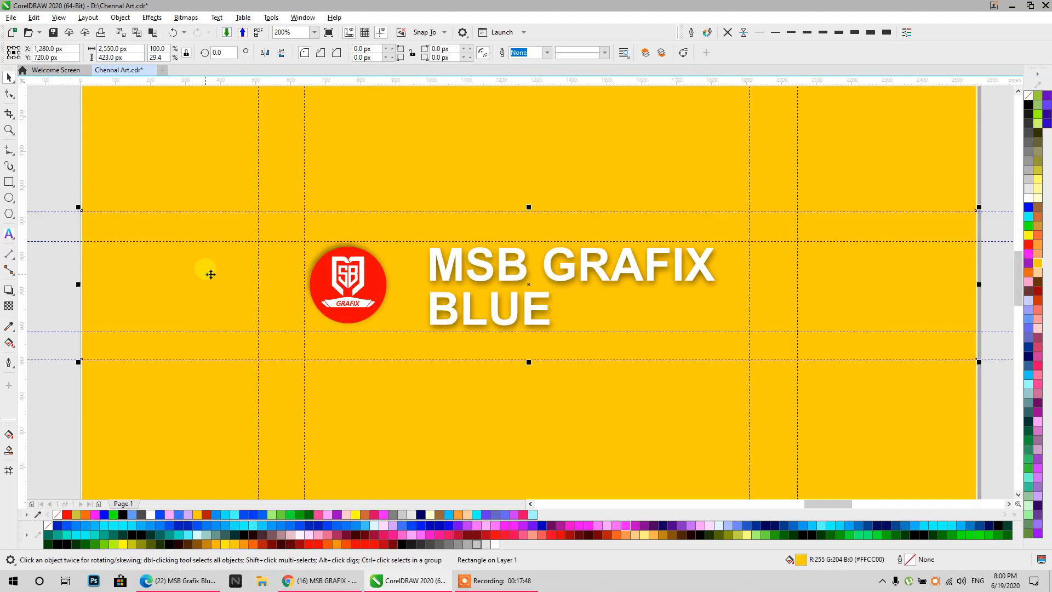
{"action": "left_click", "coordinate": [1039, 257]}
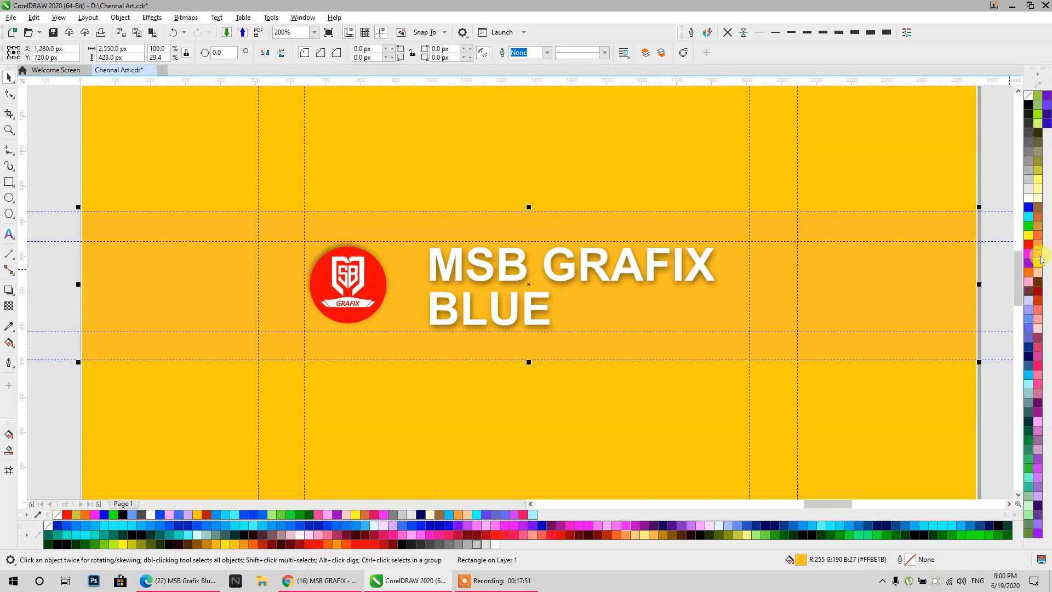
{"action": "left_click", "coordinate": [1028, 199]}
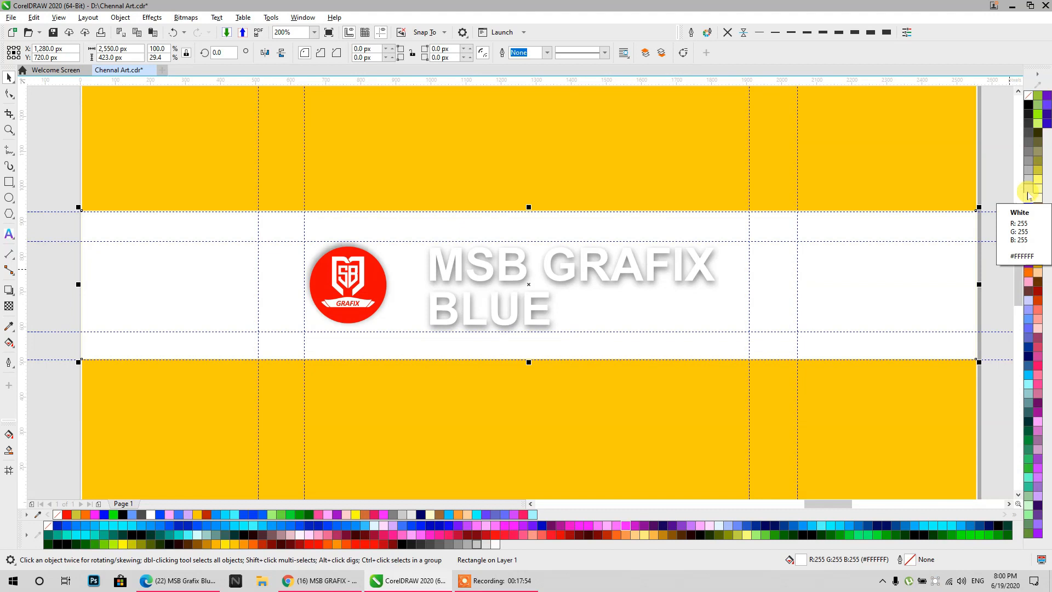
{"action": "left_click", "coordinate": [1028, 147]}
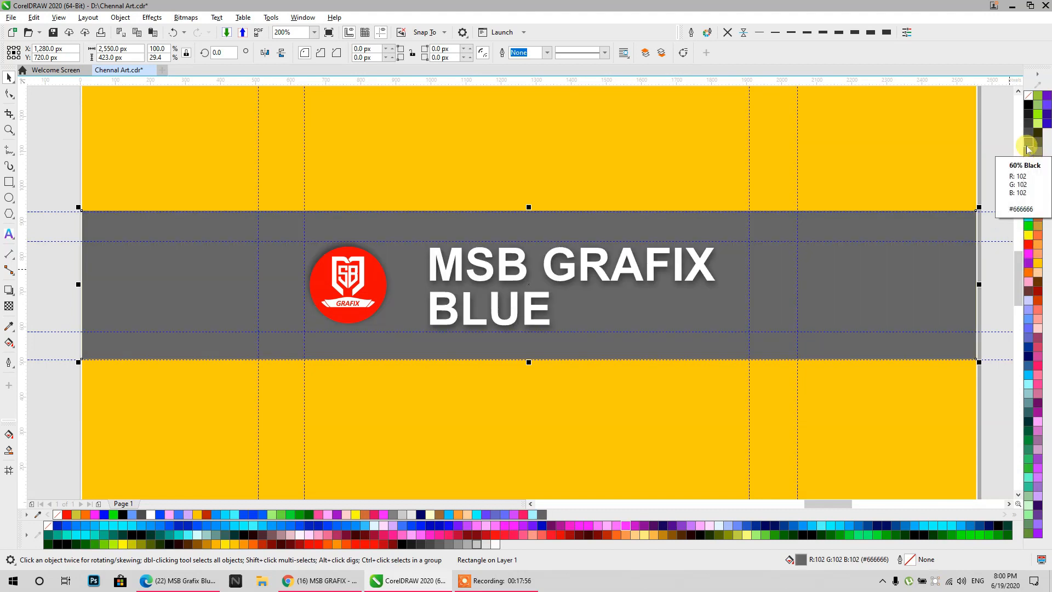
{"action": "scroll", "coordinate": [487, 198], "scroll_direction": "down", "scroll_amount": 2}
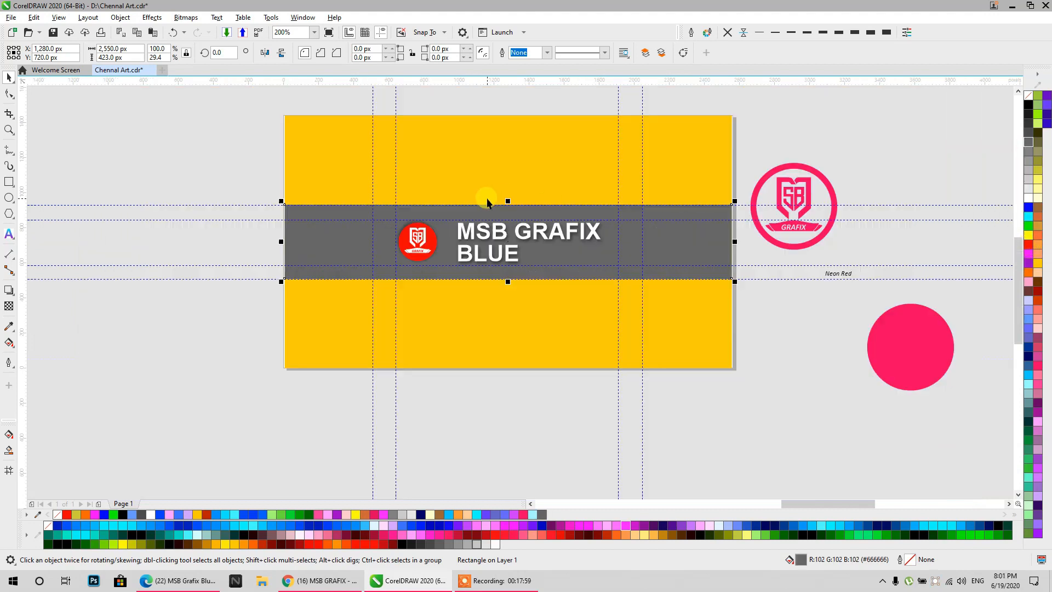
{"action": "scroll", "coordinate": [487, 199], "scroll_direction": "up", "scroll_amount": 2}
{"action": "scroll", "coordinate": [487, 198], "scroll_direction": "down", "scroll_amount": 2}
- Try Tropical Pink and Autumn Orange on the center strip, then fill it with brown #996633
{"action": "left_click", "coordinate": [1043, 312]}
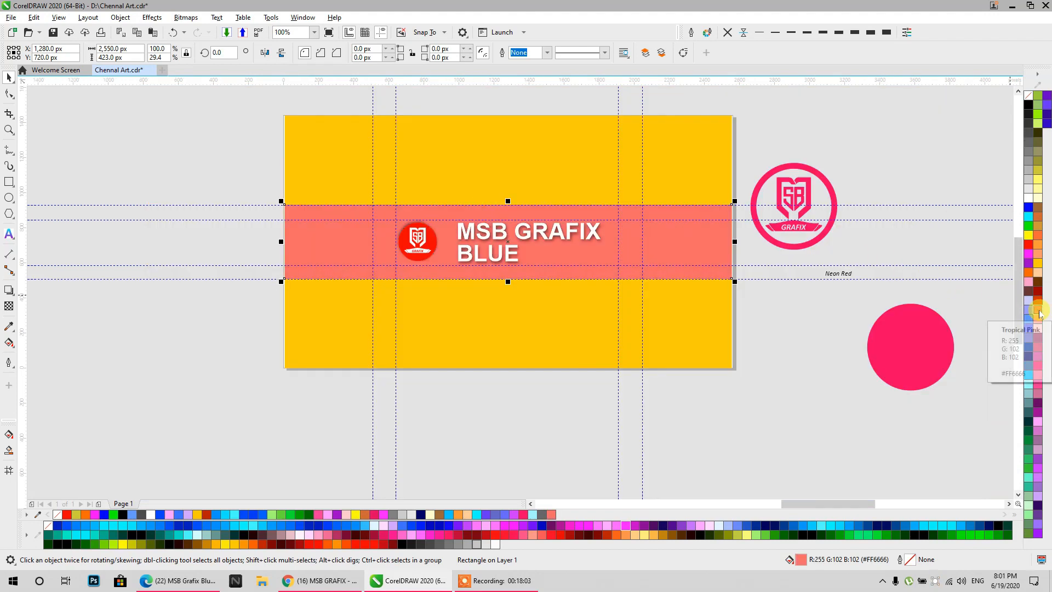
{"action": "left_click", "coordinate": [1037, 241]}
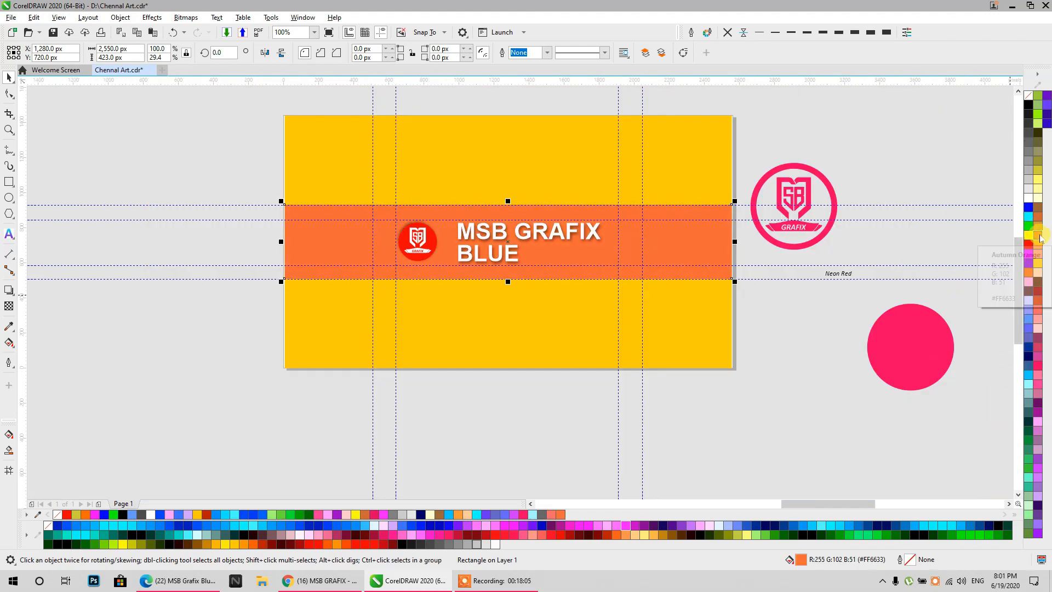
{"action": "scroll", "coordinate": [418, 236], "scroll_direction": "up", "scroll_amount": 1}
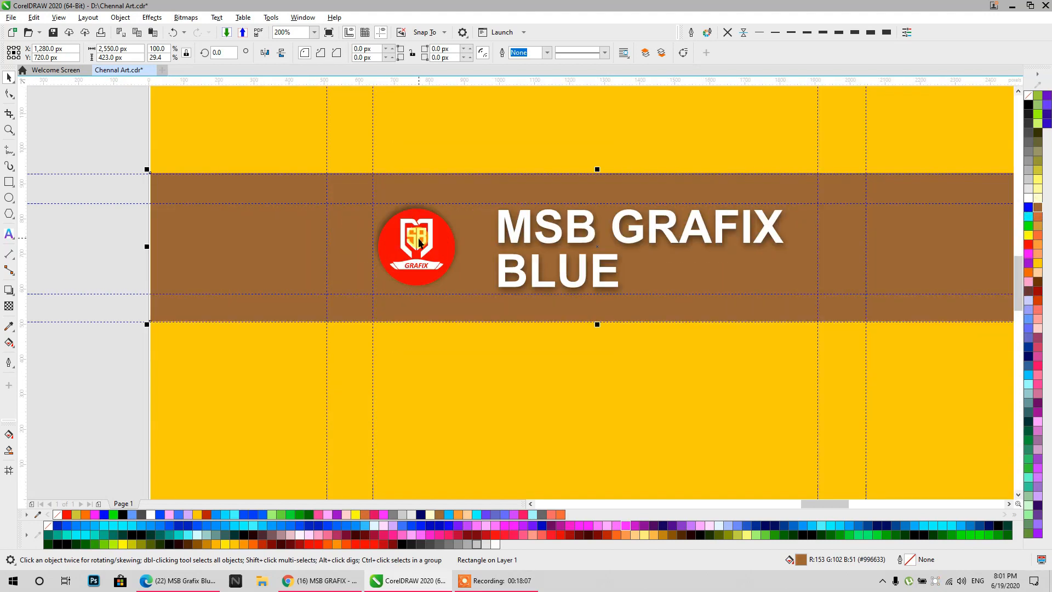
{"action": "scroll", "coordinate": [296, 253], "scroll_direction": "down", "scroll_amount": 1}
{"action": "left_click", "coordinate": [161, 226]}
- Fill the circle behind the SB emblem with pink #FF0066
{"action": "scroll", "coordinate": [459, 261], "scroll_direction": "up", "scroll_amount": 1}
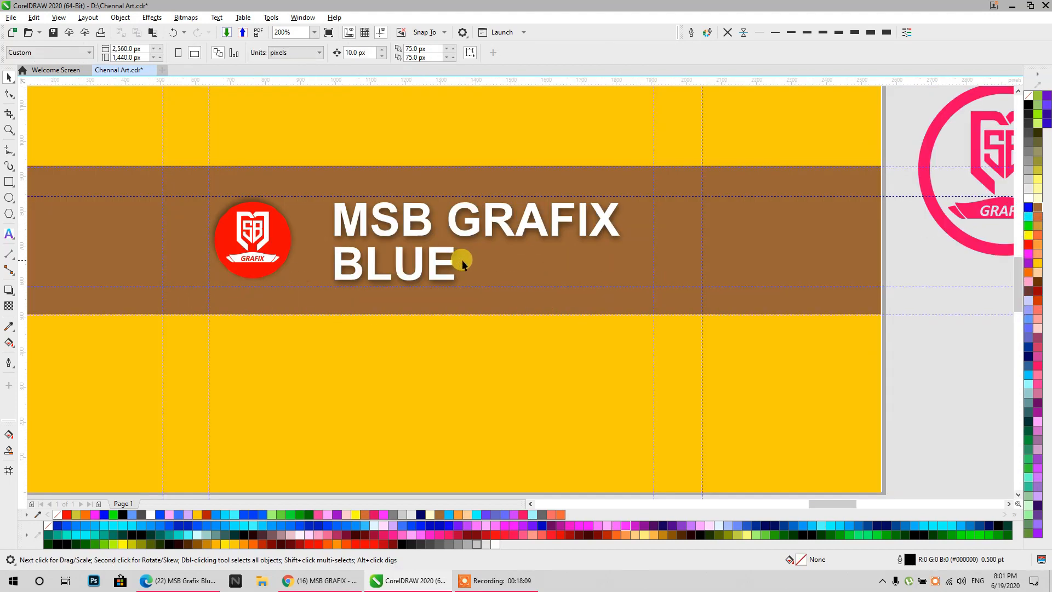
{"action": "left_click", "coordinate": [368, 248]}
{"action": "left_click", "coordinate": [286, 236]}
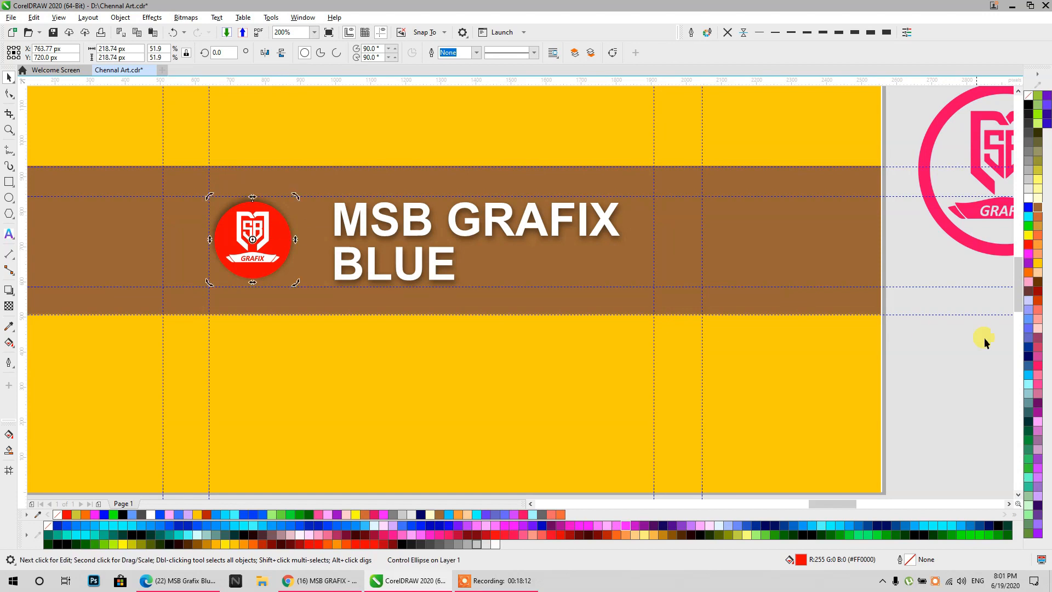
{"action": "left_click", "coordinate": [1035, 362]}
{"action": "left_click", "coordinate": [717, 334]}
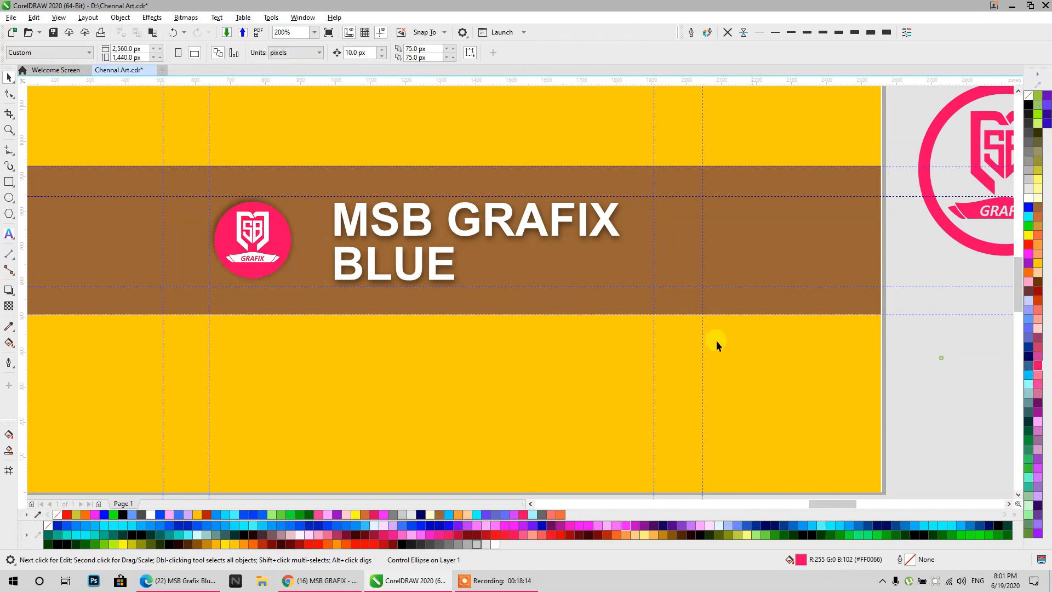
- Fill the circle behind the SB emblem with sky blue
{"action": "left_click", "coordinate": [336, 260]}
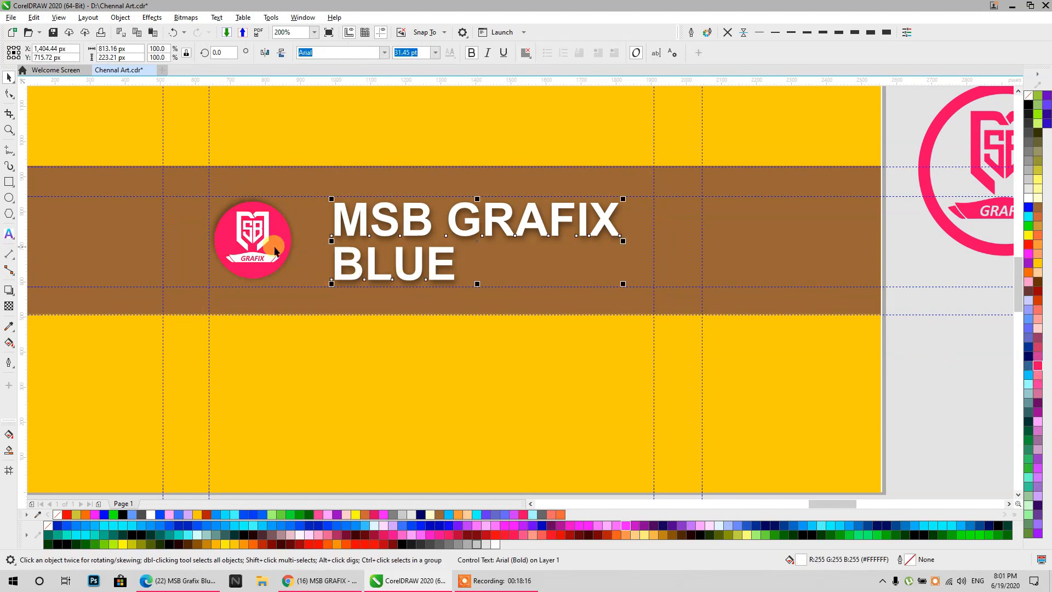
{"action": "left_click", "coordinate": [259, 249]}
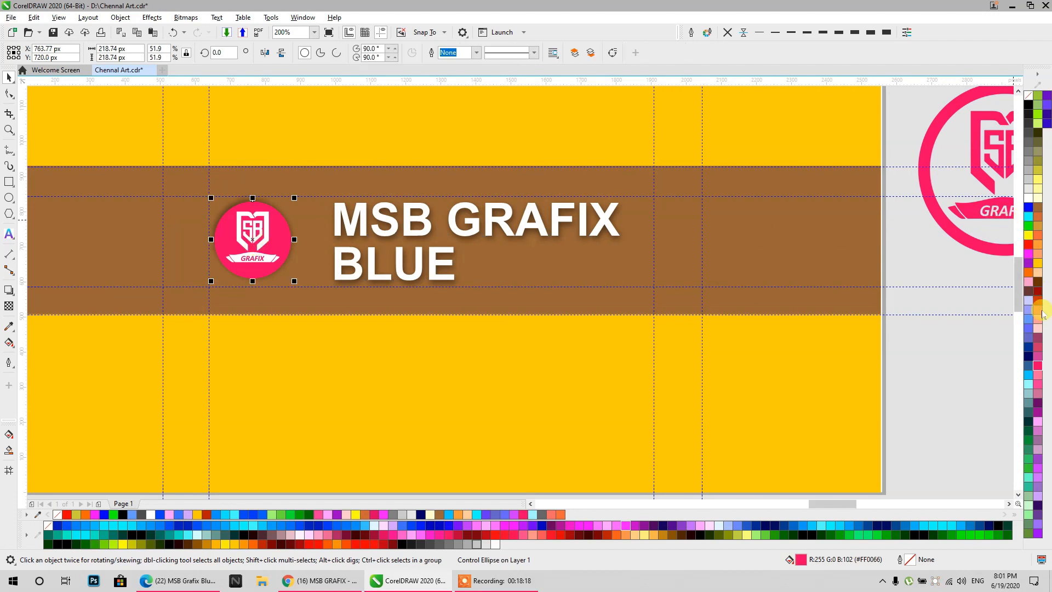
{"action": "left_click", "coordinate": [1029, 373]}
{"action": "scroll", "coordinate": [445, 276], "scroll_direction": "down", "scroll_amount": 1}
{"action": "left_click", "coordinate": [778, 404]}
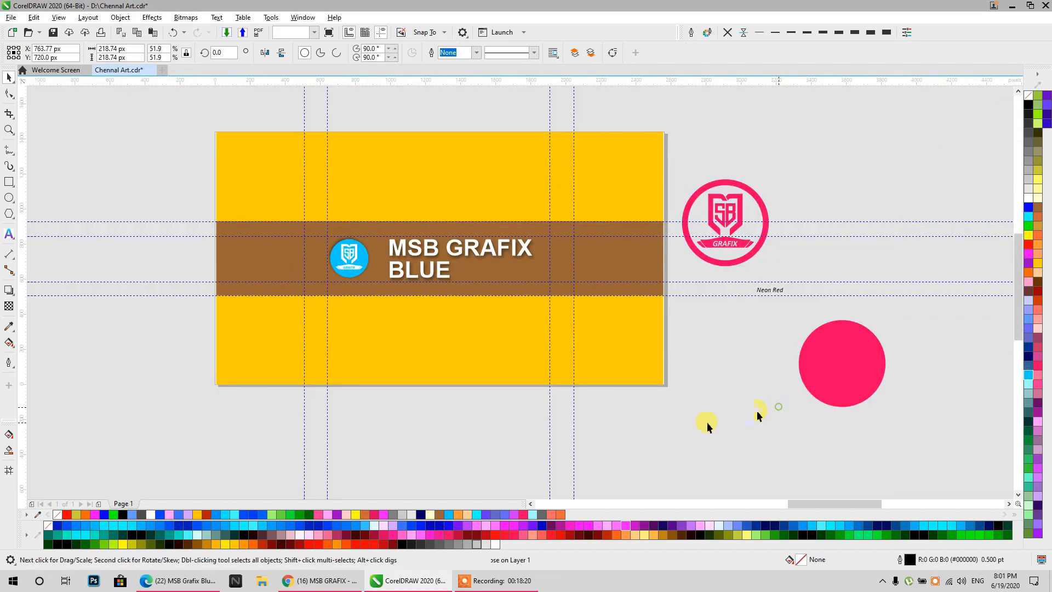
- Move the brown center strip off the page onto the empty area beyond the artwork
{"action": "left_click_drag", "start_coordinate": [676, 415], "coordinate": [234, 153]}
{"action": "left_click", "coordinate": [150, 143]}
{"action": "left_click_drag", "start_coordinate": [246, 248], "coordinate": [883, 151]}
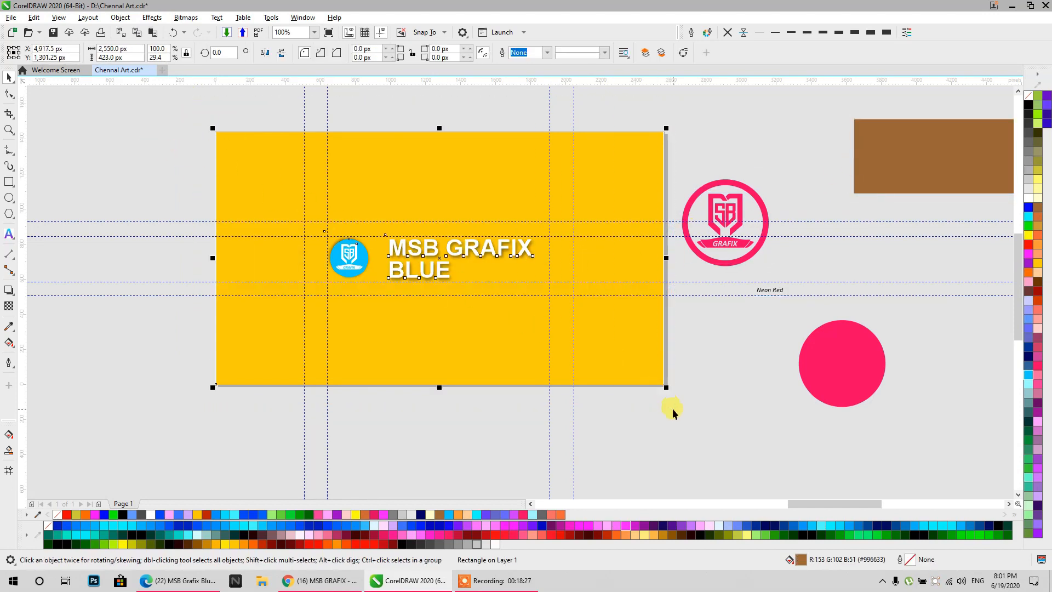
- Export only the selected yellow banner artwork as a PNG named cd on drive D
{"action": "key", "text": "ctrl+e"}
{"action": "type", "text": "cd"}
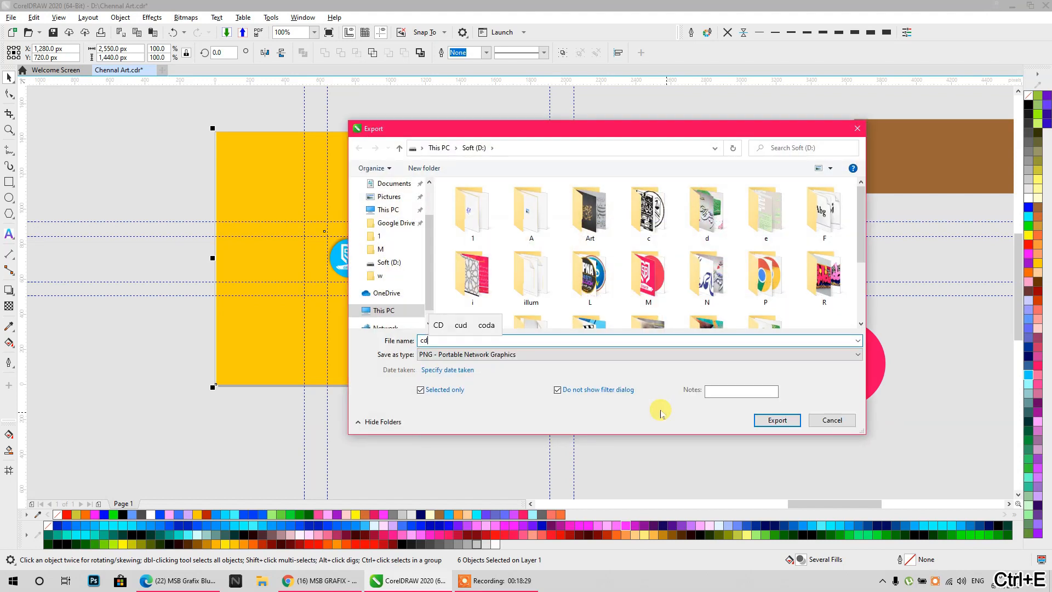
{"action": "left_click", "coordinate": [757, 420]}
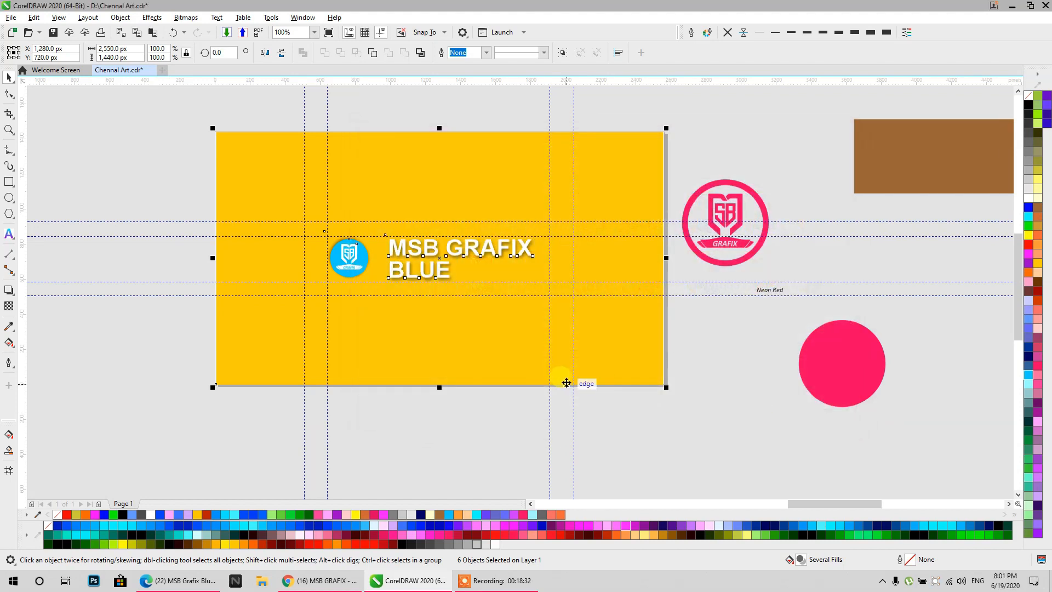
- Switch to the YouTube channel page in the browser and upload the cd image as new channel art
{"action": "left_click", "coordinate": [178, 580]}
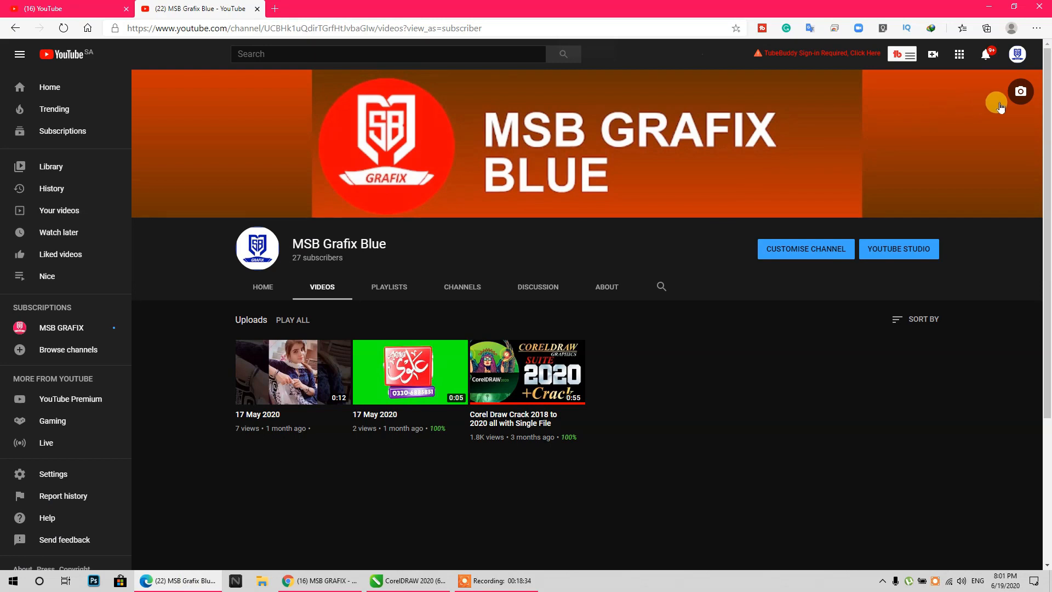
{"action": "left_click", "coordinate": [1024, 110]}
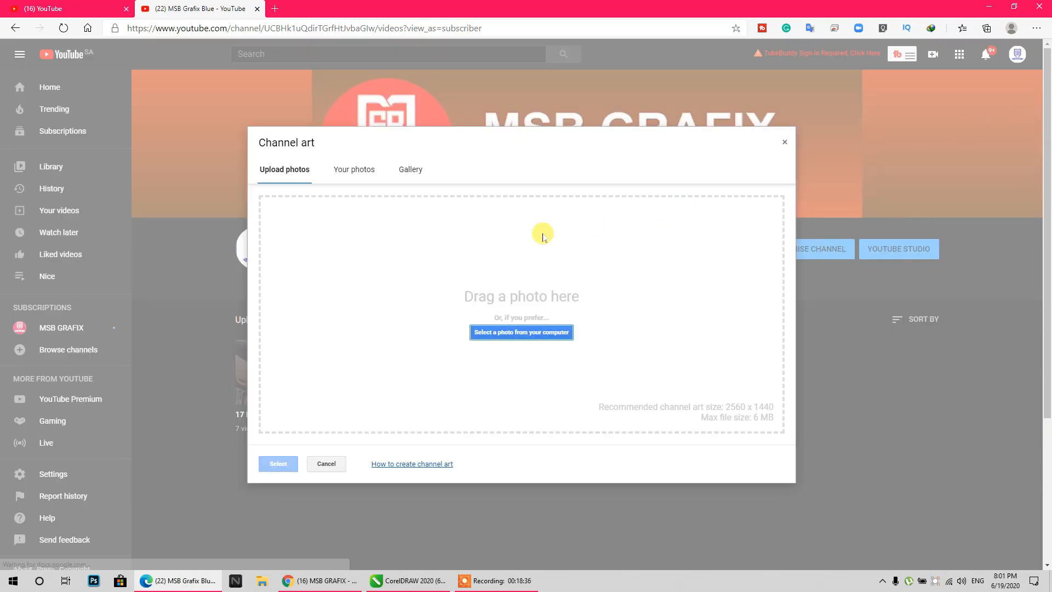
{"action": "left_click", "coordinate": [501, 333]}
{"action": "scroll", "coordinate": [411, 227], "scroll_direction": "down", "scroll_amount": 10}
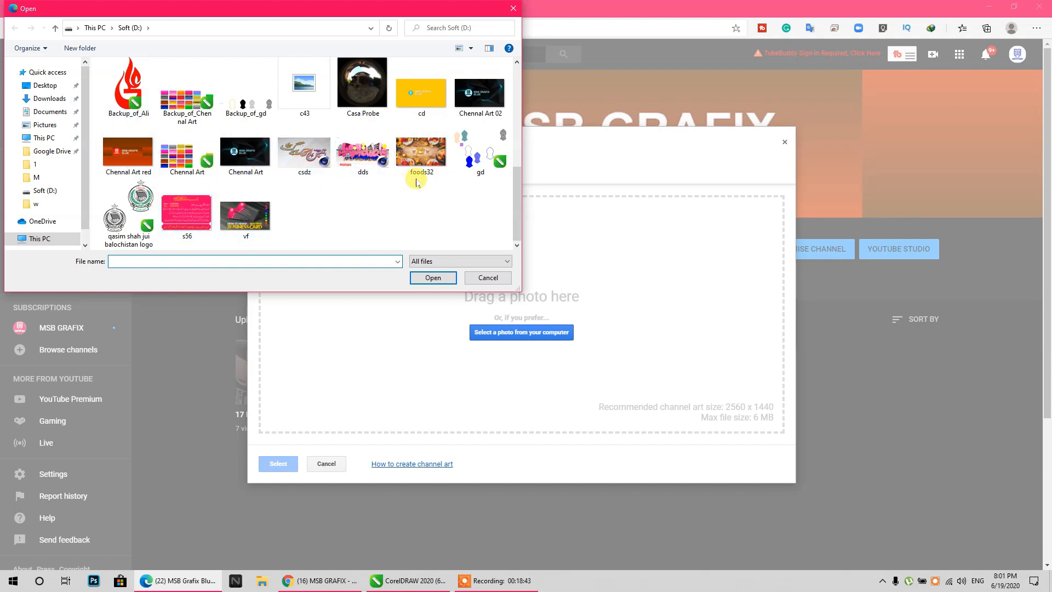
{"action": "left_click", "coordinate": [421, 94]}
{"action": "left_click", "coordinate": [433, 278]}
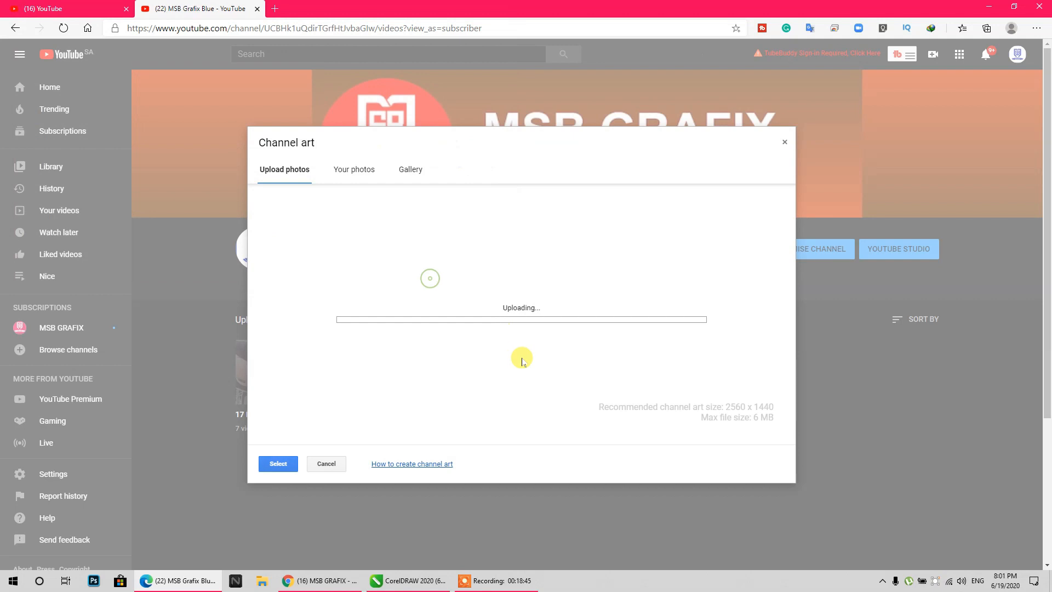
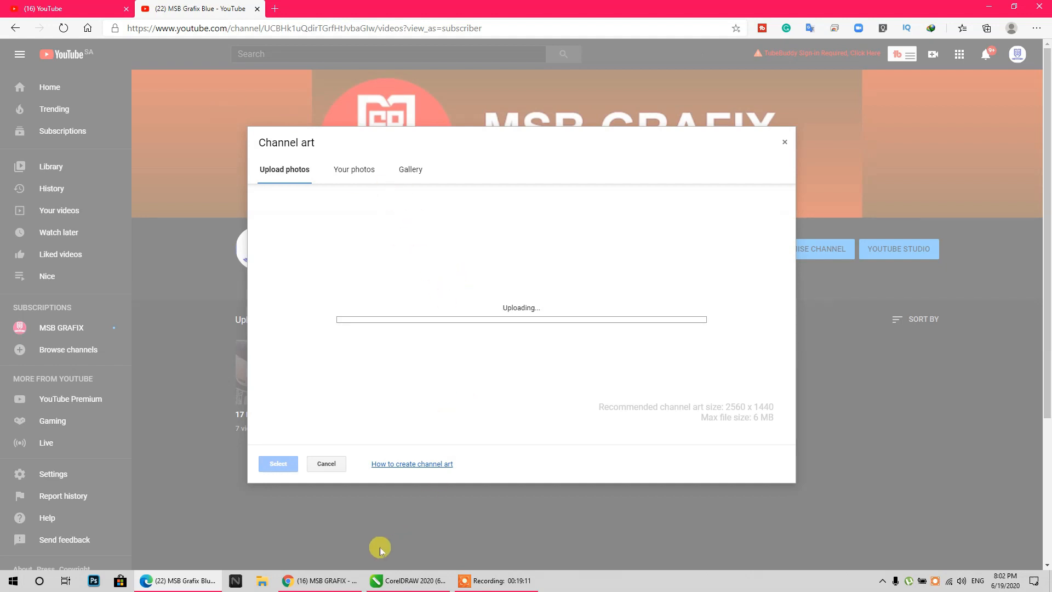
- Switch back to CorelDRAW and center the brown strip on the page behind the emblem and title
{"action": "left_click", "coordinate": [379, 580]}
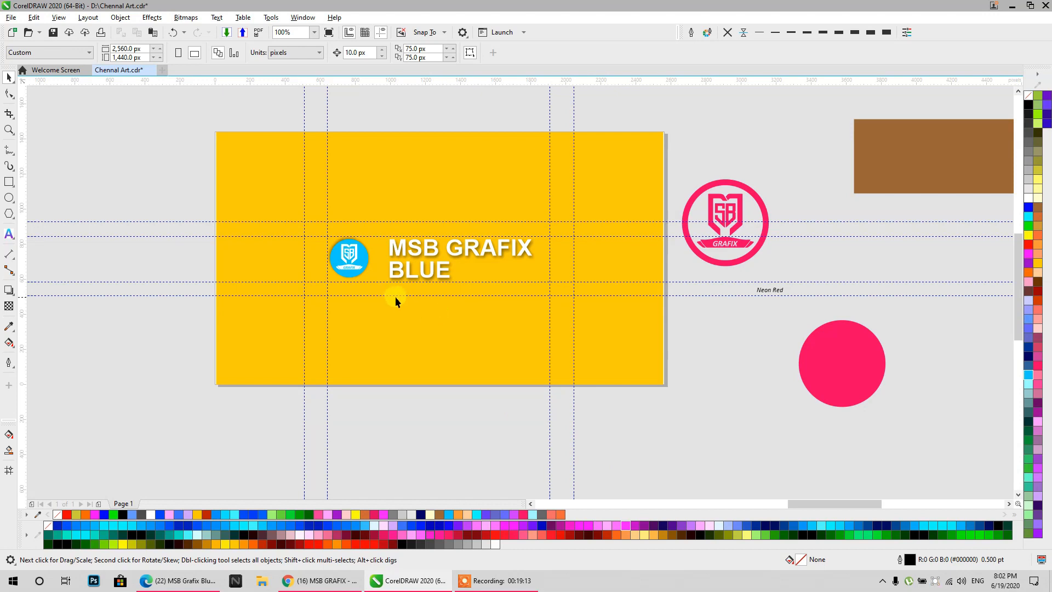
{"action": "scroll", "coordinate": [395, 296], "scroll_direction": "up", "scroll_amount": 2}
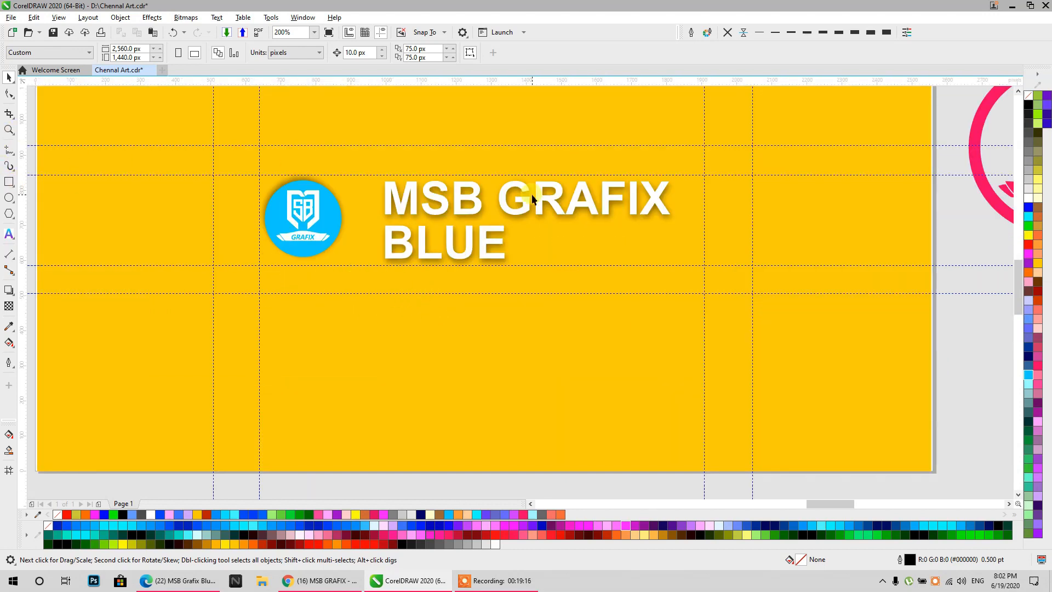
{"action": "scroll", "coordinate": [532, 198], "scroll_direction": "down", "scroll_amount": 4}
{"action": "left_click", "coordinate": [748, 171]}
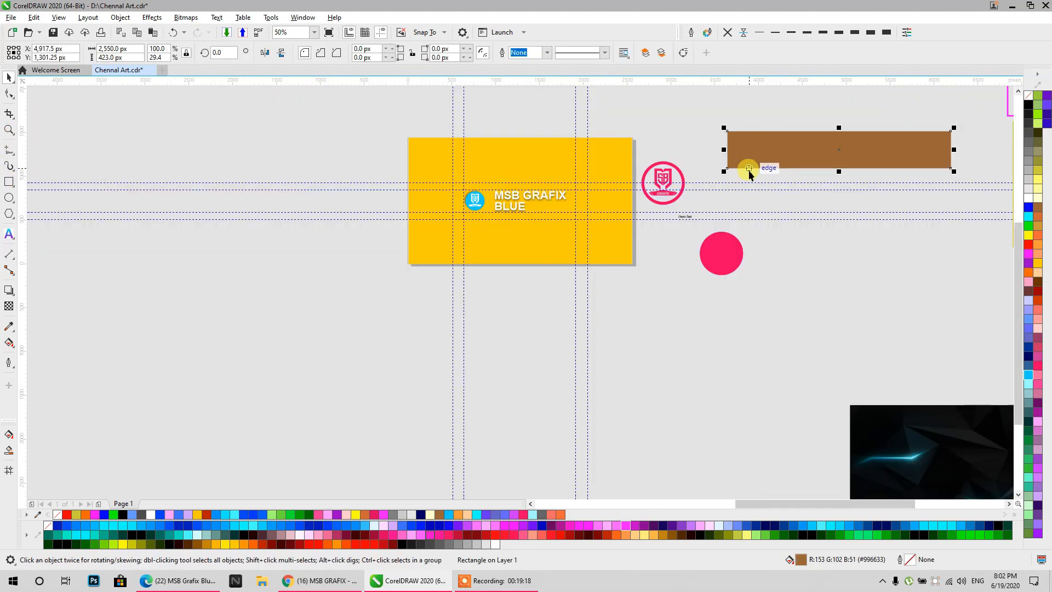
{"action": "key", "text": "p"}
{"action": "scroll", "coordinate": [528, 204], "scroll_direction": "up", "scroll_amount": 2}
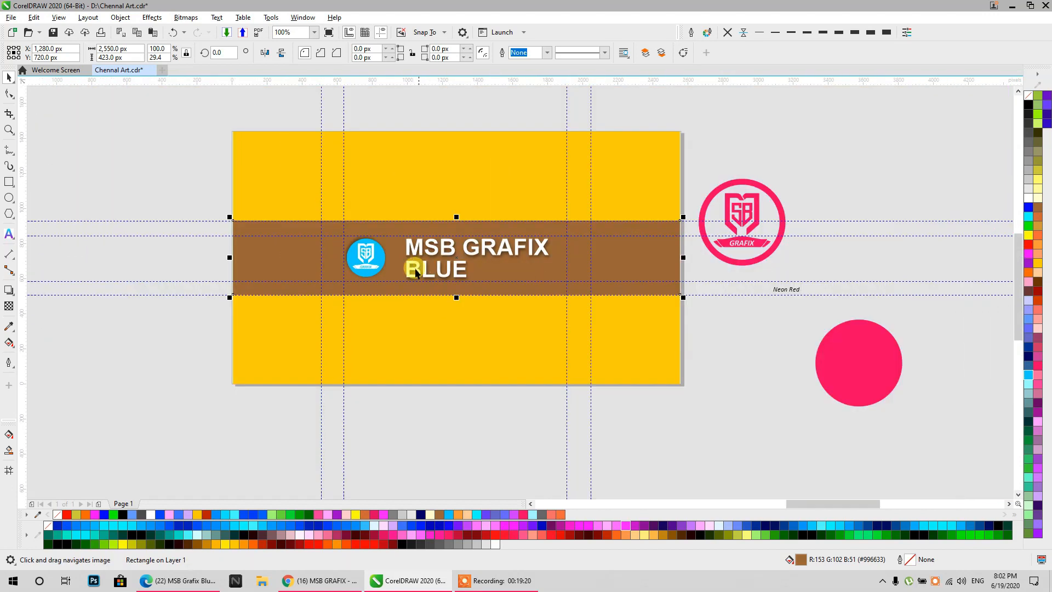
{"action": "left_click", "coordinate": [157, 188]}
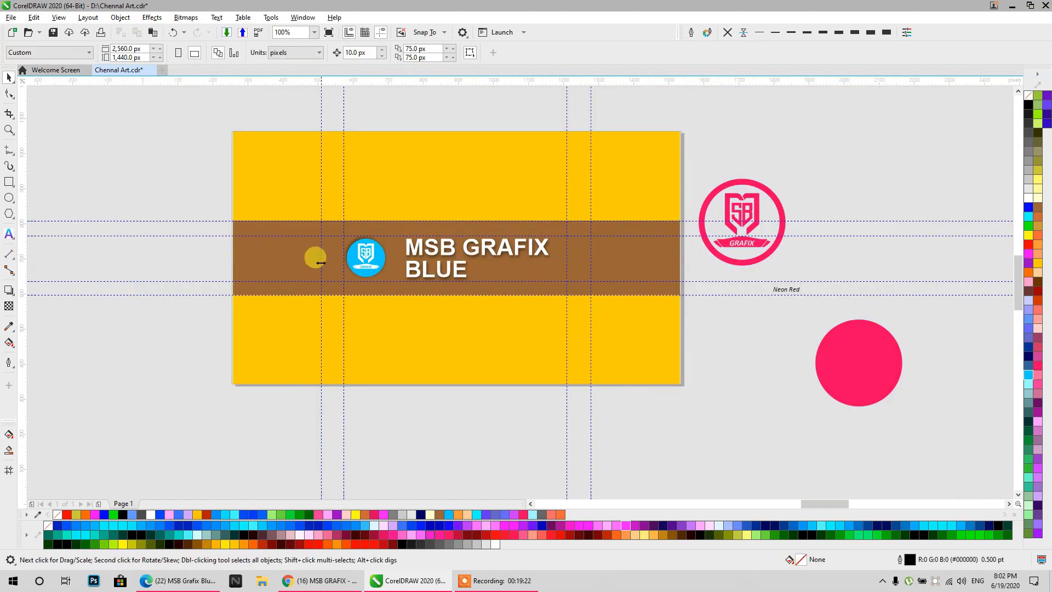
- Draw a two-stepped Pen line about 1904 px long from the brown strip's left end, descending to its lower edge
{"action": "scroll", "coordinate": [315, 254], "scroll_direction": "up", "scroll_amount": 2}
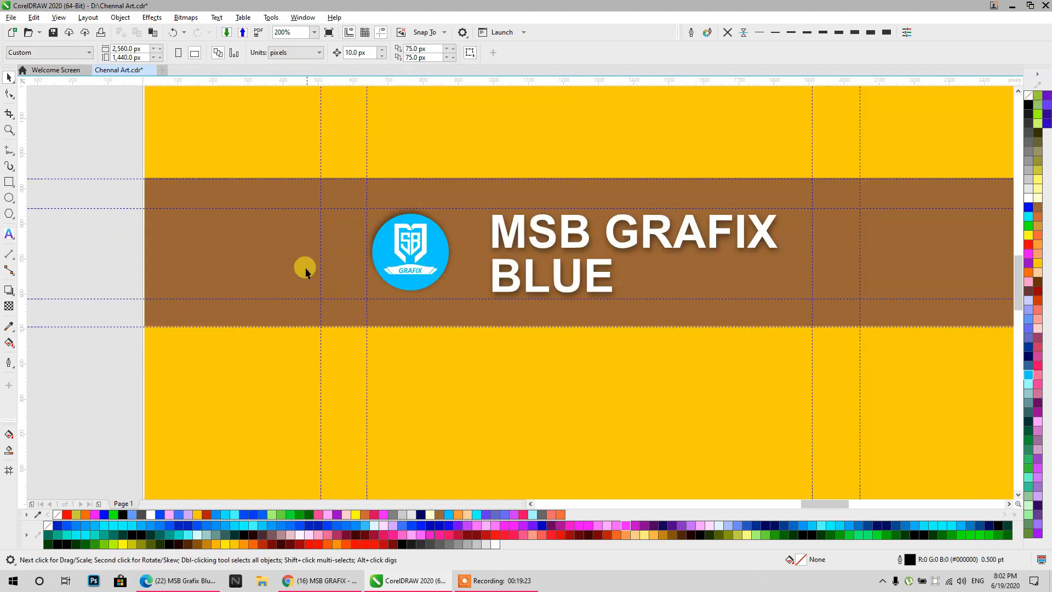
{"action": "left_click", "coordinate": [8, 183]}
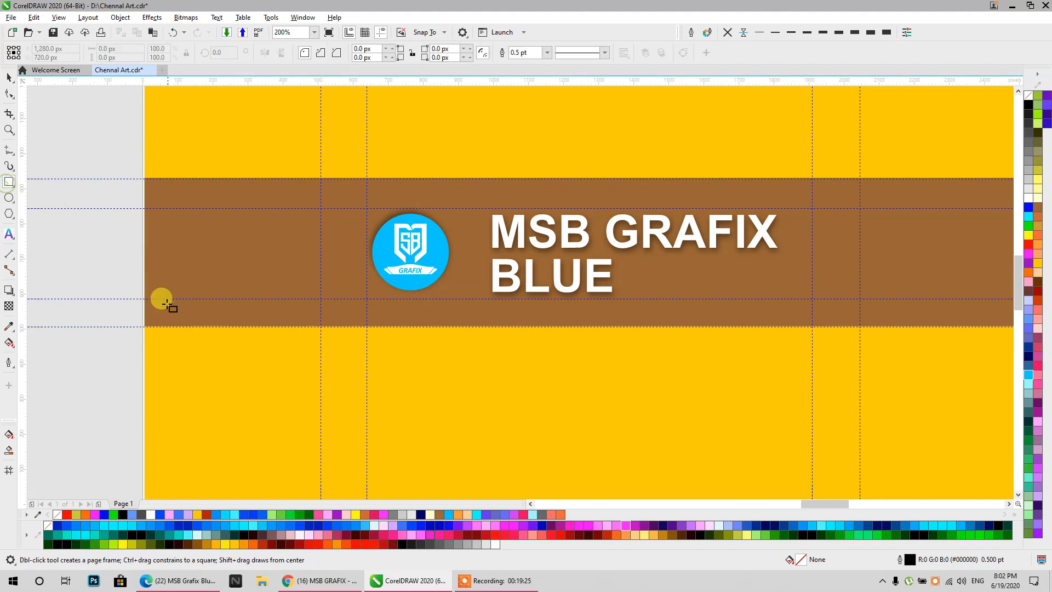
{"action": "left_click", "coordinate": [9, 151]}
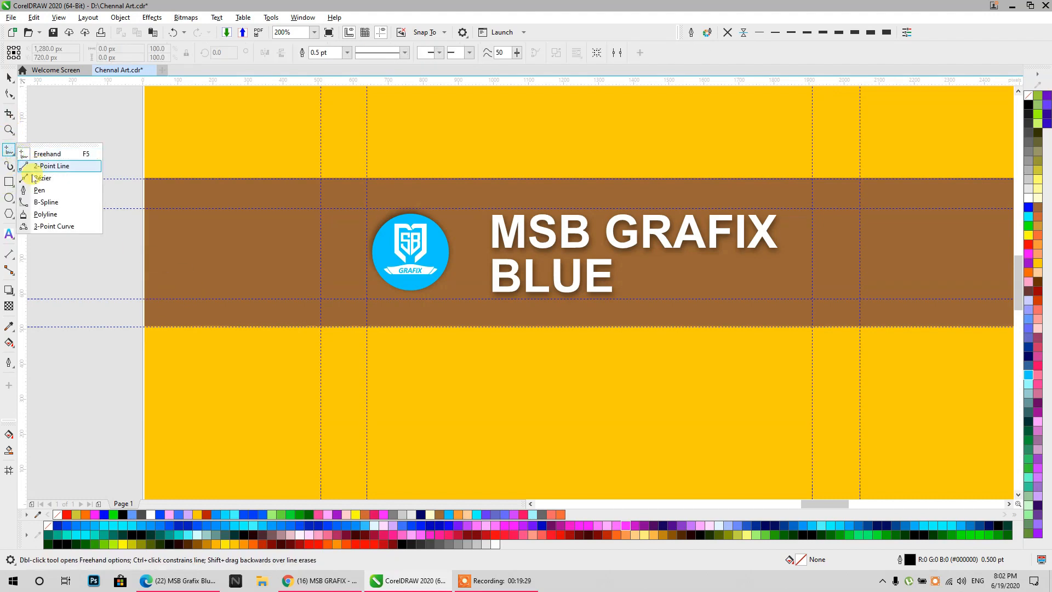
{"action": "left_click", "coordinate": [144, 299]}
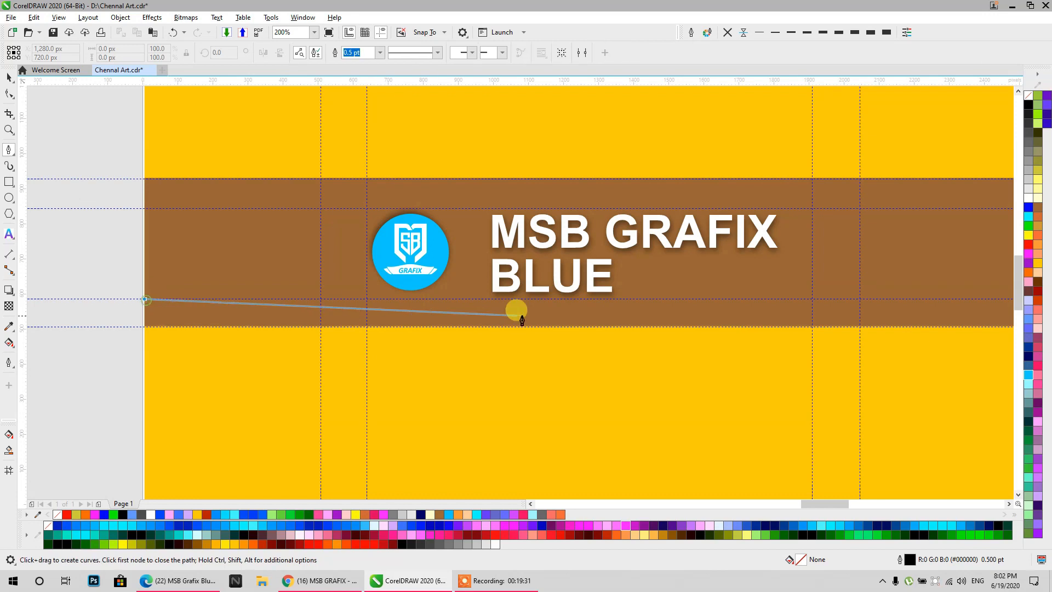
{"action": "left_click", "coordinate": [433, 298]}
{"action": "left_click", "coordinate": [450, 313]}
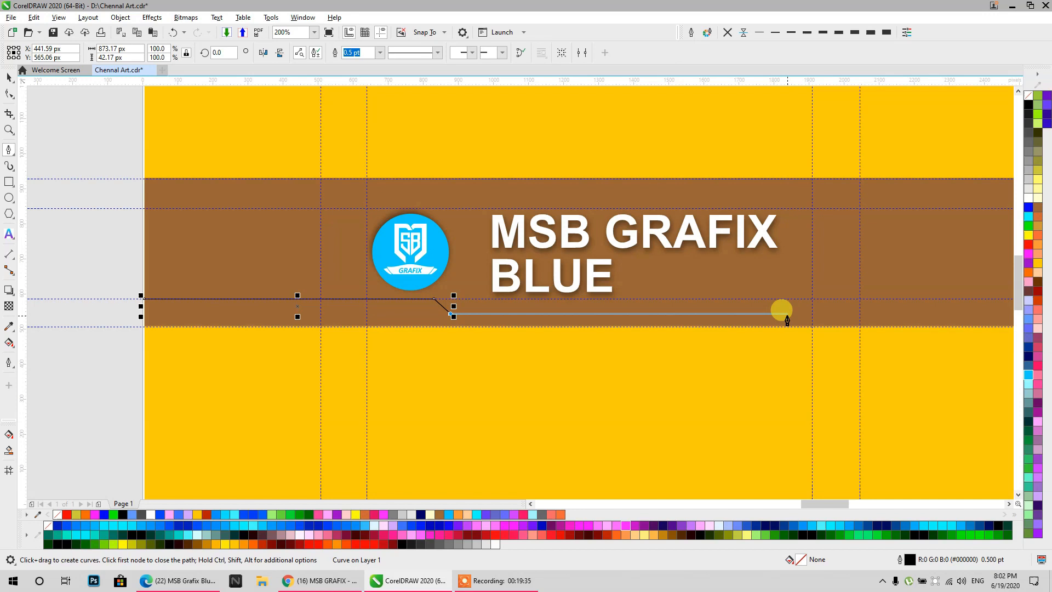
{"action": "left_click", "coordinate": [749, 313]}
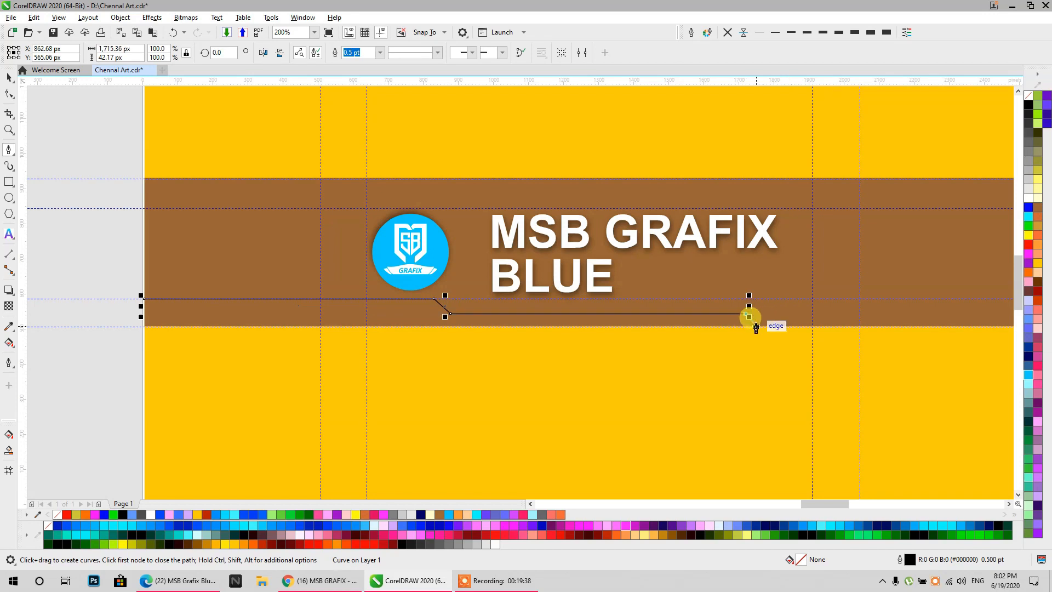
{"action": "scroll", "coordinate": [756, 327], "scroll_direction": "up", "scroll_amount": 3}
{"action": "left_click", "coordinate": [755, 336]}
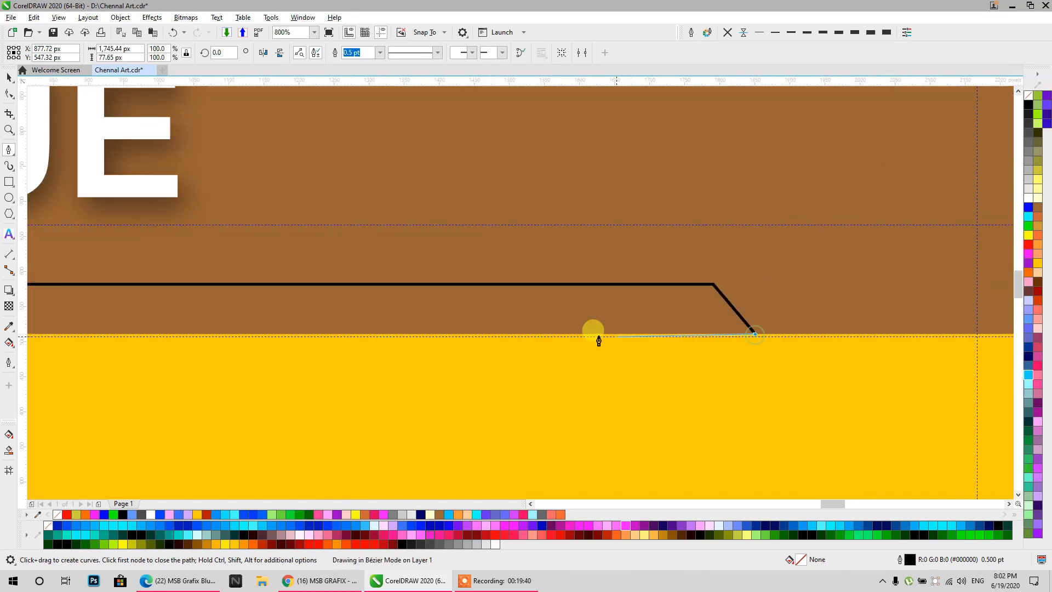
{"action": "scroll", "coordinate": [599, 336], "scroll_direction": "down", "scroll_amount": 3}
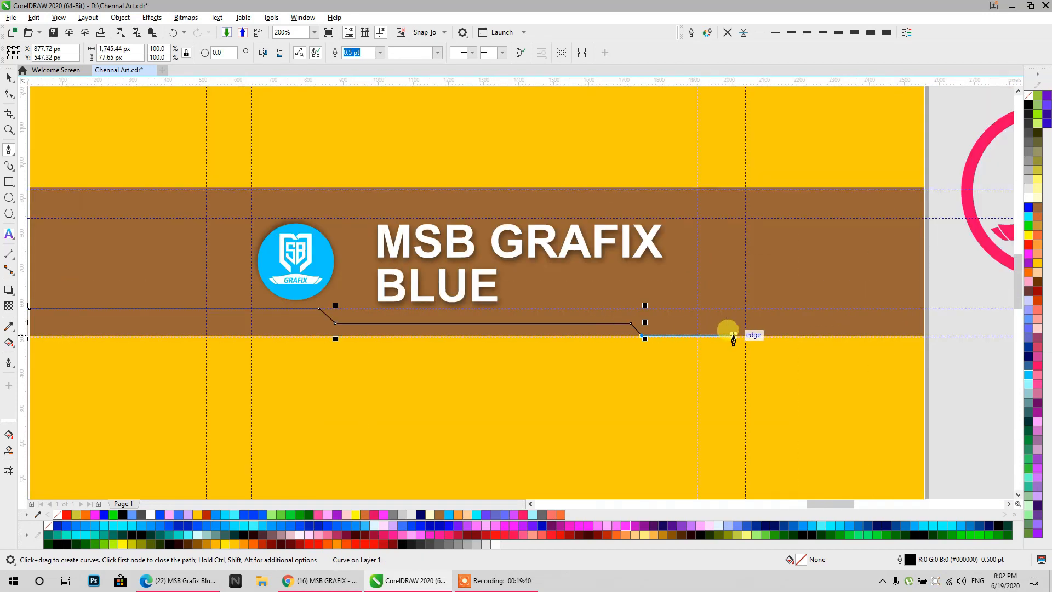
{"action": "left_click", "coordinate": [698, 337]}
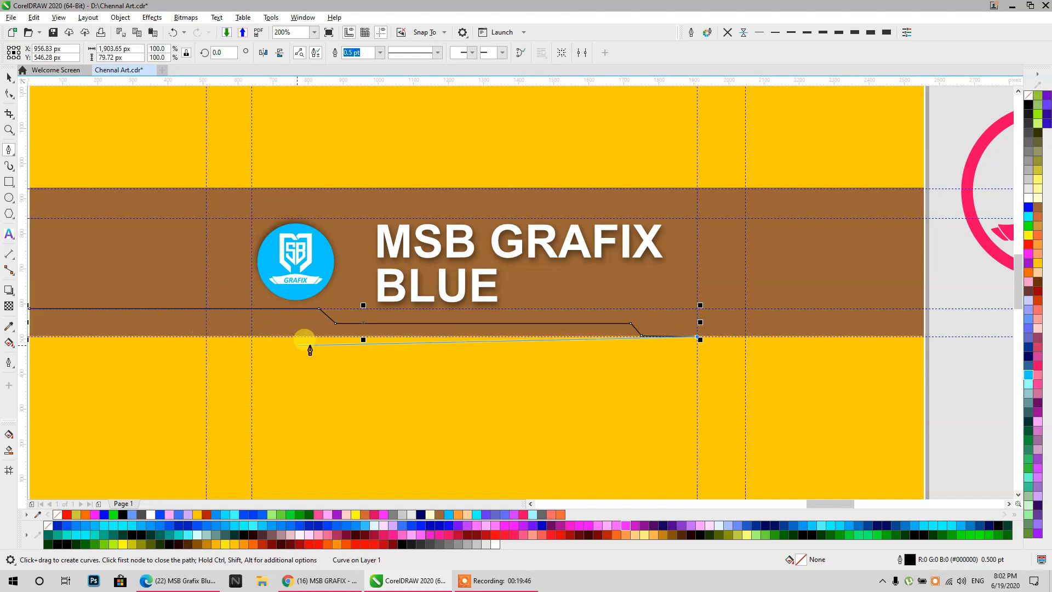
- Close the stepped outline along the strip's lower edge back to its left end and fill the shape with white
{"action": "scroll", "coordinate": [197, 341], "scroll_direction": "down", "scroll_amount": 1}
{"action": "scroll", "coordinate": [188, 342], "scroll_direction": "up", "scroll_amount": 3}
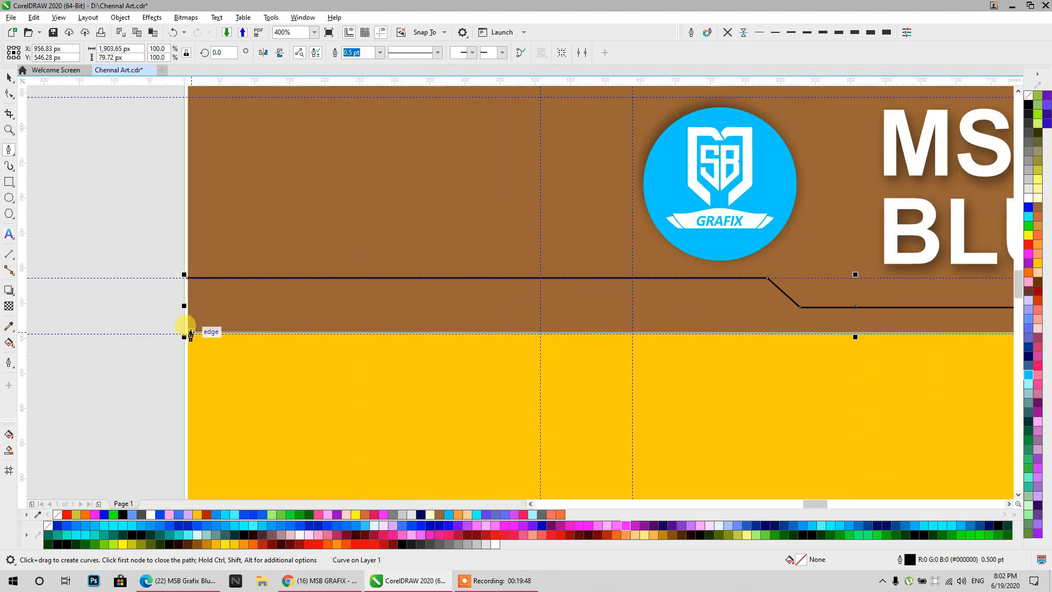
{"action": "scroll", "coordinate": [190, 335], "scroll_direction": "up", "scroll_amount": 3}
{"action": "left_click", "coordinate": [185, 337]}
{"action": "scroll", "coordinate": [246, 371], "scroll_direction": "down", "scroll_amount": 3}
{"action": "scroll", "coordinate": [232, 257], "scroll_direction": "up", "scroll_amount": 1}
{"action": "key", "text": "space"}
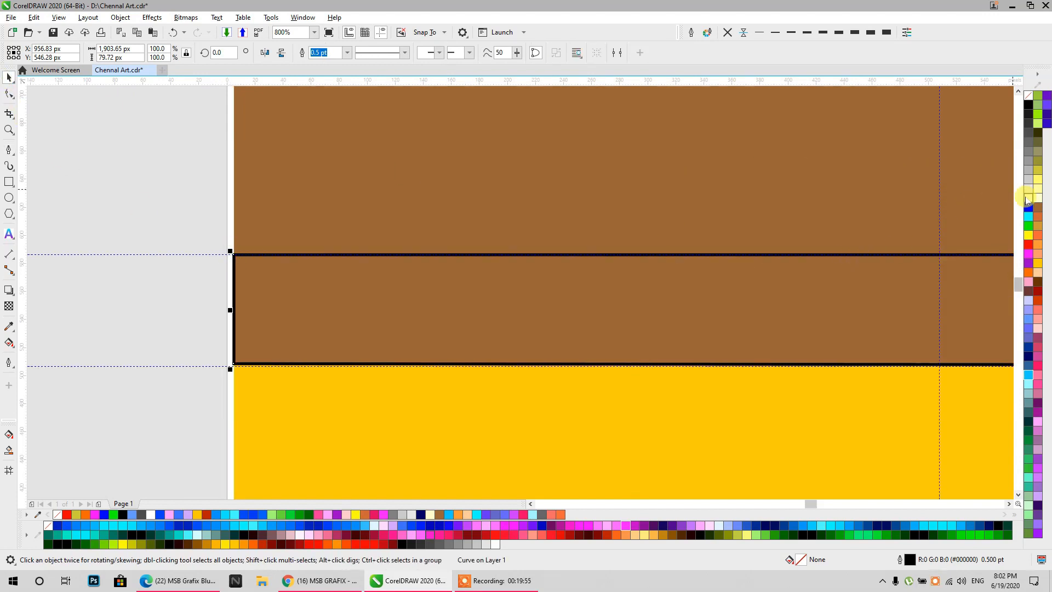
{"action": "left_click", "coordinate": [1027, 200]}
{"action": "scroll", "coordinate": [450, 310], "scroll_direction": "down", "scroll_amount": 3}
{"action": "scroll", "coordinate": [586, 336], "scroll_direction": "up", "scroll_amount": 1}
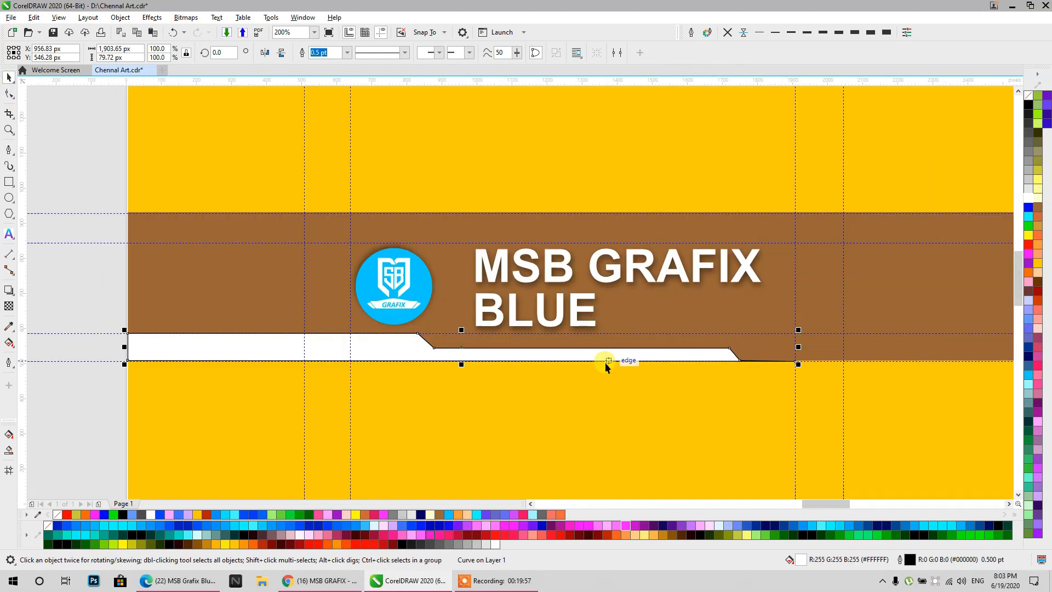
- Duplicate the white stepped shape, mirror the copy horizontally and vertically, and move it to the brown strip's upper edge
{"action": "left_click_drag", "start_coordinate": [356, 359], "coordinate": [404, 257]}
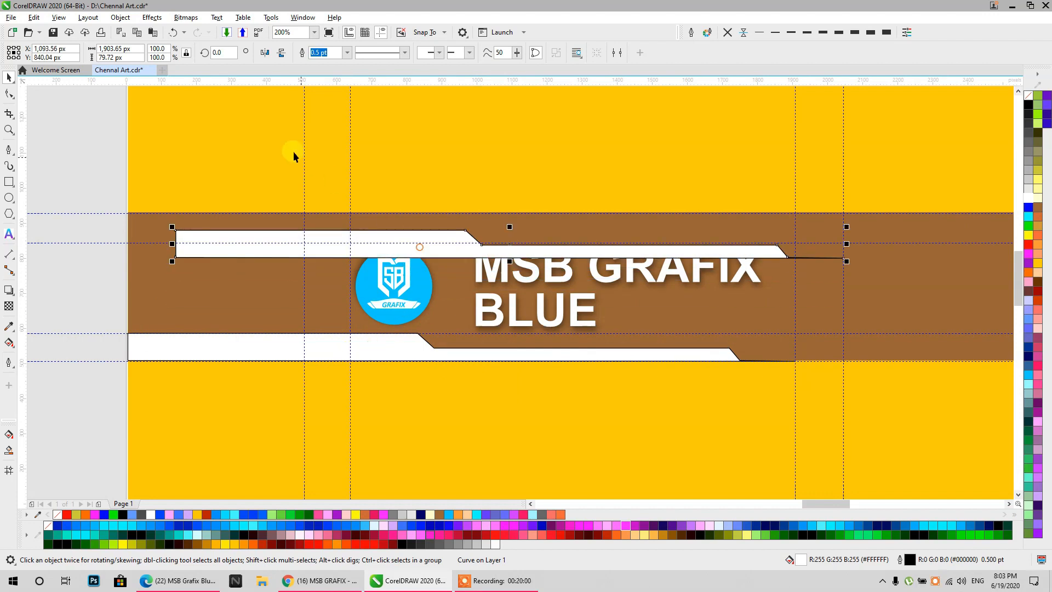
{"action": "left_click", "coordinate": [264, 52]}
{"action": "left_click", "coordinate": [281, 52]}
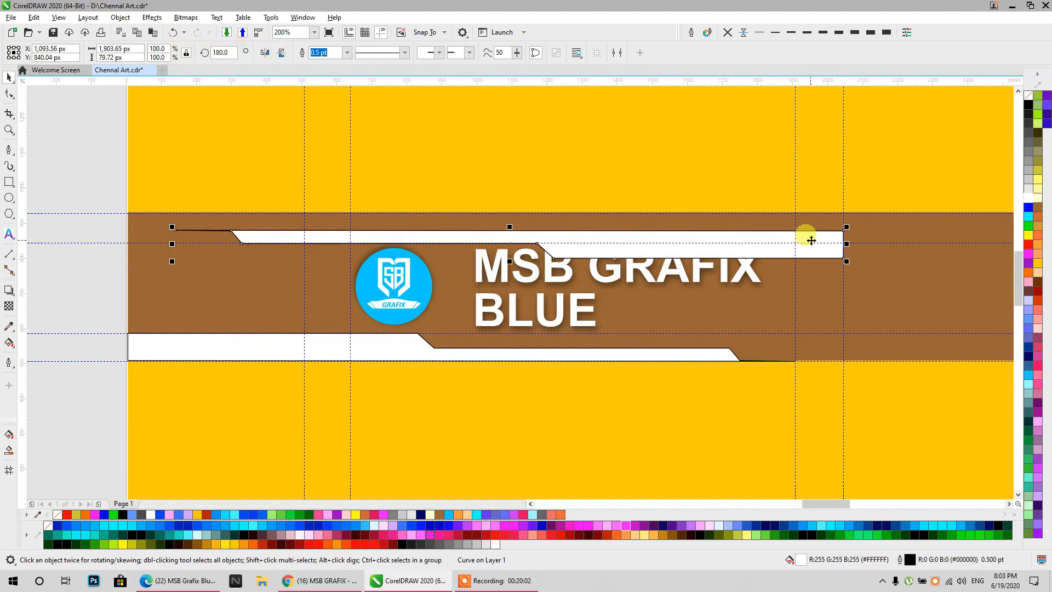
{"action": "left_click_drag", "start_coordinate": [846, 235], "coordinate": [841, 218]}
{"action": "scroll", "coordinate": [625, 267], "scroll_direction": "down", "scroll_amount": 1}
{"action": "scroll", "coordinate": [760, 265], "scroll_direction": "up", "scroll_amount": 1}
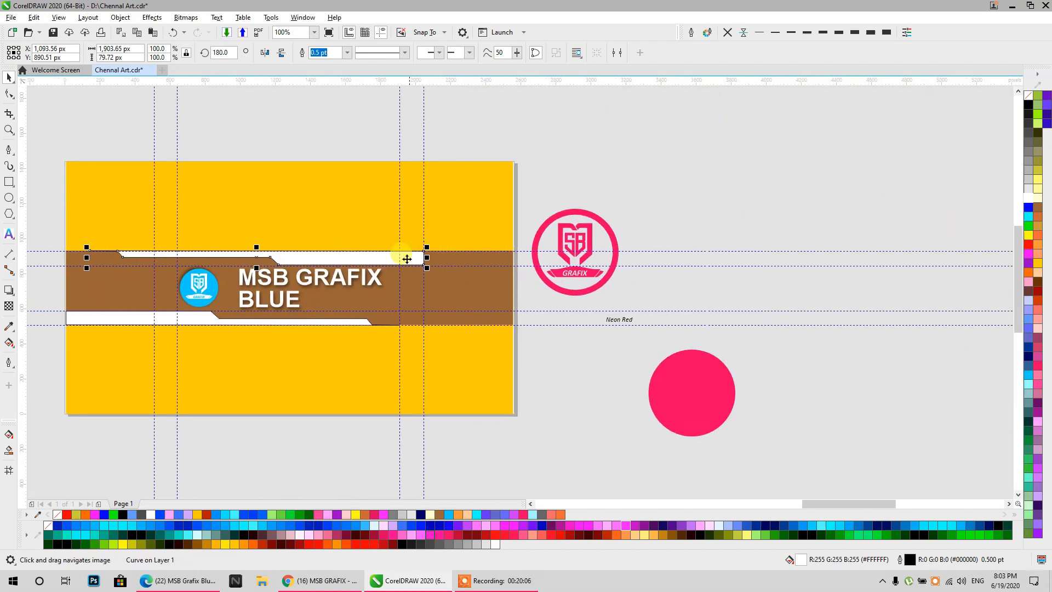
- Align the mirrored white shape to the right and top edges of the brown strip
{"action": "left_click", "coordinate": [493, 250], "text": "shift"}
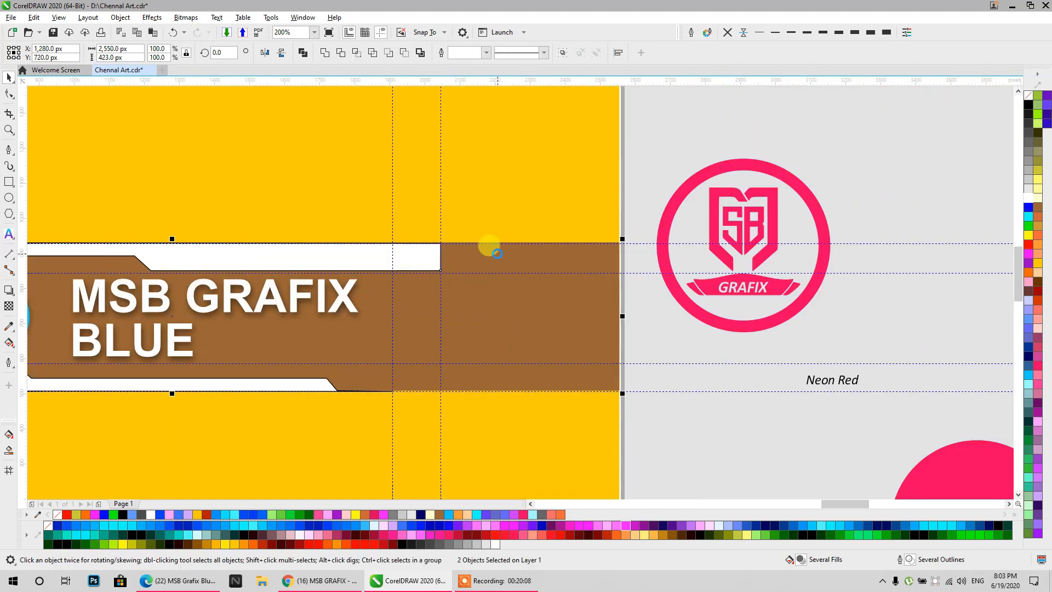
{"action": "key", "text": "r"}
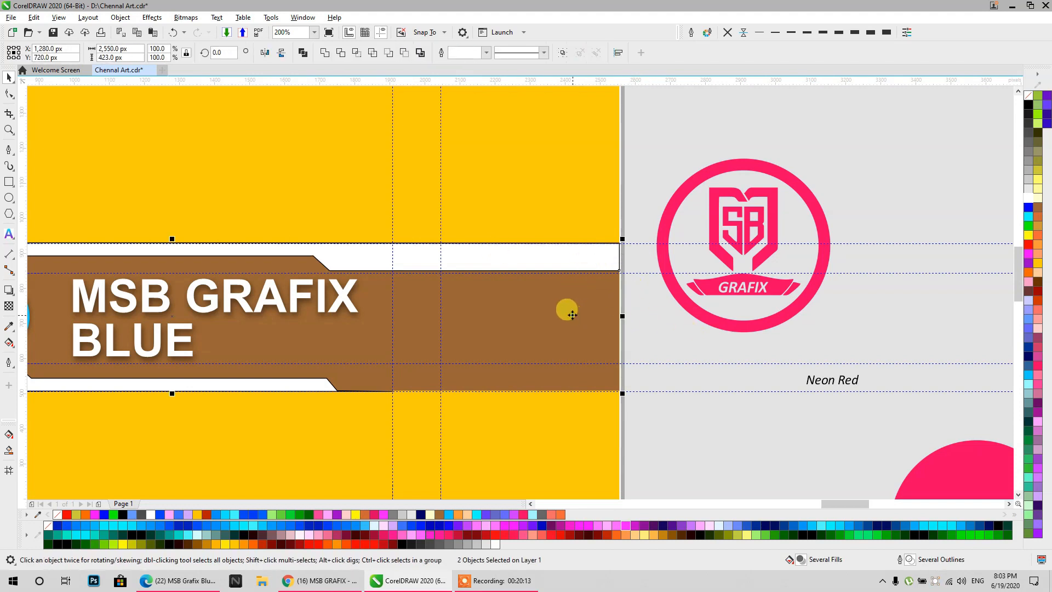
{"action": "key", "text": "t"}
- Align the lower white shape to the left and bottom edges of the brown strip
{"action": "left_click_drag", "start_coordinate": [281, 420], "coordinate": [700, 423]}
{"action": "left_click", "coordinate": [694, 388]}
{"action": "left_click", "coordinate": [275, 309], "text": "shift"}
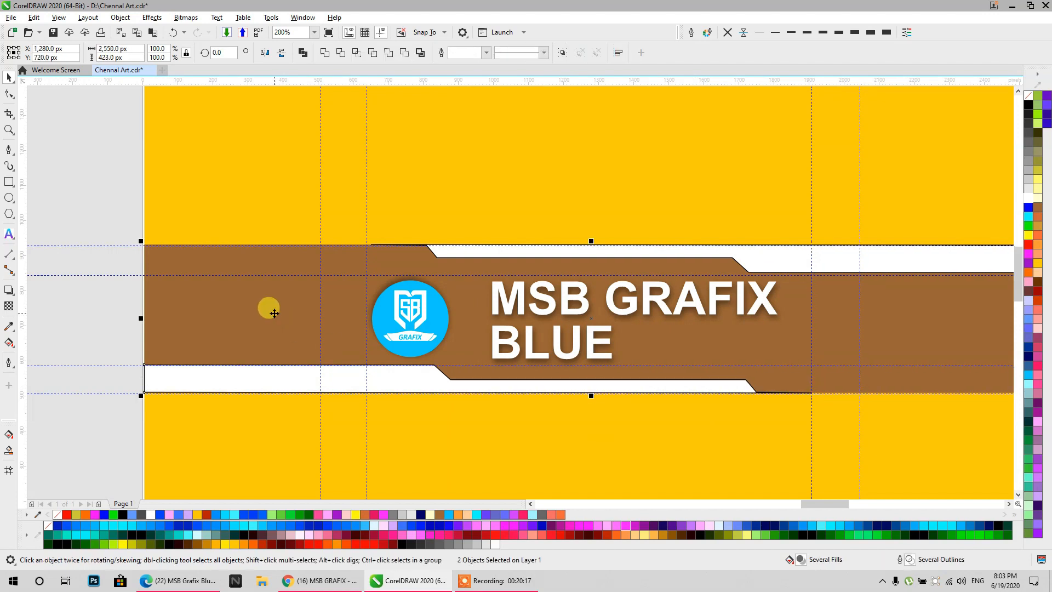
{"action": "left_click", "coordinate": [70, 322]}
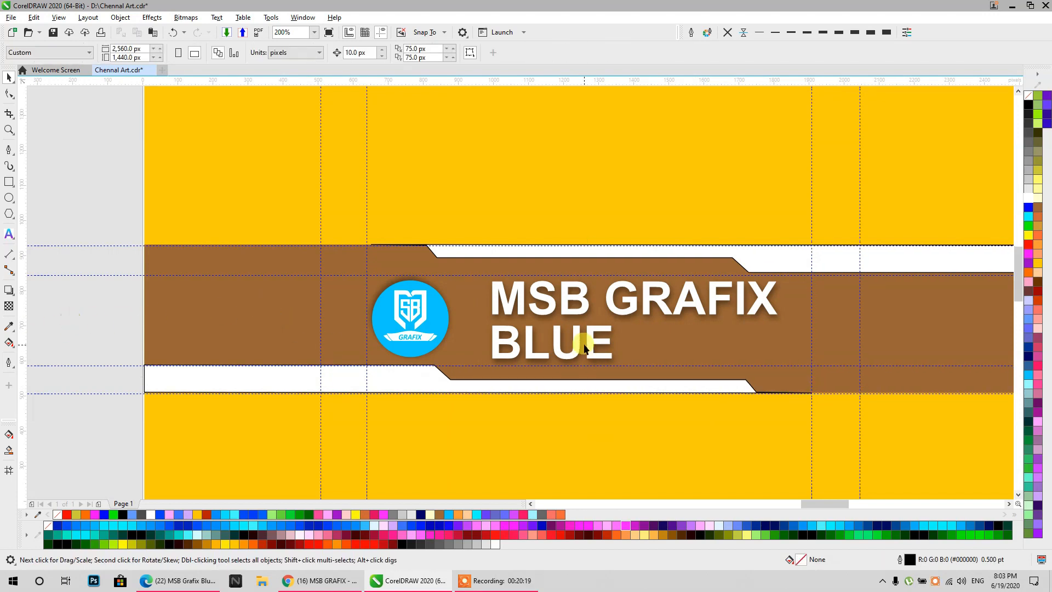
- Delete the surplus node at the thin left tip of the upper white stepped shape so it ends at the slanted edge
{"action": "left_click_drag", "start_coordinate": [625, 300], "coordinate": [555, 297]}
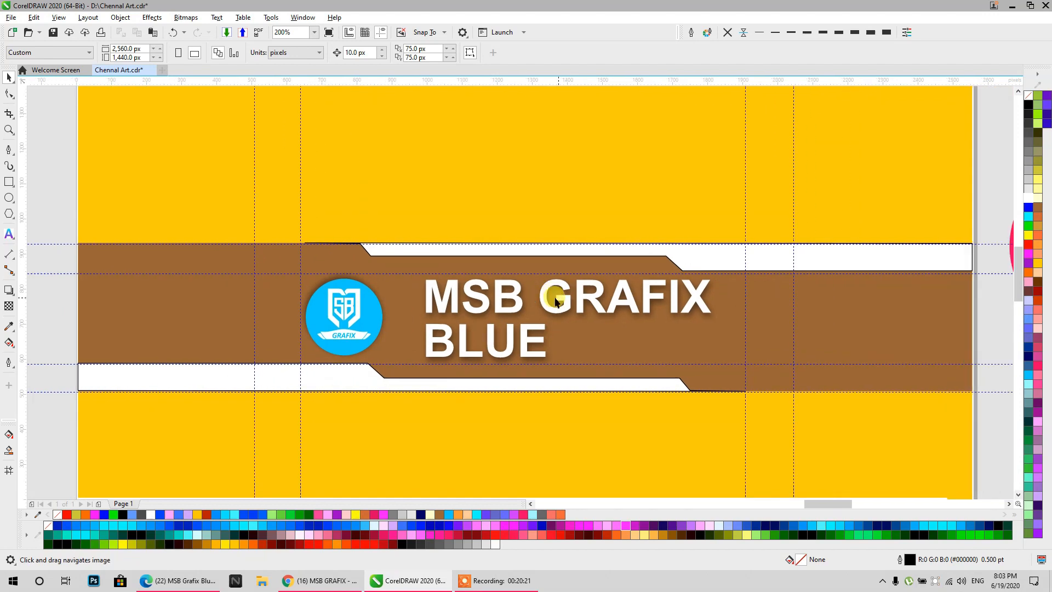
{"action": "scroll", "coordinate": [484, 258], "scroll_direction": "up", "scroll_amount": 1}
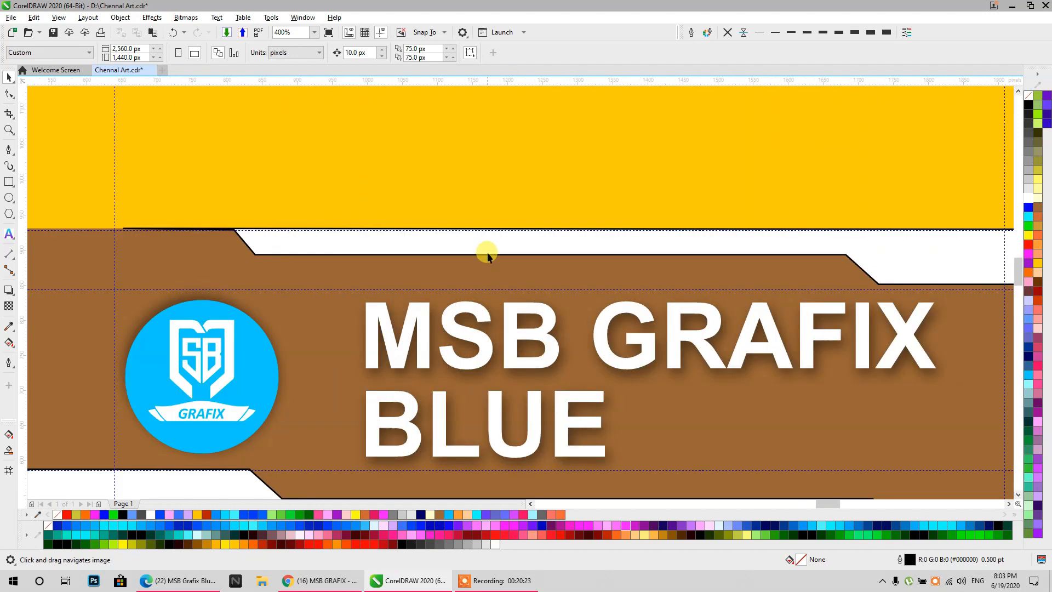
{"action": "double_click", "coordinate": [297, 233]}
{"action": "double_click", "coordinate": [121, 228]}
- Delete the surplus node at the thin right tip of the lower white stepped shape and return to the Pick tool
{"action": "scroll", "coordinate": [335, 235], "scroll_direction": "down", "scroll_amount": 2}
{"action": "scroll", "coordinate": [402, 296], "scroll_direction": "up", "scroll_amount": 2}
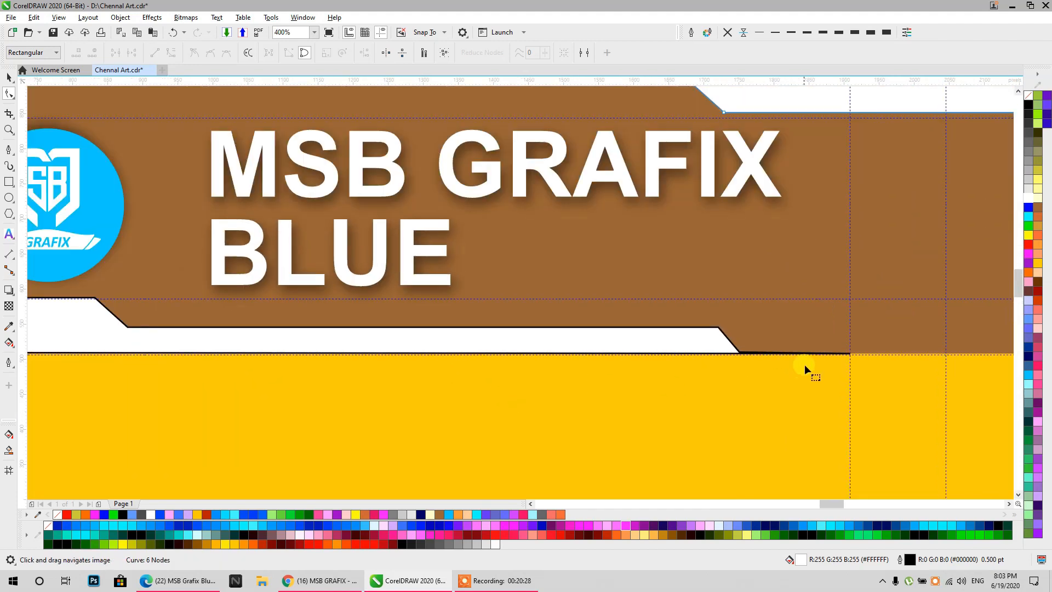
{"action": "left_click", "coordinate": [787, 353]}
{"action": "double_click", "coordinate": [848, 353]}
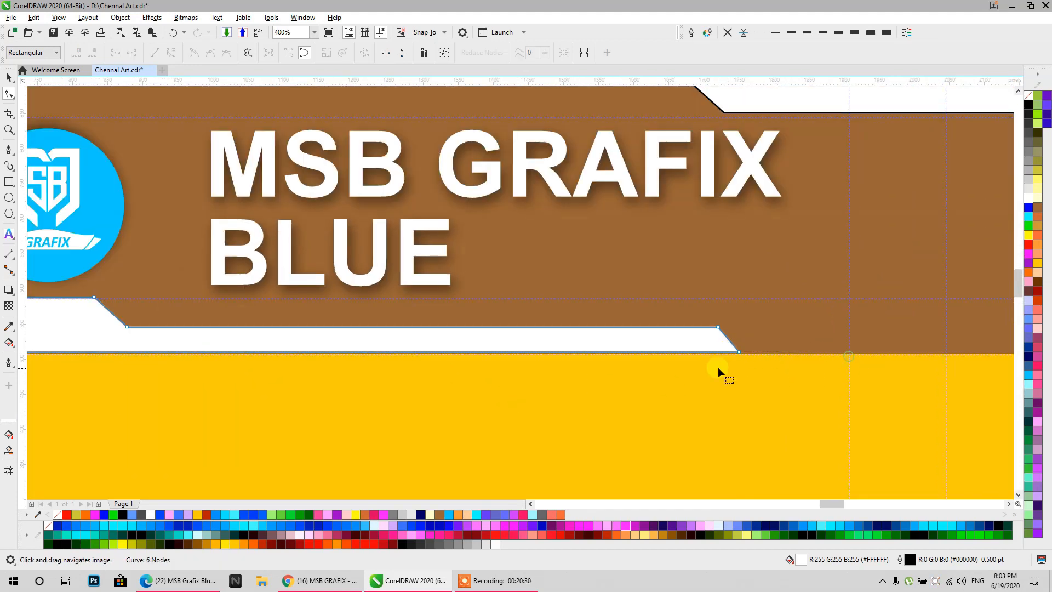
{"action": "scroll", "coordinate": [512, 383], "scroll_direction": "down", "scroll_amount": 2}
{"action": "scroll", "coordinate": [518, 387], "scroll_direction": "up", "scroll_amount": 1}
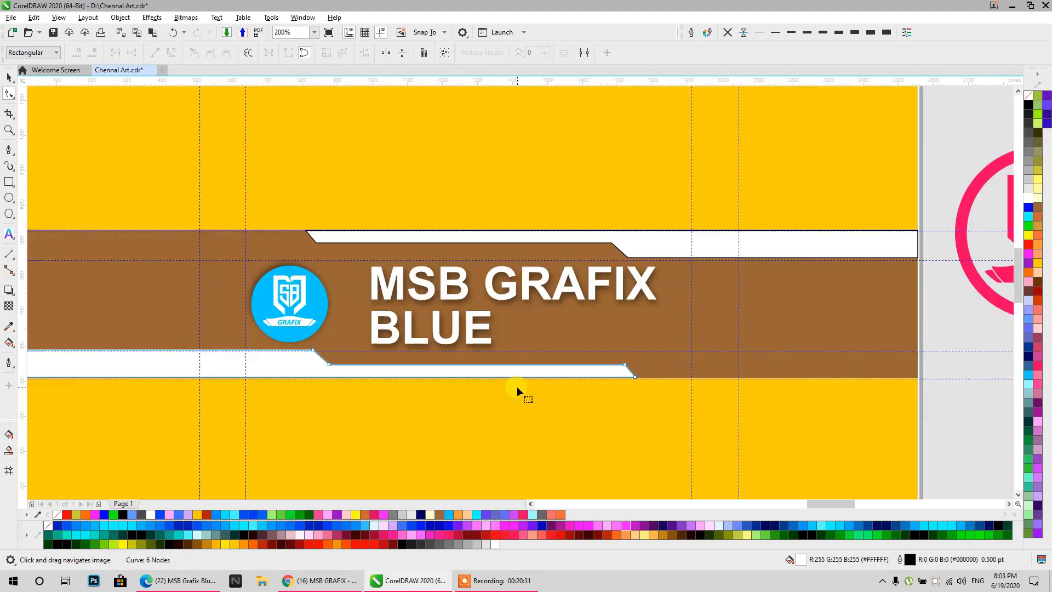
{"action": "left_click", "coordinate": [8, 76]}
{"action": "scroll", "coordinate": [507, 281], "scroll_direction": "down", "scroll_amount": 1}
{"action": "scroll", "coordinate": [505, 291], "scroll_direction": "up", "scroll_amount": 1}
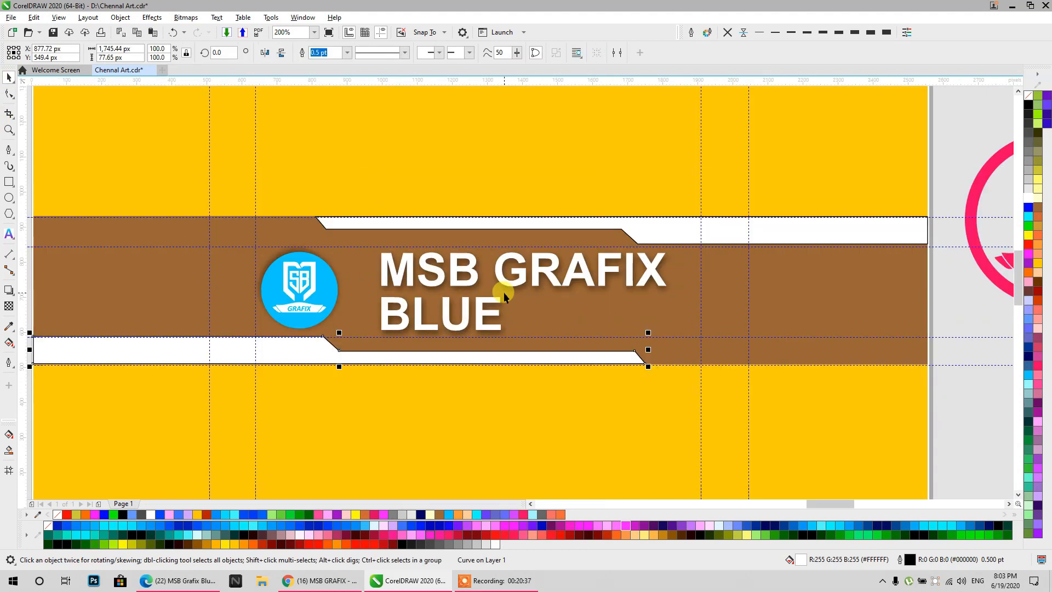
- Switch to the YouTube channel page in Edge, upload the image "cd" from Soft (D:), and apply it as the channel art
{"action": "left_click", "coordinate": [180, 580]}
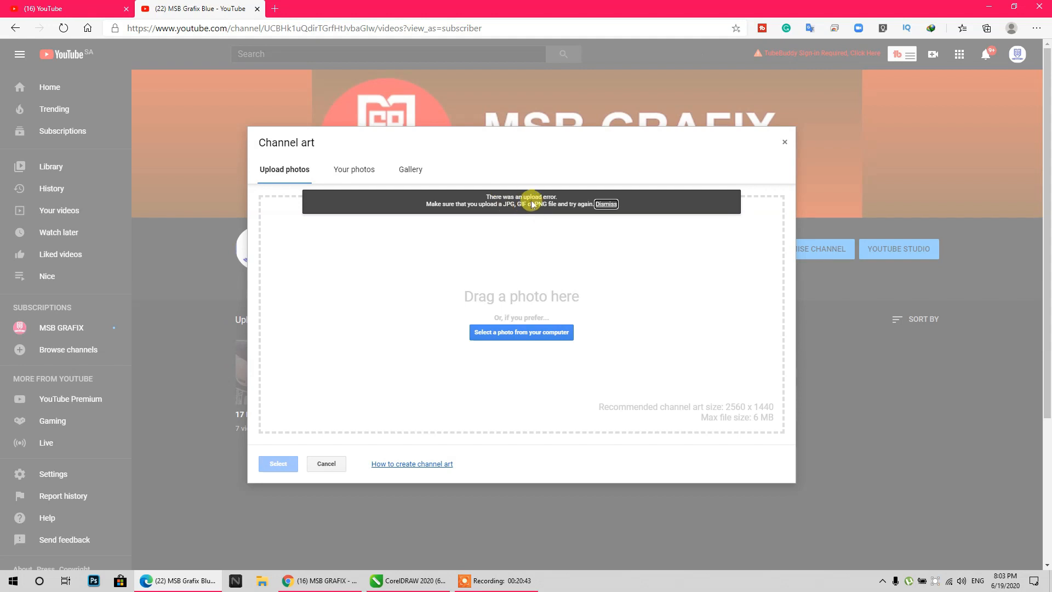
{"action": "left_click", "coordinate": [548, 332]}
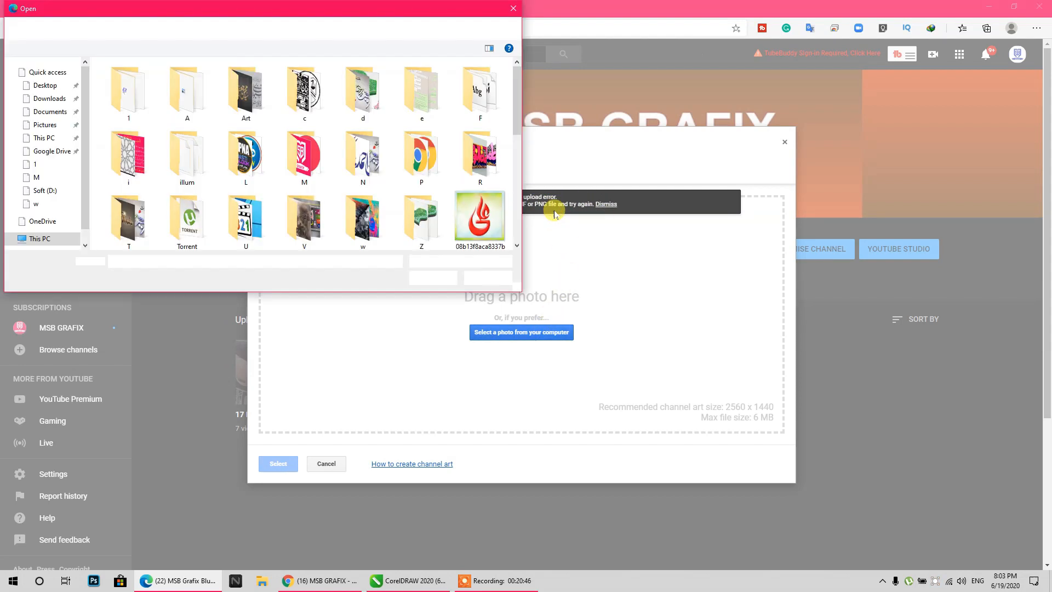
{"action": "scroll", "coordinate": [415, 209], "scroll_direction": "down", "scroll_amount": 5}
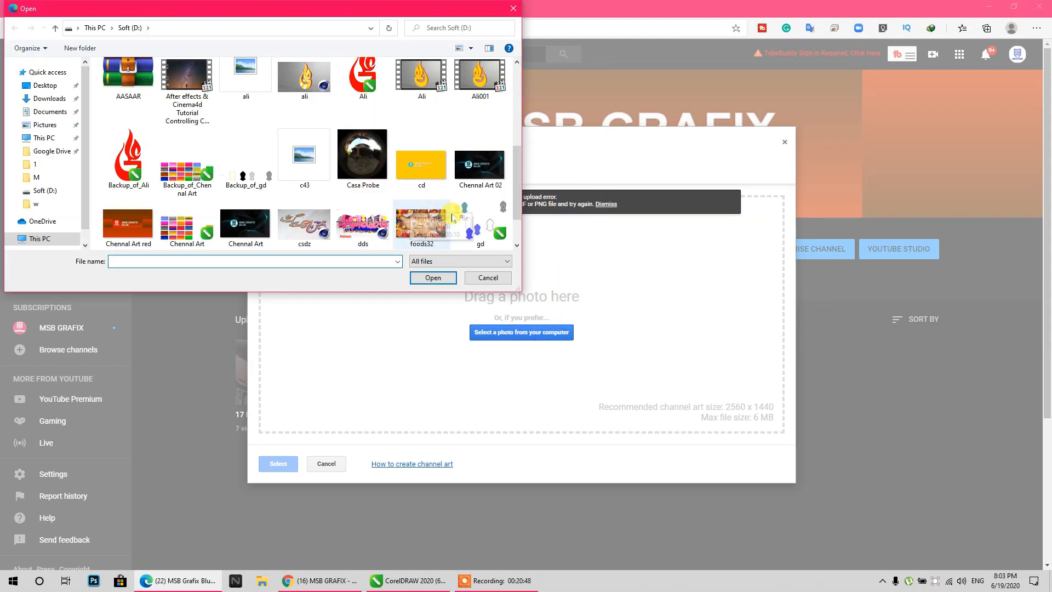
{"action": "left_click", "coordinate": [421, 163]}
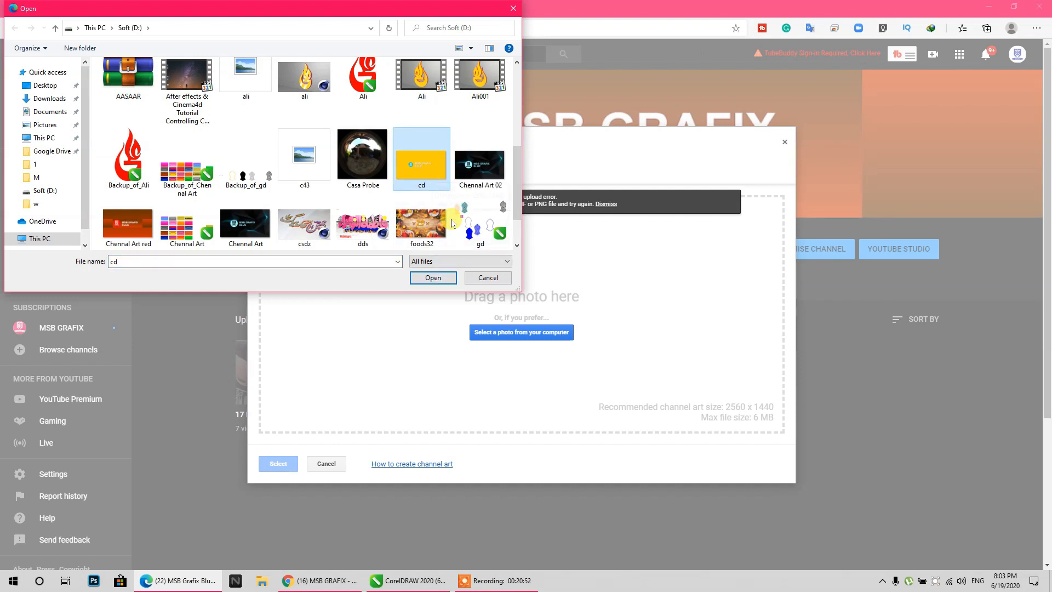
{"action": "left_click", "coordinate": [433, 277]}
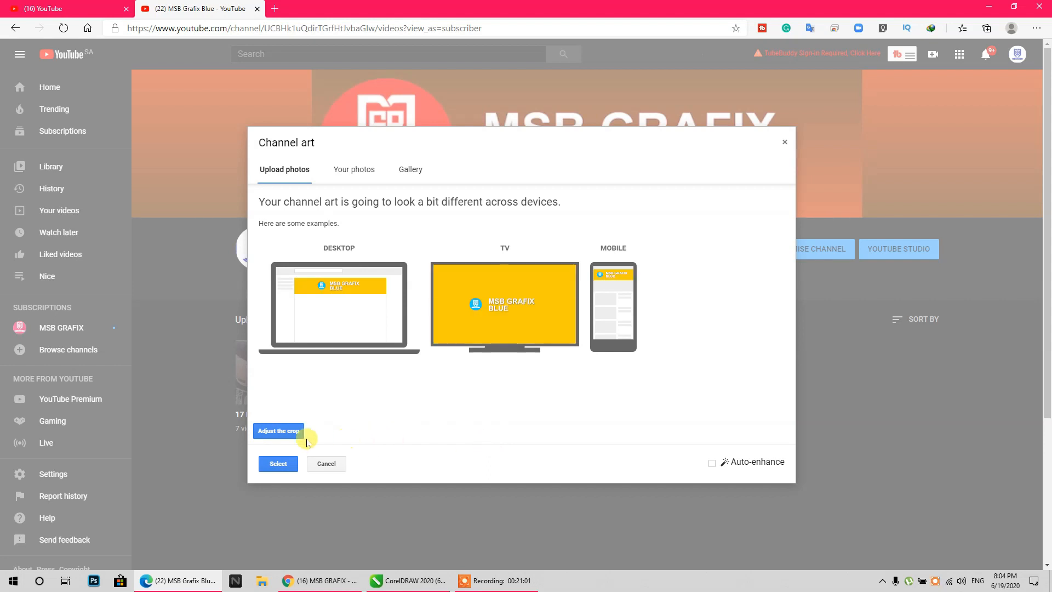
{"action": "left_click", "coordinate": [278, 463]}
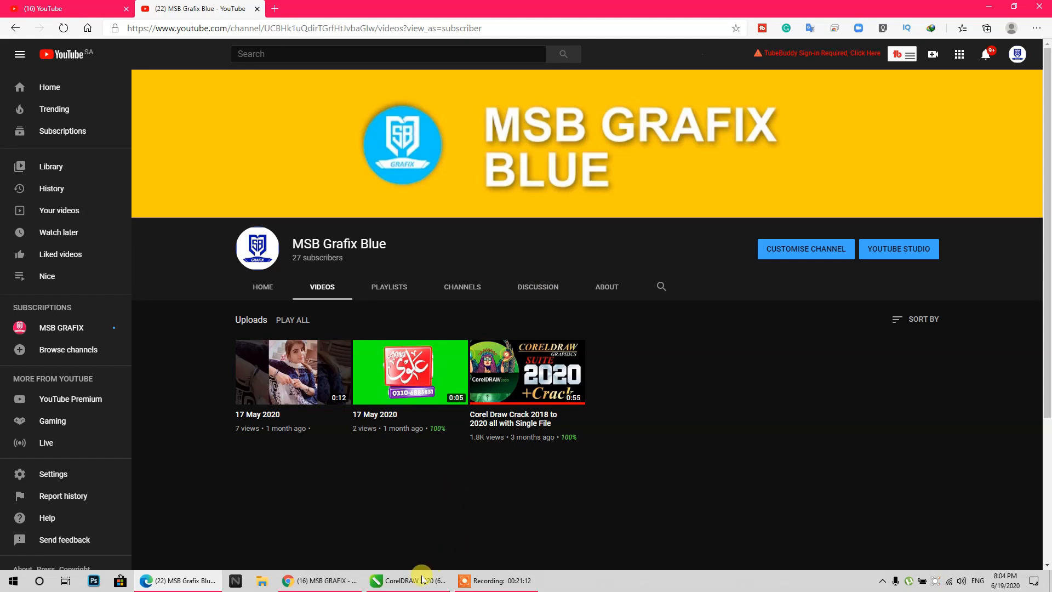
- Return to CorelDRAW and fill the logo's blue circle with black and its emblem with light gray
{"action": "key", "text": "alt+Tab"}
{"action": "left_click", "coordinate": [336, 284]}
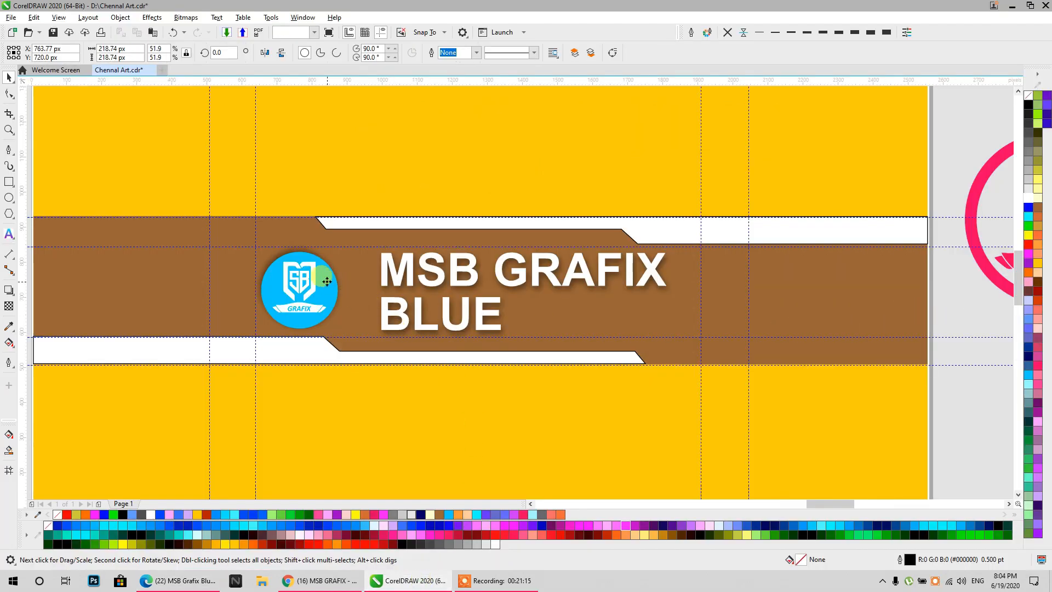
{"action": "left_click", "coordinate": [1028, 104]}
{"action": "left_click", "coordinate": [306, 282]}
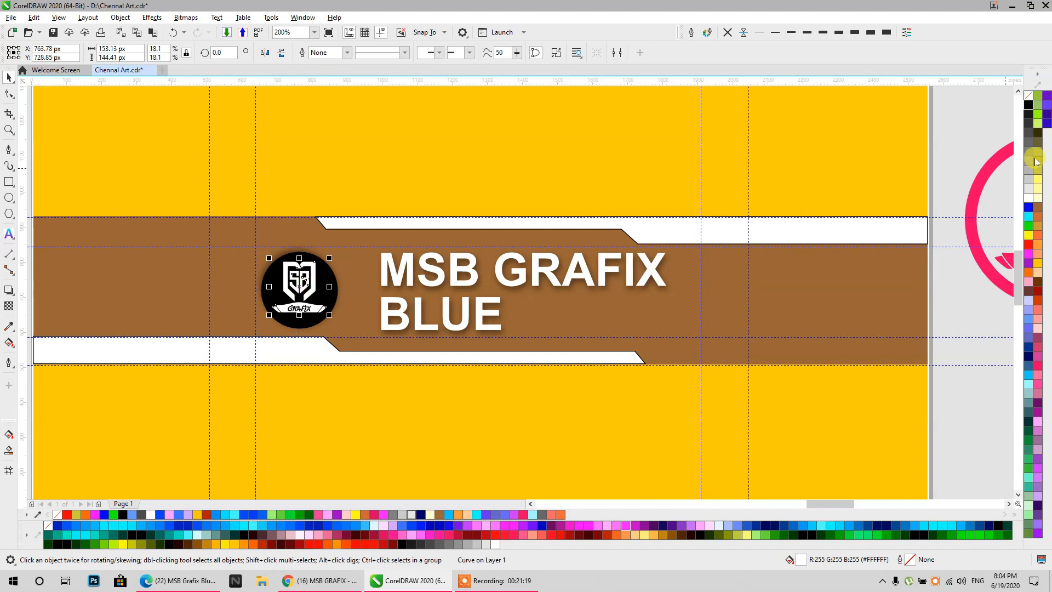
{"action": "left_click", "coordinate": [1031, 162]}
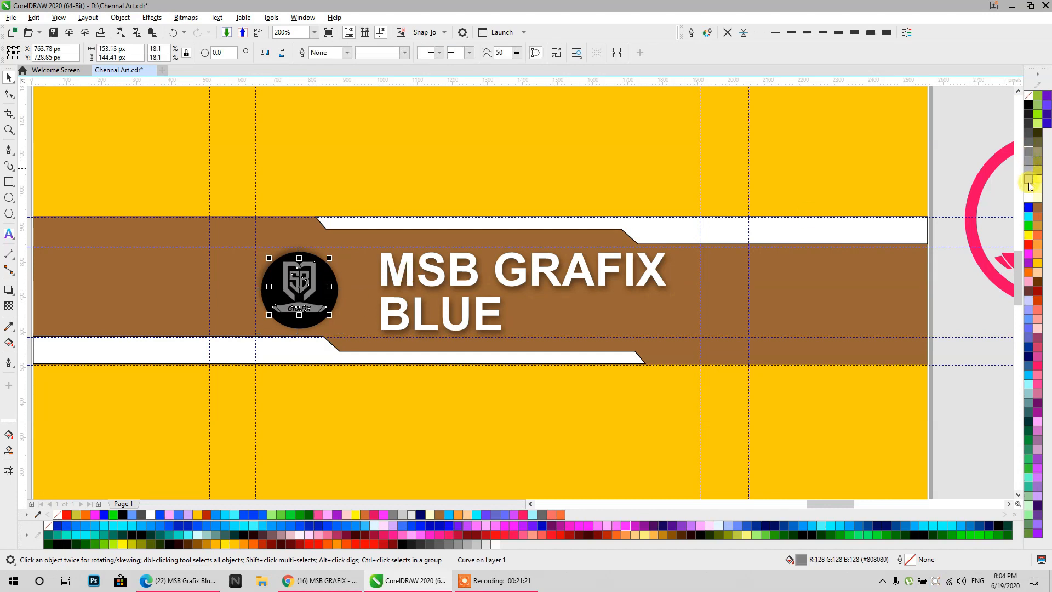
{"action": "left_click", "coordinate": [1028, 186]}
- Fill the MSB GRAFIX BLUE title text with the golden yellow of the background
{"action": "left_click", "coordinate": [412, 268]}
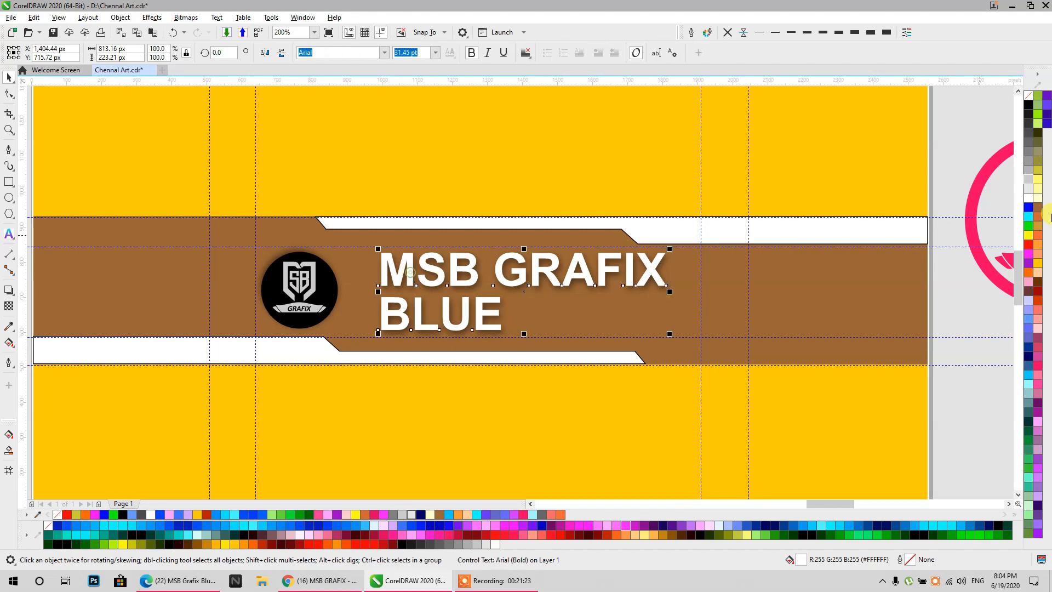
{"action": "left_click", "coordinate": [1030, 235]}
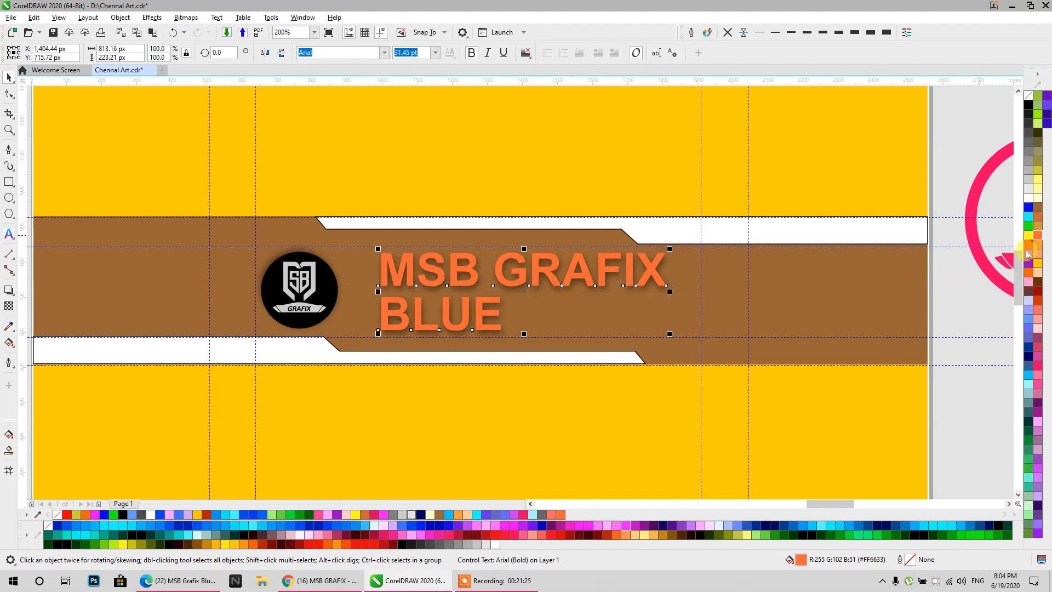
{"action": "left_click", "coordinate": [1037, 263]}
- Remove the outlines of both white stepped shapes and fill them with bright red
{"action": "left_click", "coordinate": [833, 280]}
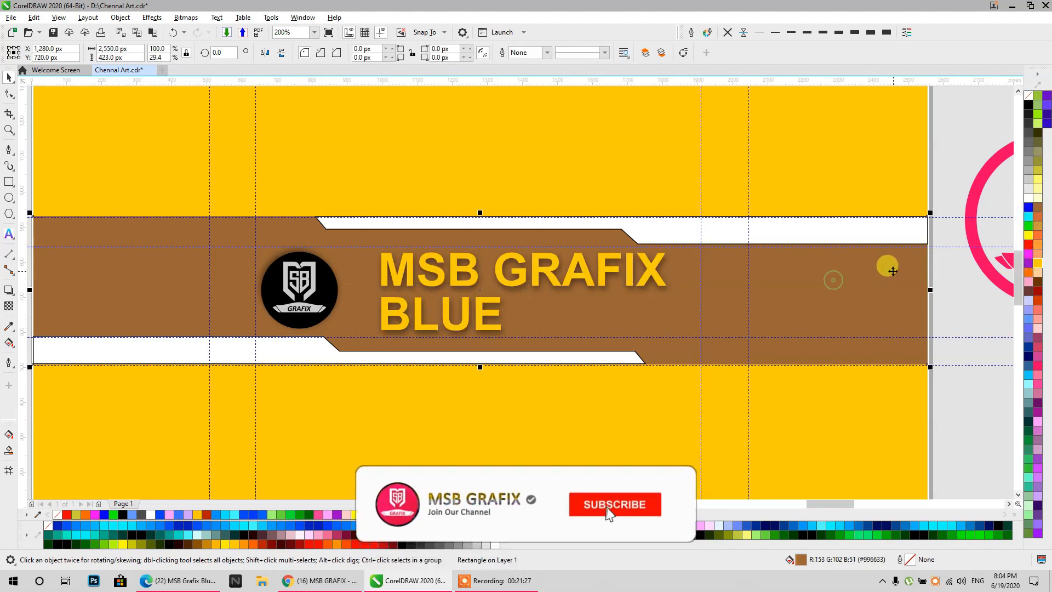
{"action": "left_click", "coordinate": [880, 235]}
{"action": "left_click", "coordinate": [618, 357], "text": "shift"}
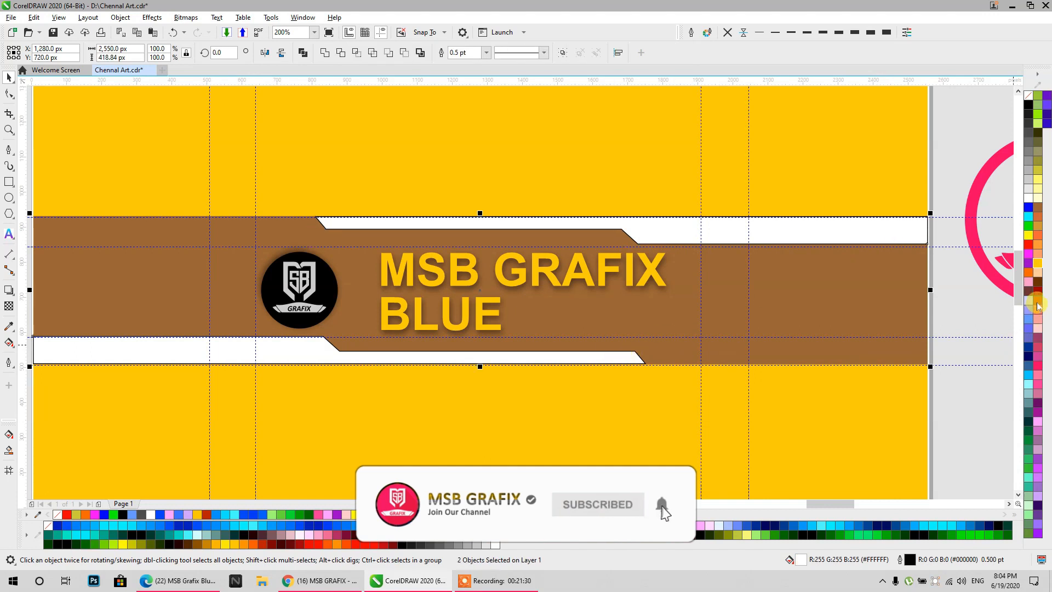
{"action": "left_click", "coordinate": [1037, 305]}
{"action": "left_click", "coordinate": [727, 32]}
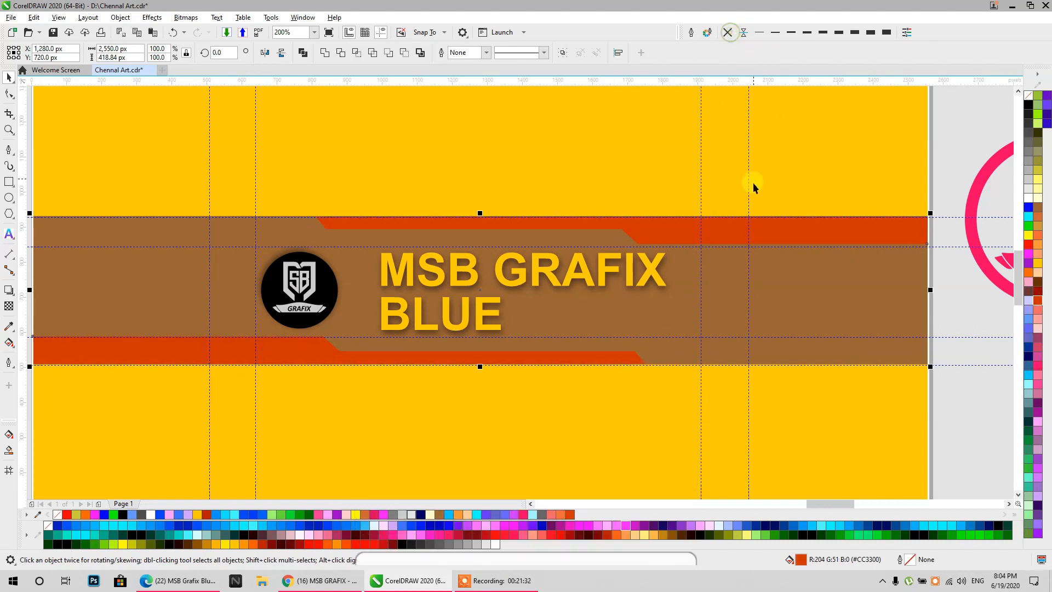
{"action": "left_click", "coordinate": [1027, 273]}
{"action": "left_click", "coordinate": [1026, 266]}
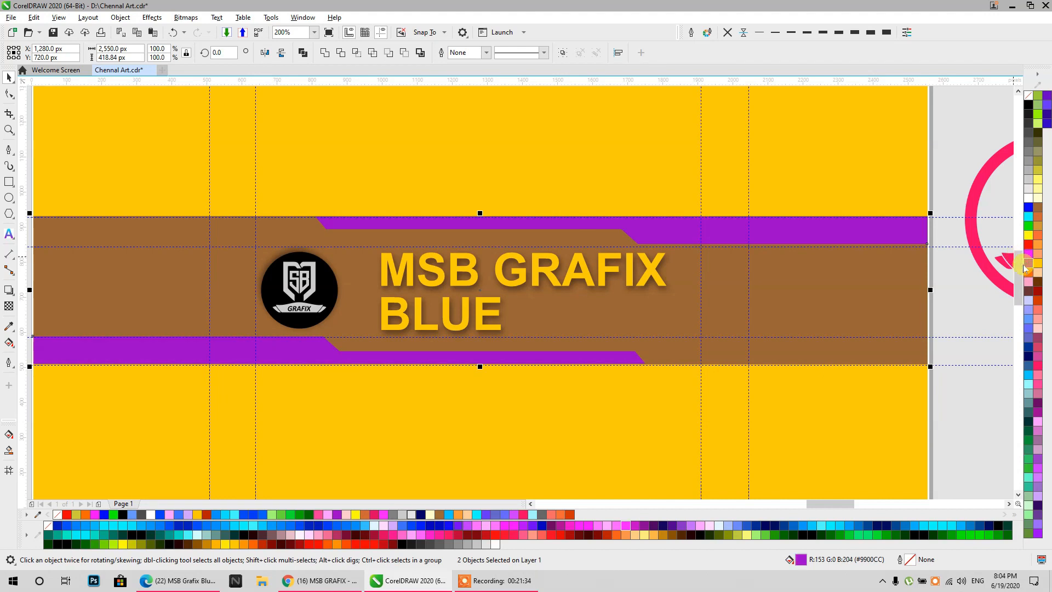
{"action": "left_click", "coordinate": [1027, 245]}
{"action": "left_click", "coordinate": [962, 283]}
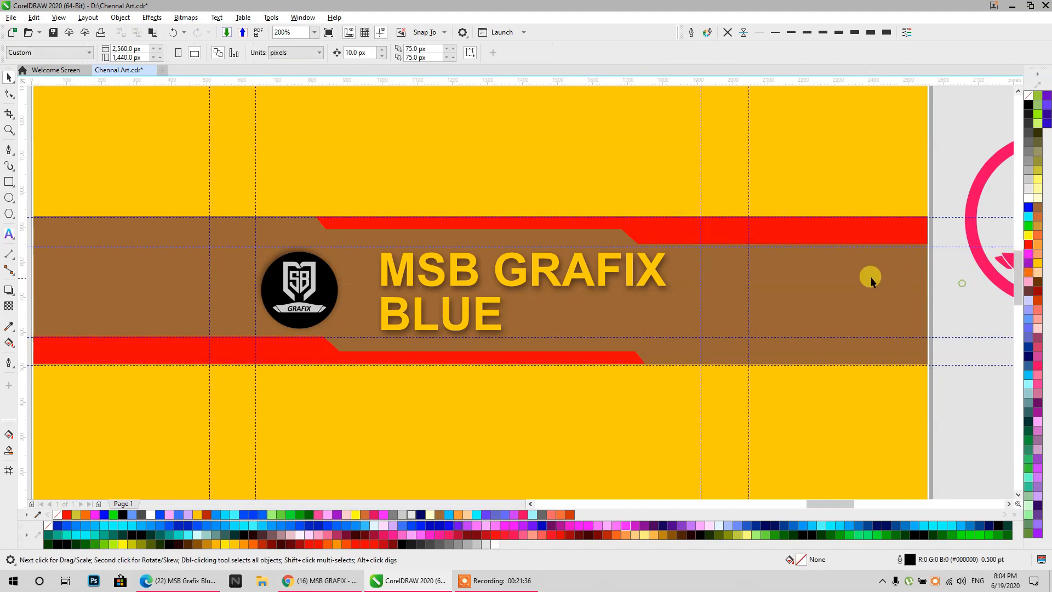
- Export only the banner artwork on the page as a PNG named "Chennal Art 024" to Soft (D:)
{"action": "scroll", "coordinate": [863, 278], "scroll_direction": "down", "scroll_amount": 1}
{"action": "left_click_drag", "start_coordinate": [664, 301], "coordinate": [587, 298]}
{"action": "scroll", "coordinate": [518, 281], "scroll_direction": "up", "scroll_amount": 1}
{"action": "scroll", "coordinate": [472, 239], "scroll_direction": "down", "scroll_amount": 1}
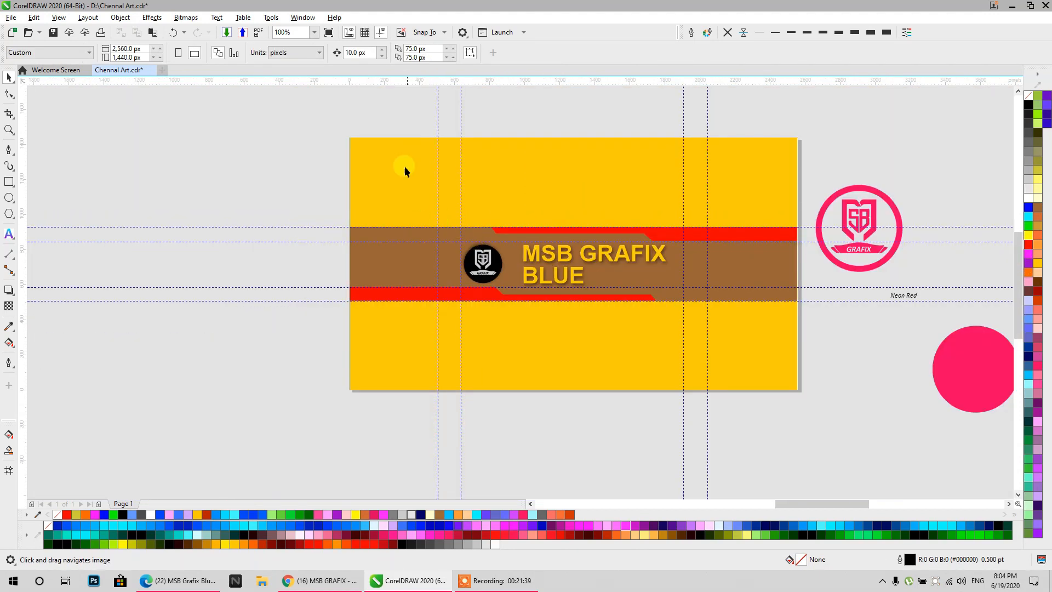
{"action": "left_click_drag", "start_coordinate": [471, 231], "coordinate": [809, 442]}
{"action": "key", "text": "ctrl+e"}
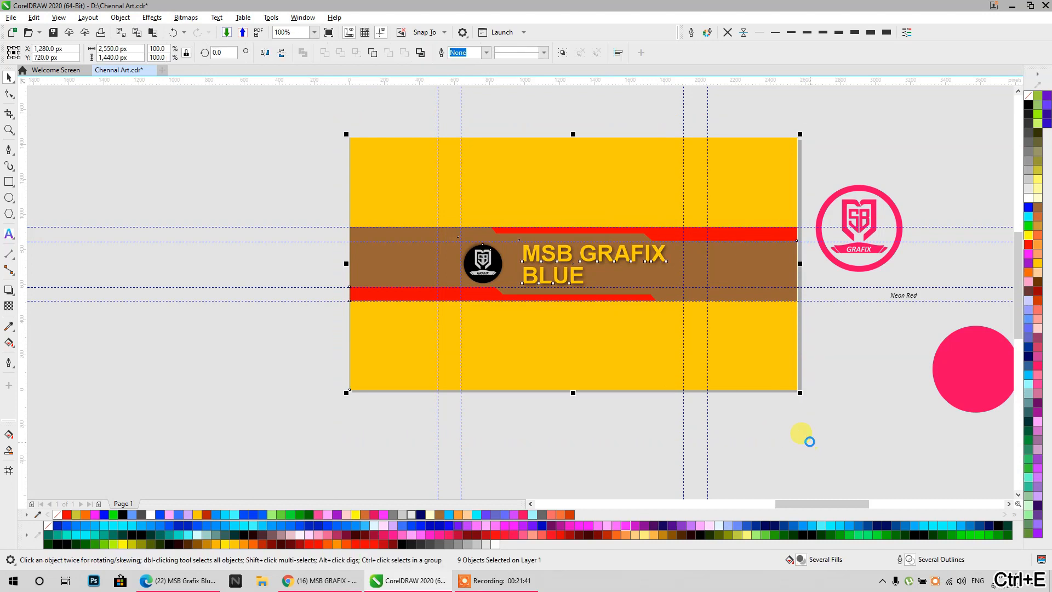
{"action": "left_click", "coordinate": [538, 340]}
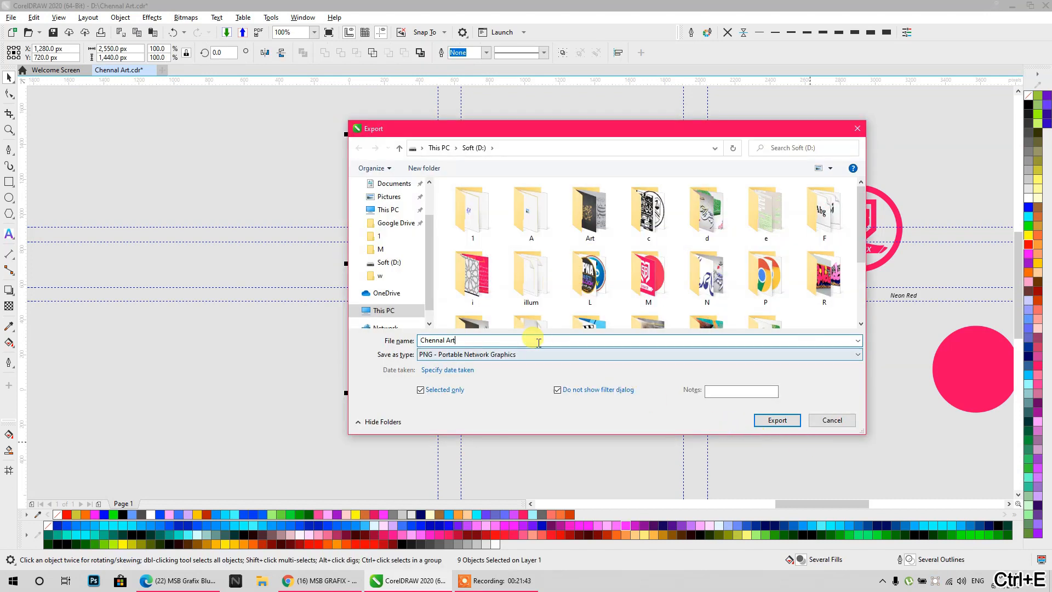
{"action": "type", "text": "02"}
{"action": "key", "text": "Return"}
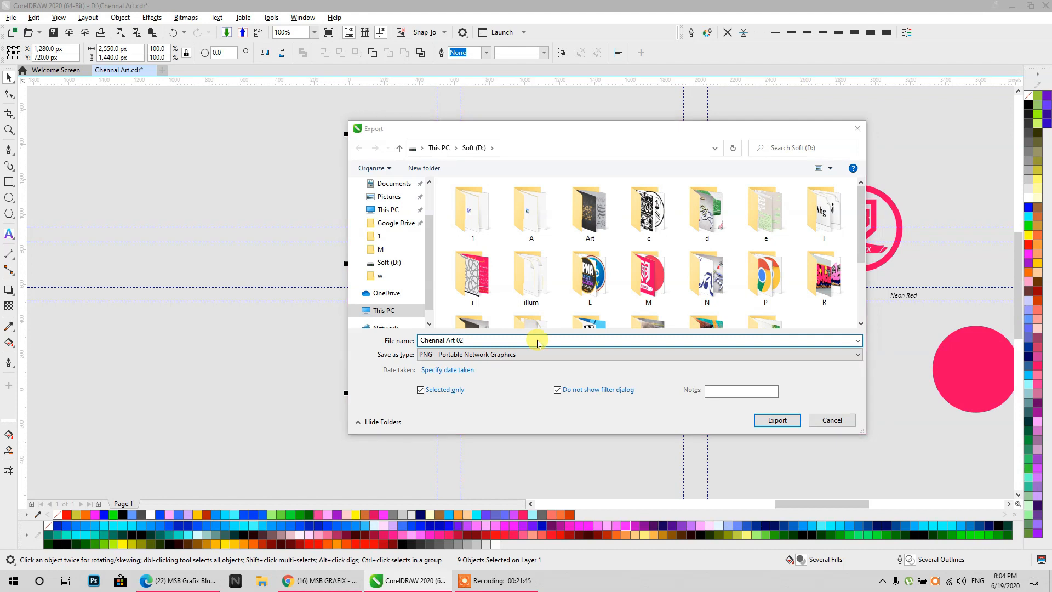
{"action": "left_click", "coordinate": [598, 294]}
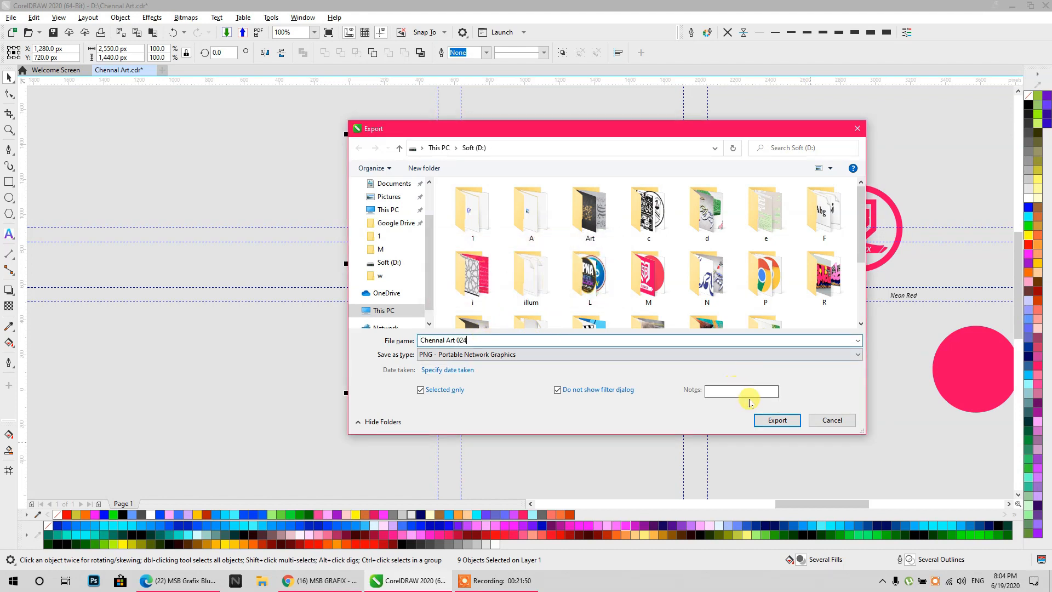
{"action": "type", "text": "4"}
{"action": "left_click", "coordinate": [766, 419]}
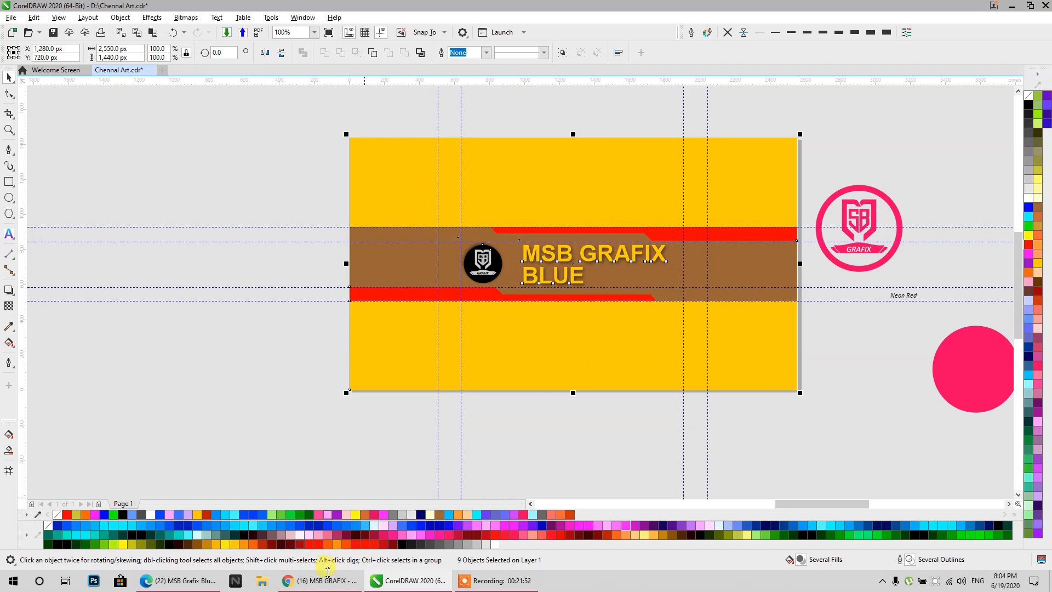
- Upload "Chennal Art 024" to the MSB Grafix Blue channel page in Edge and apply it as the channel art
{"action": "left_click", "coordinate": [178, 580]}
{"action": "left_click", "coordinate": [1015, 92]}
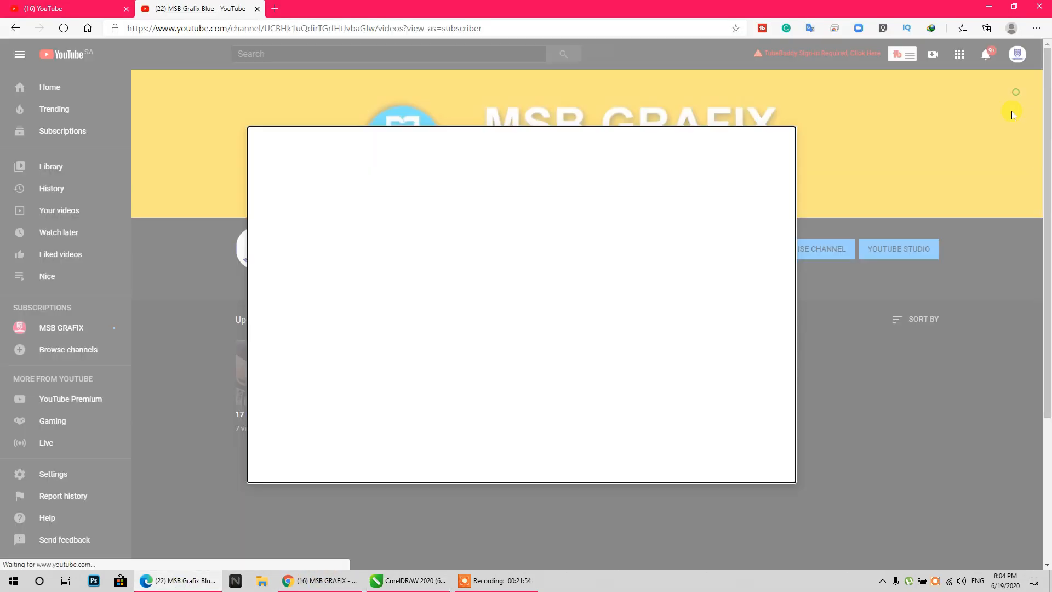
{"action": "left_click", "coordinate": [514, 332]}
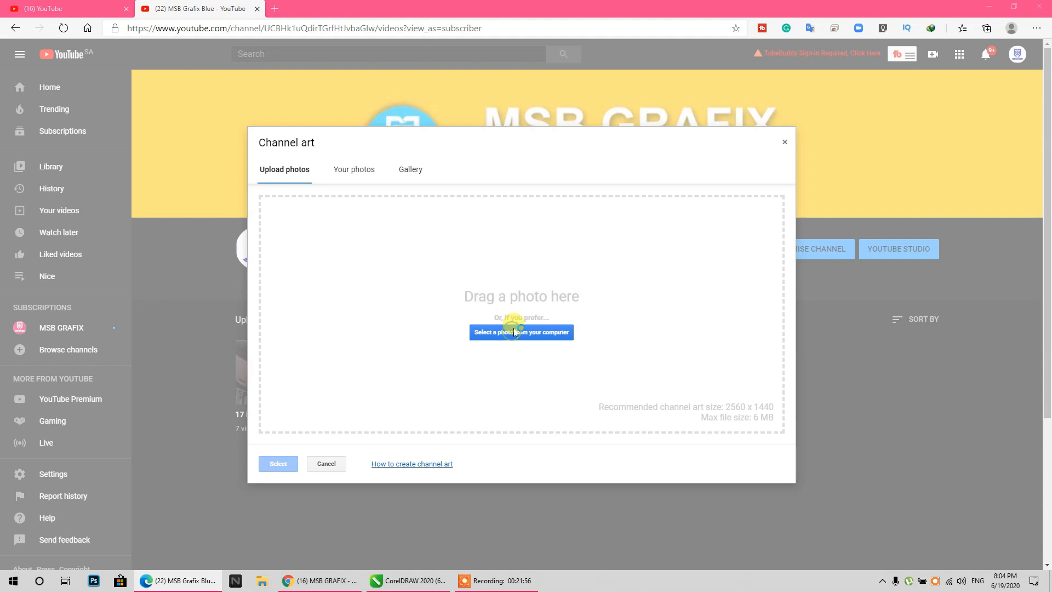
{"action": "scroll", "coordinate": [406, 179], "scroll_direction": "down", "scroll_amount": 2}
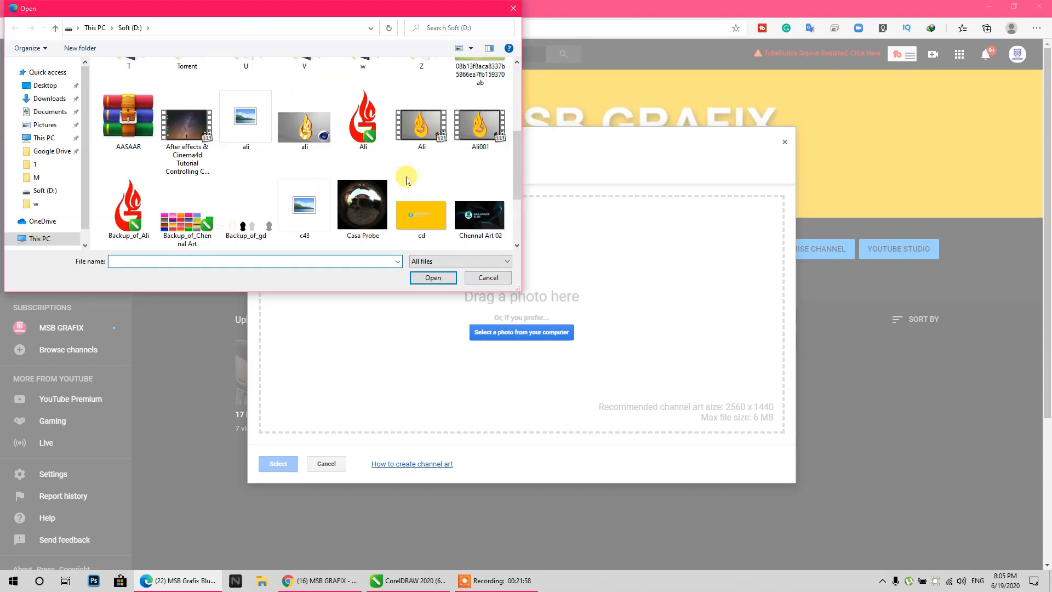
{"action": "scroll", "coordinate": [407, 179], "scroll_direction": "down", "scroll_amount": 1}
{"action": "left_click", "coordinate": [111, 230]}
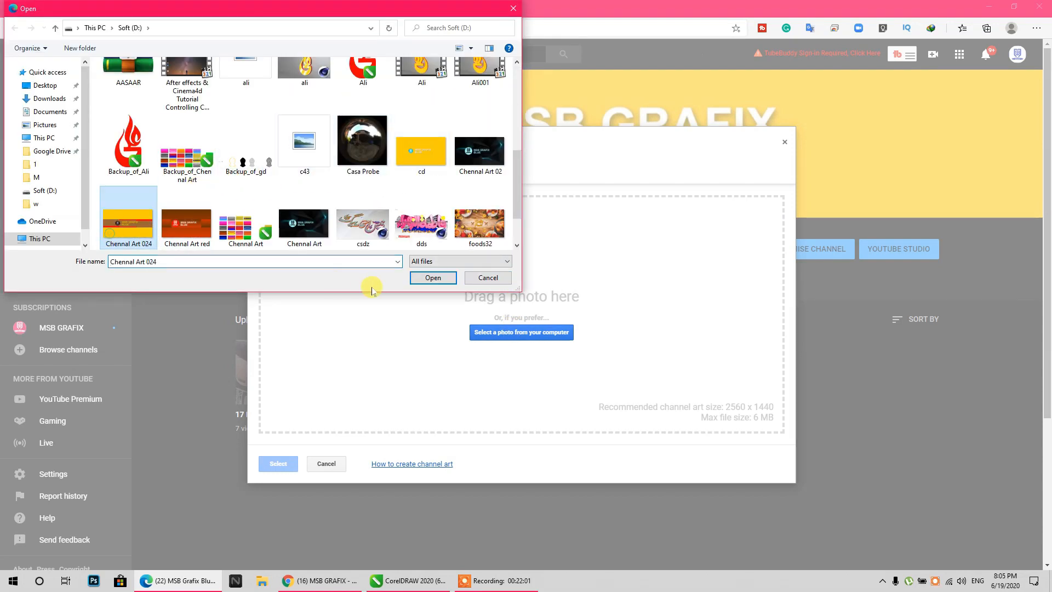
{"action": "left_click", "coordinate": [426, 278]}
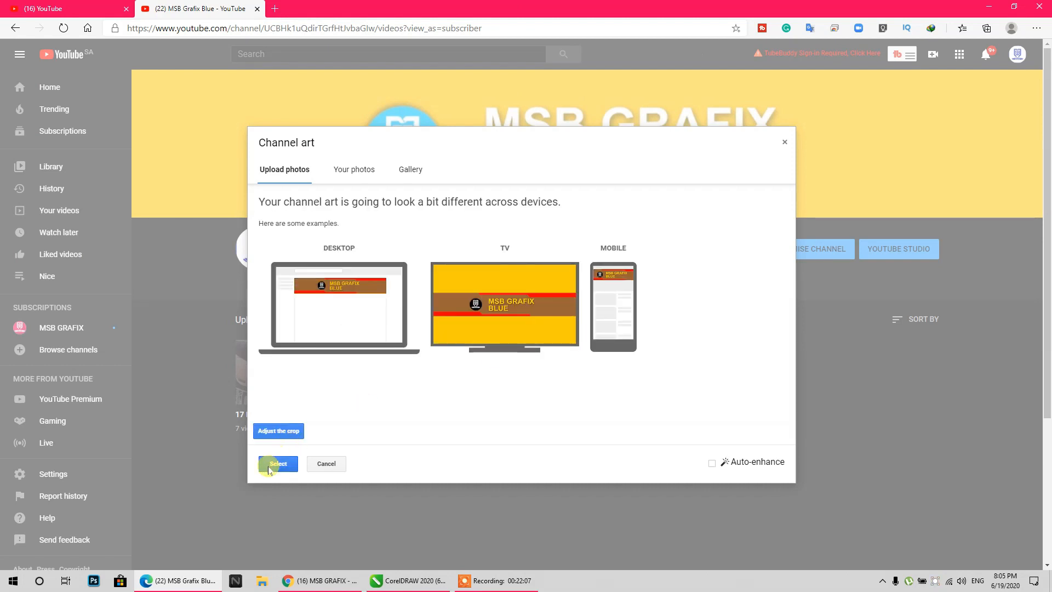
{"action": "left_click", "coordinate": [269, 467]}
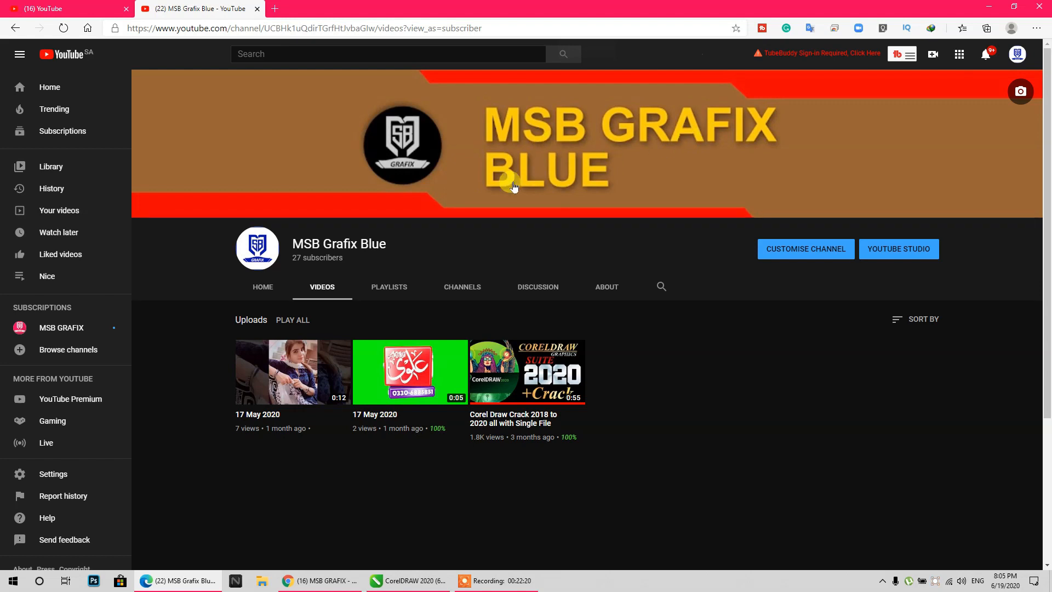
- Switch to Chrome to view the MSB GRAFIX channel page with its existing channel art
{"action": "left_click", "coordinate": [315, 579]}
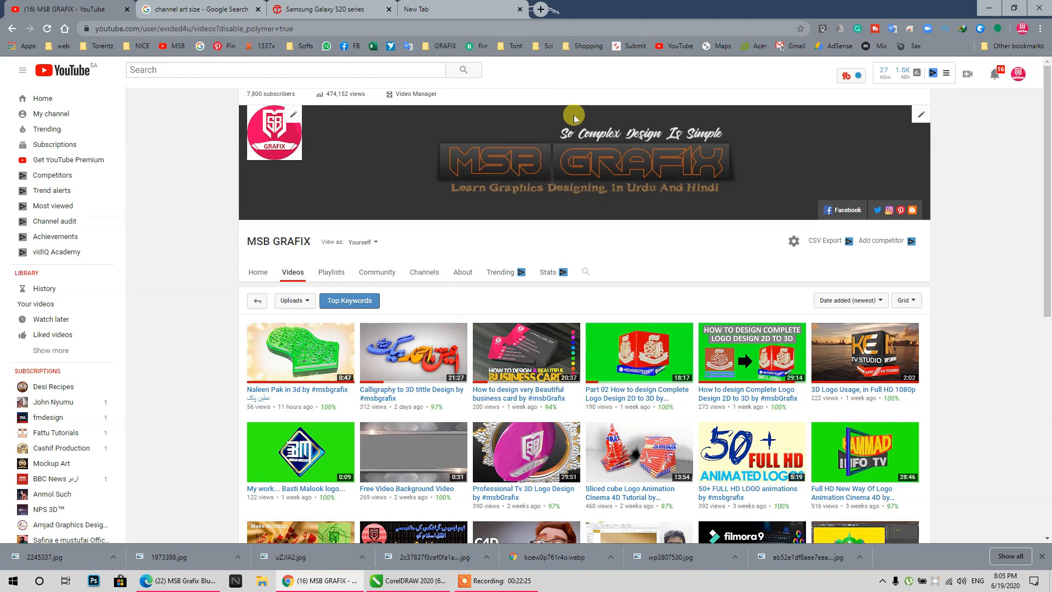
- Open the MSB GRAFIX channel page from the MSB bookmark and arrange Chrome and CorelDRAW side by side
{"action": "left_click", "coordinate": [167, 46]}
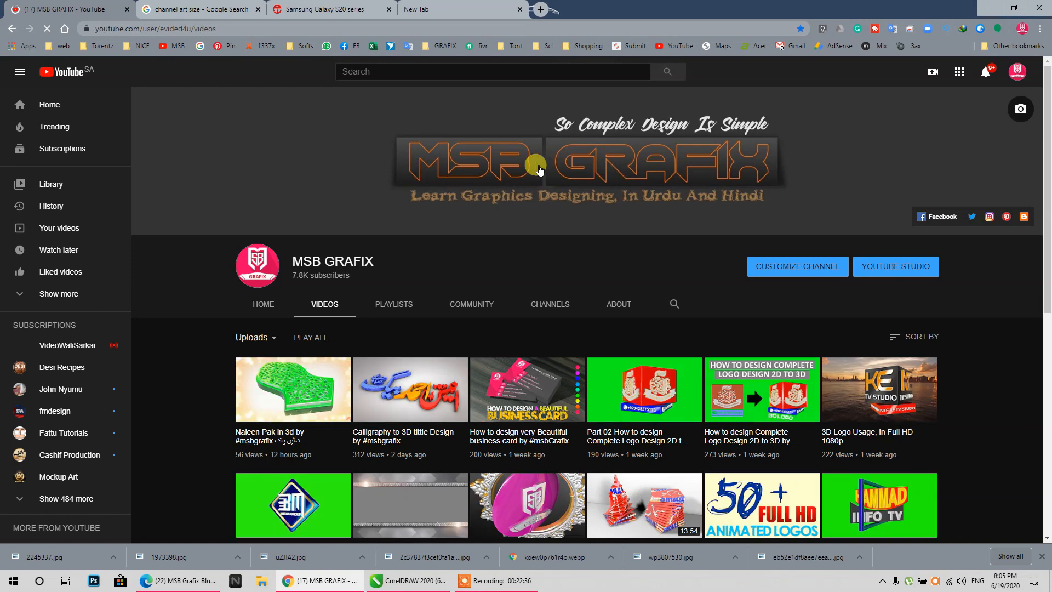
{"action": "double_click", "coordinate": [604, 9]}
{"action": "left_click_drag", "start_coordinate": [385, 53], "coordinate": [1, 43]}
{"action": "left_click", "coordinate": [819, 374]}
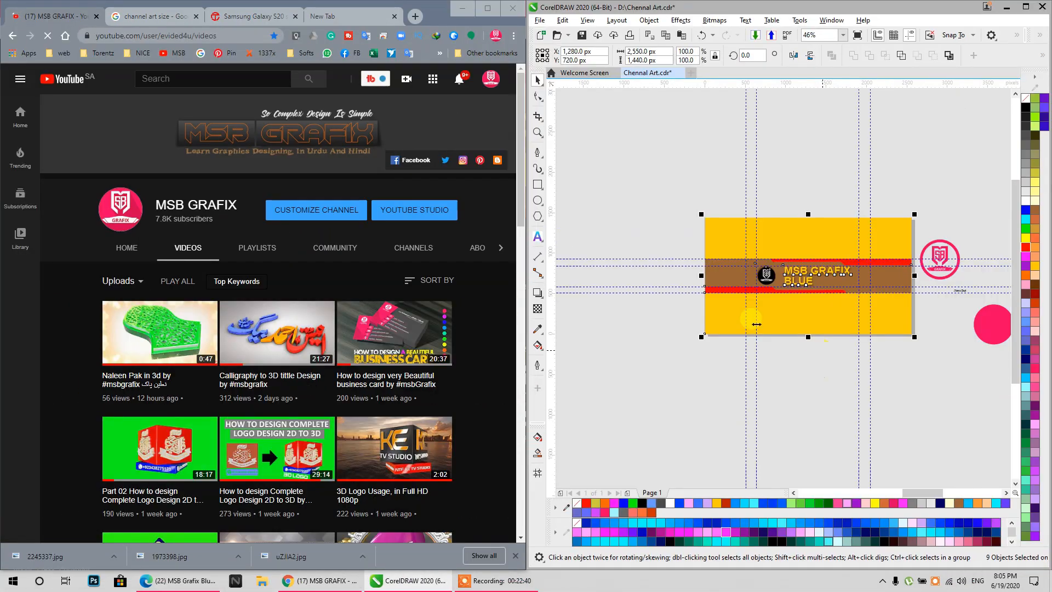
- Draw a square about 400 px wide beside the banner page and place two copies of it in a row
{"action": "left_click", "coordinate": [537, 185]}
{"action": "left_click_drag", "start_coordinate": [574, 174], "coordinate": [611, 211]}
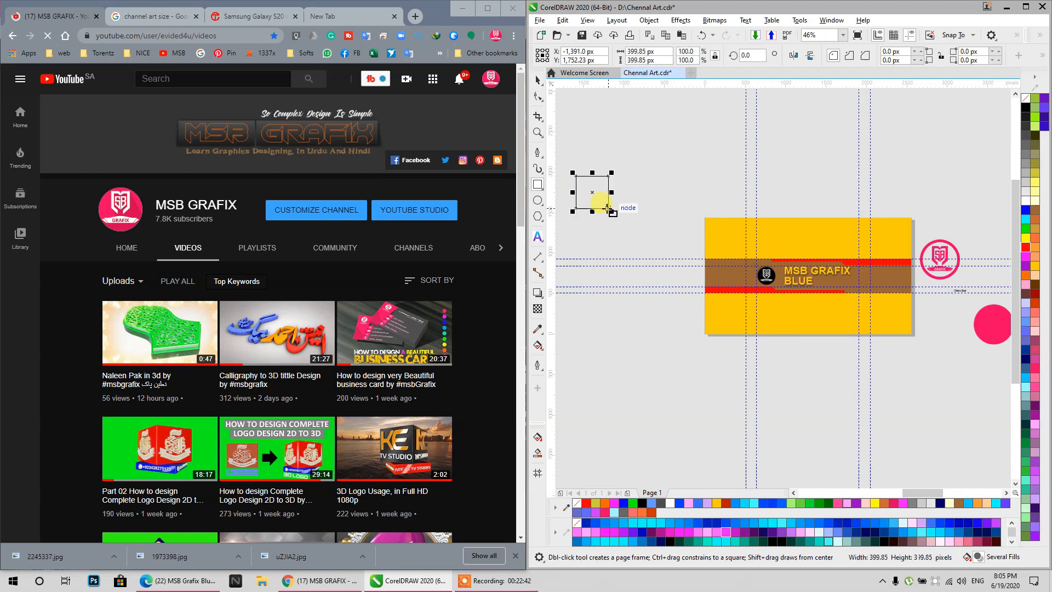
{"action": "left_click", "coordinate": [538, 80]}
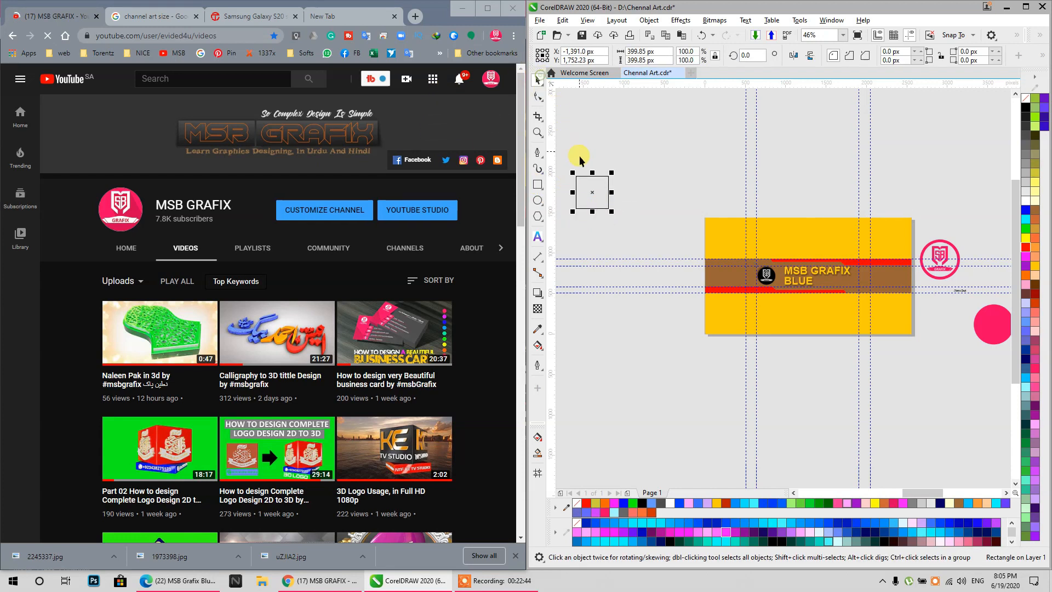
{"action": "left_click_drag", "start_coordinate": [604, 206], "coordinate": [639, 204]}
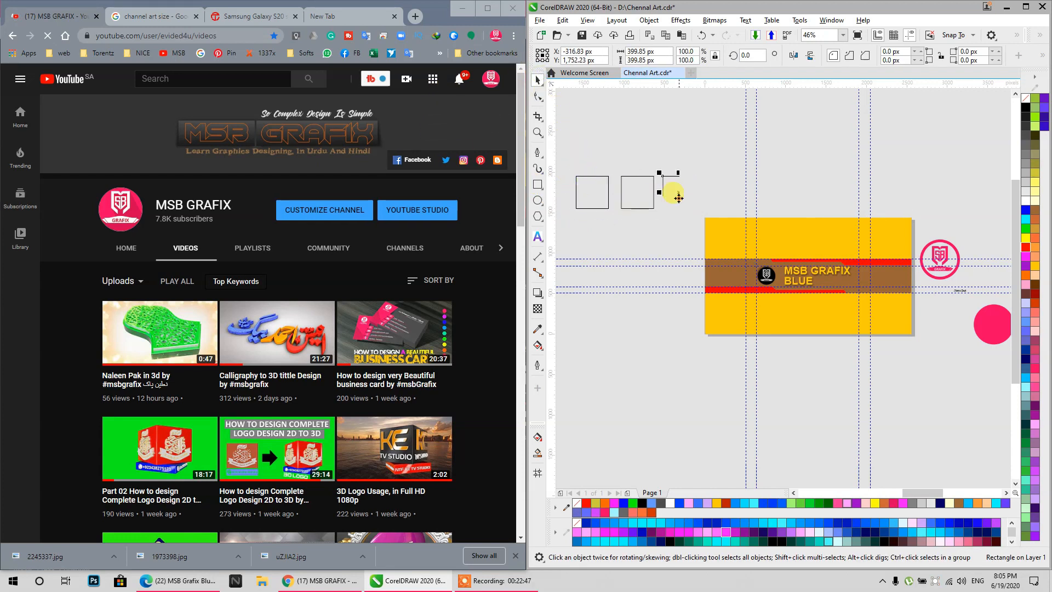
{"action": "left_click", "coordinate": [665, 225]}
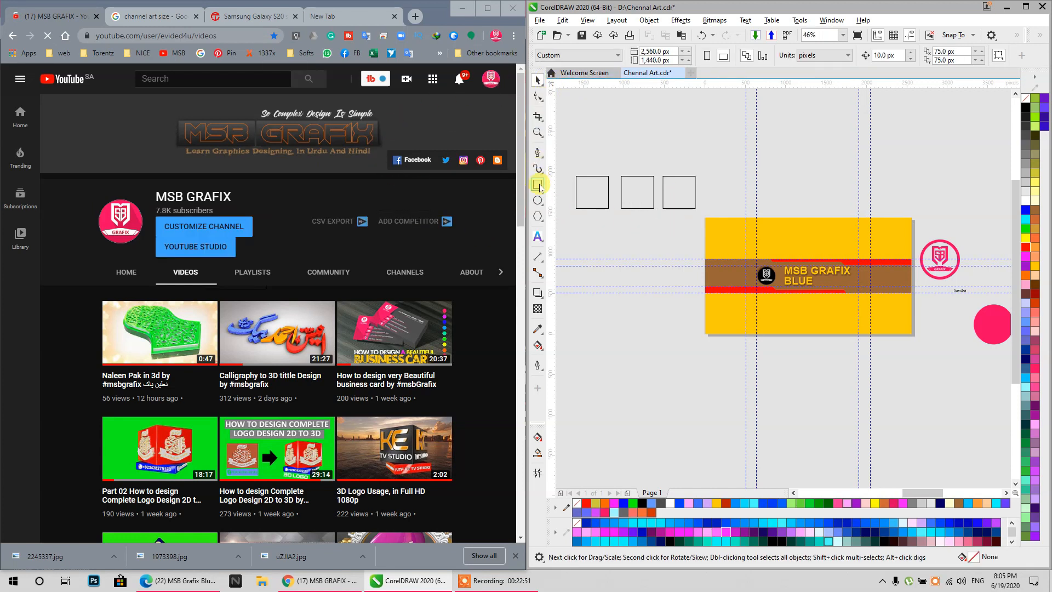
- Sample the rust brown of the existing MSB GRAFIX banner from the desktop and fill the first square with it
{"action": "left_click", "coordinate": [536, 330]}
{"action": "left_click", "coordinate": [637, 58]}
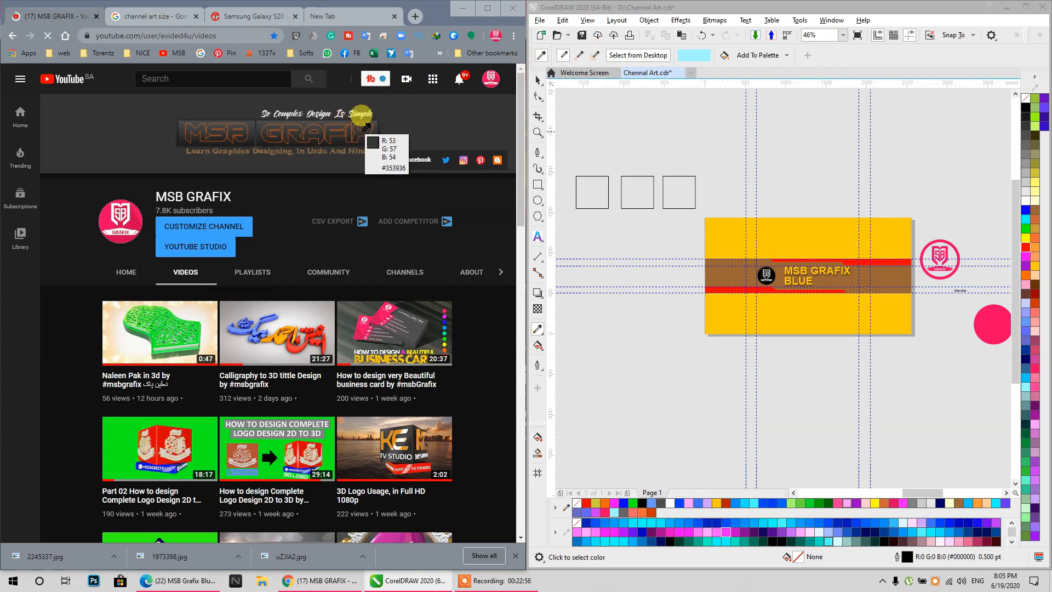
{"action": "left_click", "coordinate": [360, 114]}
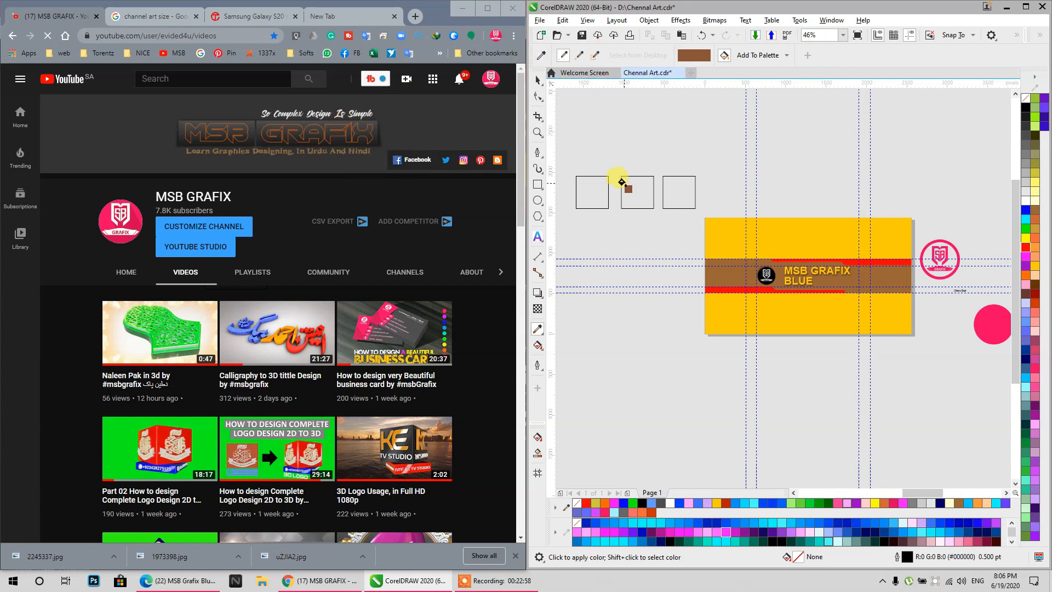
{"action": "left_click", "coordinate": [590, 190]}
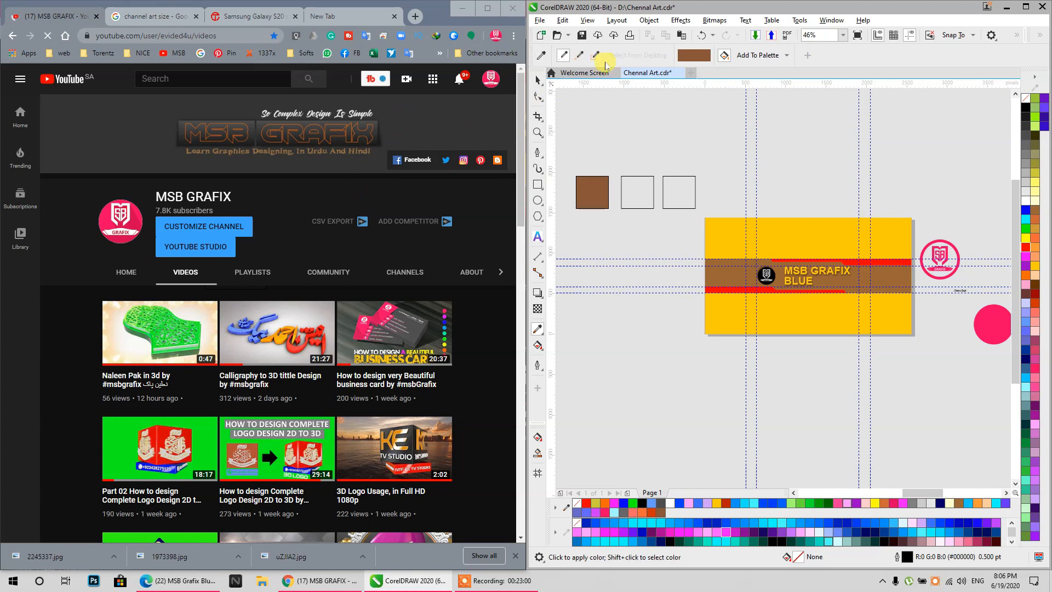
- Fill the middle square with the existing banner's dark grey and the third square with a muted brown sampled from its lettering
{"action": "left_click", "coordinate": [540, 55]}
{"action": "left_click", "coordinate": [470, 100]}
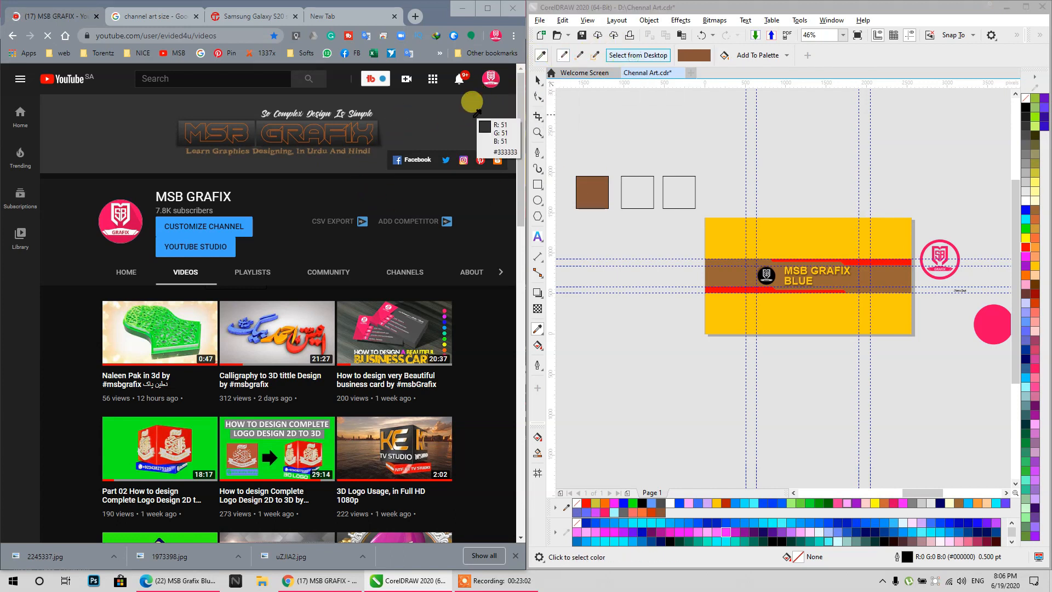
{"action": "left_click", "coordinate": [631, 188]}
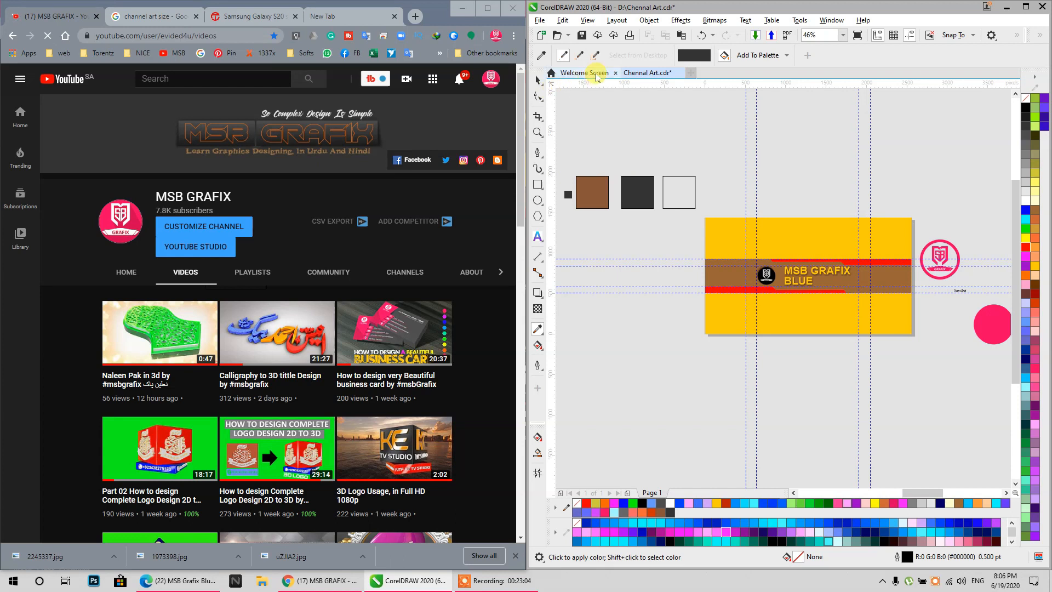
{"action": "left_click", "coordinate": [543, 57]}
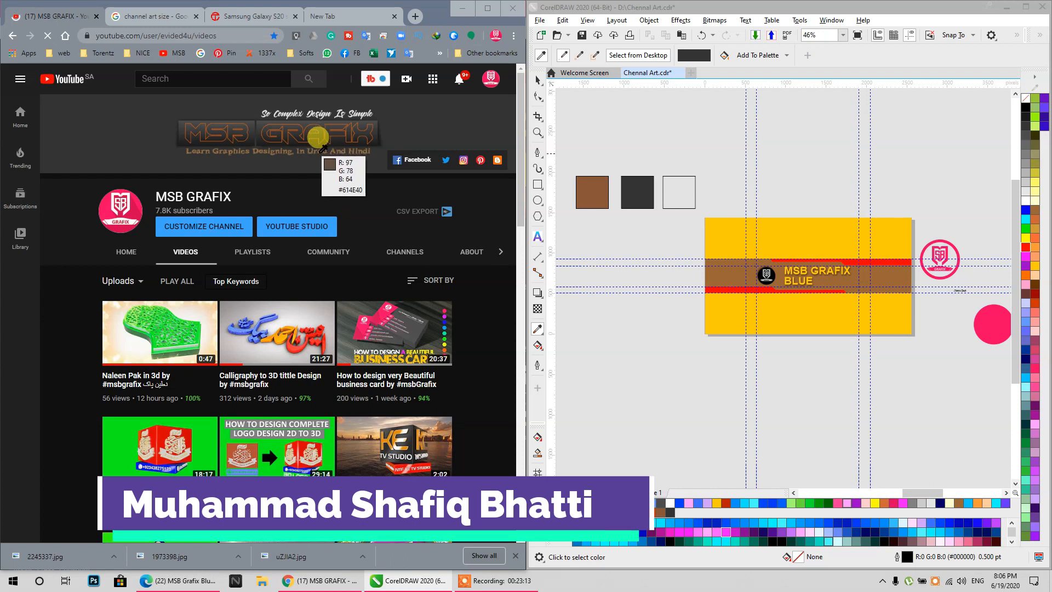
{"action": "left_click", "coordinate": [285, 147]}
{"action": "left_click", "coordinate": [674, 188]}
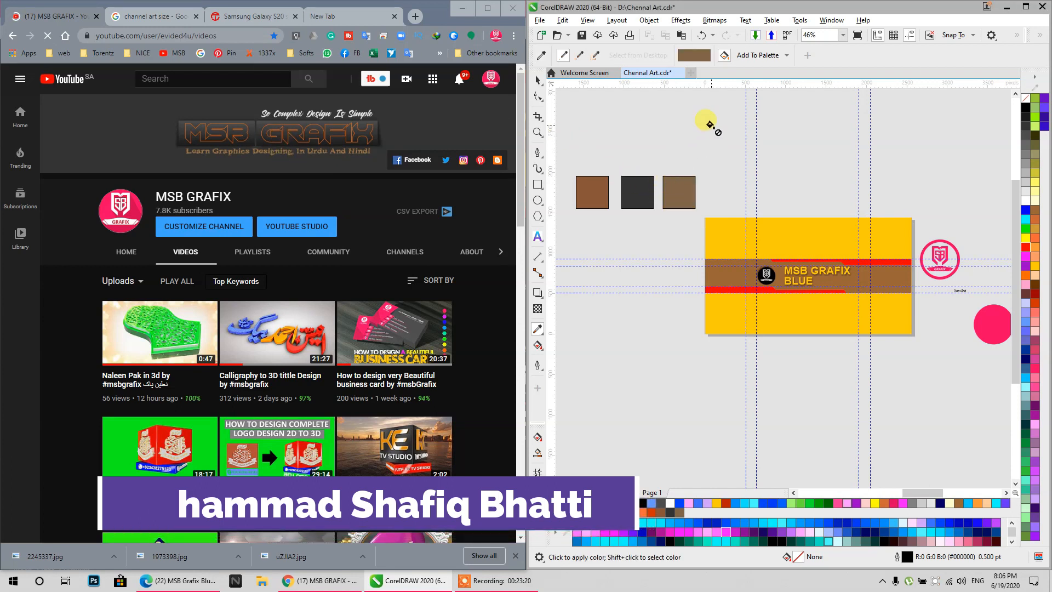
- Return the side-by-side CorelDRAW and Chrome windows to full size and switch back to CorelDRAW
{"action": "left_click", "coordinate": [1025, 7]}
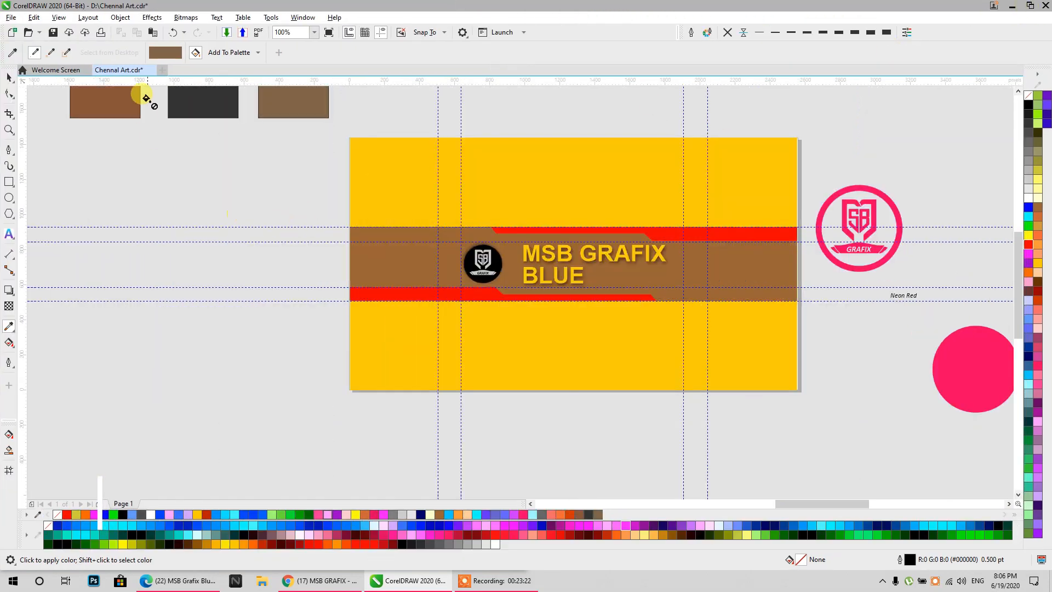
{"action": "left_click_drag", "start_coordinate": [195, 141], "coordinate": [284, 243]}
{"action": "scroll", "coordinate": [267, 209], "scroll_direction": "up", "scroll_amount": 1}
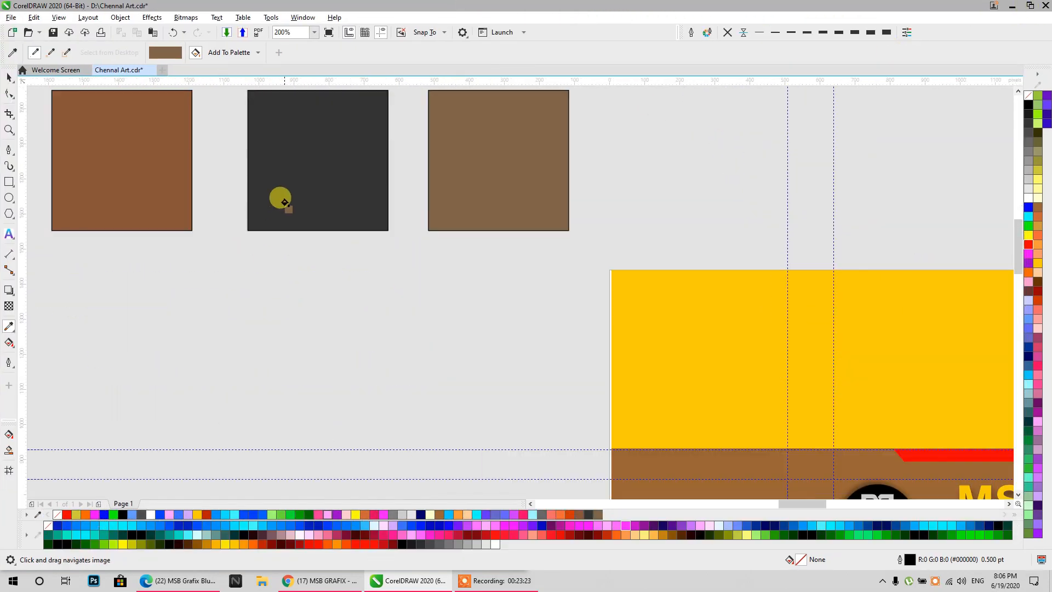
{"action": "left_click", "coordinate": [1005, 8]}
{"action": "double_click", "coordinate": [486, 8]}
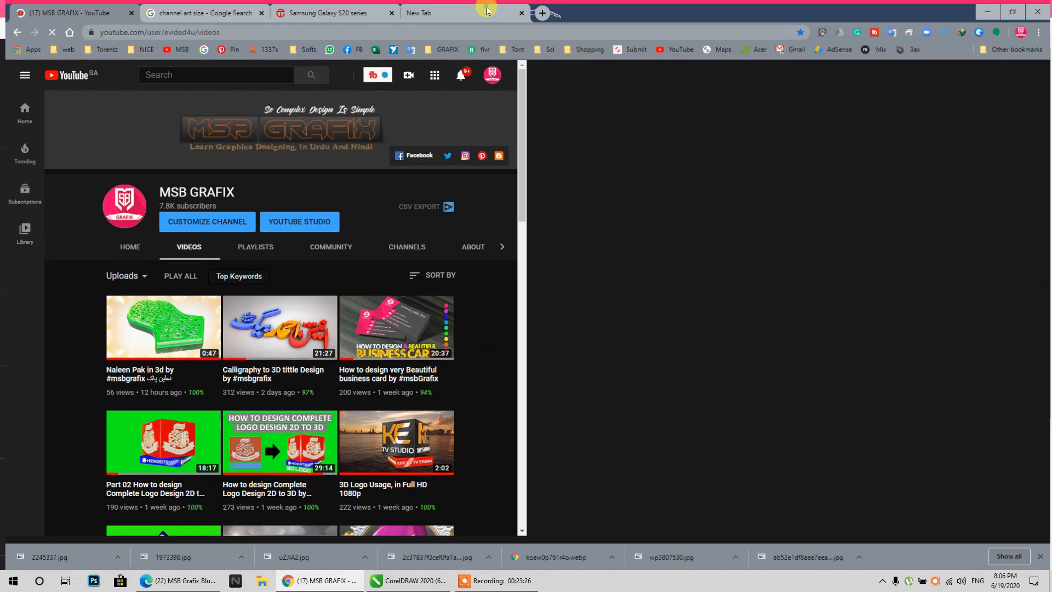
{"action": "left_click", "coordinate": [991, 9]}
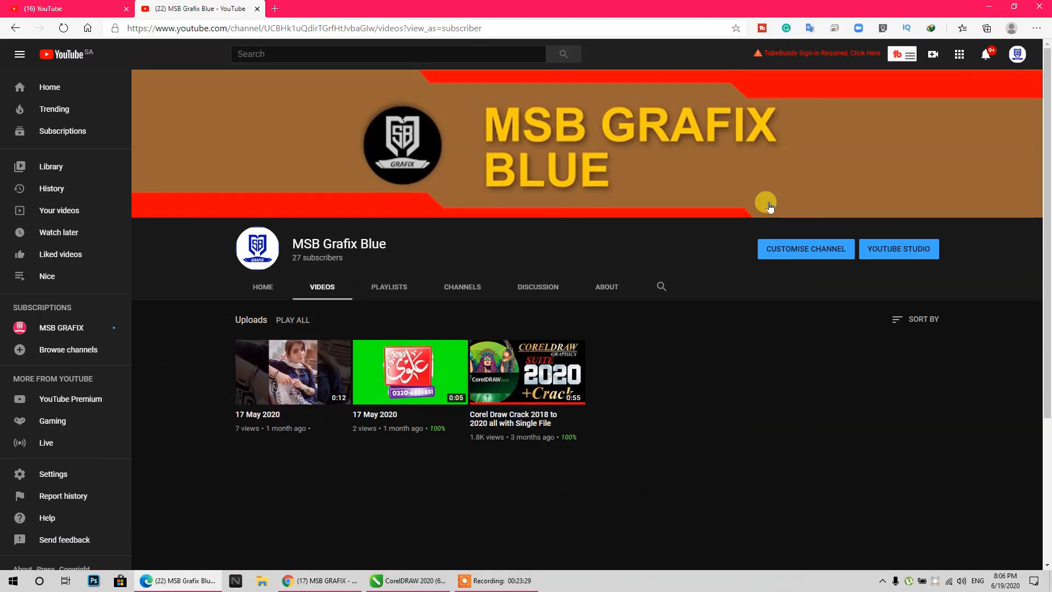
{"action": "left_click", "coordinate": [992, 7]}
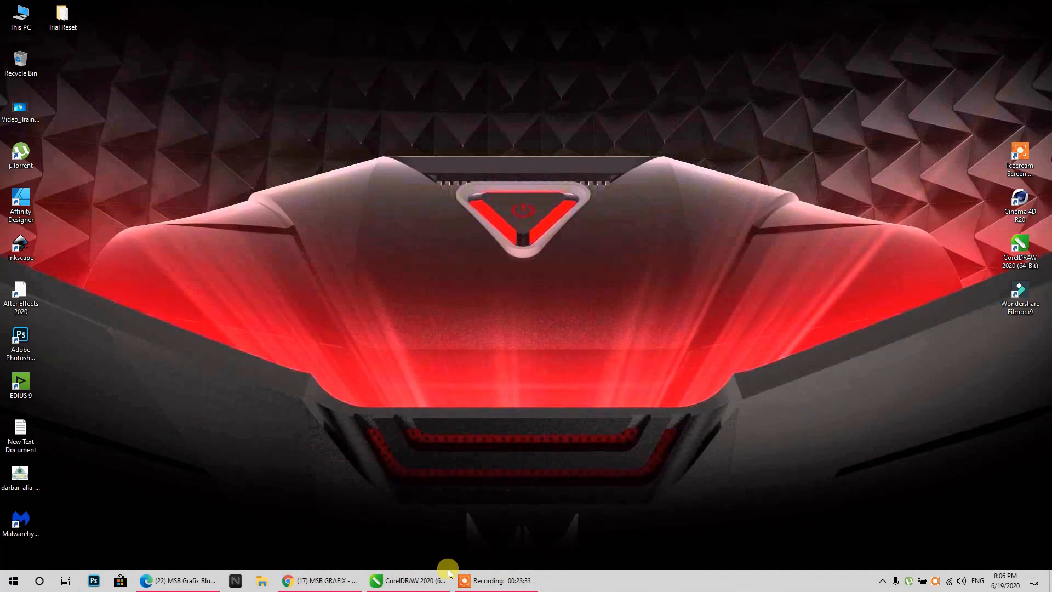
{"action": "left_click", "coordinate": [332, 588]}
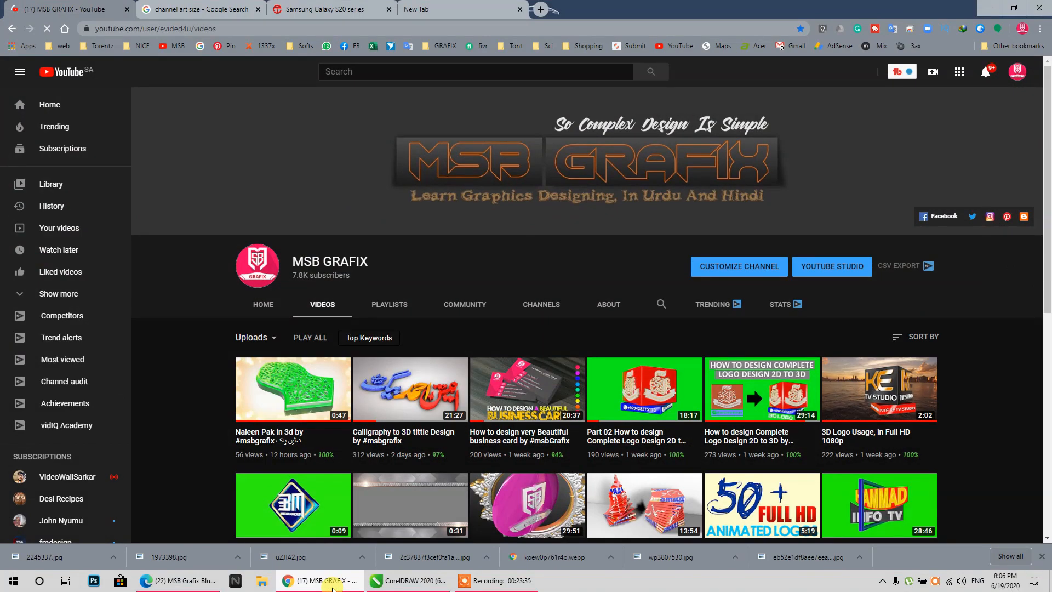
{"action": "left_click", "coordinate": [406, 581]}
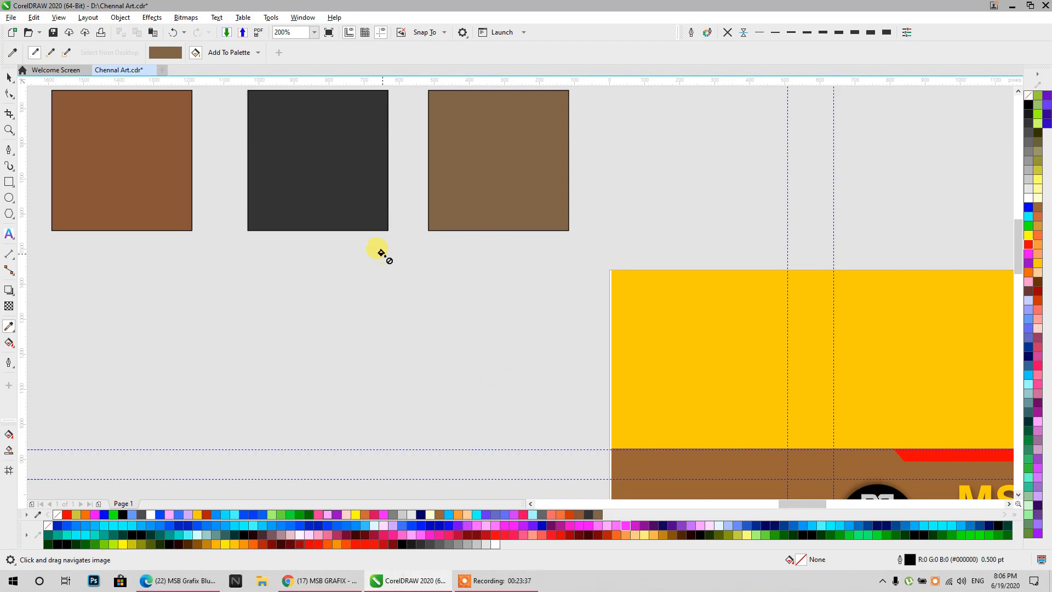
- Try the sampled muted brown as the fill of the banner's central band
{"action": "scroll", "coordinate": [382, 252], "scroll_direction": "down", "scroll_amount": 1}
{"action": "left_click_drag", "start_coordinate": [369, 246], "coordinate": [274, 190]}
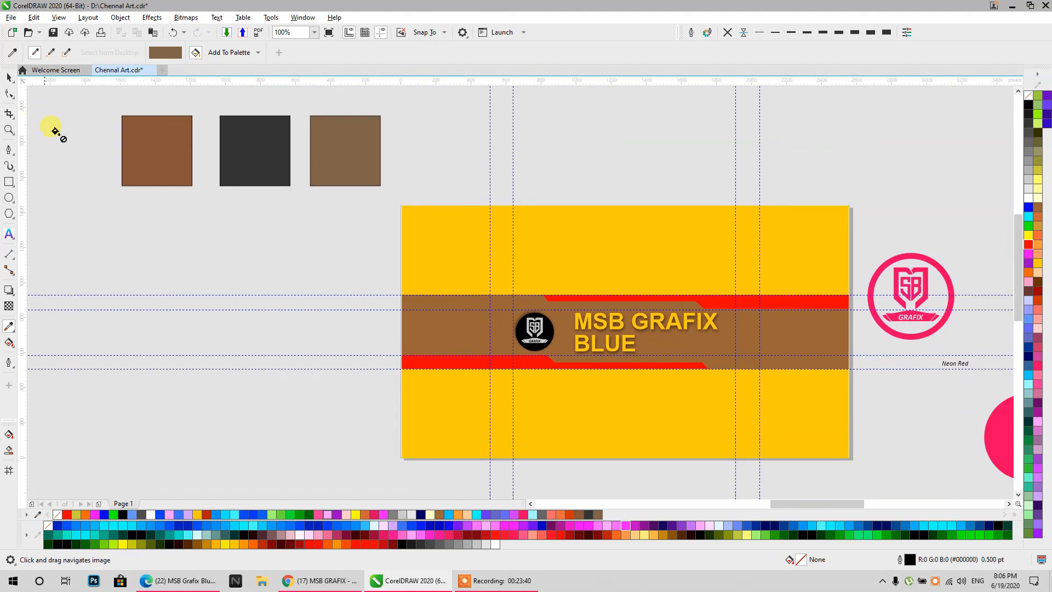
{"action": "left_click", "coordinate": [448, 322]}
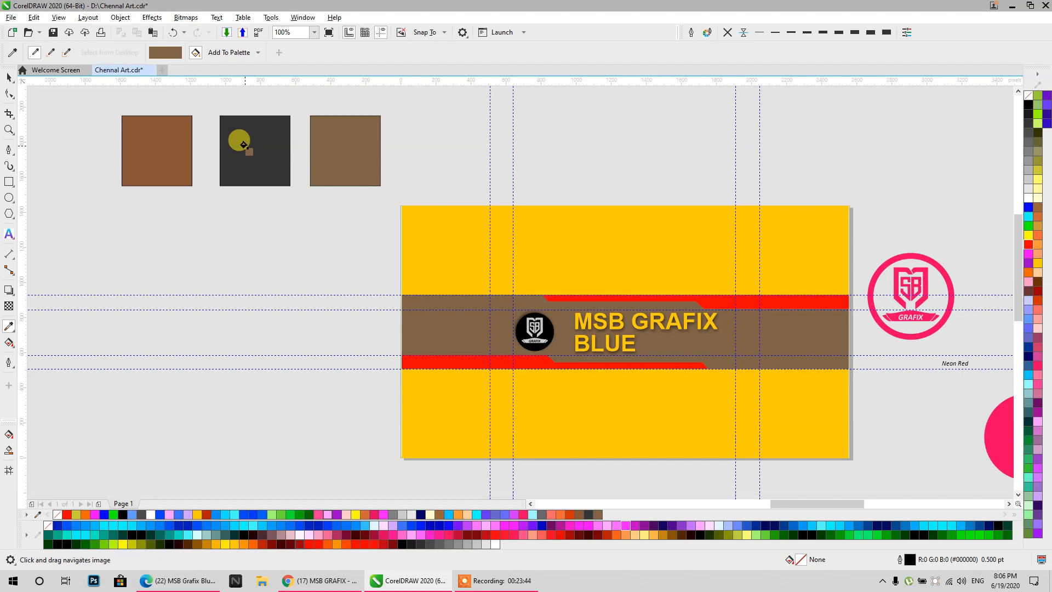
{"action": "key", "text": "Caps_Lock"}
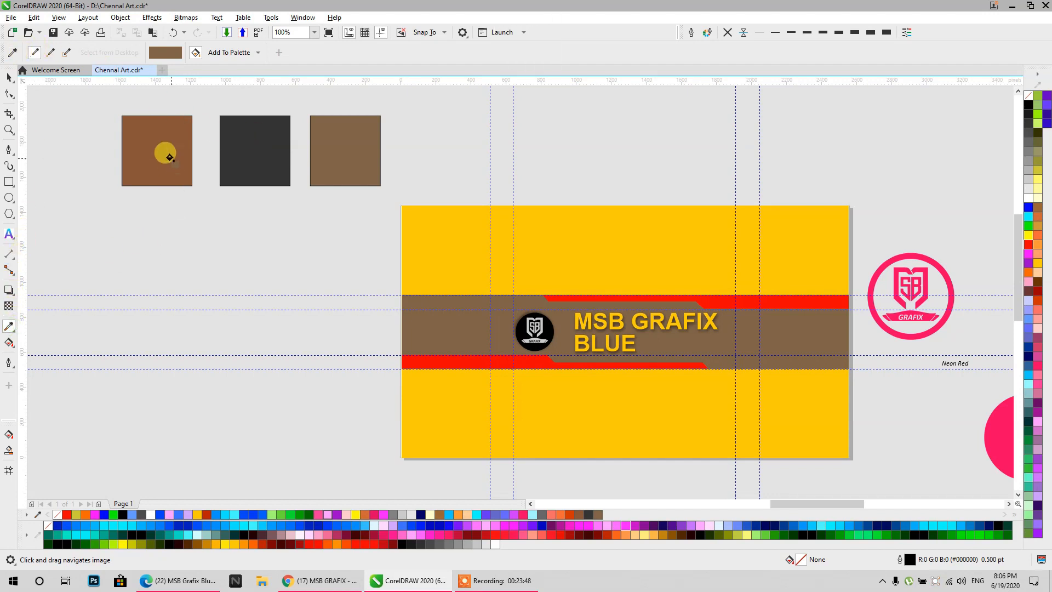
{"action": "left_click", "coordinate": [7, 52]}
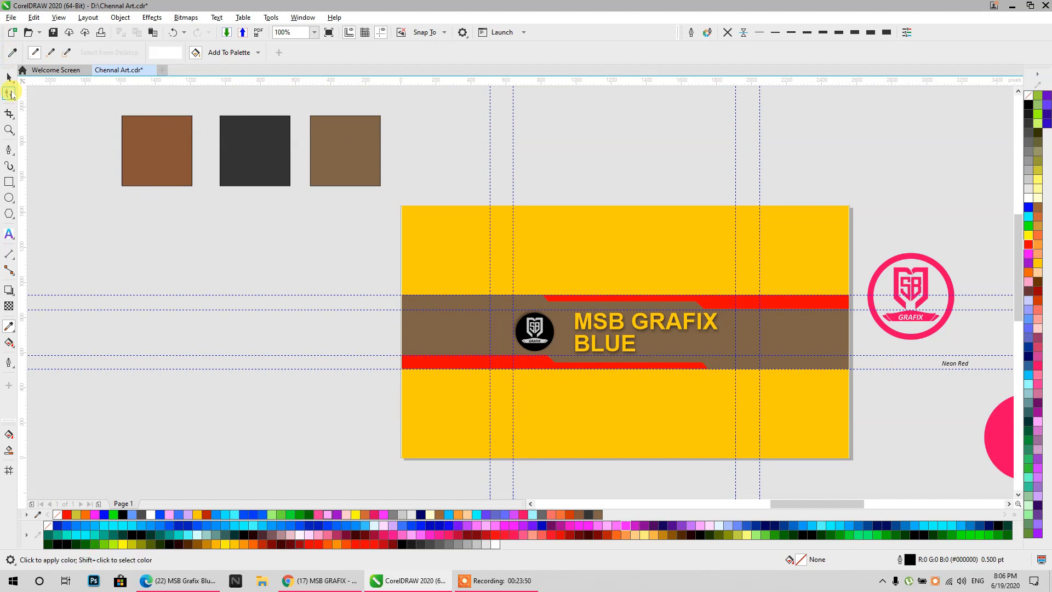
- Fill the banner's central band with dark grey #333333 and the MSB GRAFIX BLUE text with the sampled muted brown
{"action": "left_click", "coordinate": [9, 93]}
{"action": "left_click", "coordinate": [265, 333]}
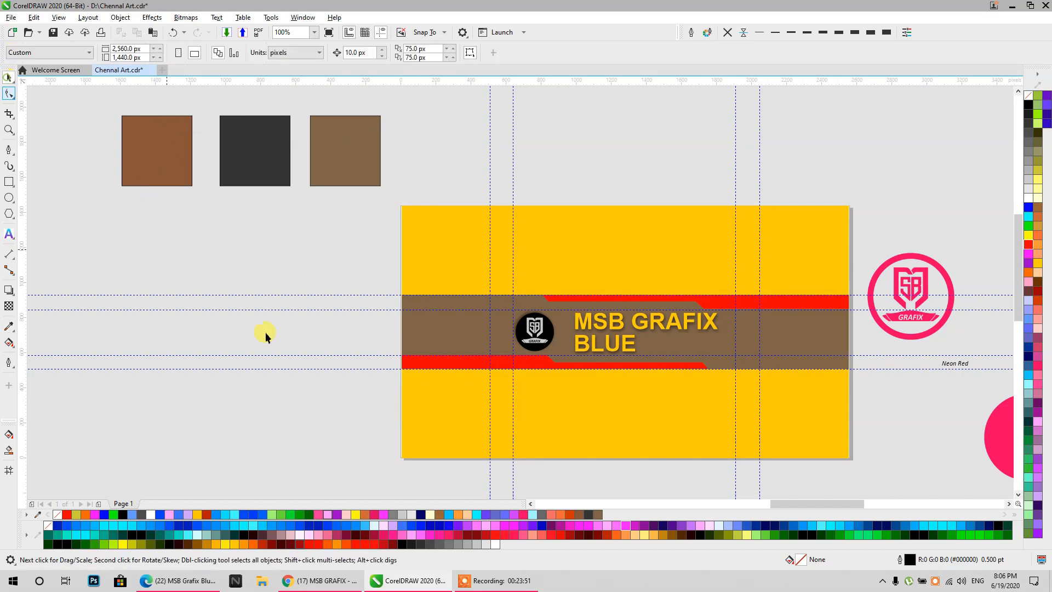
{"action": "left_click", "coordinate": [770, 331]}
{"action": "left_click", "coordinate": [589, 511]}
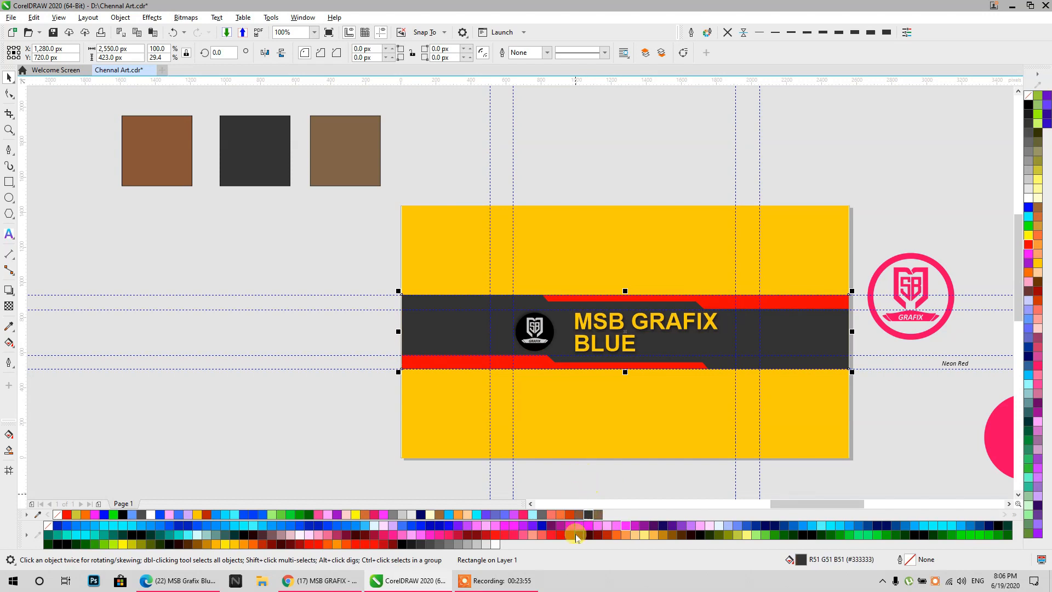
{"action": "left_click", "coordinate": [609, 331]}
{"action": "left_click", "coordinate": [597, 512]}
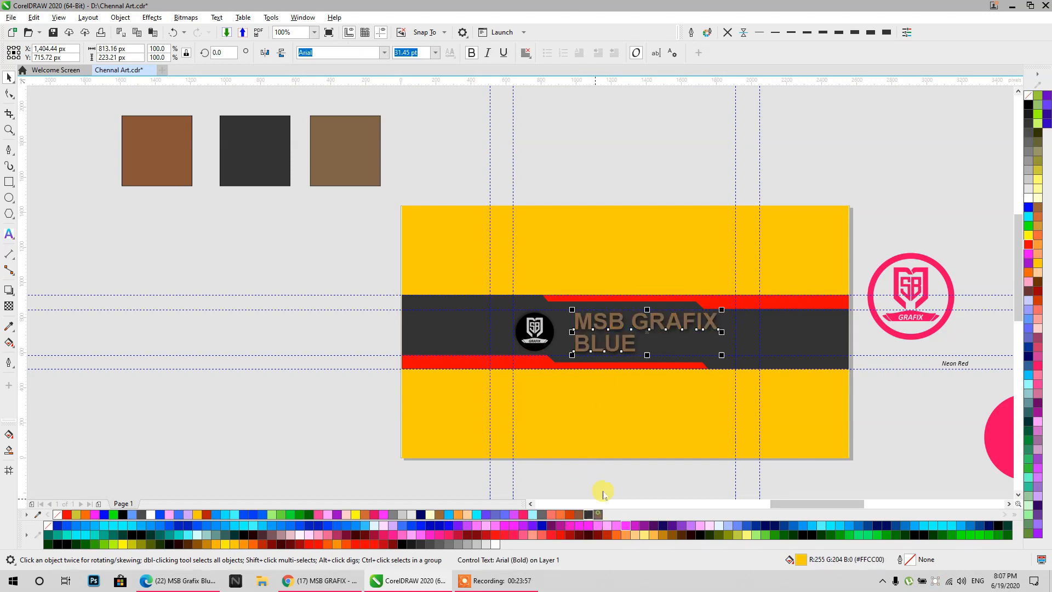
- Group the two red stepped shapes and fill them with the sampled rust brown #865536
{"action": "left_click", "coordinate": [537, 361]}
{"action": "key", "text": "Caps_Lock"}
{"action": "left_click", "coordinate": [745, 299]}
{"action": "left_click", "coordinate": [543, 361], "text": "shift"}
{"action": "key", "text": "ctrl+g"}
{"action": "left_click", "coordinate": [578, 513]}
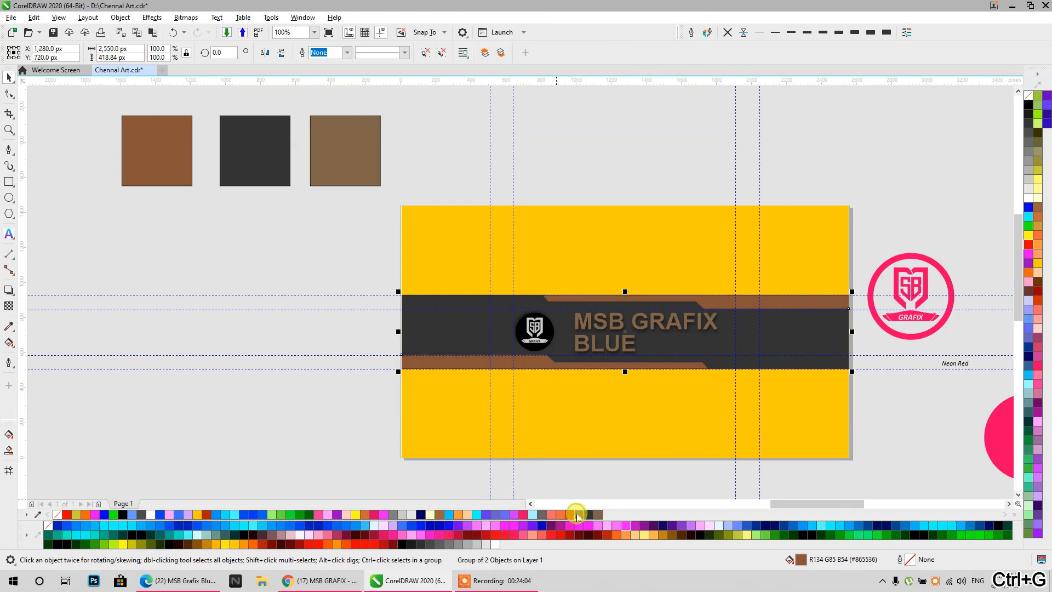
- Give the MSB GRAFIX BLUE text a thin outline and remove its fill
{"action": "scroll", "coordinate": [644, 325], "scroll_direction": "up", "scroll_amount": 1}
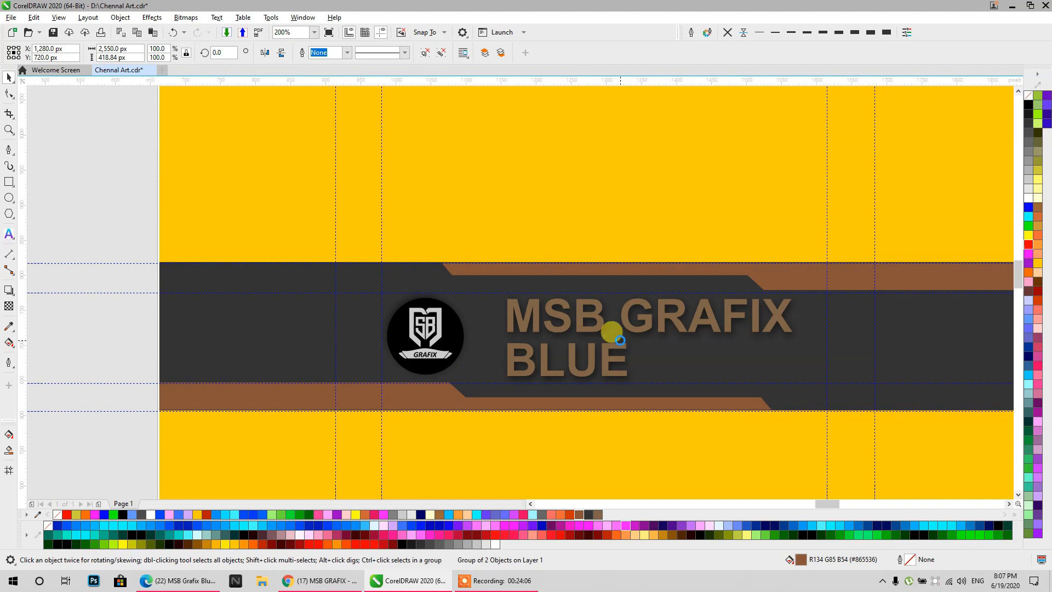
{"action": "scroll", "coordinate": [610, 331], "scroll_direction": "up", "scroll_amount": 1}
{"action": "left_click", "coordinate": [637, 302]}
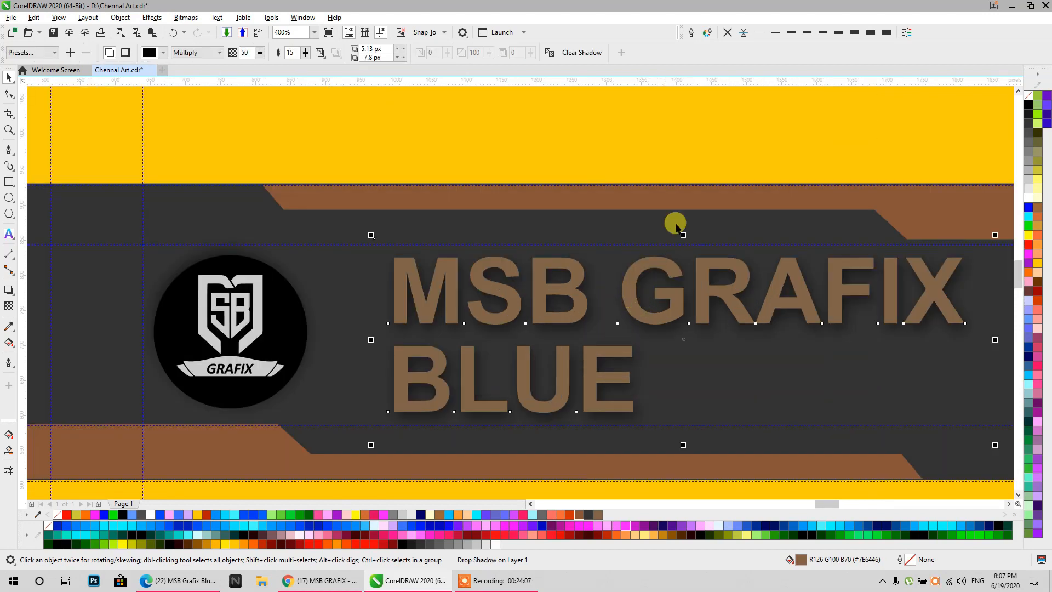
{"action": "right_click", "coordinate": [733, 34]}
{"action": "left_click", "coordinate": [734, 34]}
{"action": "left_click", "coordinate": [759, 34]}
{"action": "left_click", "coordinate": [1028, 96]}
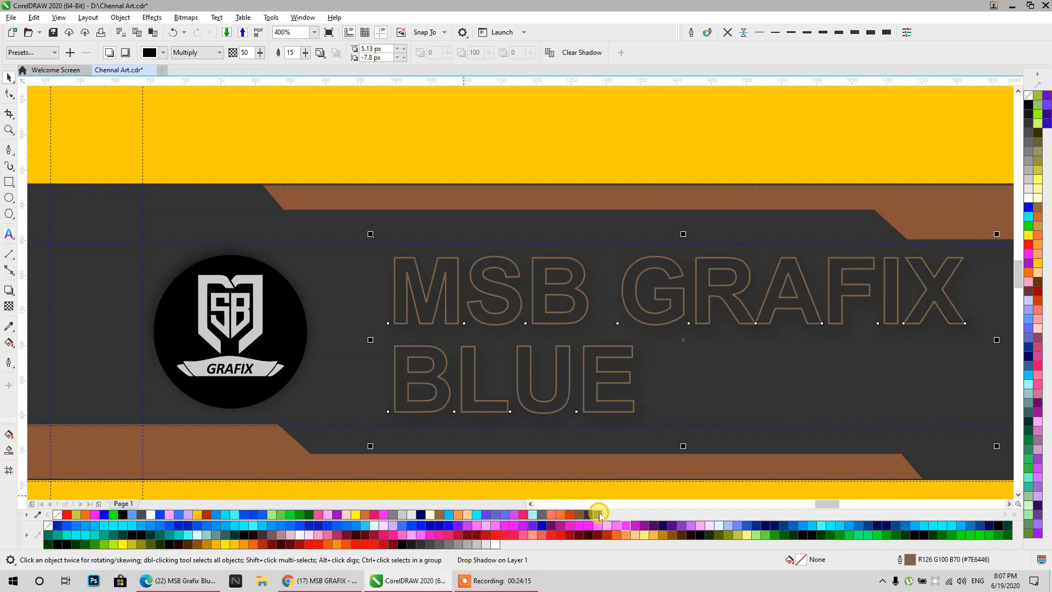
- Set the outline colour of the MSB GRAFIX BLUE text to Brick Red #CC3300
{"action": "right_click", "coordinate": [579, 514]}
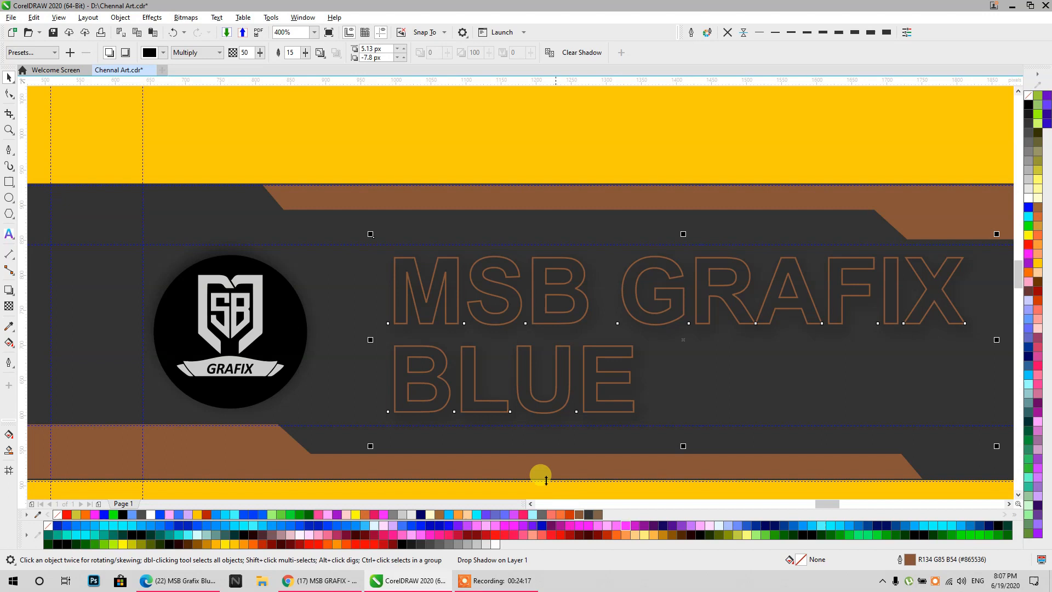
{"action": "scroll", "coordinate": [503, 322], "scroll_direction": "down", "scroll_amount": 1}
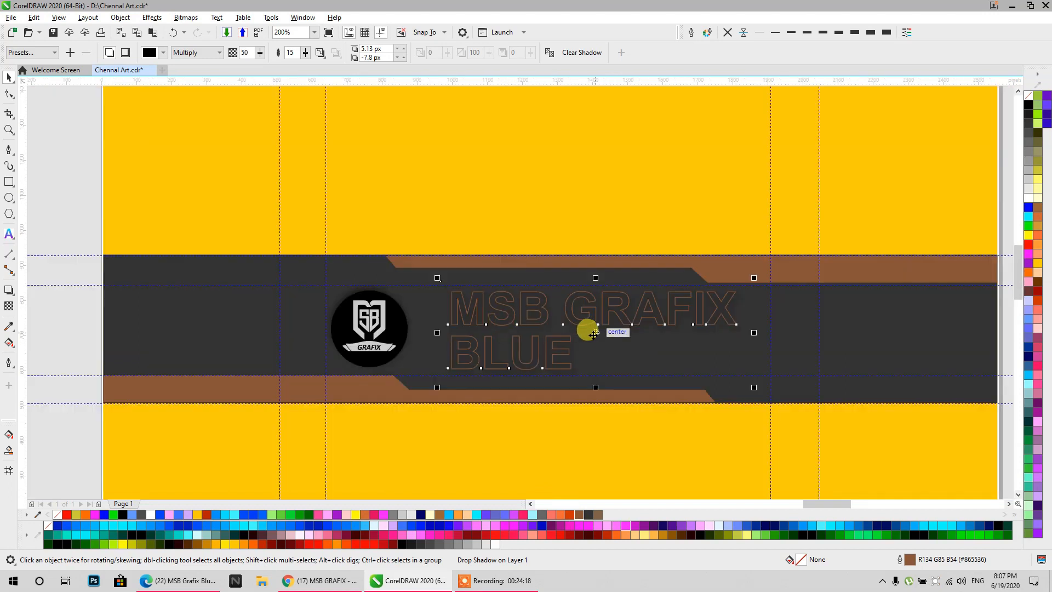
{"action": "right_click", "coordinate": [571, 515]}
{"action": "scroll", "coordinate": [571, 301], "scroll_direction": "up", "scroll_amount": 1}
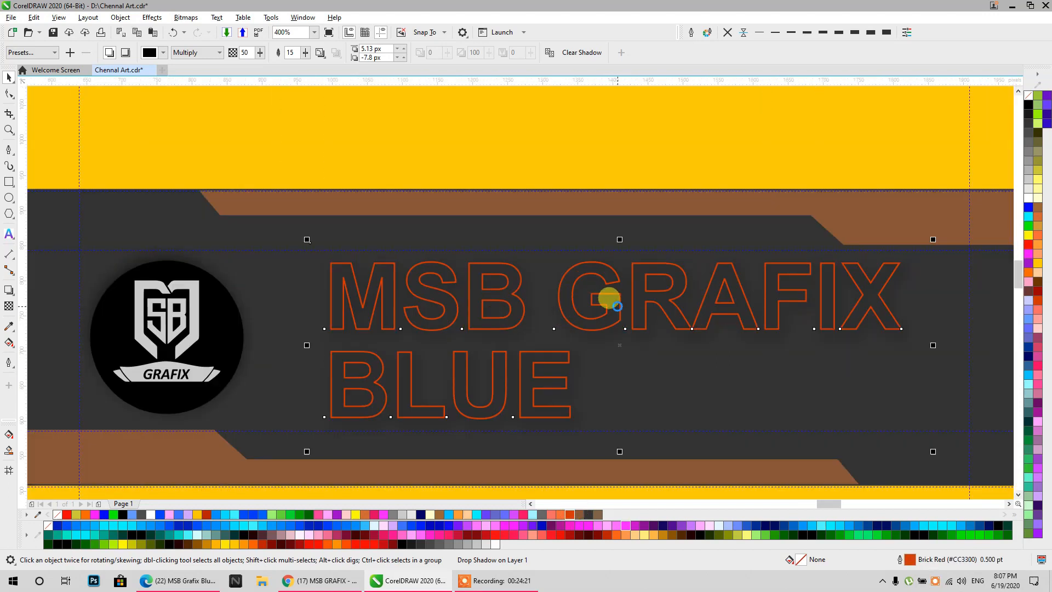
- Fill the light grey SB GRAFIX emblem inside the black logo circle with Brown #996633
{"action": "scroll", "coordinate": [613, 298], "scroll_direction": "down", "scroll_amount": 1}
{"action": "scroll", "coordinate": [408, 351], "scroll_direction": "up", "scroll_amount": 2}
{"action": "left_click", "coordinate": [418, 313]}
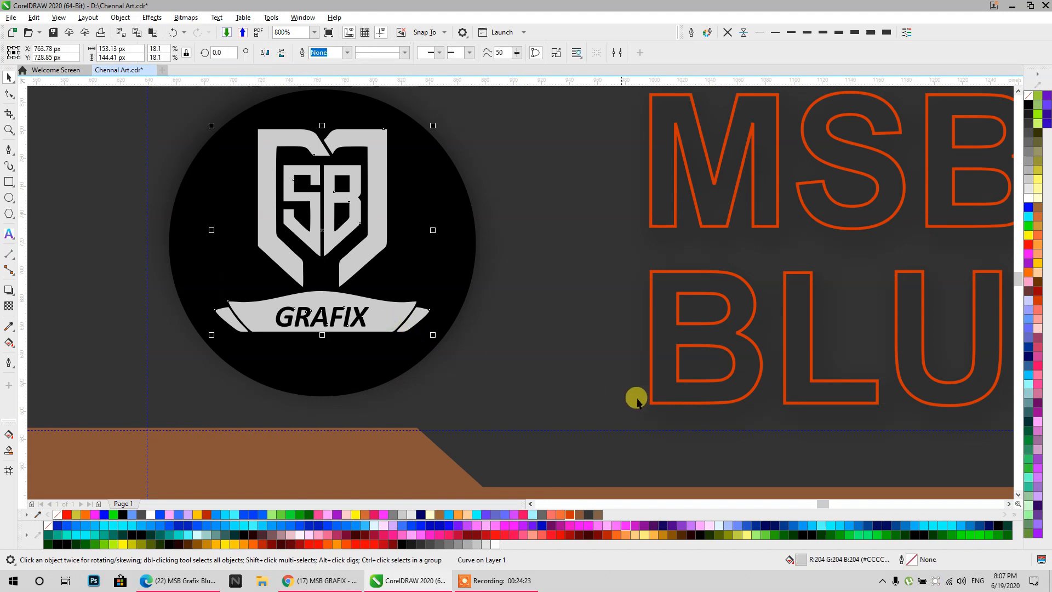
{"action": "left_click", "coordinate": [524, 514]}
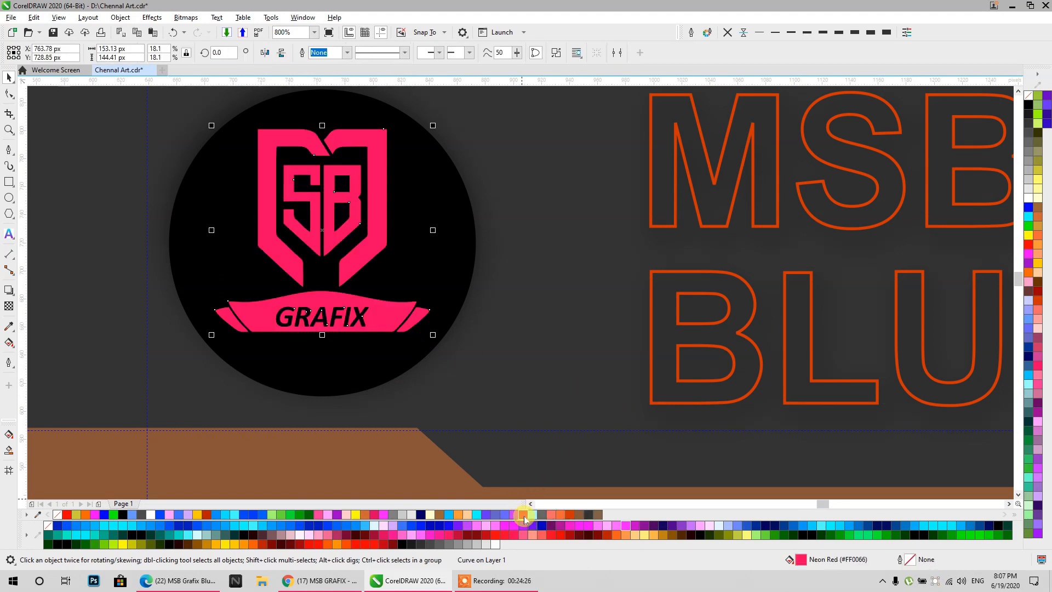
{"action": "left_click", "coordinate": [439, 514]}
{"action": "scroll", "coordinate": [461, 309], "scroll_direction": "down", "scroll_amount": 4}
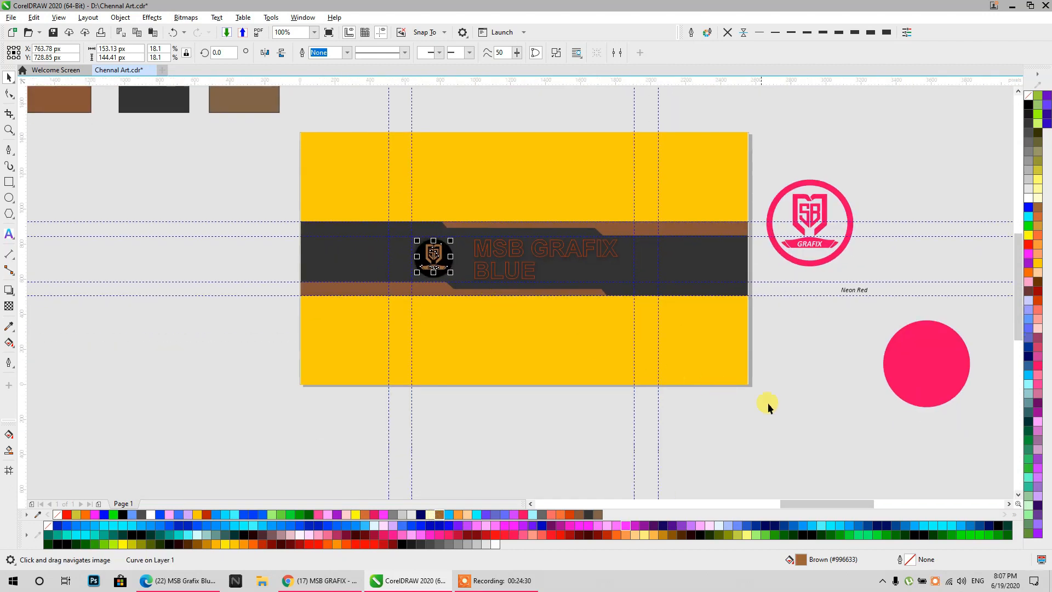
- Select the whole yellow and dark grey banner design and move it off the page into the empty space on its left
{"action": "left_click", "coordinate": [767, 404]}
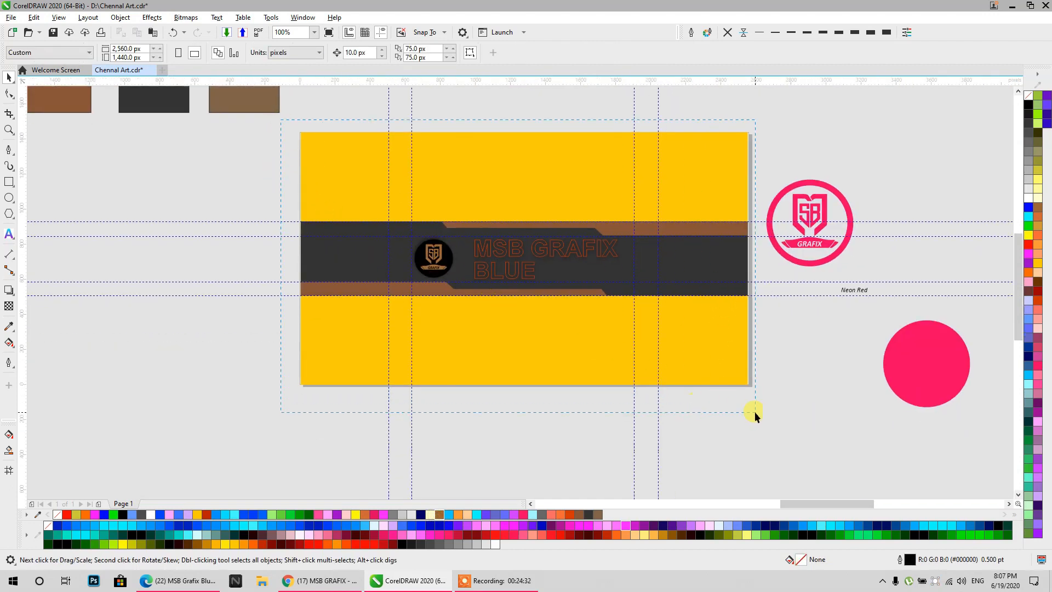
{"action": "left_click_drag", "start_coordinate": [754, 412], "coordinate": [757, 411]}
{"action": "left_click_drag", "start_coordinate": [733, 336], "coordinate": [159, 411]}
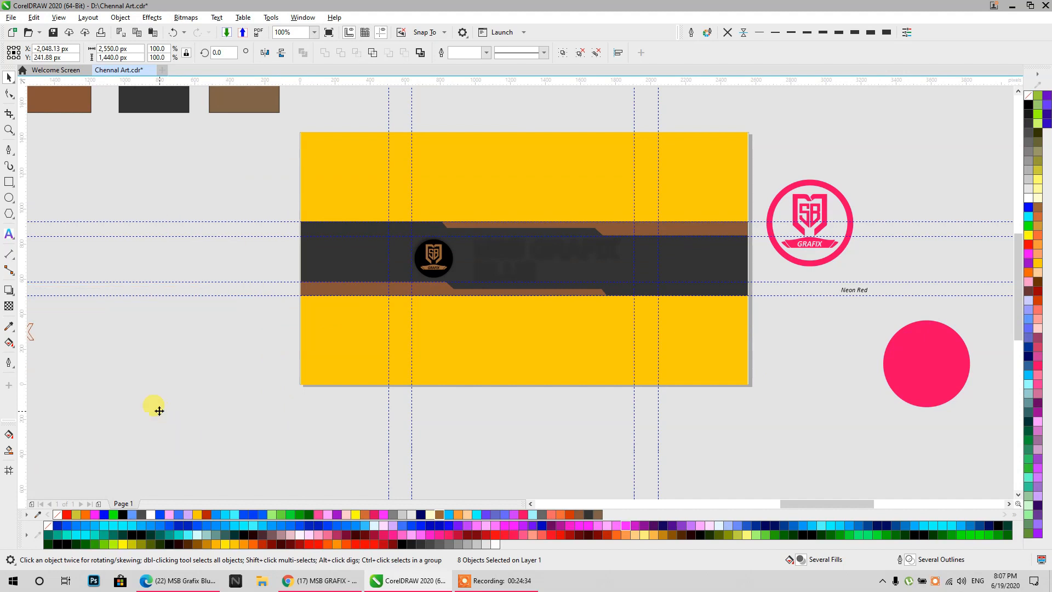
- Import the colourful painting 2245337.jpg and place it at 2560 by 1440 px so that it covers the page
{"action": "right_click", "coordinate": [249, 340]}
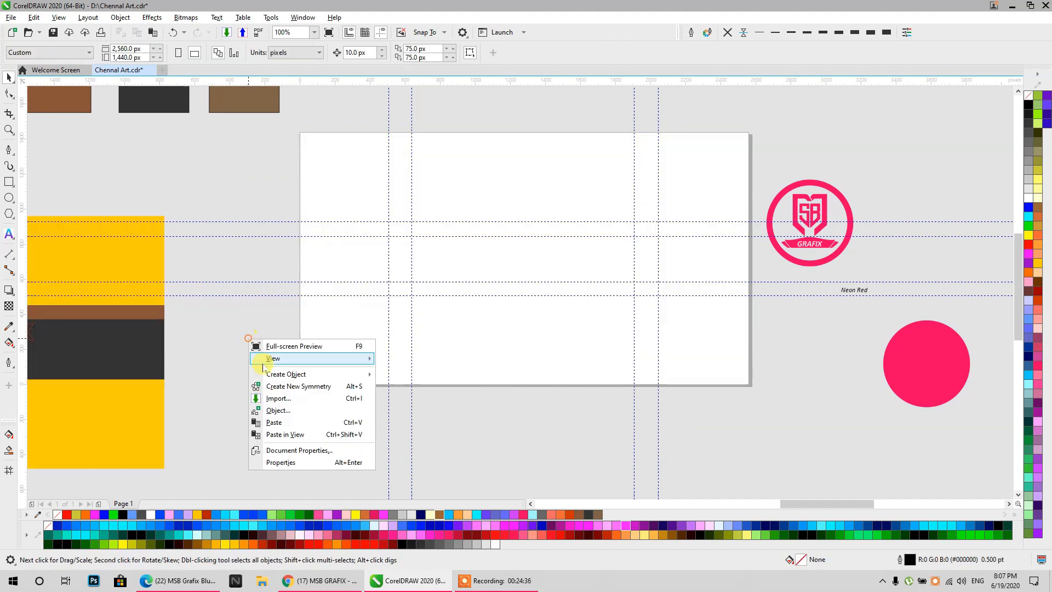
{"action": "left_click", "coordinate": [298, 400]}
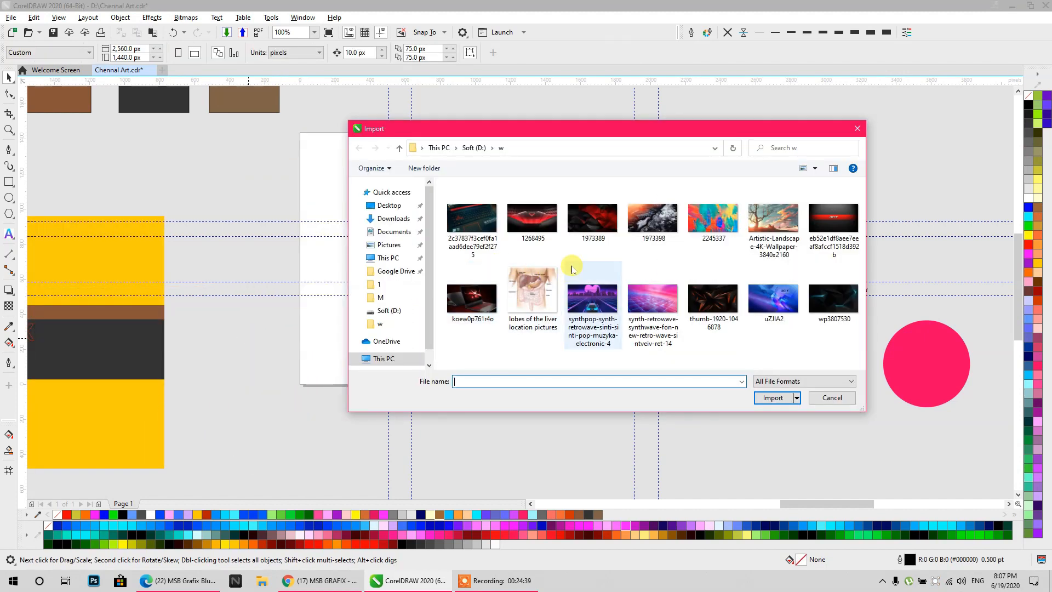
{"action": "left_click", "coordinate": [699, 225]}
{"action": "left_click", "coordinate": [773, 397]}
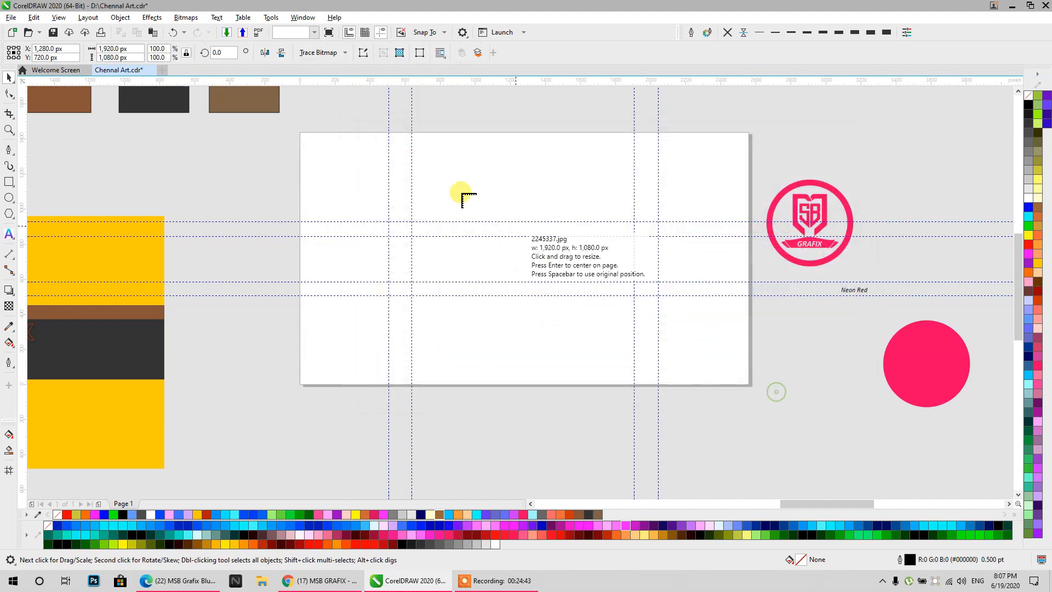
{"action": "left_click", "coordinate": [299, 133]}
{"action": "left_click_drag", "start_coordinate": [639, 325], "coordinate": [756, 393]}
{"action": "left_click", "coordinate": [760, 417]}
- Group a copy of the banner's logo circle and MSB GRAFIX BLUE text, and centre the group on the page over the painting
{"action": "scroll", "coordinate": [307, 355], "scroll_direction": "down", "scroll_amount": 1}
{"action": "mouse_move", "coordinate": [265, 331]}
{"action": "left_mouse_down"}
{"action": "mouse_move", "coordinate": [448, 292]}
{"action": "mouse_move", "coordinate": [277, 331]}
{"action": "left_mouse_up"}
{"action": "left_click_drag", "start_coordinate": [166, 371], "coordinate": [168, 372]}
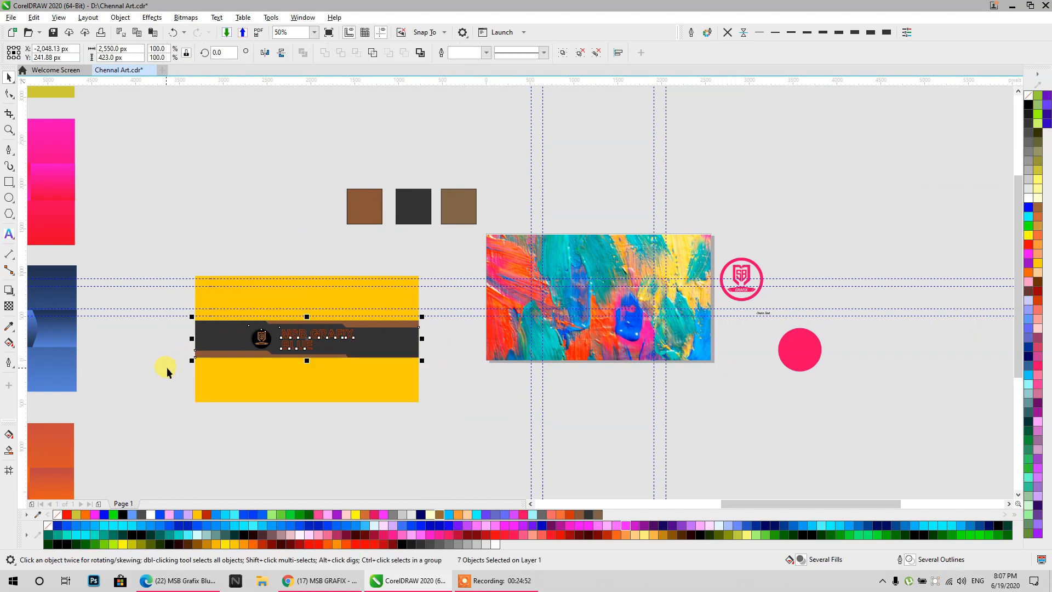
{"action": "left_click", "coordinate": [217, 228]}
{"action": "key", "text": "ctrl+g"}
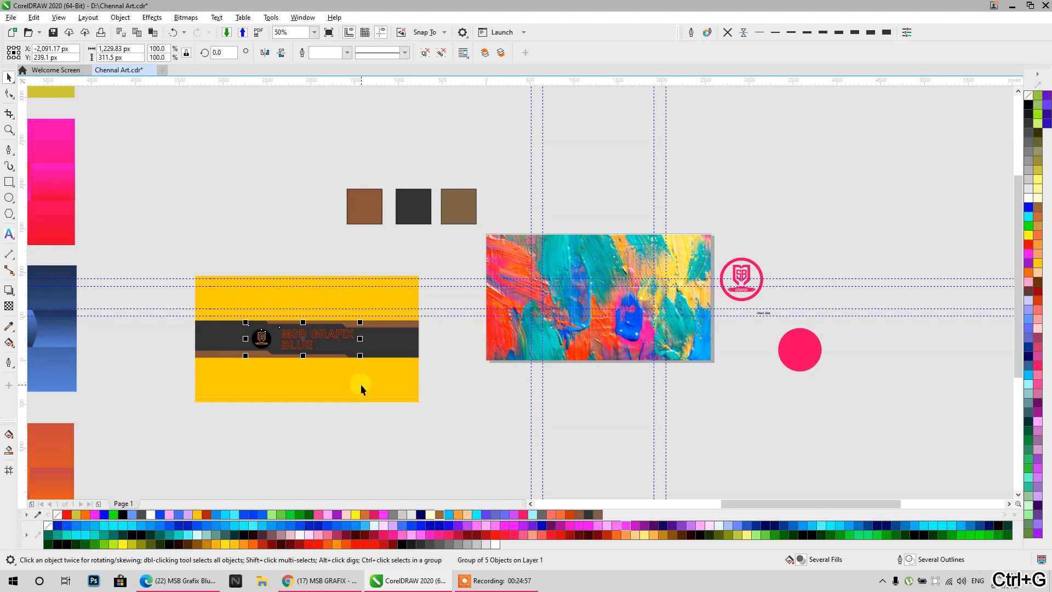
{"action": "key", "text": "p"}
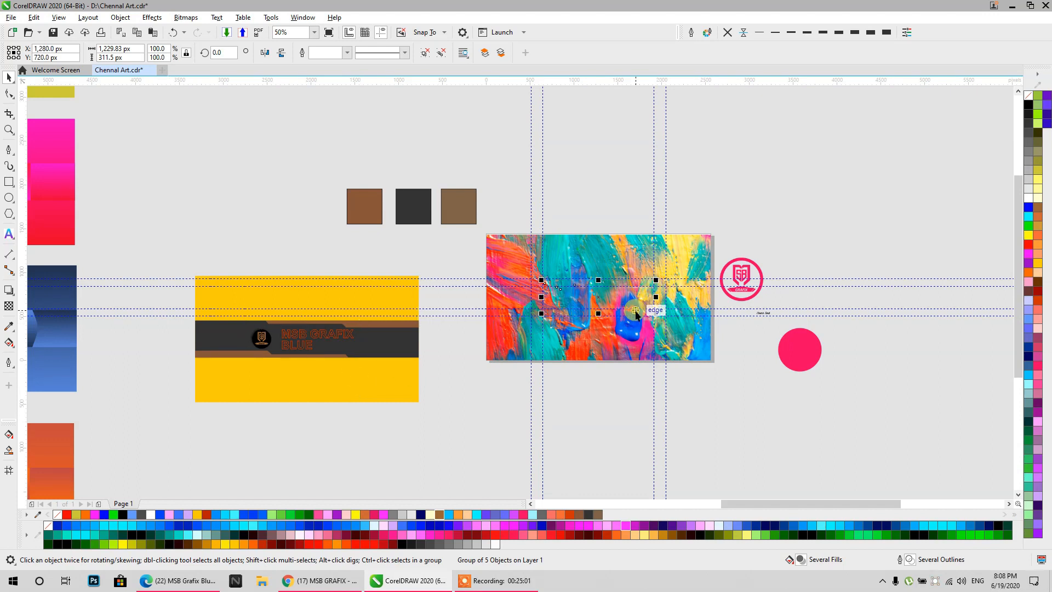
- Fill the MSB GRAFIX BLUE text over the painting with red #FF0000
{"action": "scroll", "coordinate": [635, 313], "scroll_direction": "up", "scroll_amount": 4}
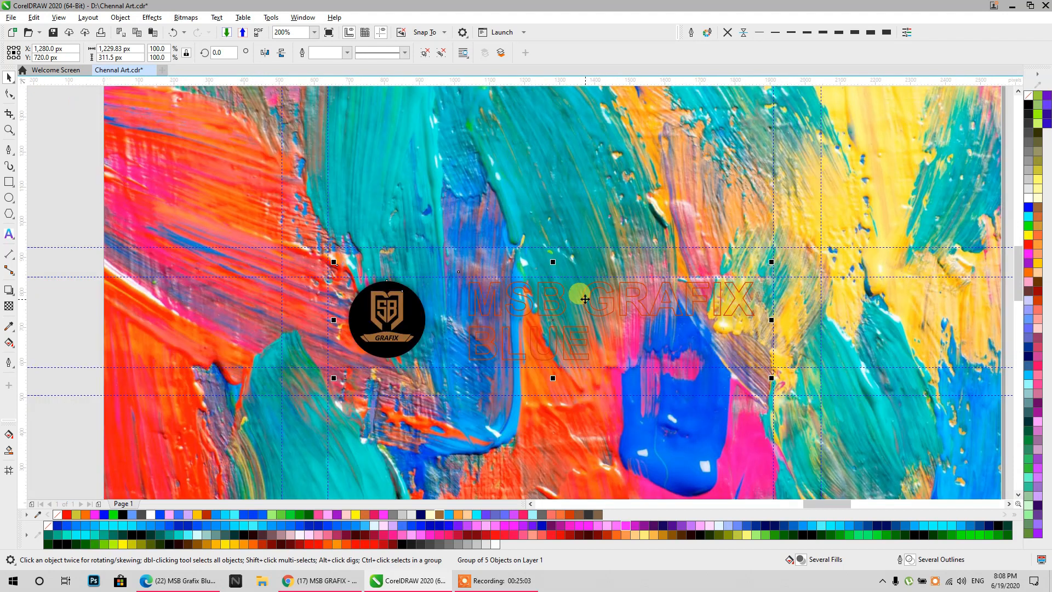
{"action": "left_click", "coordinate": [554, 306], "text": "ctrl"}
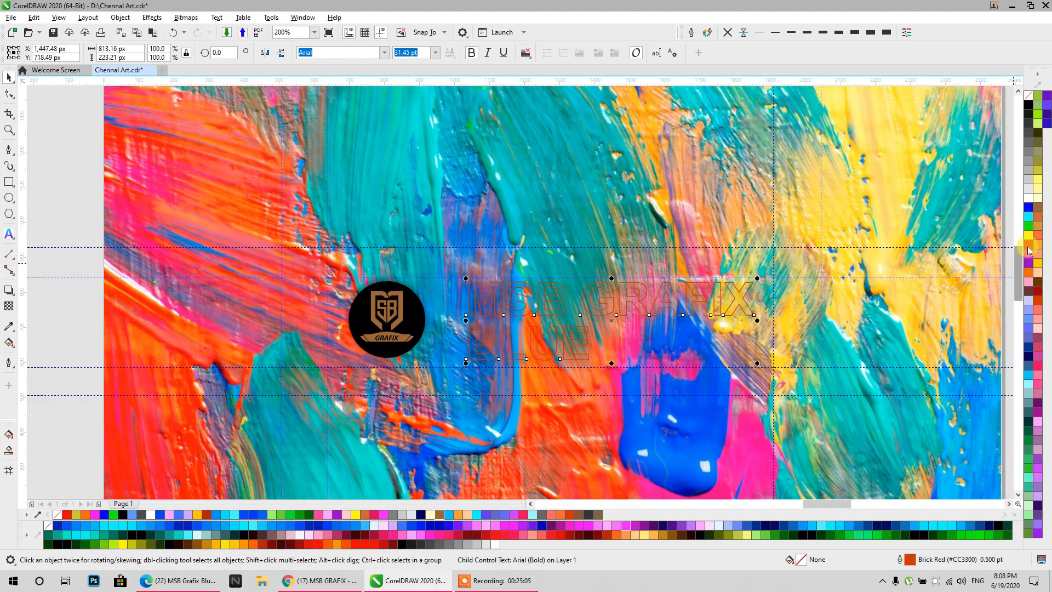
{"action": "left_click", "coordinate": [1028, 247]}
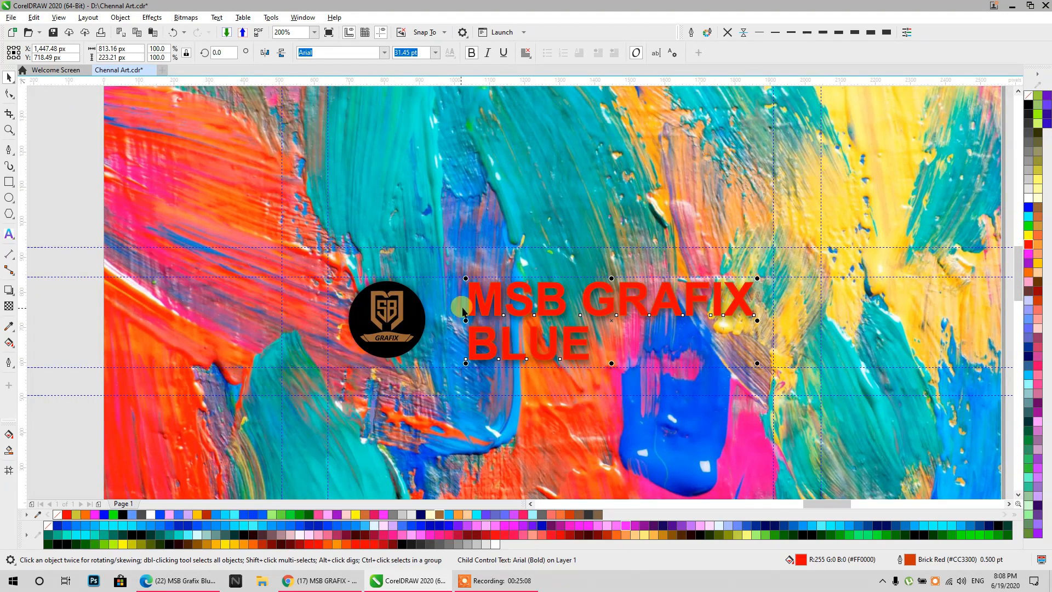
{"action": "scroll", "coordinate": [463, 311], "scroll_direction": "down", "scroll_amount": 2}
{"action": "left_click", "coordinate": [797, 419]}
- Export only the painting and the logo-and-text group as a PNG file named csx
{"action": "left_click_drag", "start_coordinate": [486, 417], "coordinate": [502, 392]}
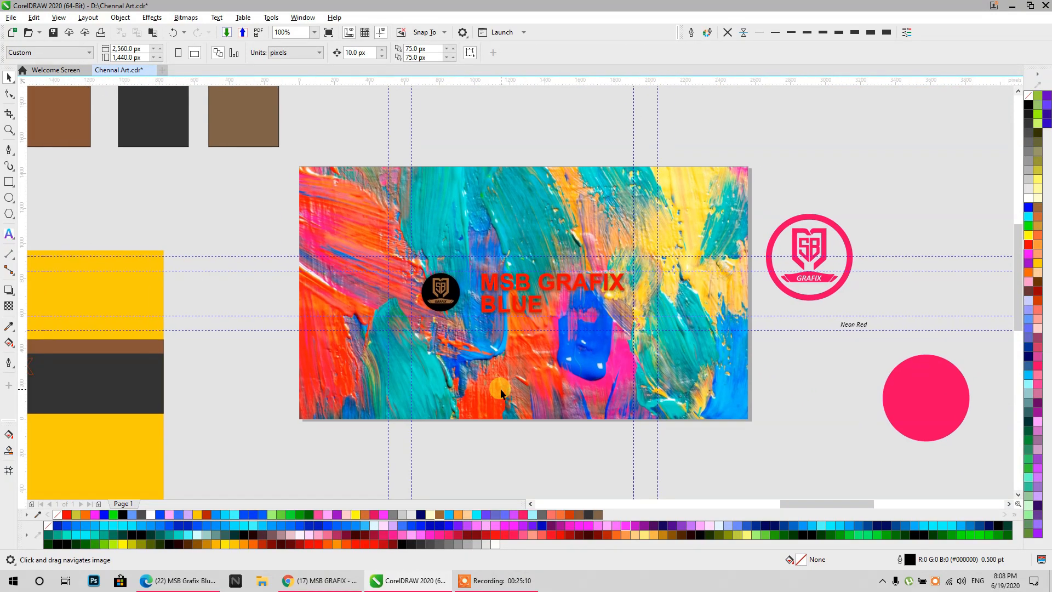
{"action": "left_click", "coordinate": [501, 391]}
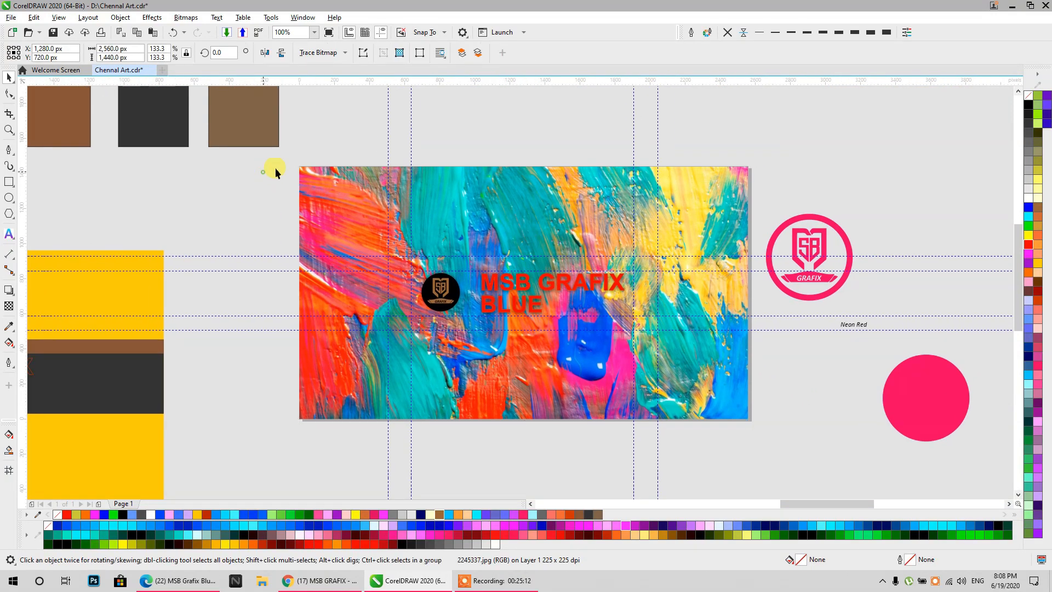
{"action": "left_click_drag", "start_coordinate": [291, 155], "coordinate": [614, 344]}
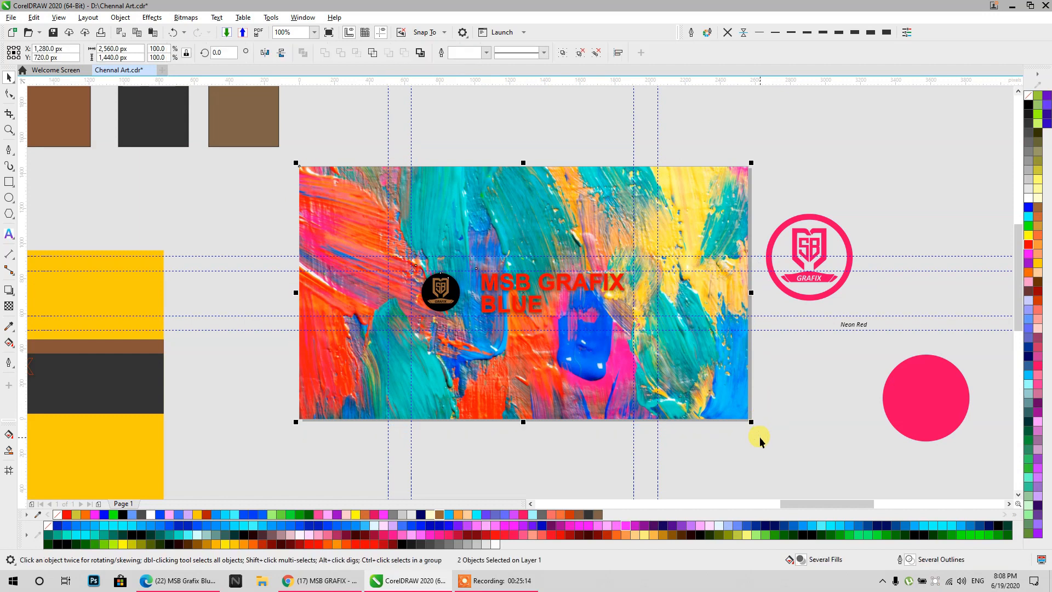
{"action": "key", "text": "ctrl+e"}
{"action": "type", "text": "csx"}
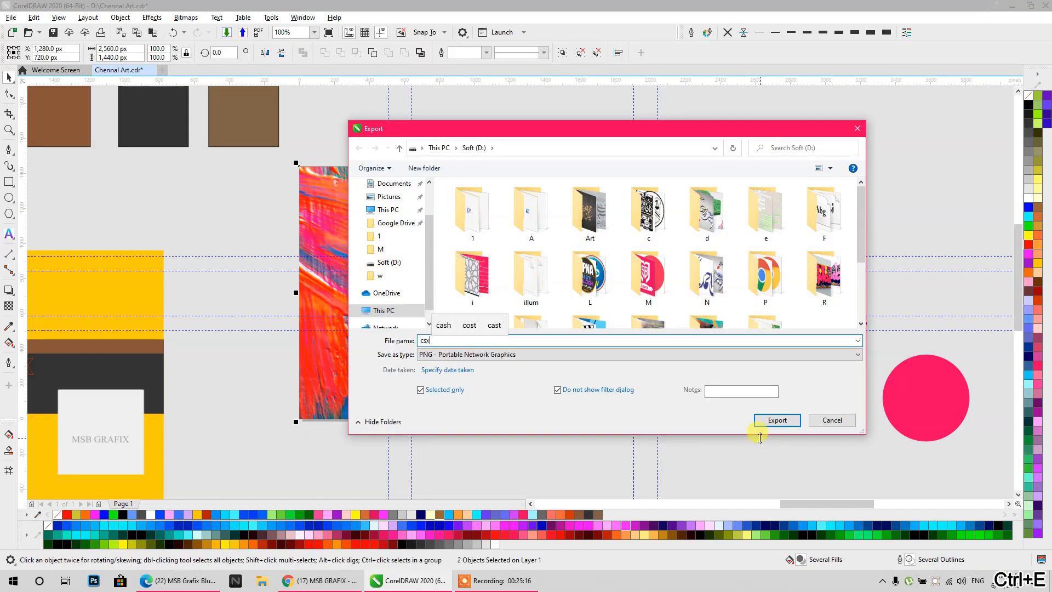
{"action": "left_click", "coordinate": [779, 420]}
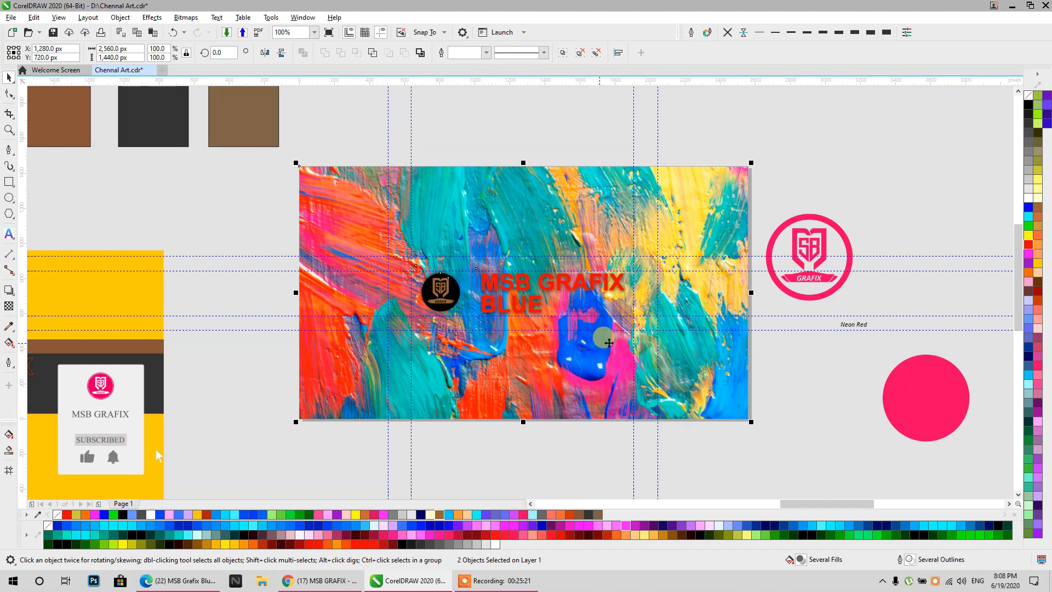
{"action": "left_click", "coordinate": [788, 373]}
- Sample a cyan from the painting with the eyedropper and apply it to the outline and fill of the MSB GRAFIX BLUE text
{"action": "scroll", "coordinate": [436, 297], "scroll_direction": "up", "scroll_amount": 1}
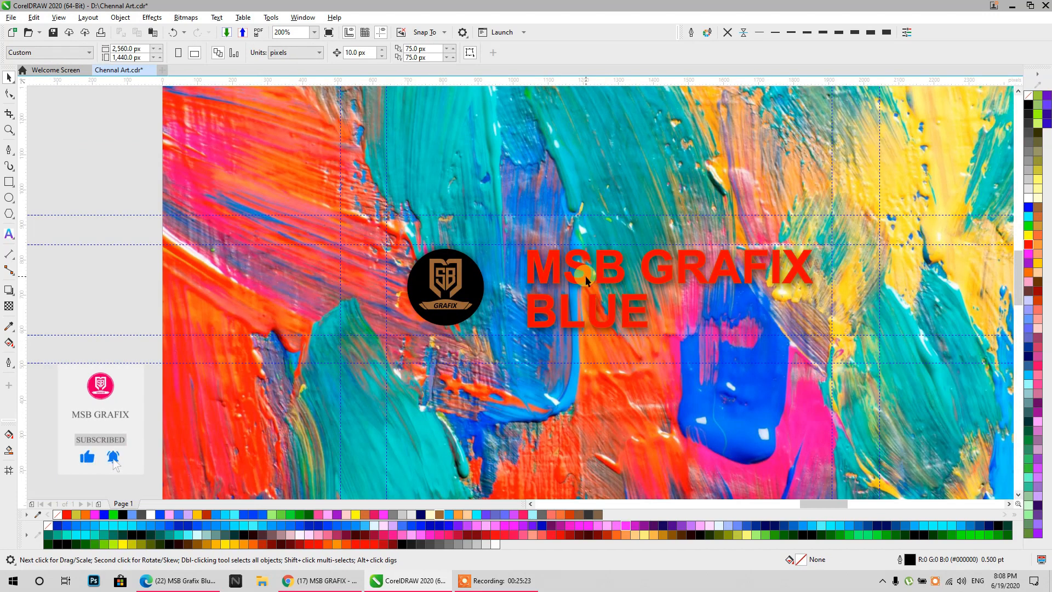
{"action": "left_click", "coordinate": [10, 323]}
{"action": "left_click", "coordinate": [364, 222]}
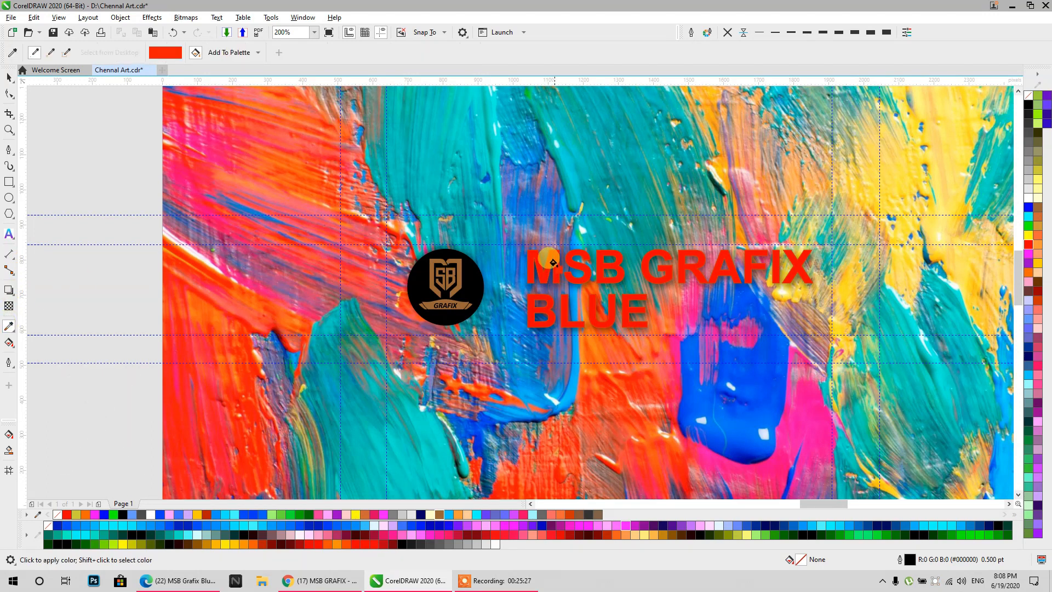
{"action": "key", "text": "shift"}
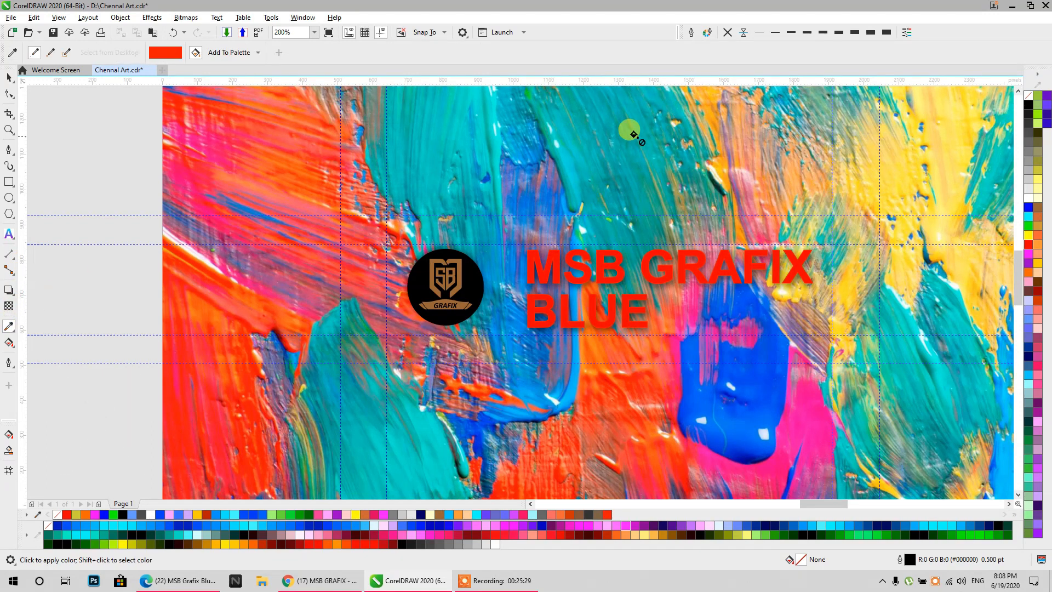
{"action": "left_click", "coordinate": [568, 146], "text": "shift"}
{"action": "left_click", "coordinate": [595, 265]}
{"action": "scroll", "coordinate": [594, 265], "scroll_direction": "up", "scroll_amount": 5}
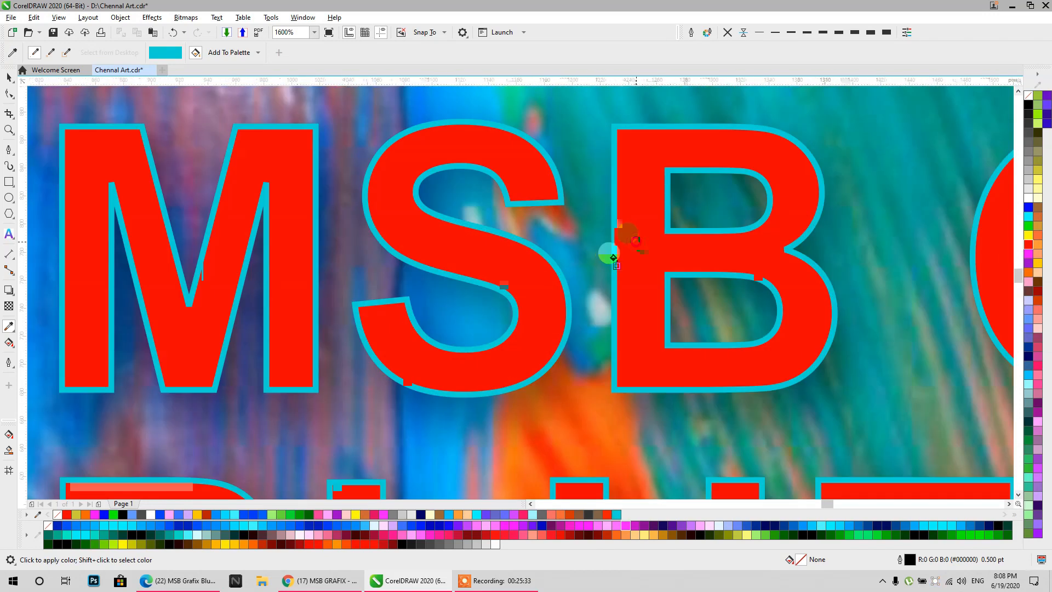
{"action": "scroll", "coordinate": [614, 255], "scroll_direction": "down", "scroll_amount": 4}
{"action": "scroll", "coordinate": [592, 241], "scroll_direction": "up", "scroll_amount": 1}
- Sample the blue #0258FB from the painting and fill the logo emblem and the MSB GRAFIX BLUE text with it
{"action": "key", "text": "shift"}
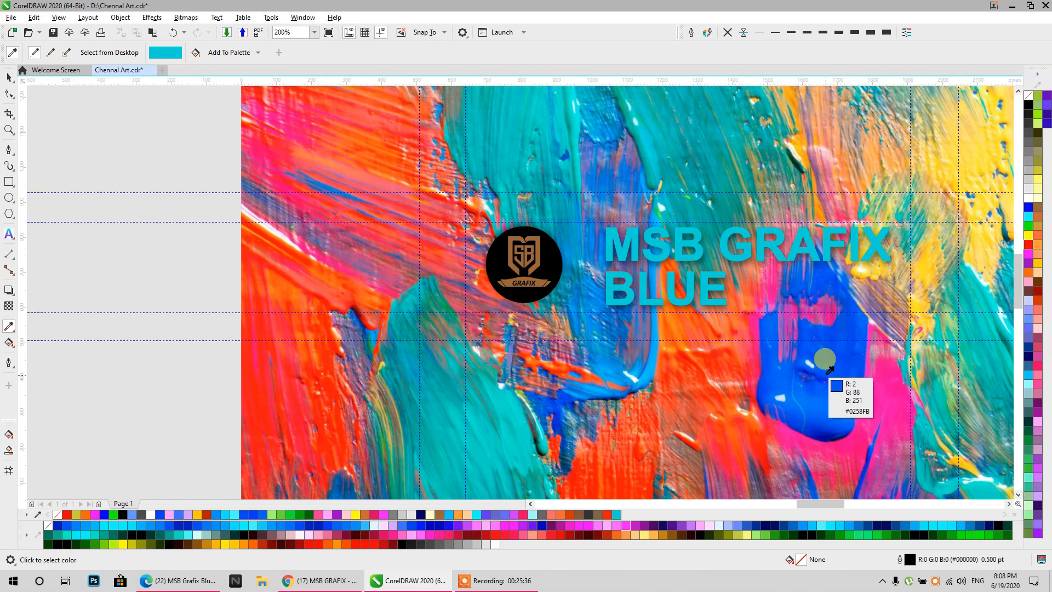
{"action": "left_click", "coordinate": [827, 366]}
{"action": "scroll", "coordinate": [525, 249], "scroll_direction": "up", "scroll_amount": 2}
{"action": "left_click", "coordinate": [336, 220]}
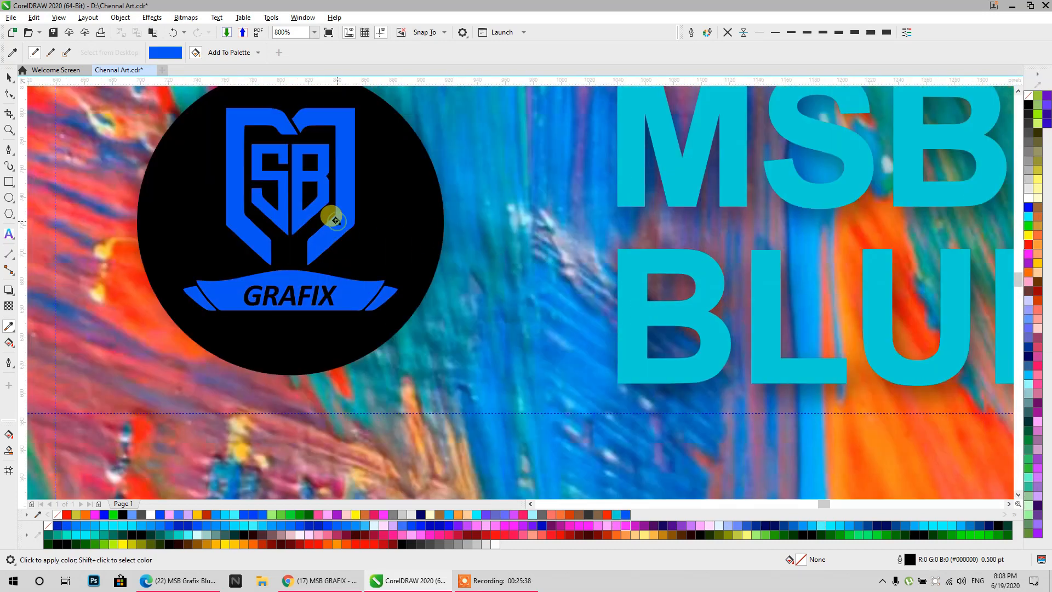
{"action": "scroll", "coordinate": [335, 220], "scroll_direction": "down", "scroll_amount": 3}
{"action": "scroll", "coordinate": [391, 229], "scroll_direction": "up", "scroll_amount": 2}
{"action": "left_click", "coordinate": [378, 233]}
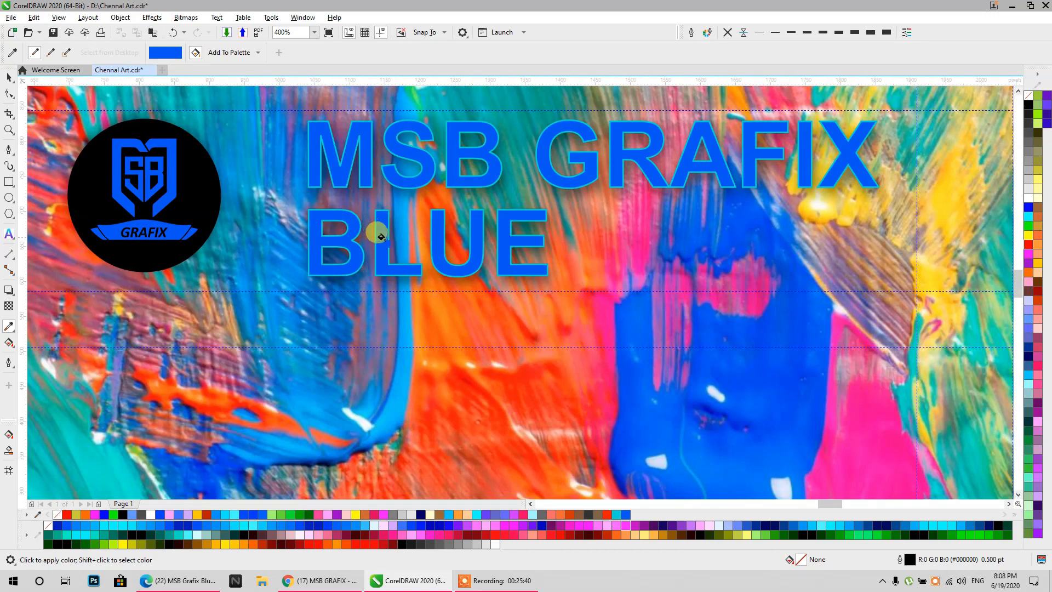
{"action": "scroll", "coordinate": [414, 247], "scroll_direction": "down", "scroll_amount": 1}
- Remove the outline from the logo-and-text group over the painting and fill the whole group with white #FFFFFF
{"action": "left_click", "coordinate": [9, 77]}
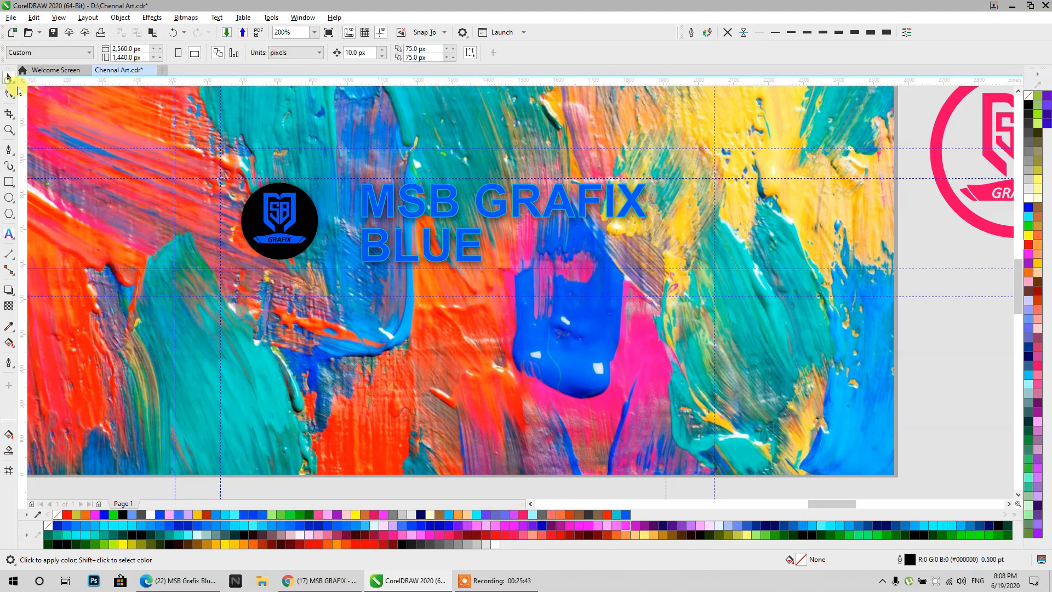
{"action": "left_click", "coordinate": [394, 217]}
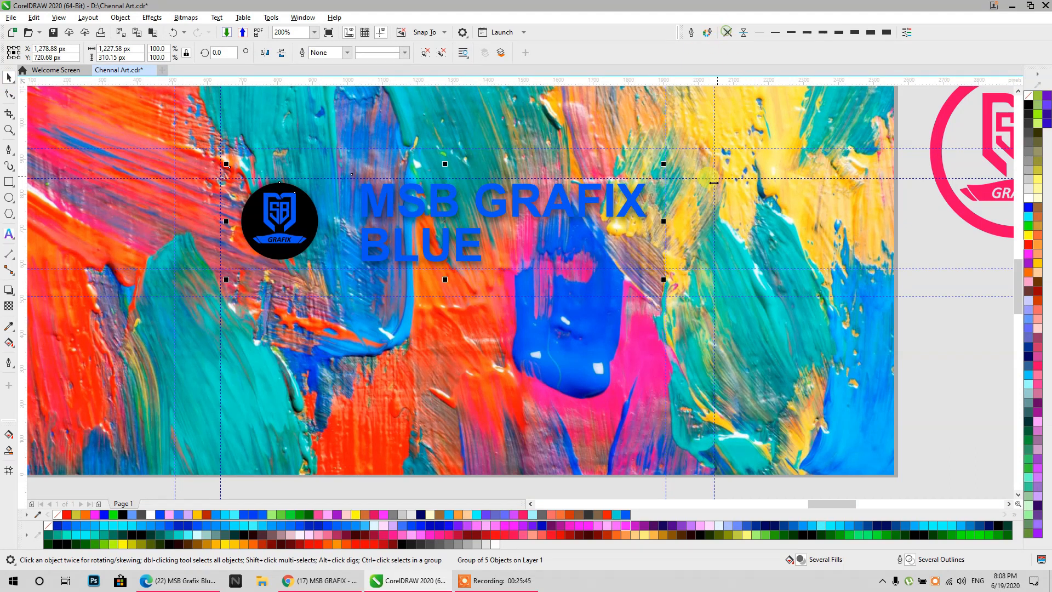
{"action": "scroll", "coordinate": [696, 230], "scroll_direction": "down", "scroll_amount": 1}
{"action": "left_click", "coordinate": [1028, 198]}
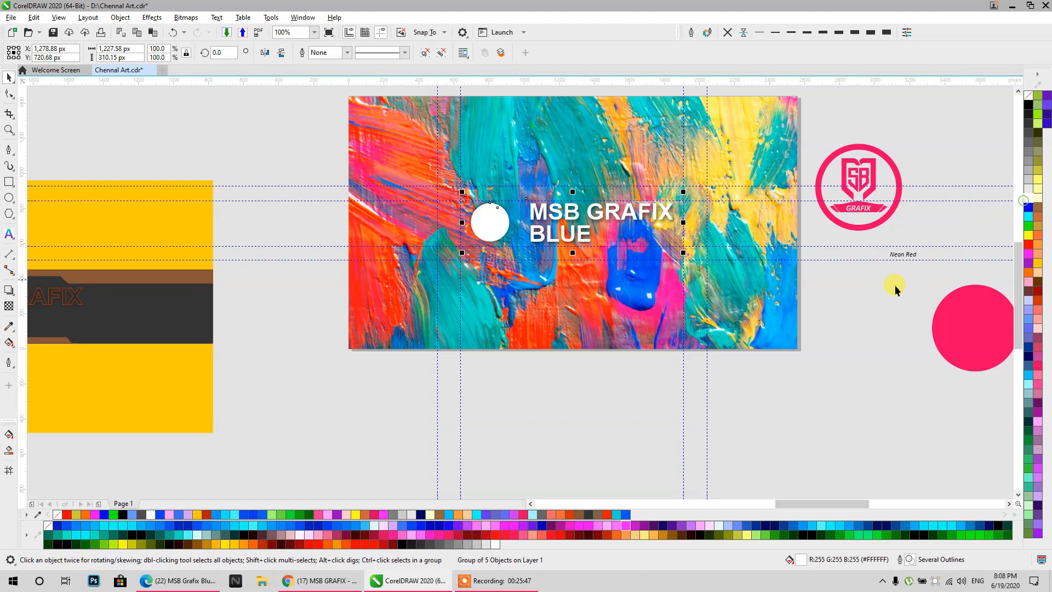
- Fill only the SB GRAFIX emblem inside the white logo circle with the sampled blue #0258FB
{"action": "left_click", "coordinate": [487, 223], "text": "ctrl"}
{"action": "scroll", "coordinate": [482, 220], "scroll_direction": "up", "scroll_amount": 1}
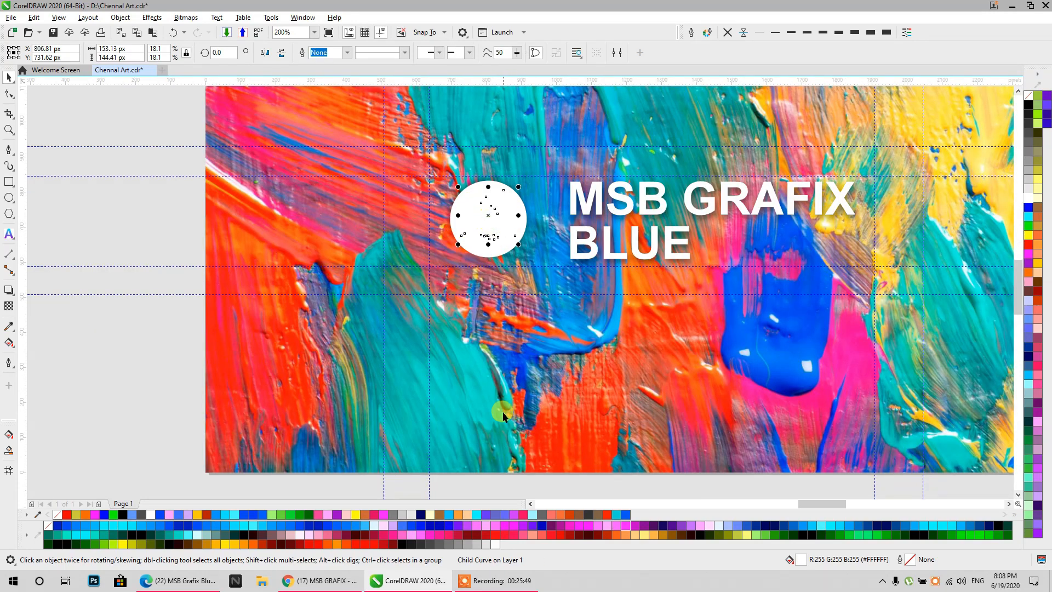
{"action": "left_click", "coordinate": [626, 514]}
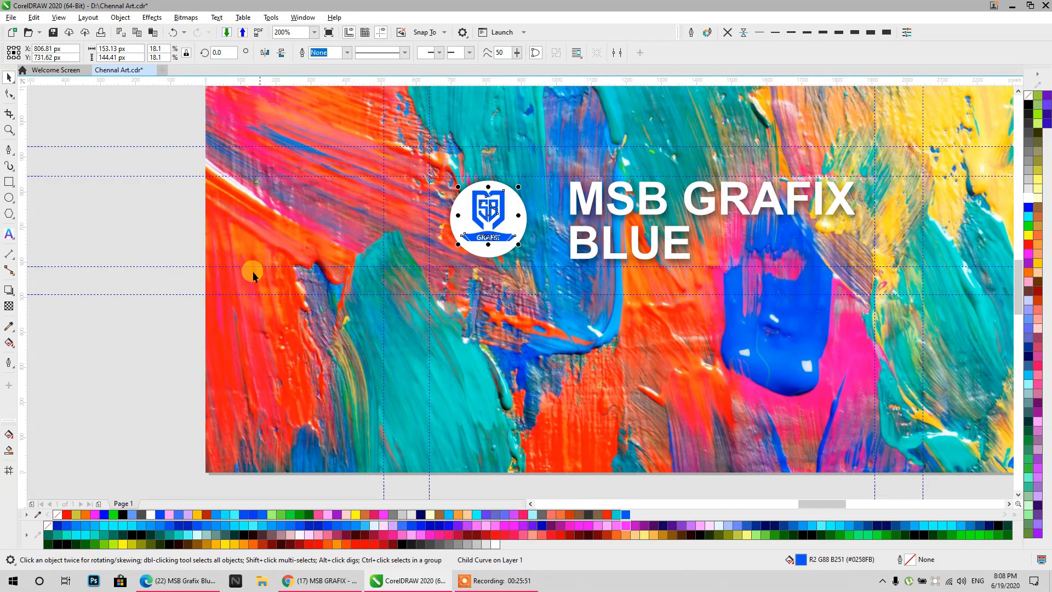
{"action": "left_click", "coordinate": [144, 235]}
{"action": "scroll", "coordinate": [446, 299], "scroll_direction": "down", "scroll_amount": 1}
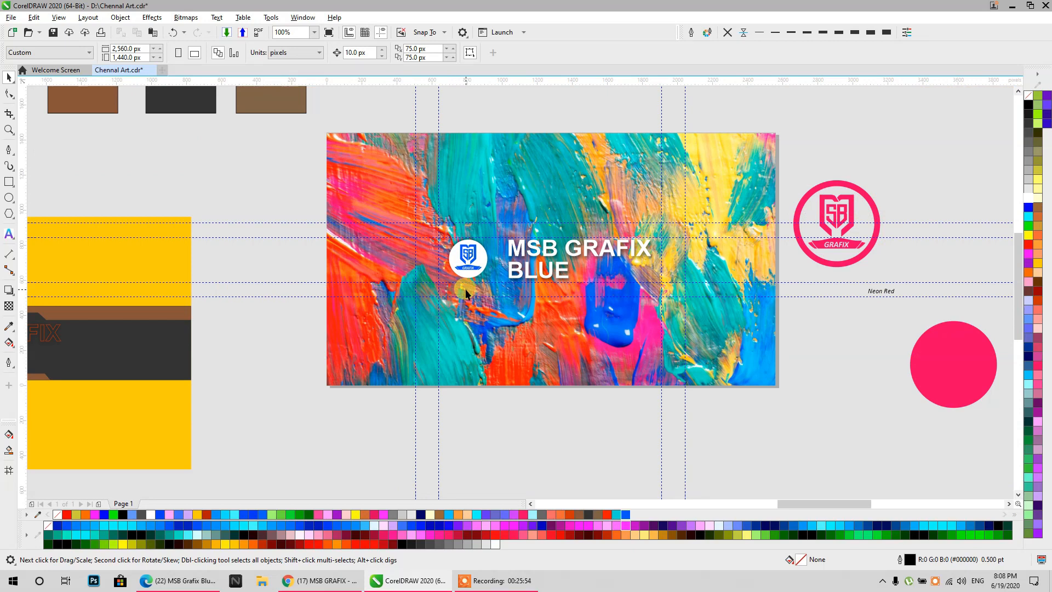
{"action": "scroll", "coordinate": [465, 293], "scroll_direction": "down", "scroll_amount": 3}
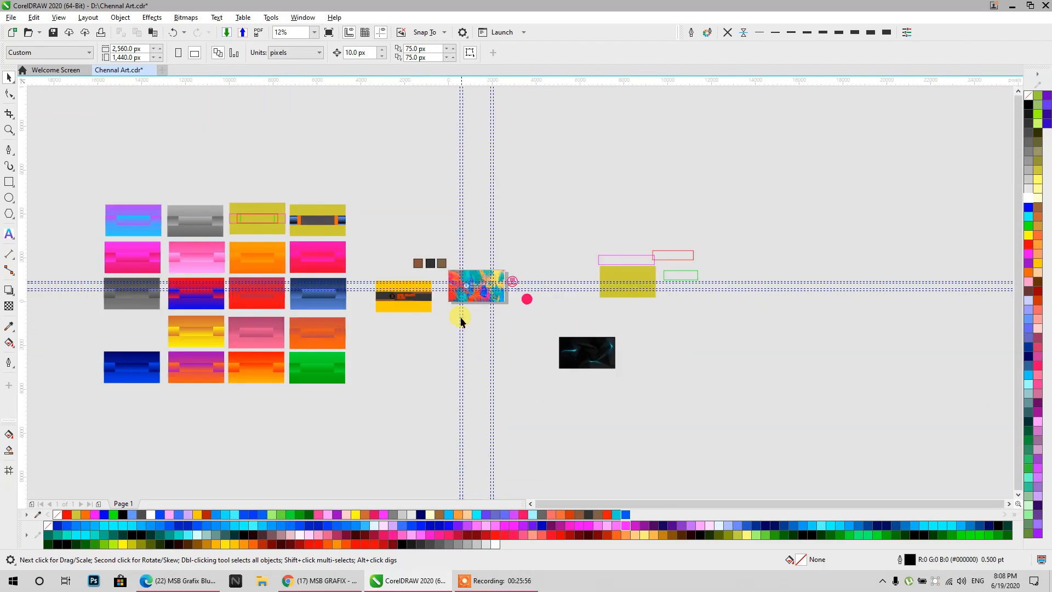